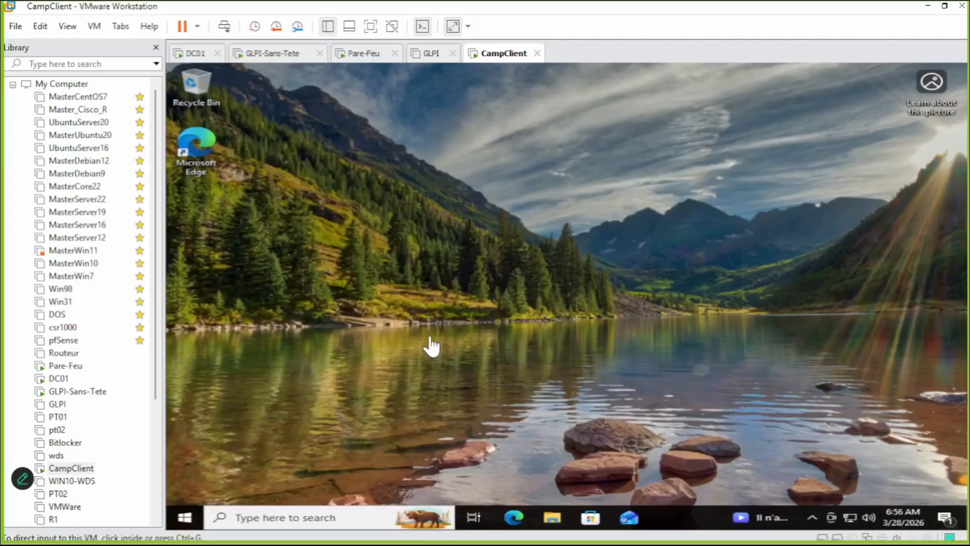
Open Windows Settings from the Start menu in the CampClient VM and go to Update & Security.
{"action": "left_click", "coordinate": [393, 357]}
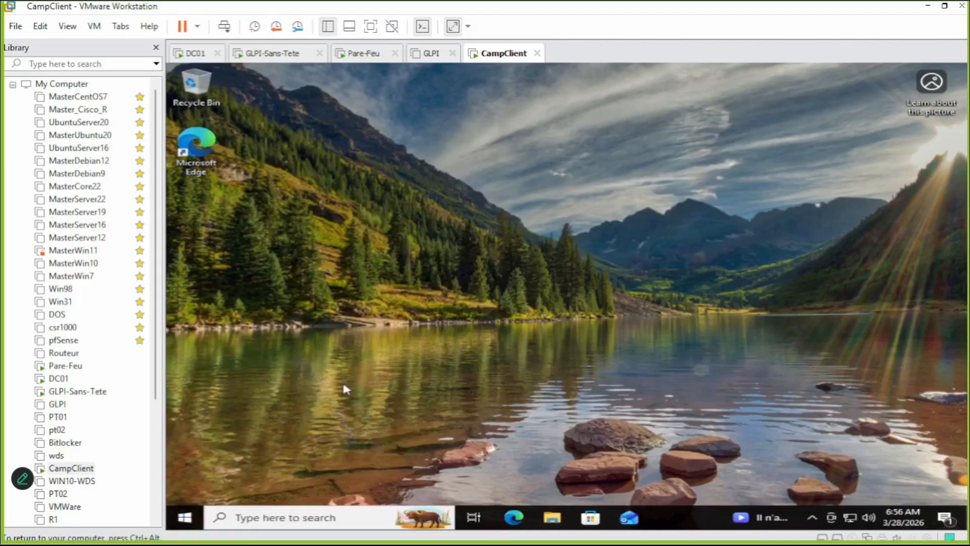
{"action": "left_click", "coordinate": [185, 518]}
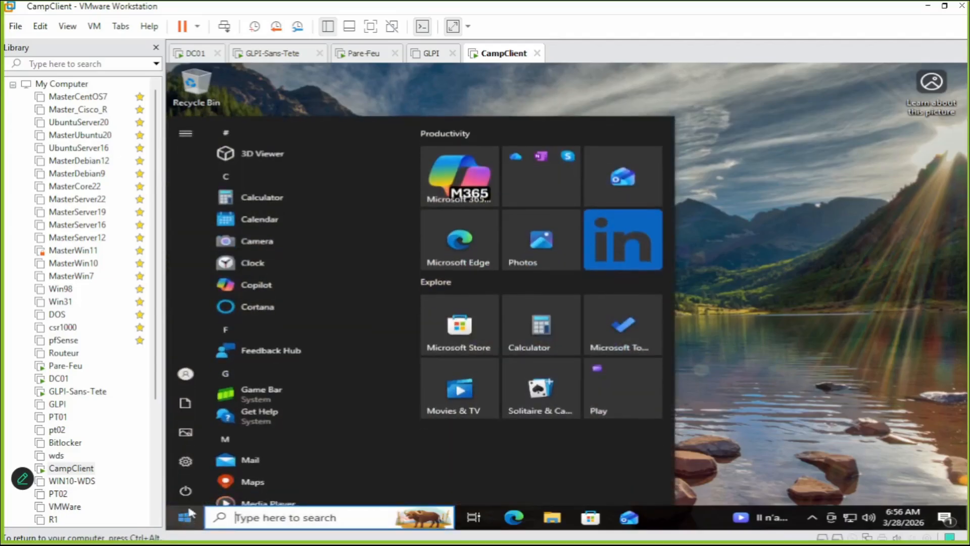
{"action": "left_click", "coordinate": [187, 463]}
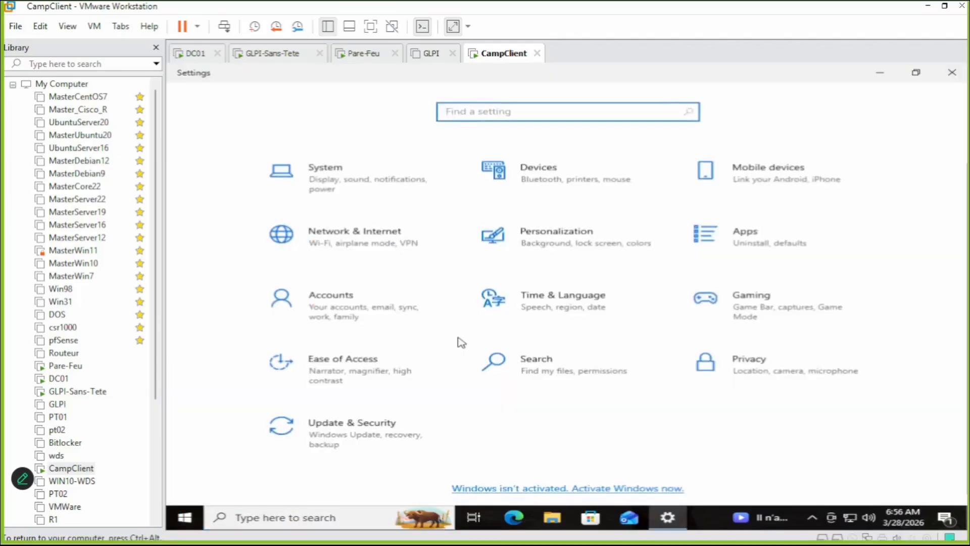
{"action": "left_click", "coordinate": [357, 430]}
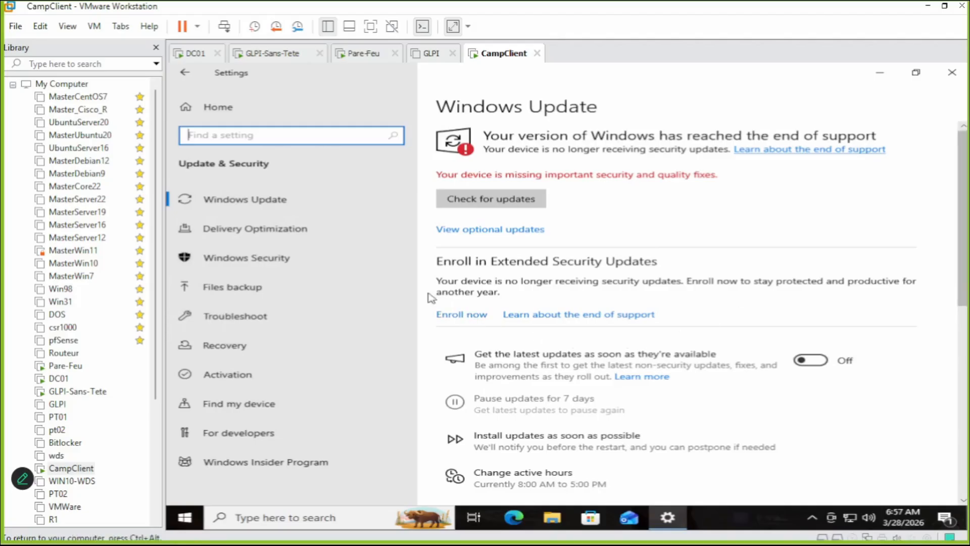
On the Files backup page, switch 'Automatically back up my files' to On.
{"action": "left_click", "coordinate": [232, 292]}
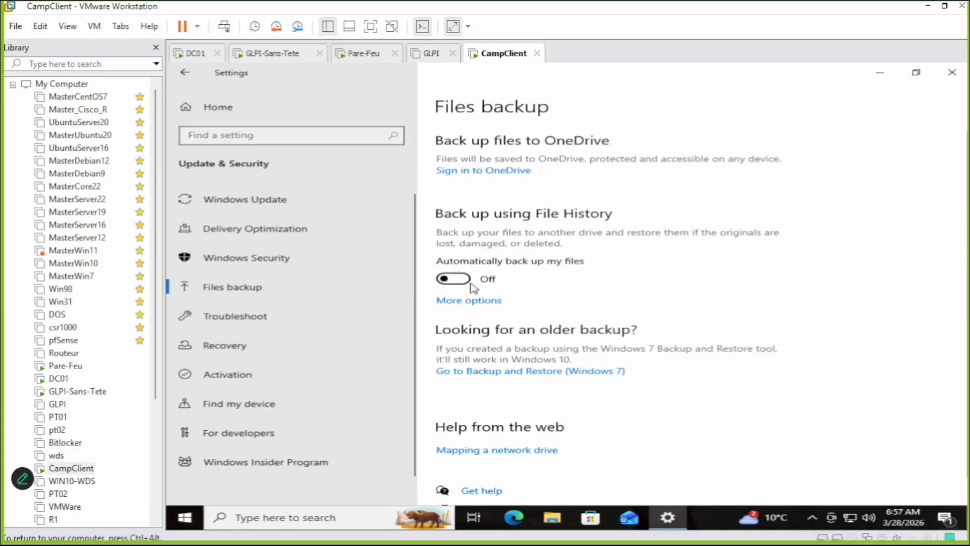
{"action": "left_click", "coordinate": [454, 283]}
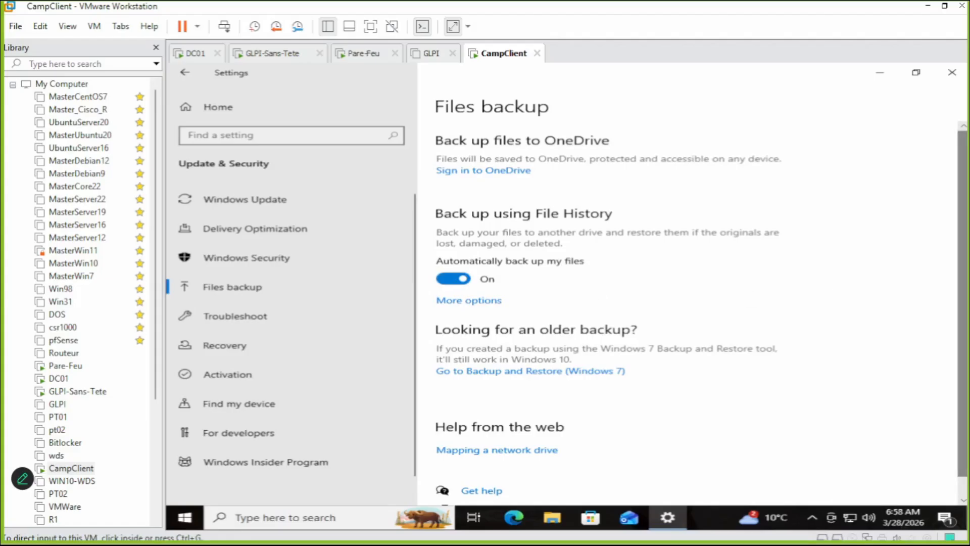
{"action": "left_click", "coordinate": [220, 293]}
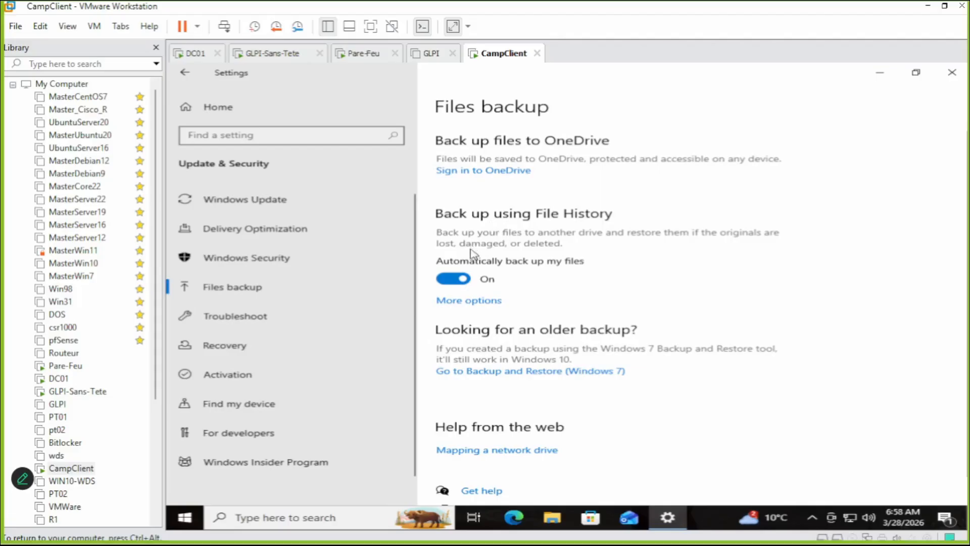
{"action": "scroll", "coordinate": [502, 249], "scroll_direction": "down", "scroll_amount": 1}
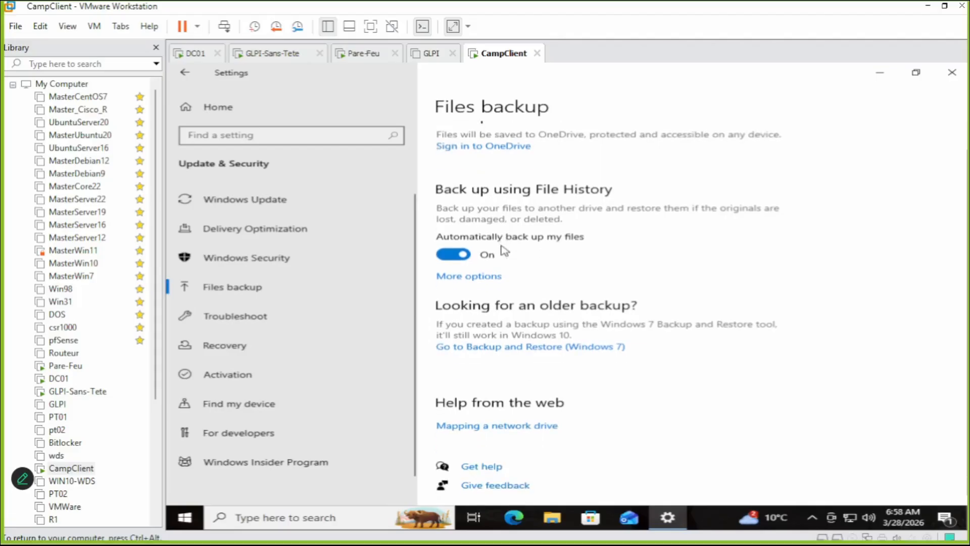
{"action": "scroll", "coordinate": [502, 250], "scroll_direction": "up", "scroll_amount": 1}
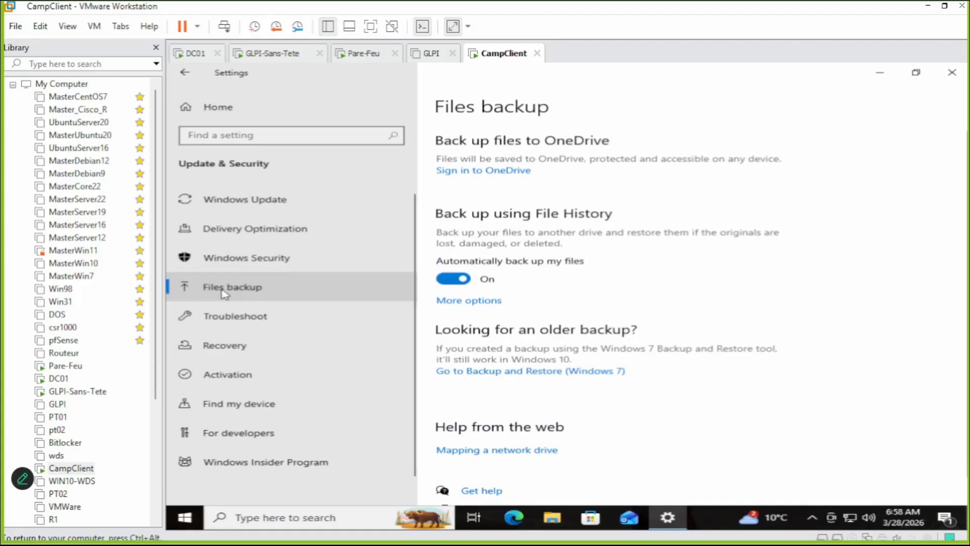
Run winver from the Start quick-link menu's Run box to show Windows version 22H2.
{"action": "right_click", "coordinate": [197, 520]}
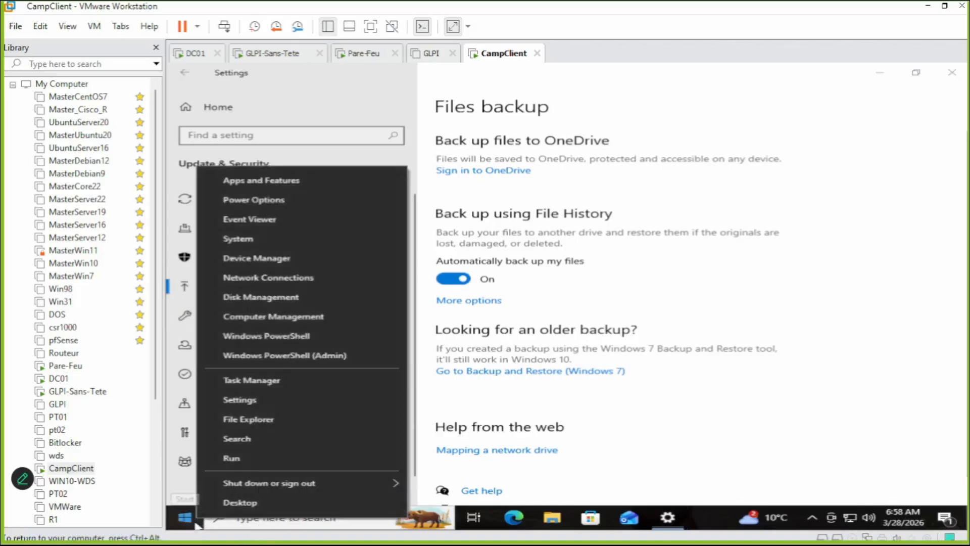
{"action": "left_click", "coordinate": [198, 521]}
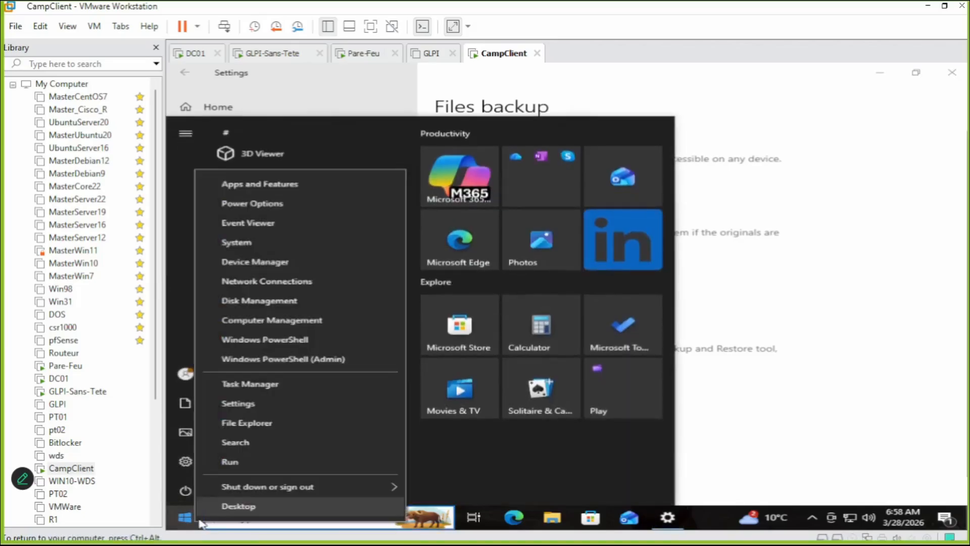
{"action": "left_click", "coordinate": [229, 461]}
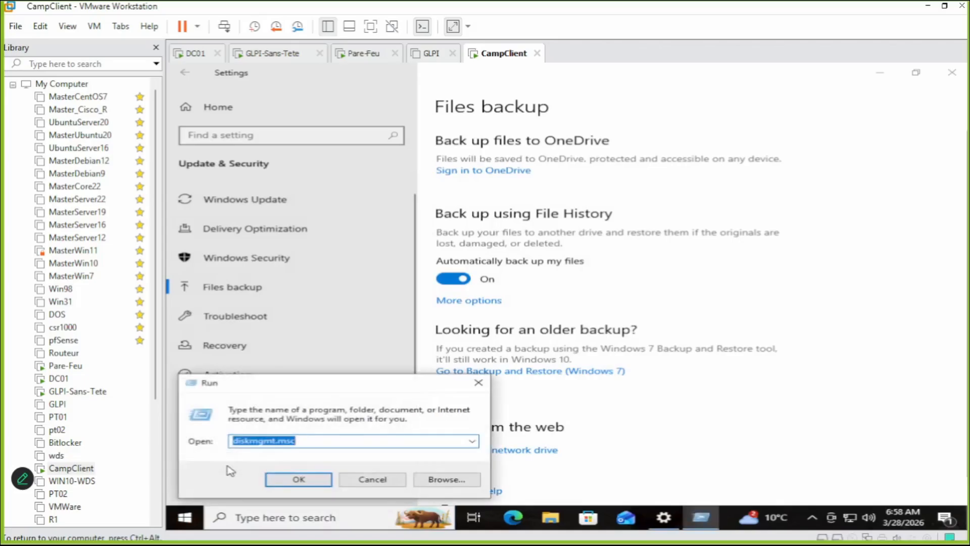
{"action": "type", "text": "w"}
{"action": "key", "text": "BackSpace"}
{"action": "type", "text": "winver"}
{"action": "key", "text": "Return"}
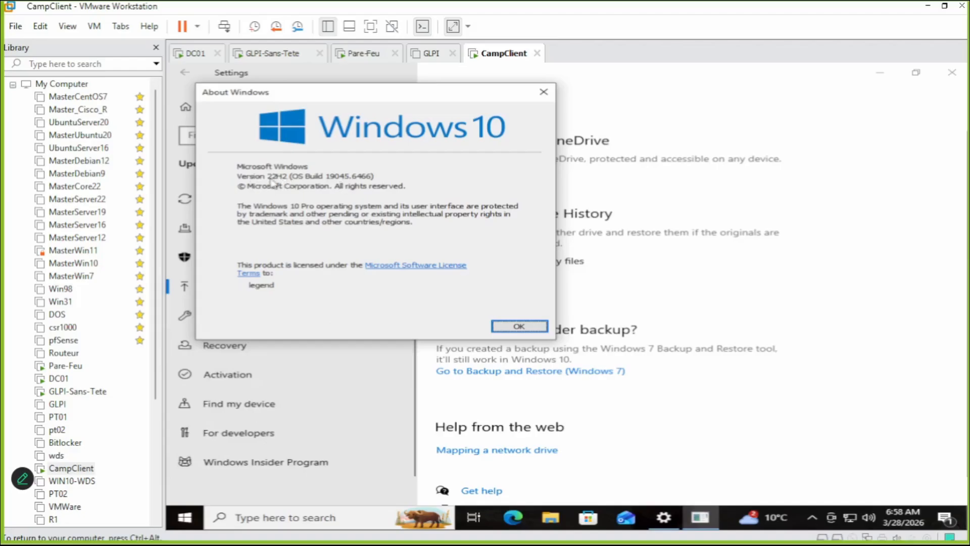
Dismiss the About Windows box and close the Settings window.
{"action": "key", "text": "Return"}
{"action": "key", "text": "ctrl+alt"}
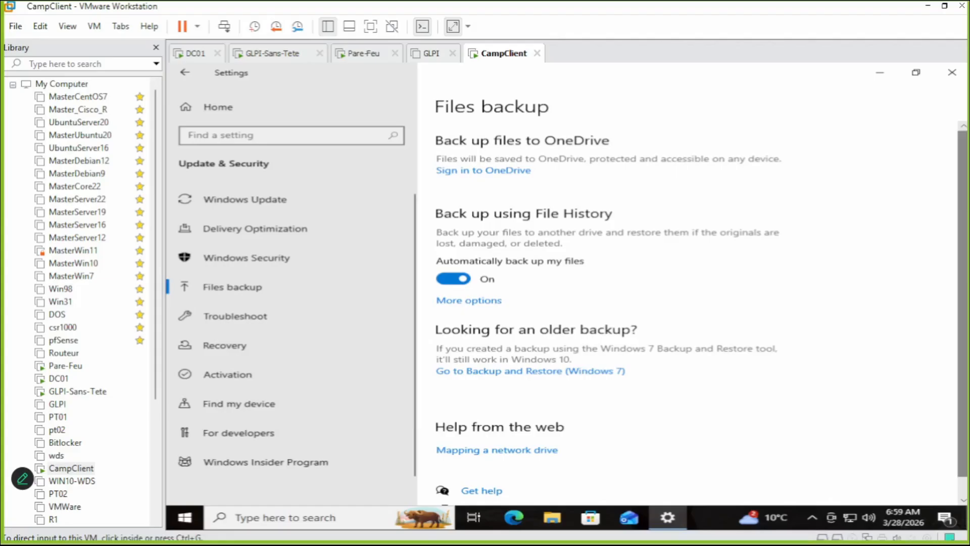
{"action": "left_click", "coordinate": [951, 73]}
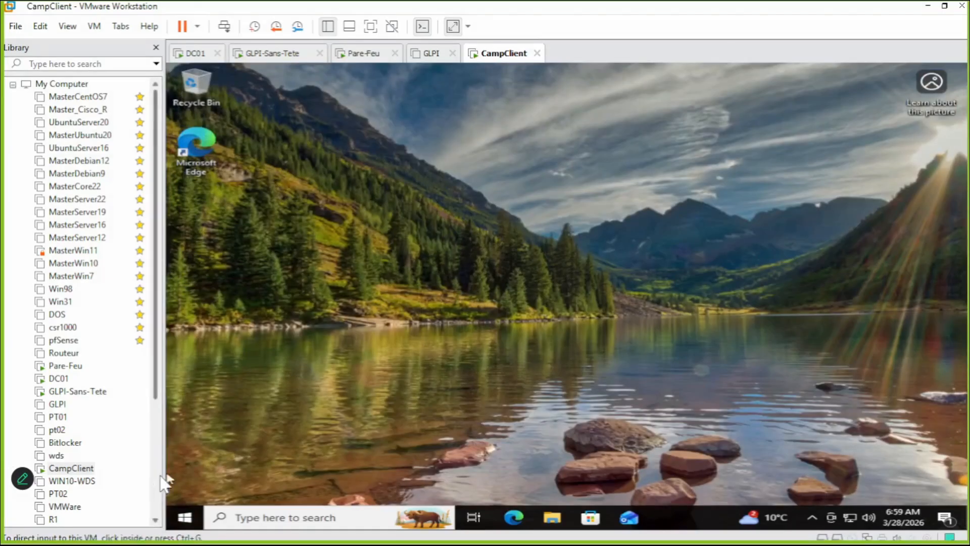
Reopen Settings from Start and go through Update & Security to Files backup.
{"action": "left_click", "coordinate": [185, 517]}
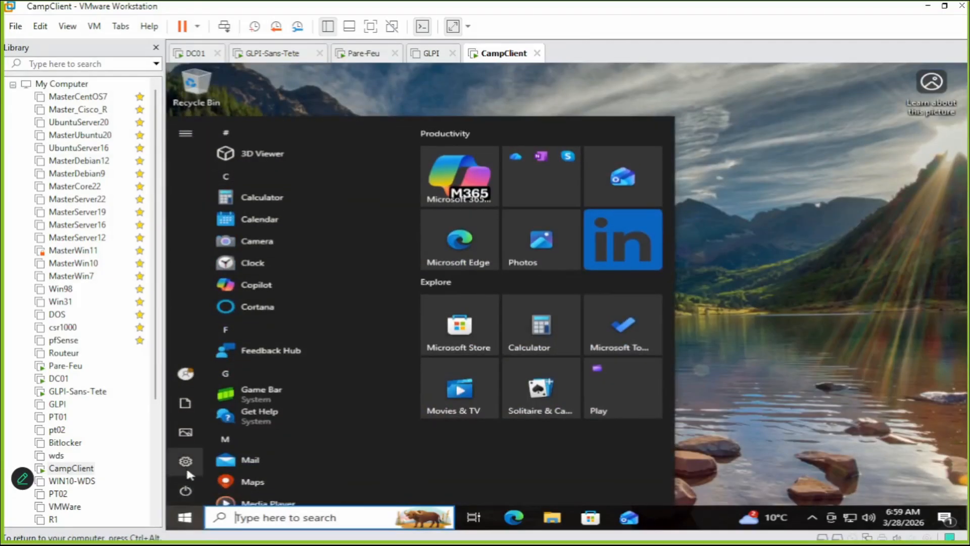
{"action": "mouse_move", "coordinate": [186, 465]}
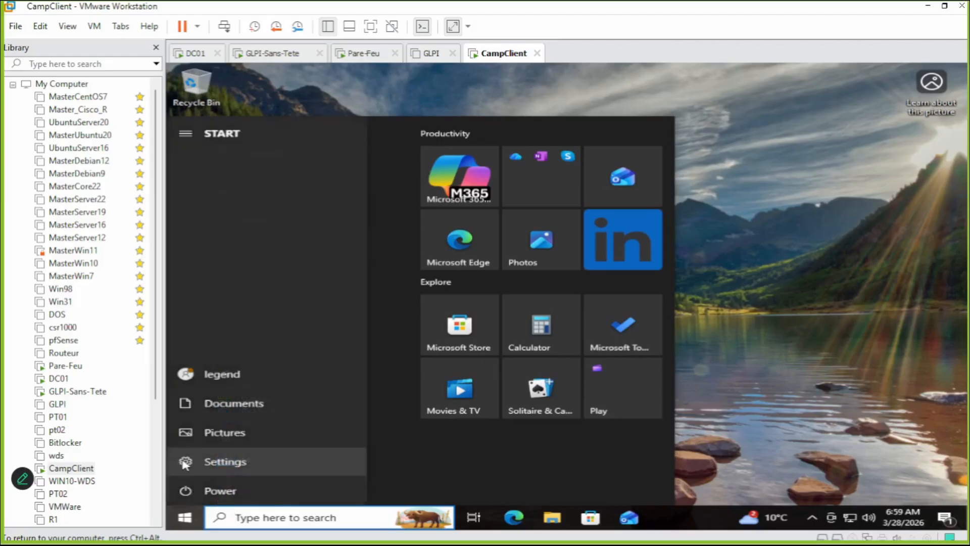
{"action": "left_click", "coordinate": [185, 463]}
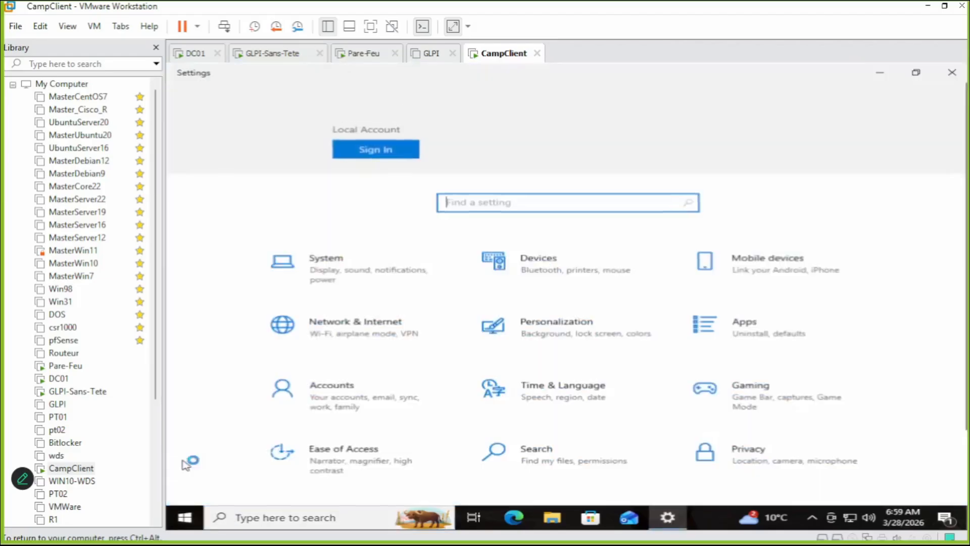
{"action": "scroll", "coordinate": [640, 369], "scroll_direction": "down", "scroll_amount": 2}
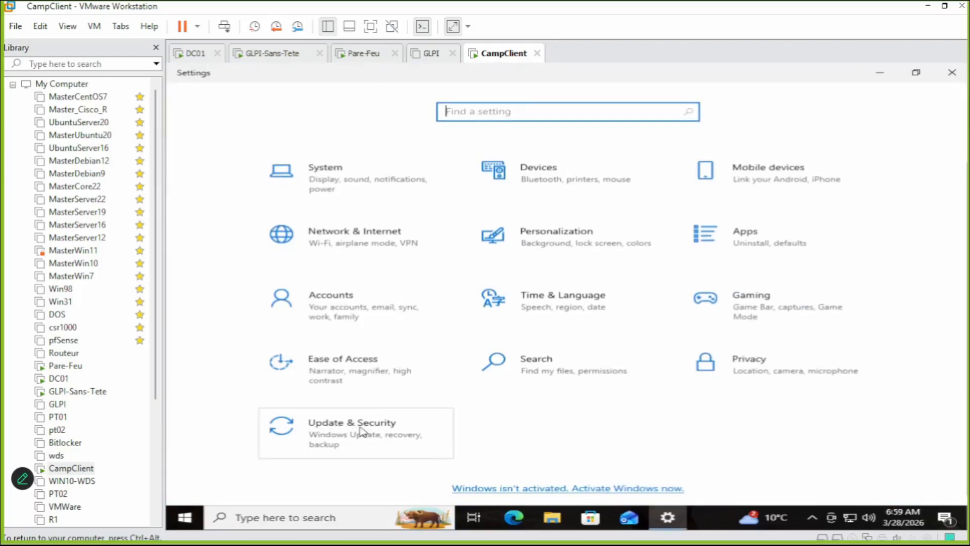
{"action": "left_click", "coordinate": [362, 431]}
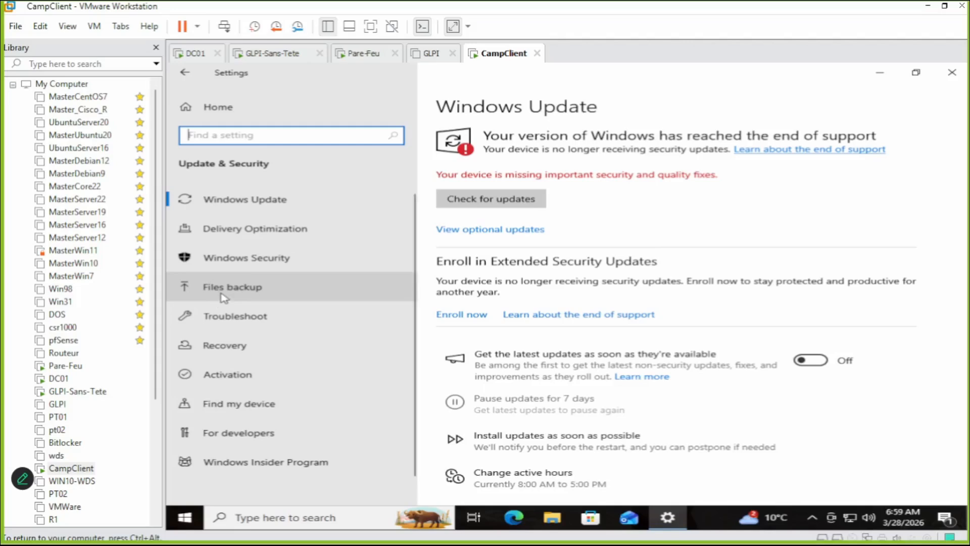
{"action": "left_click", "coordinate": [222, 294]}
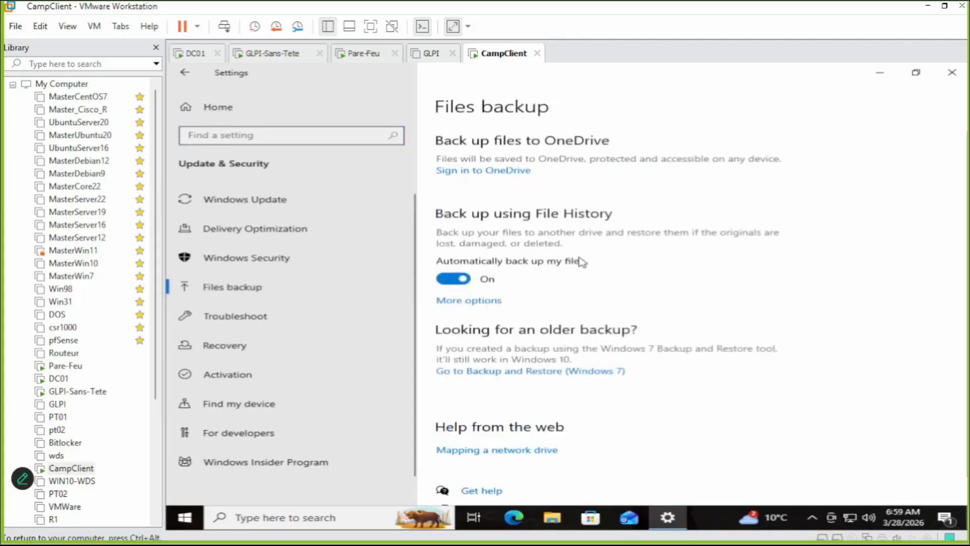
Show File History's More options backup page, then launch File Explorer from the taskbar.
{"action": "left_click", "coordinate": [472, 303]}
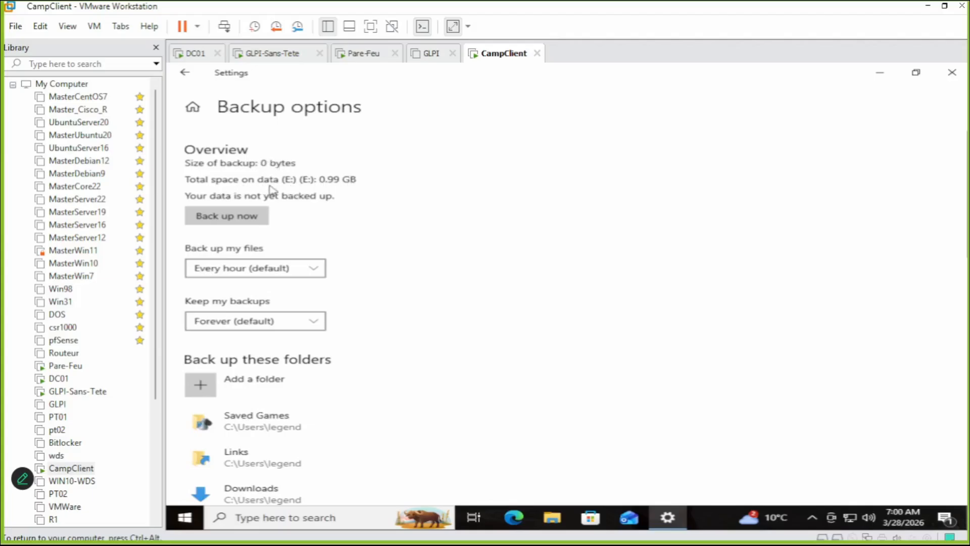
{"action": "left_click", "coordinate": [553, 518]}
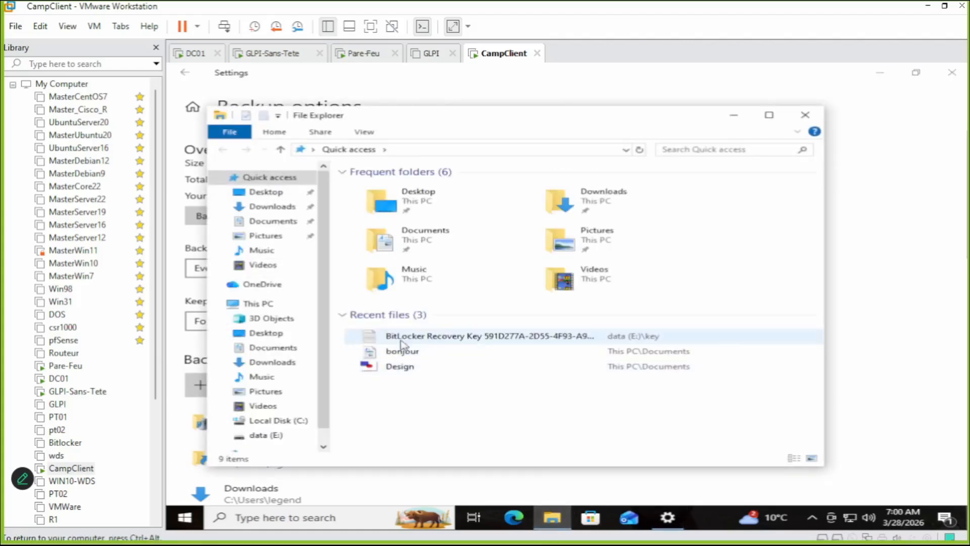
View the drives under This PC, then close File Explorer.
{"action": "left_click", "coordinate": [255, 304]}
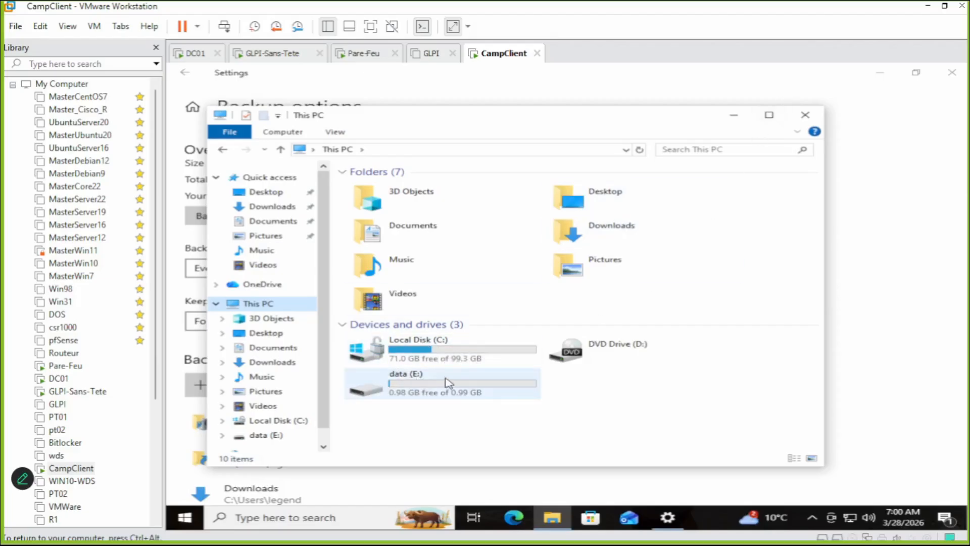
{"action": "left_click", "coordinate": [804, 115]}
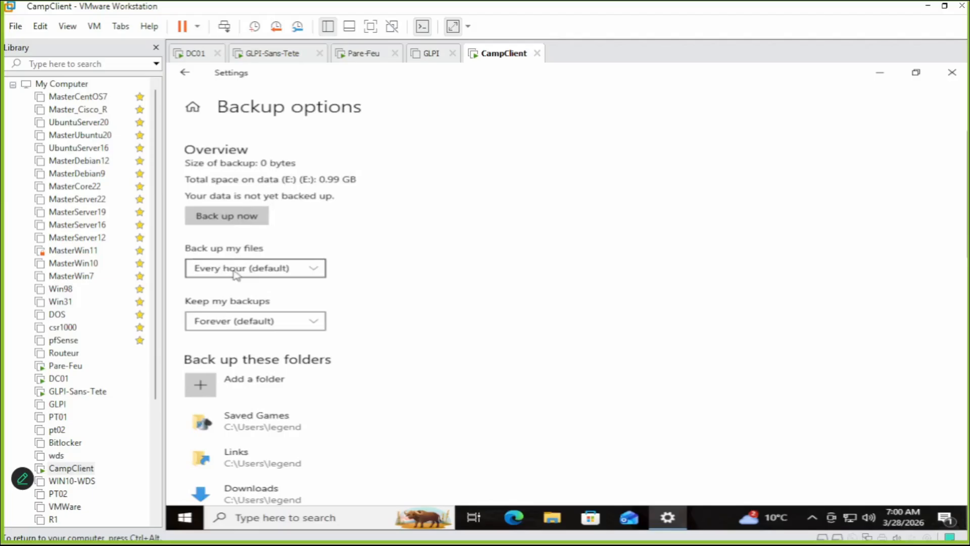
Set File History to back up every 12 hours and keep backups Forever.
{"action": "left_click", "coordinate": [313, 270]}
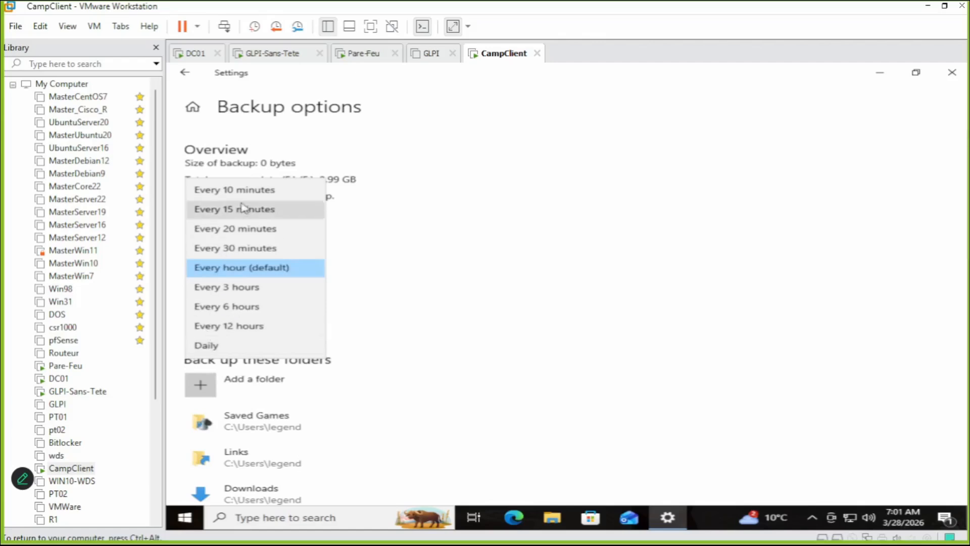
{"action": "left_click", "coordinate": [230, 326]}
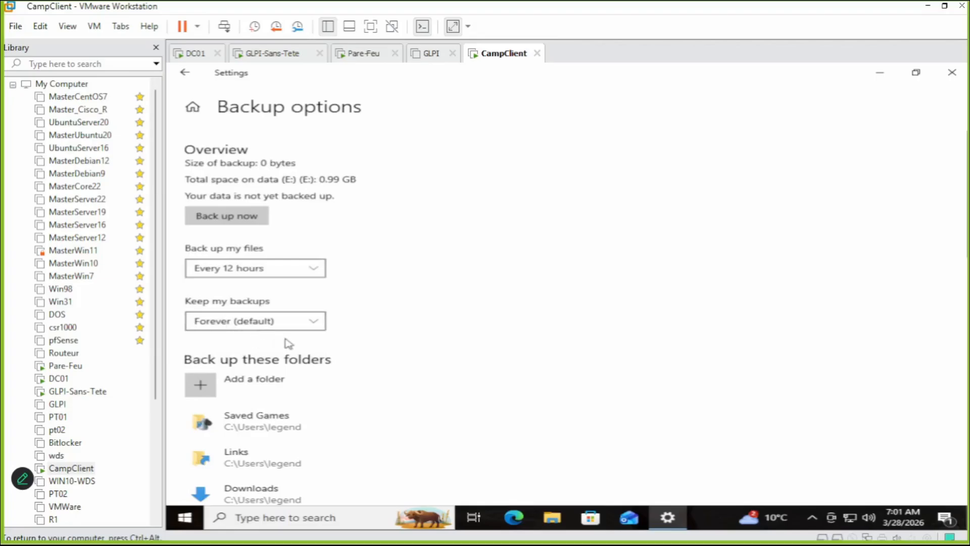
{"action": "left_click", "coordinate": [318, 327]}
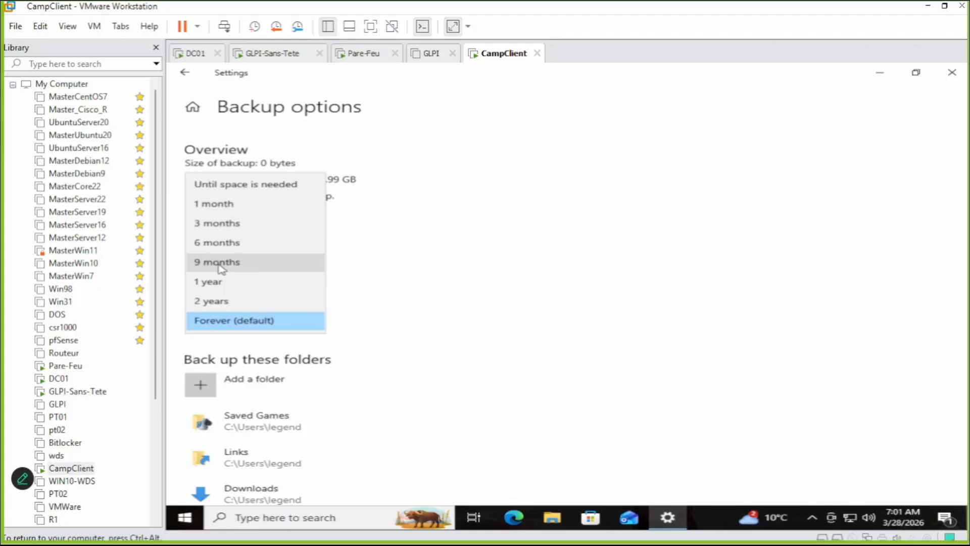
{"action": "left_click", "coordinate": [374, 298]}
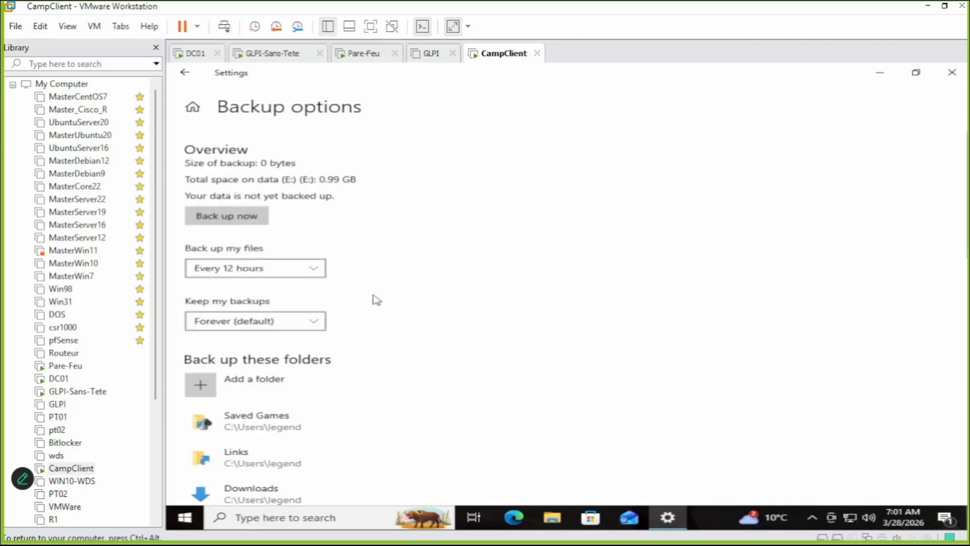
{"action": "left_click", "coordinate": [252, 324]}
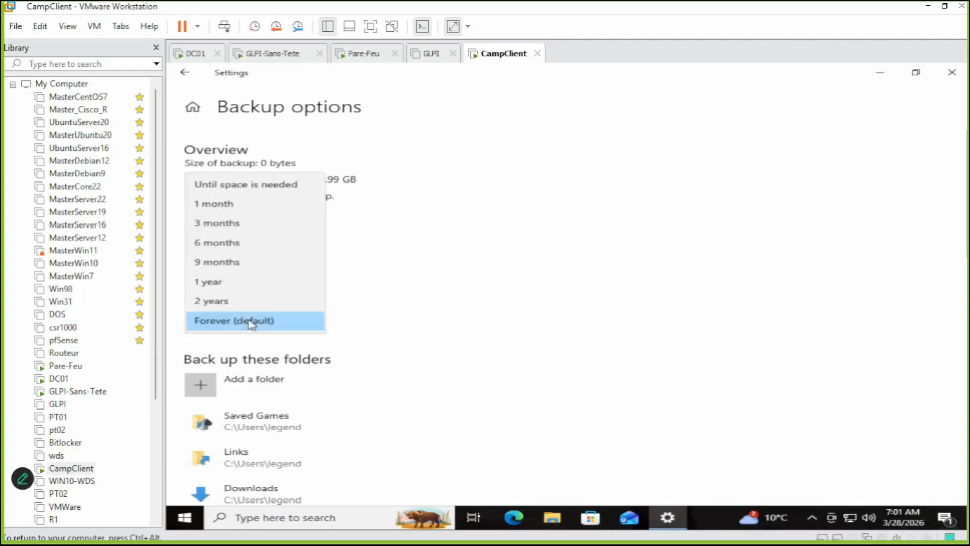
{"action": "left_click", "coordinate": [213, 328]}
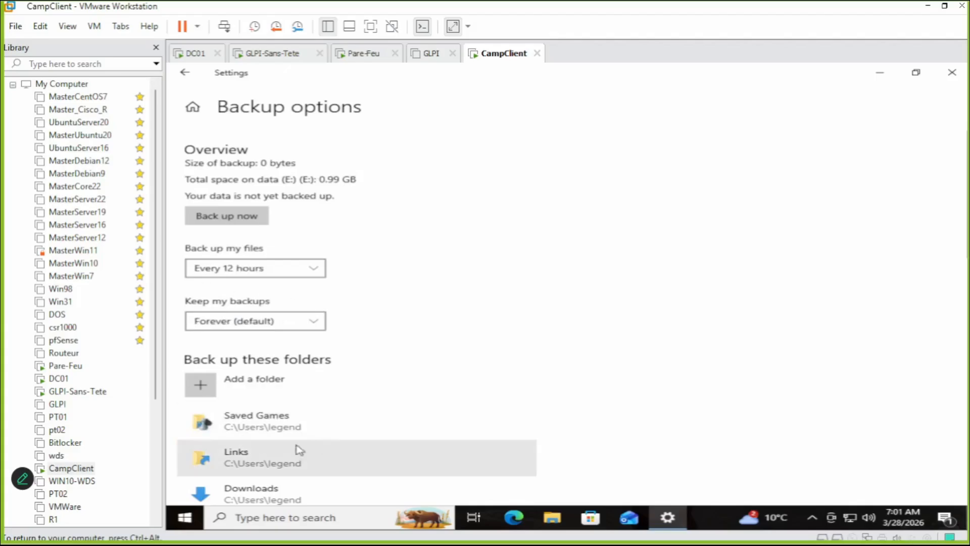
{"action": "left_click", "coordinate": [553, 517]}
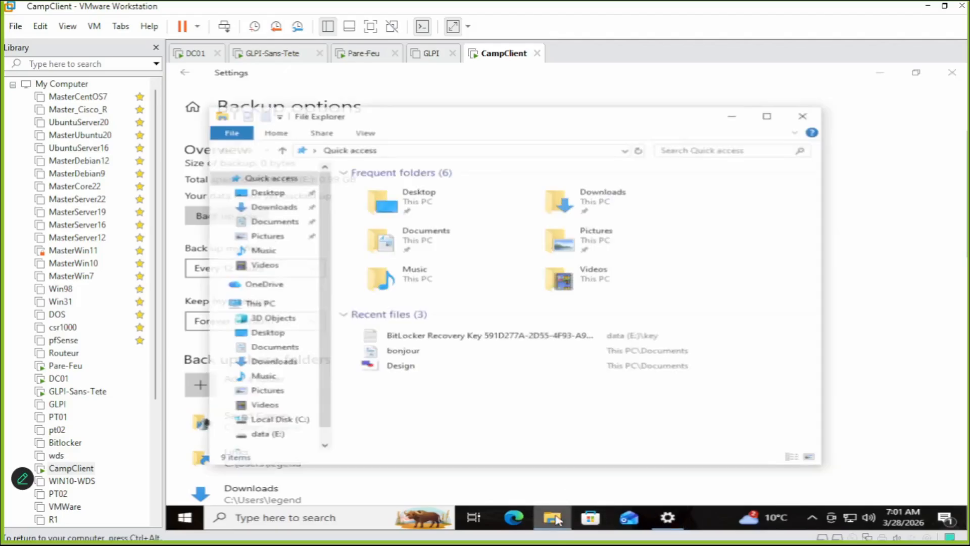
{"action": "left_click", "coordinate": [256, 304]}
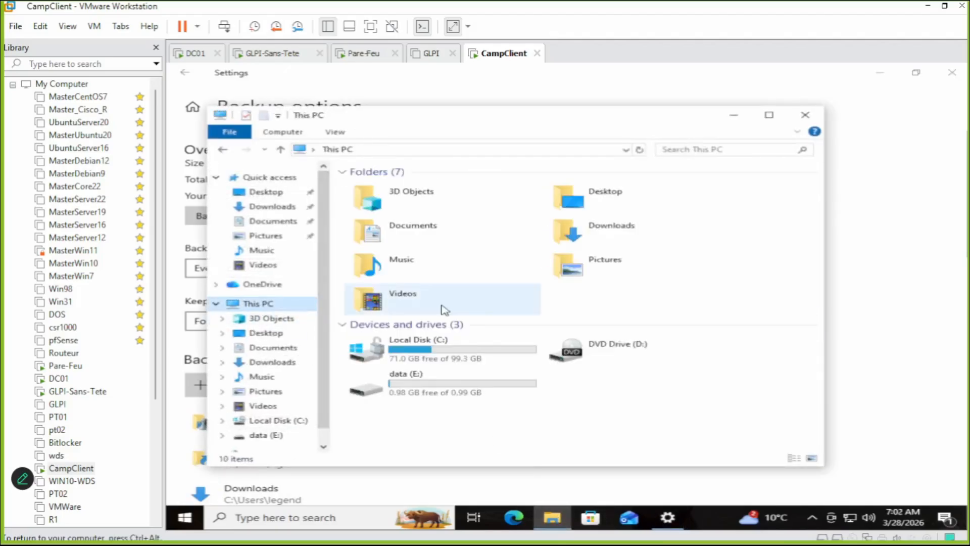
{"action": "left_click", "coordinate": [438, 343]}
{"action": "left_click", "coordinate": [427, 387]}
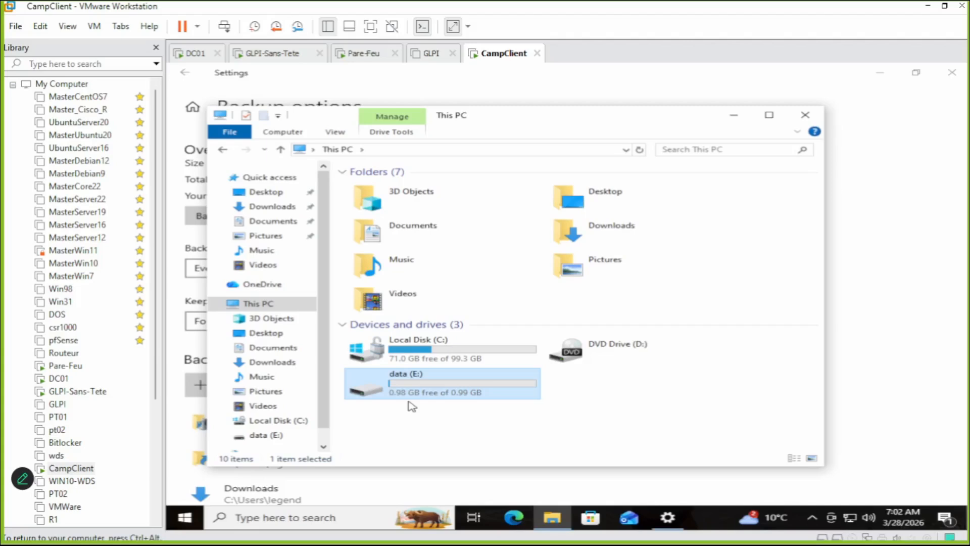
{"action": "left_click", "coordinate": [805, 121]}
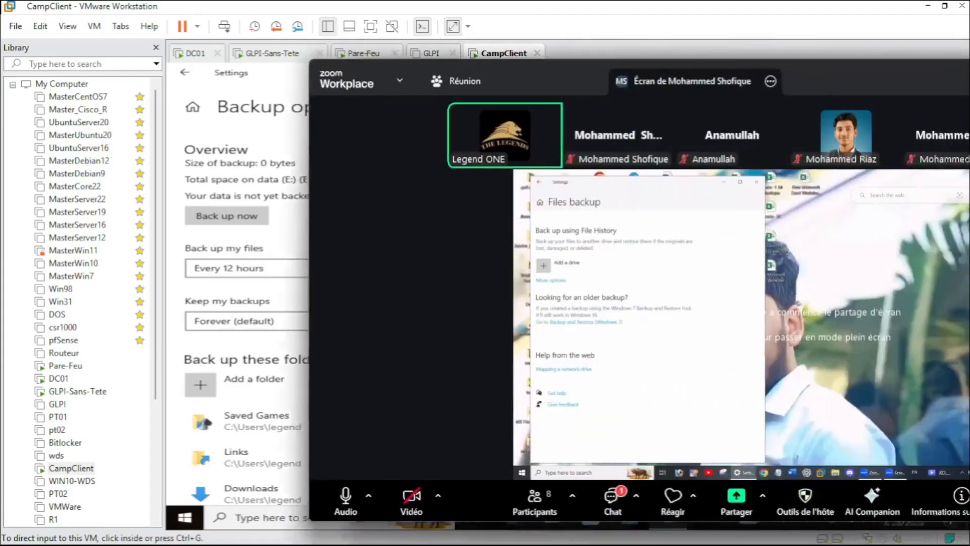
Drag the Zoom meeting window over VMware Workstation to show the shared Disk Management screen.
{"action": "left_click_drag", "start_coordinate": [969, 76], "coordinate": [730, 74]}
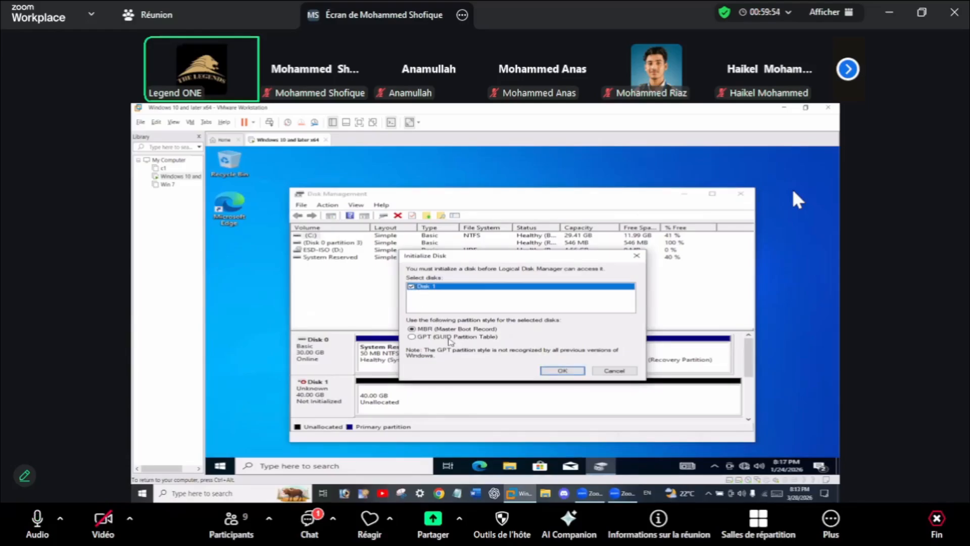
Confirm initializing the 40 GB Disk 1 with the MBR partition style.
{"action": "left_click", "coordinate": [562, 370]}
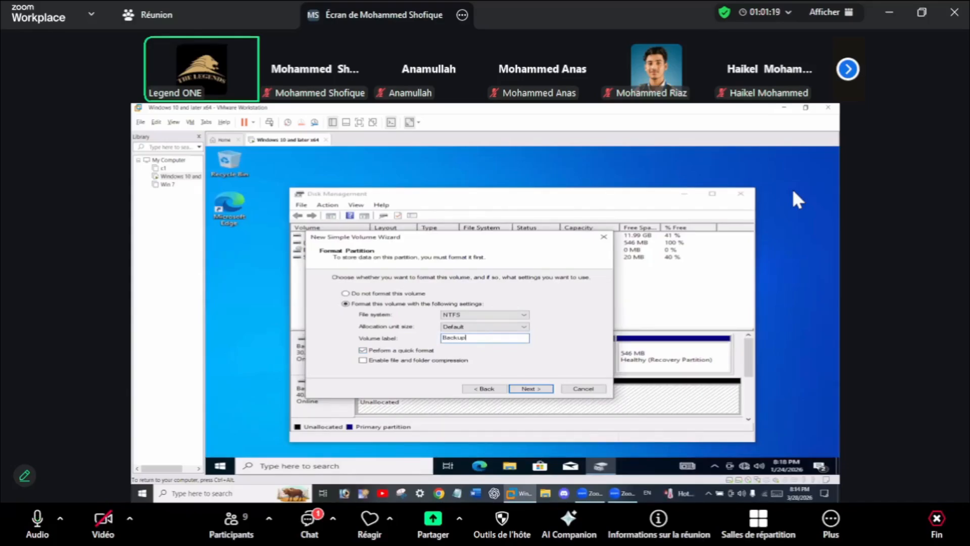
Accept NTFS quick format with volume label 'Backup' and finish the New Simple Volume Wizard.
{"action": "left_click", "coordinate": [526, 390]}
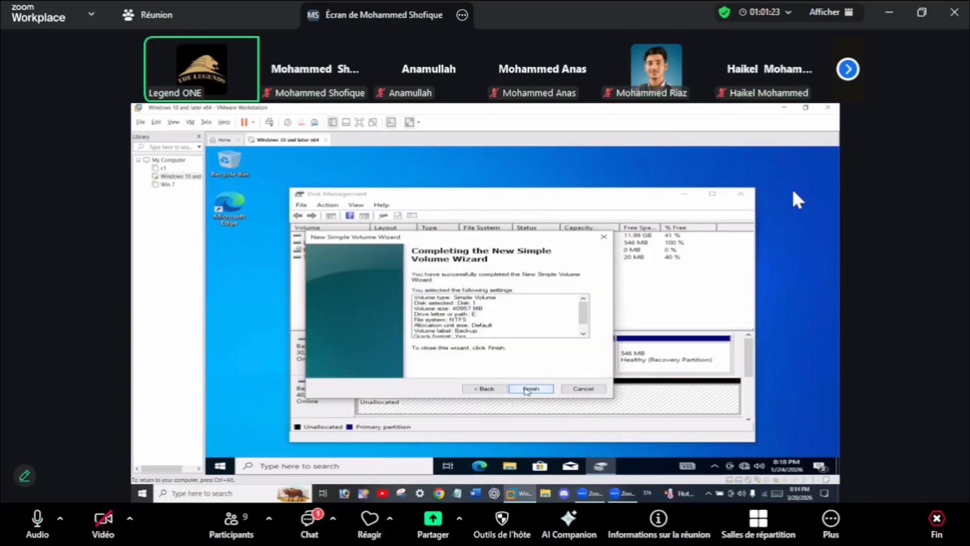
{"action": "left_click", "coordinate": [526, 390]}
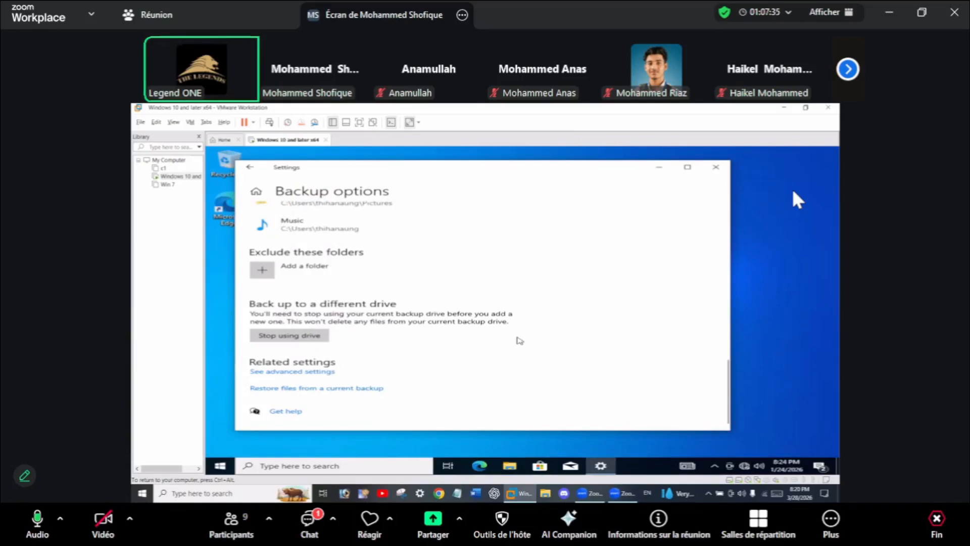
Return to the top of Backup options and choose 'Add a folder' under Back up these folders.
{"action": "scroll", "coordinate": [523, 336], "scroll_direction": "up", "scroll_amount": 5}
{"action": "scroll", "coordinate": [523, 336], "scroll_direction": "up", "scroll_amount": 10}
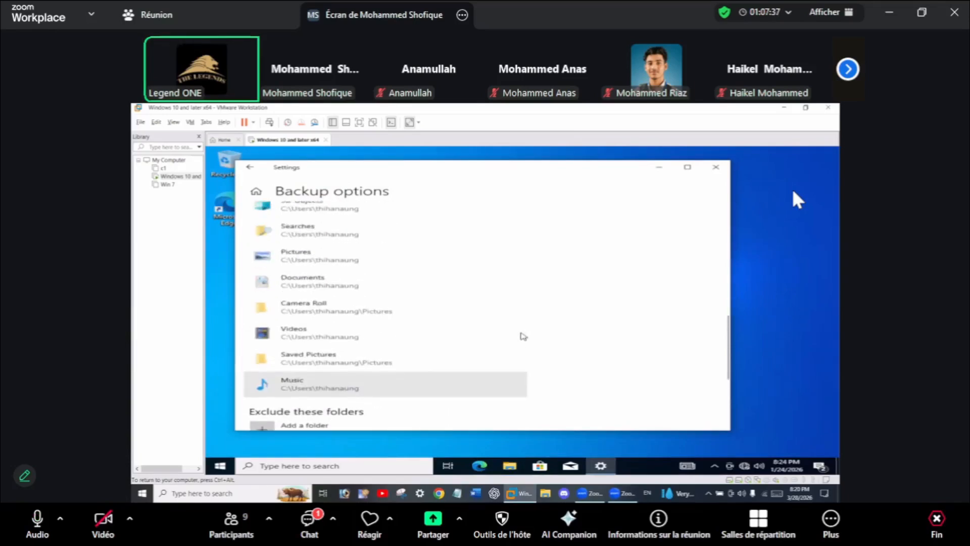
{"action": "scroll", "coordinate": [524, 337], "scroll_direction": "up", "scroll_amount": 3}
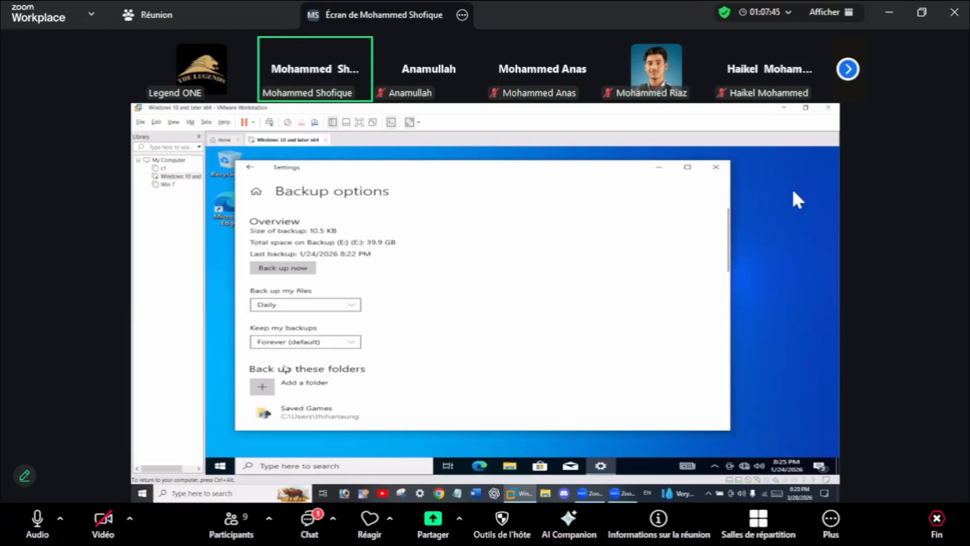
{"action": "left_click", "coordinate": [297, 386]}
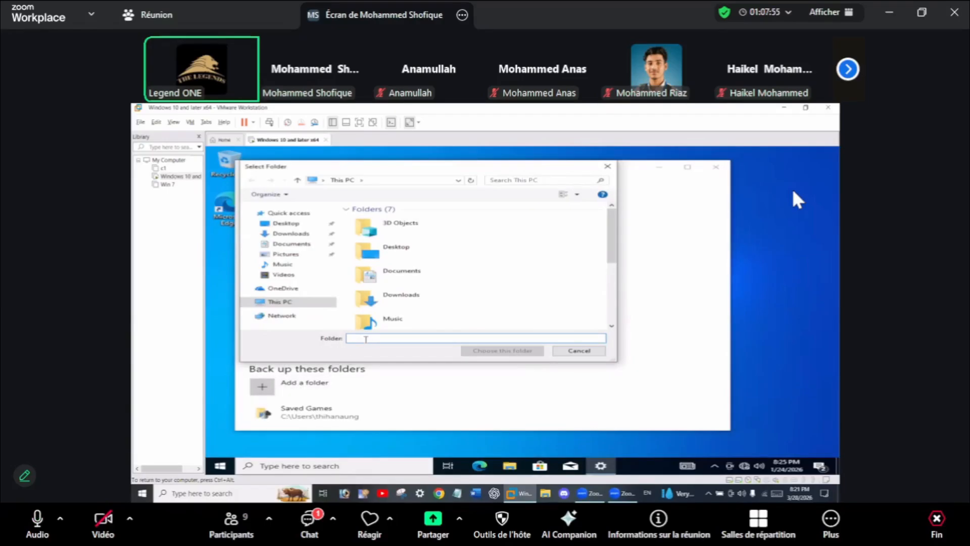
Select the Pictures folder as the additional folder to back up.
{"action": "left_click", "coordinate": [286, 255]}
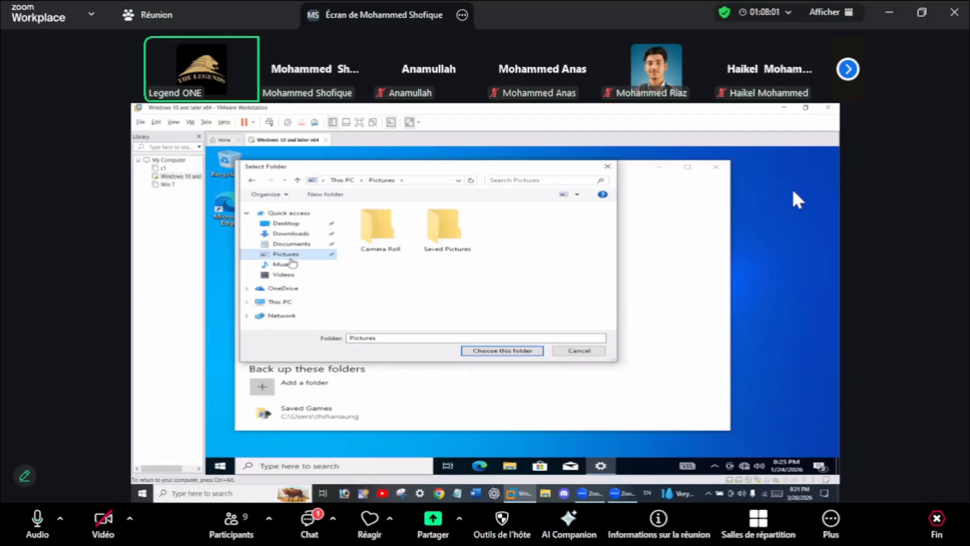
{"action": "left_click", "coordinate": [506, 351]}
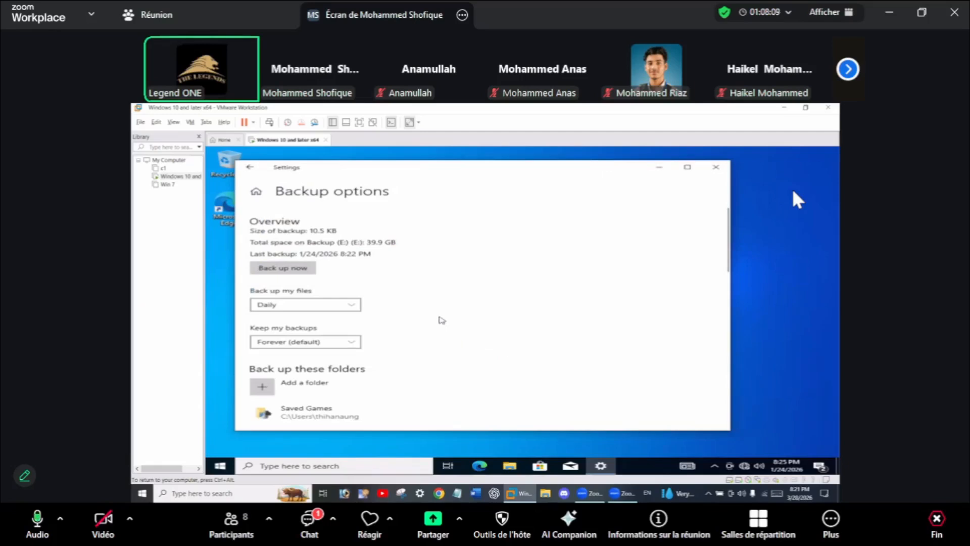
Run 'Back up now' to back up the chosen folders immediately.
{"action": "left_click", "coordinate": [298, 270]}
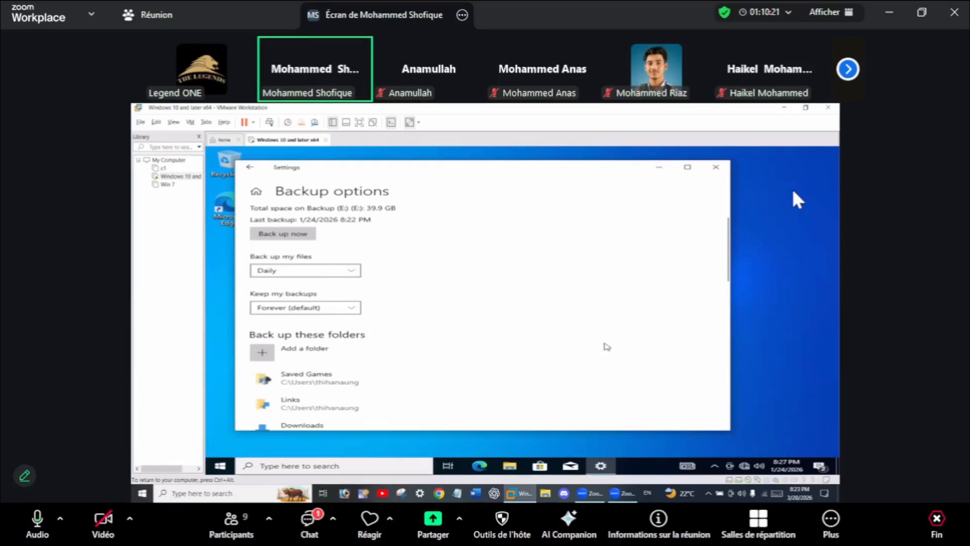
{"action": "left_click", "coordinate": [282, 233]}
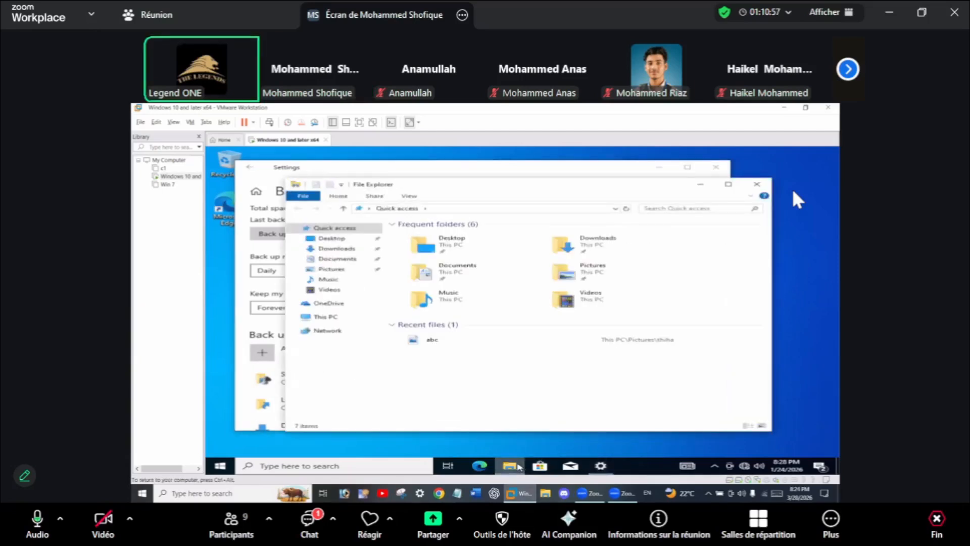
Show This PC's folders and drives in the VM's File Explorer.
{"action": "left_click", "coordinate": [337, 317]}
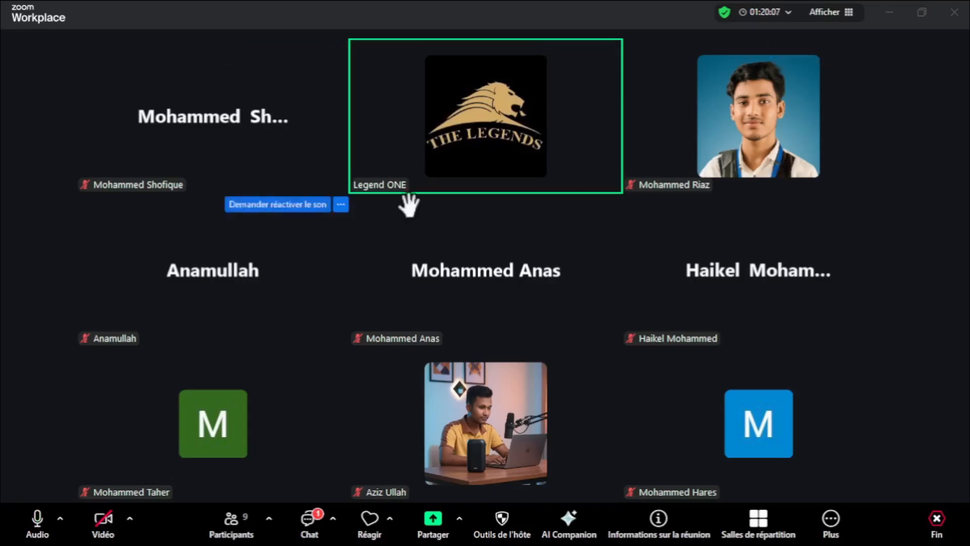
Share Écran 2, showing VMware Workstation with the CampClient VM, in the Zoom meeting.
{"action": "left_click", "coordinate": [458, 518]}
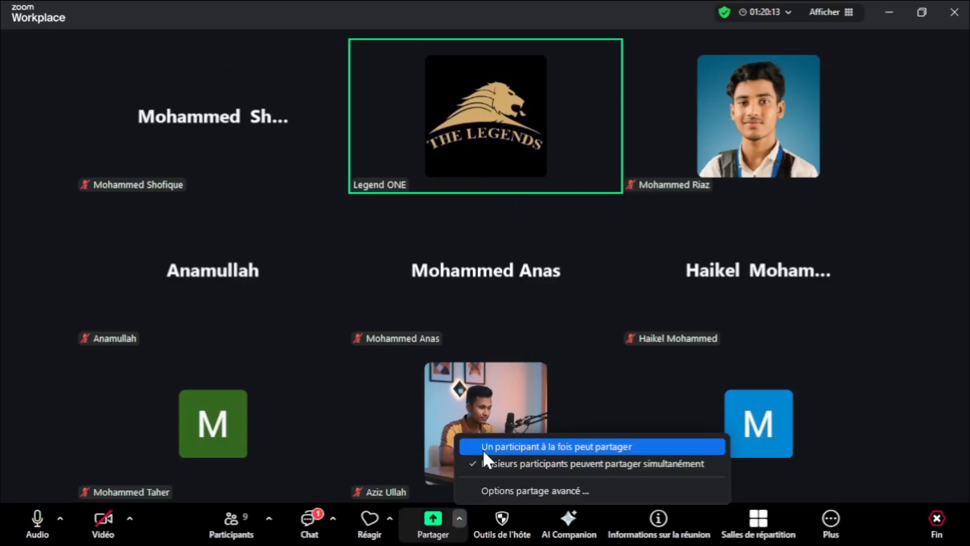
{"action": "left_click", "coordinate": [421, 513]}
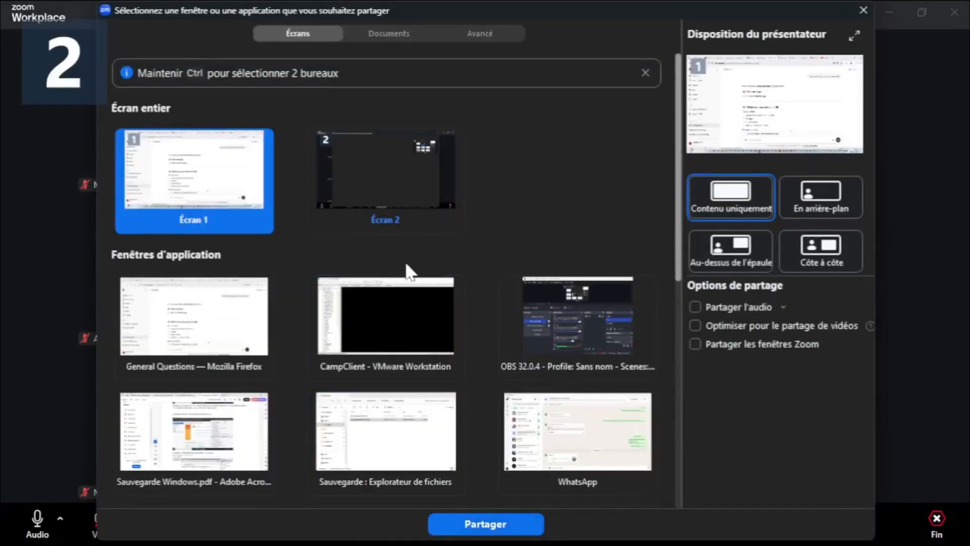
{"action": "left_click", "coordinate": [369, 168]}
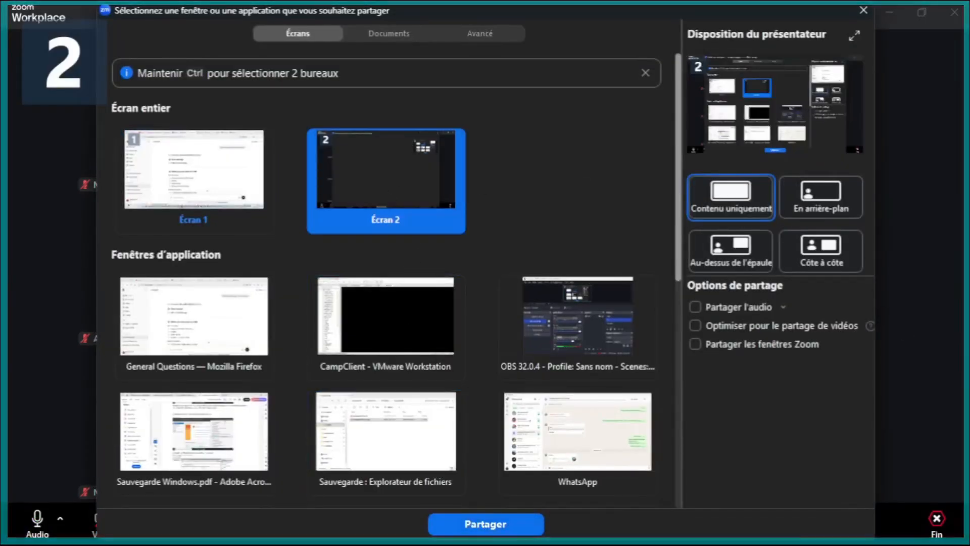
{"action": "left_click", "coordinate": [508, 521]}
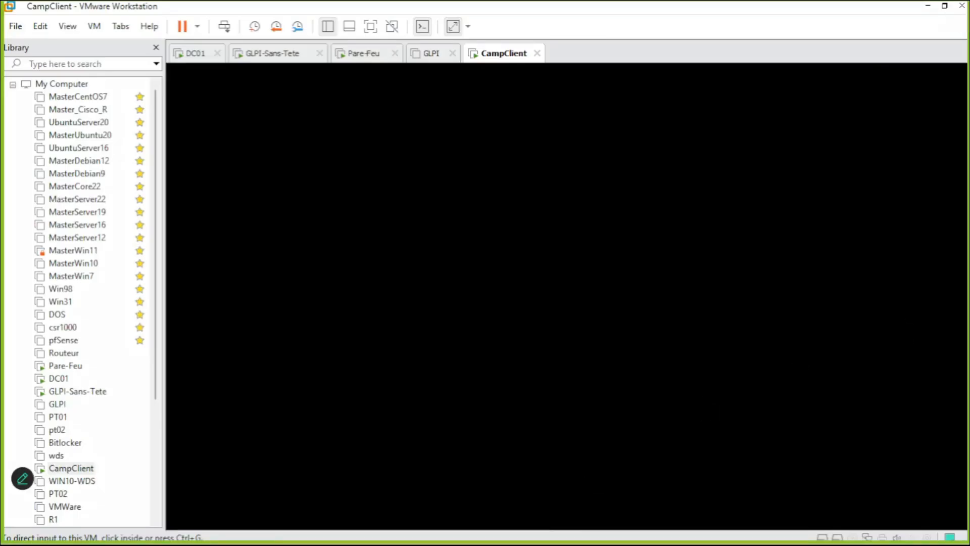
Close the Backup options Settings window in CampClient and search Windows for 'one' to find OneDrive.
{"action": "left_click", "coordinate": [477, 267]}
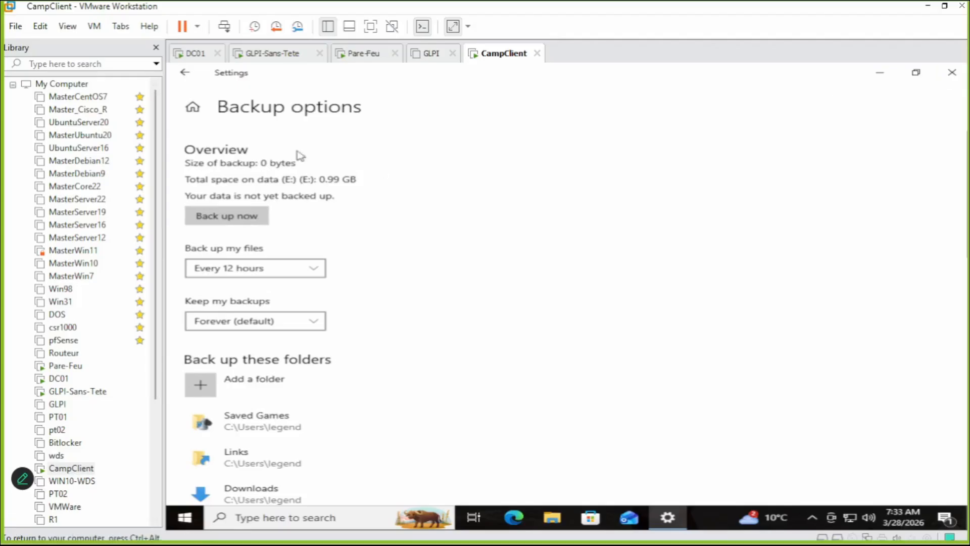
{"action": "left_click", "coordinate": [959, 73]}
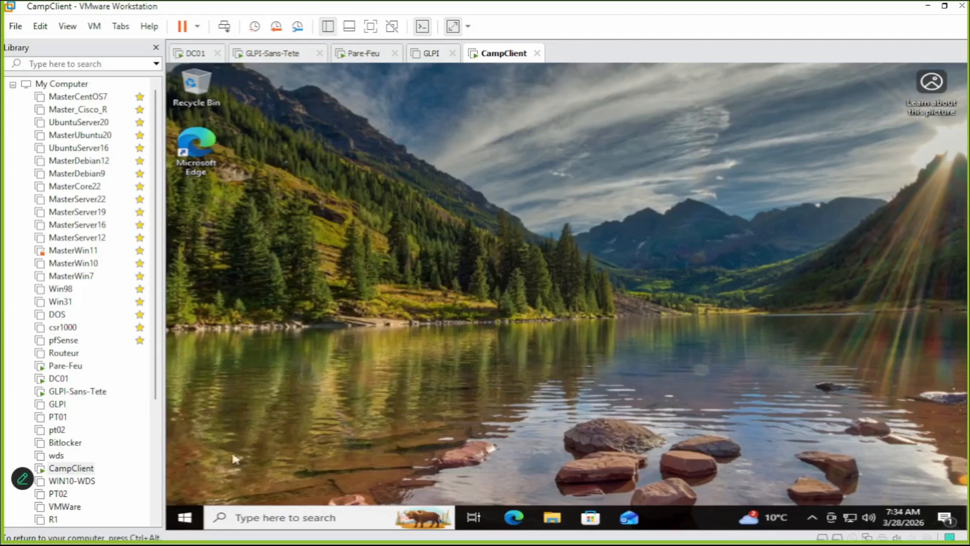
{"action": "left_click", "coordinate": [274, 517]}
{"action": "type", "text": "one"}
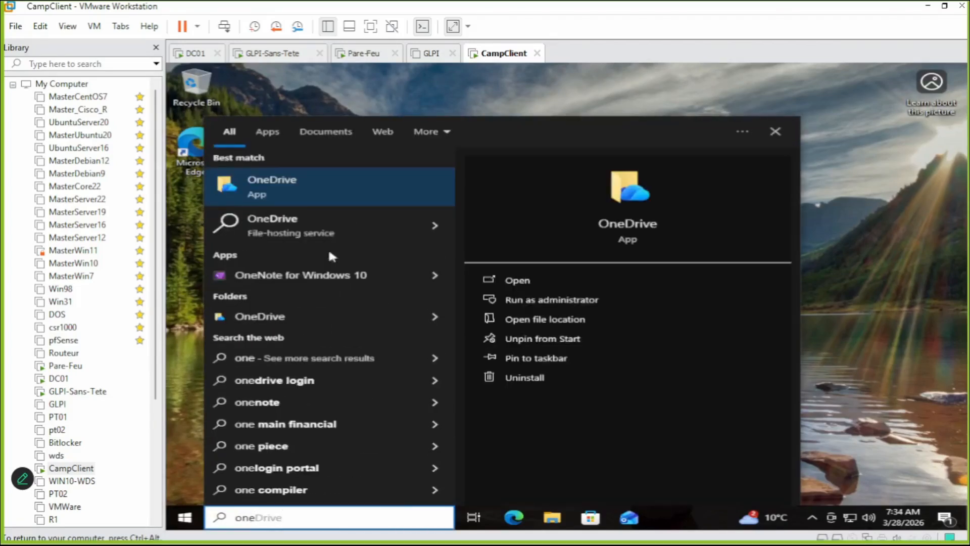
Launch OneDrive and enter the Microsoft account e-mail address to start signing in.
{"action": "left_click", "coordinate": [313, 187]}
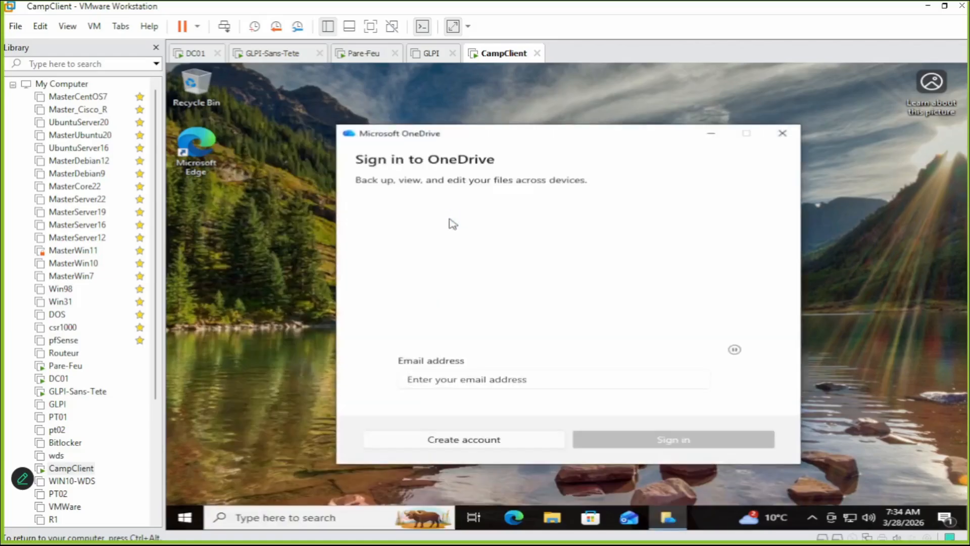
{"action": "left_click_drag", "start_coordinate": [493, 133], "coordinate": [441, 97]}
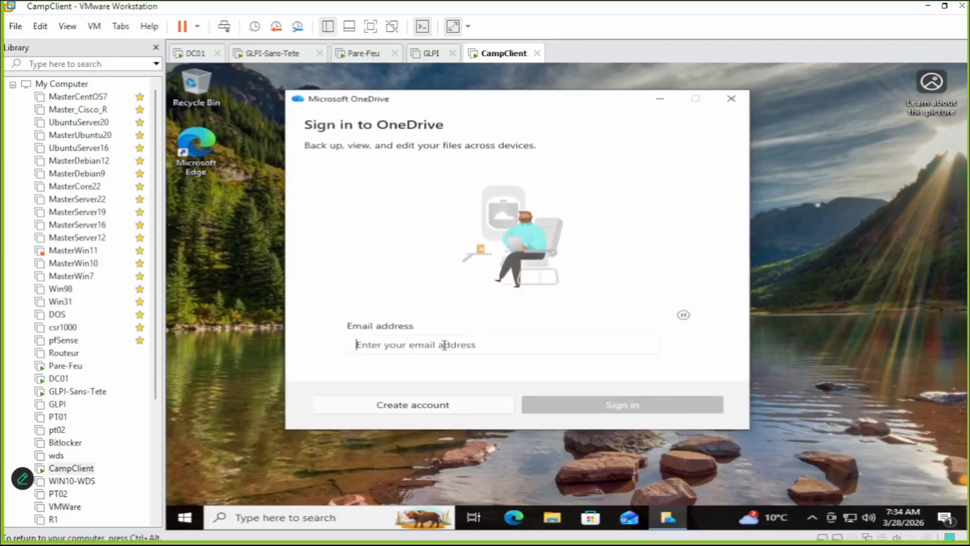
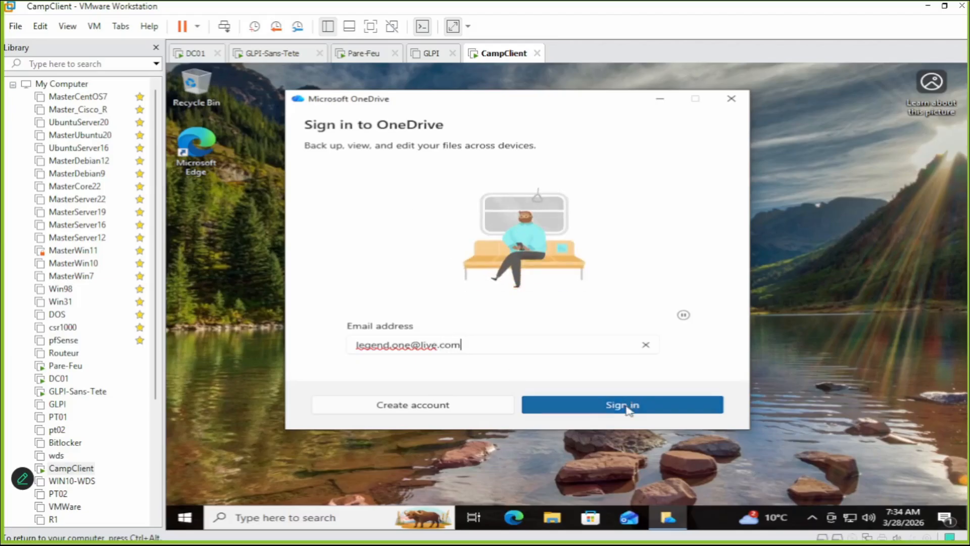
{"action": "left_click", "coordinate": [629, 408]}
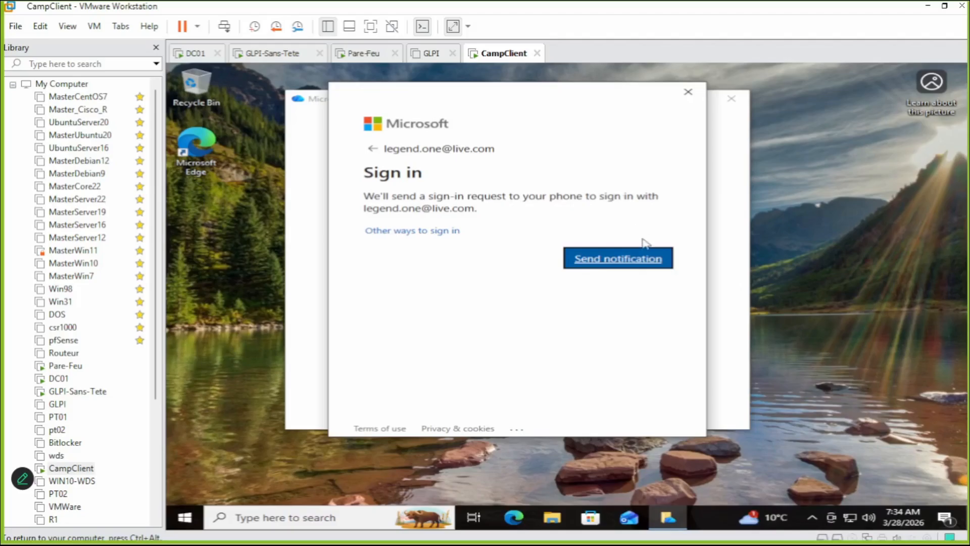
Approve the sign-in with a phone notification and use the account everywhere on the device.
{"action": "left_click", "coordinate": [599, 263]}
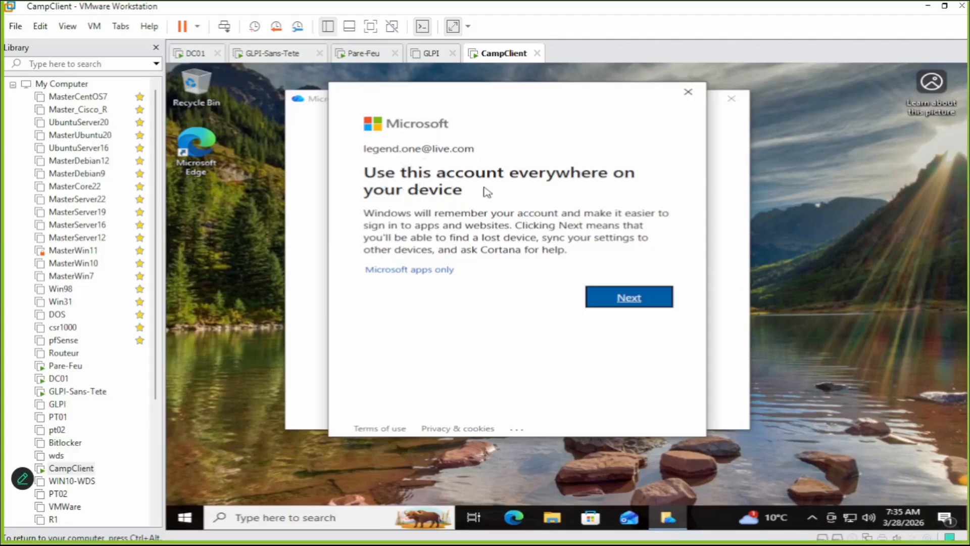
{"action": "left_click", "coordinate": [627, 299]}
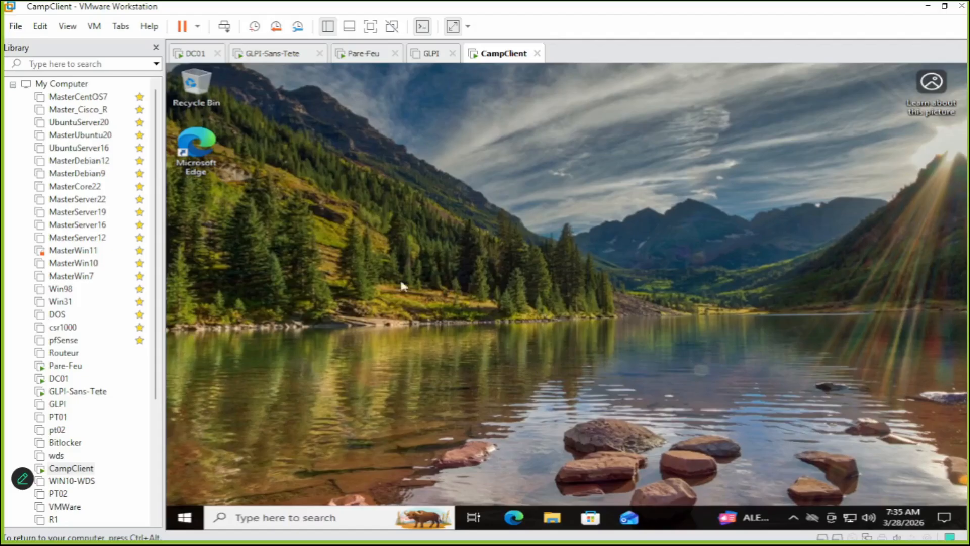
Launch OneDrive setup and pick Documents as the OneDrive folder location.
{"action": "left_click", "coordinate": [814, 516]}
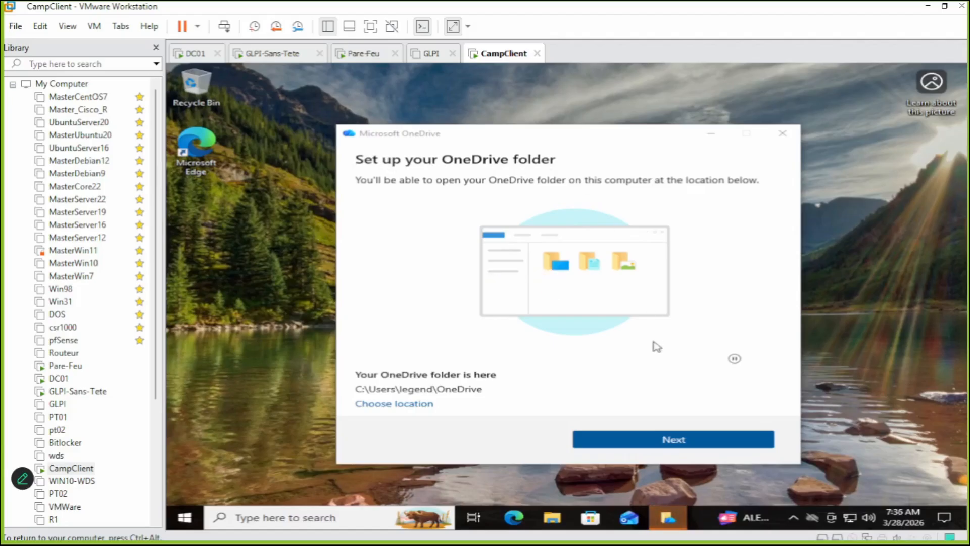
{"action": "left_click", "coordinate": [419, 404]}
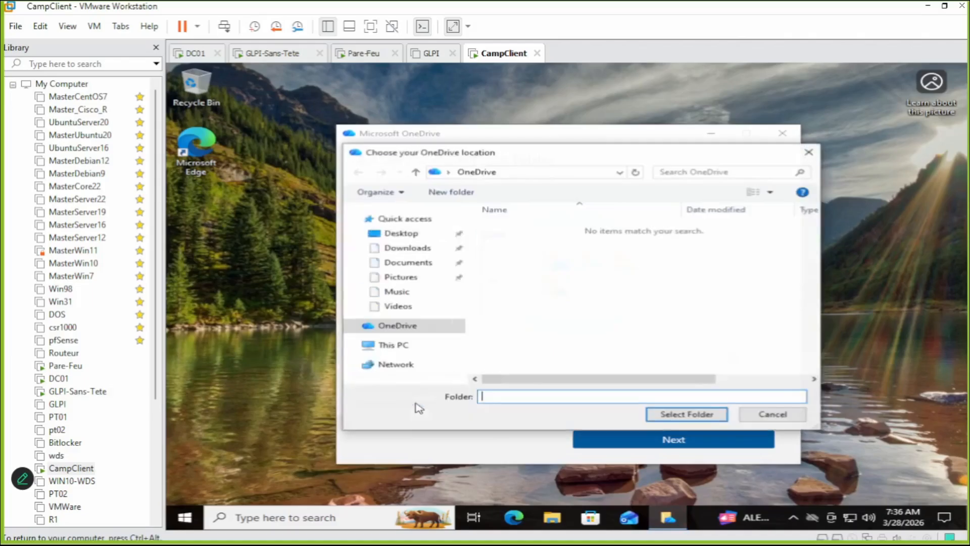
{"action": "left_click", "coordinate": [413, 270]}
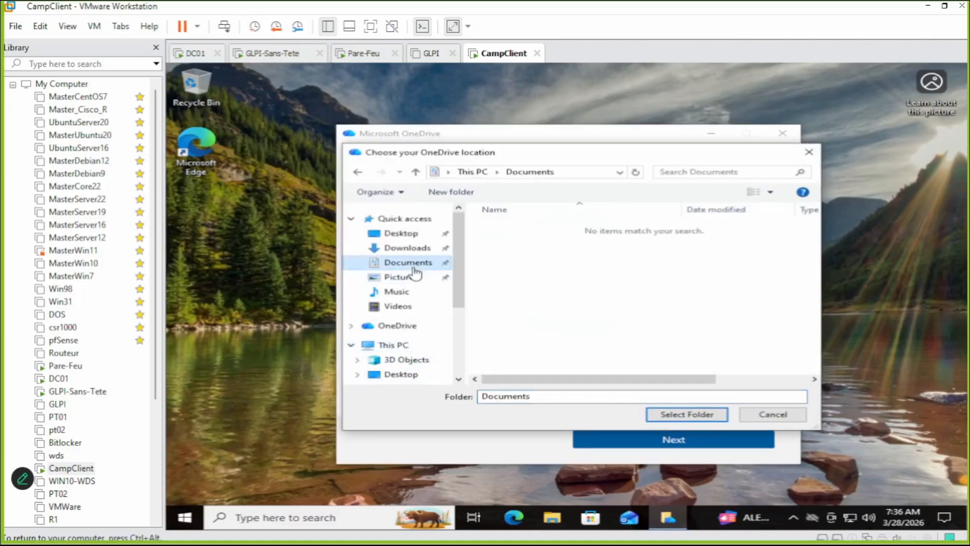
{"action": "left_click", "coordinate": [684, 416]}
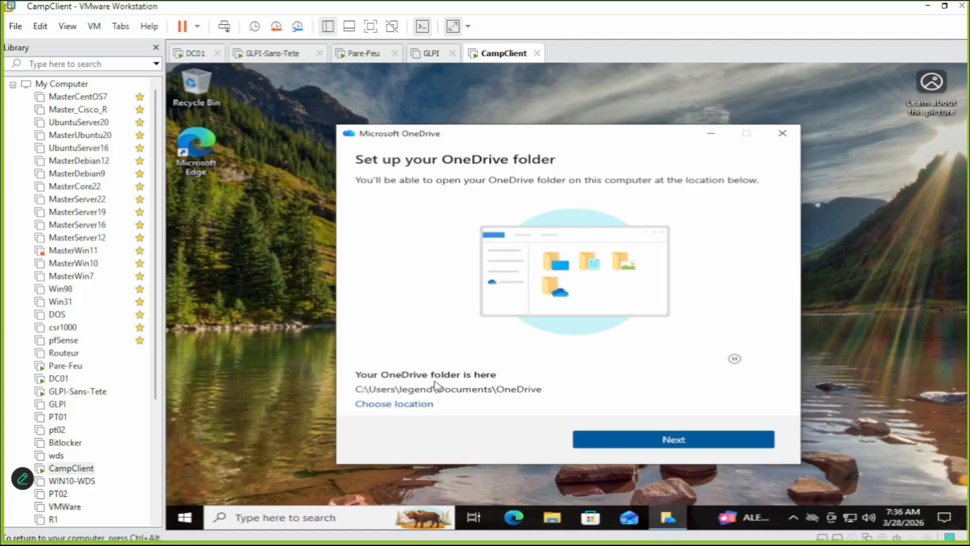
Change the OneDrive location to the user's profile folder under C:\Users.
{"action": "left_click", "coordinate": [430, 405]}
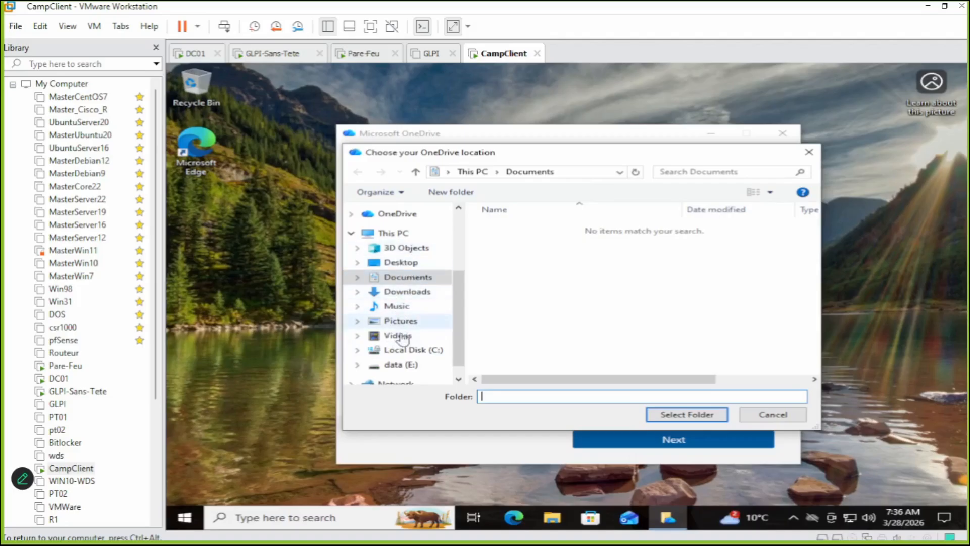
{"action": "left_click", "coordinate": [418, 351]}
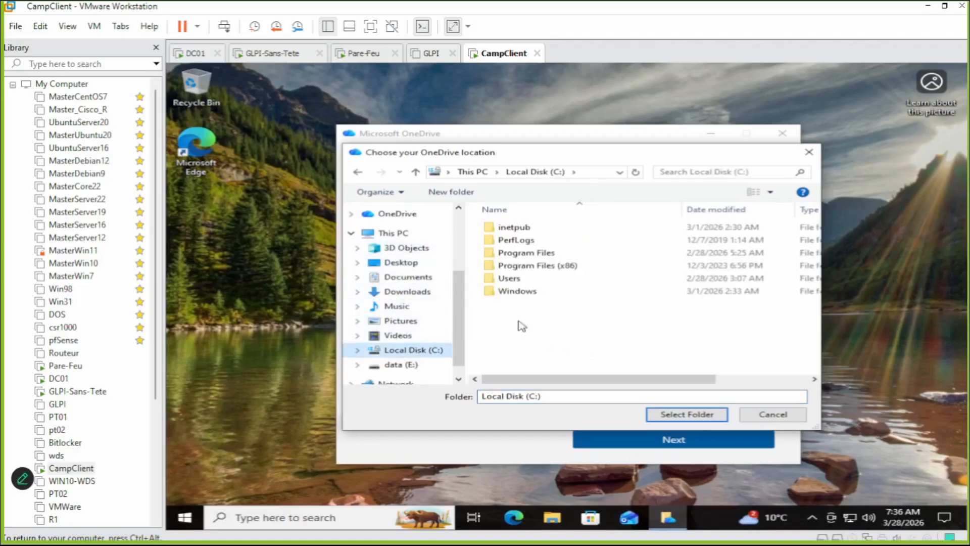
{"action": "double_click", "coordinate": [508, 280]}
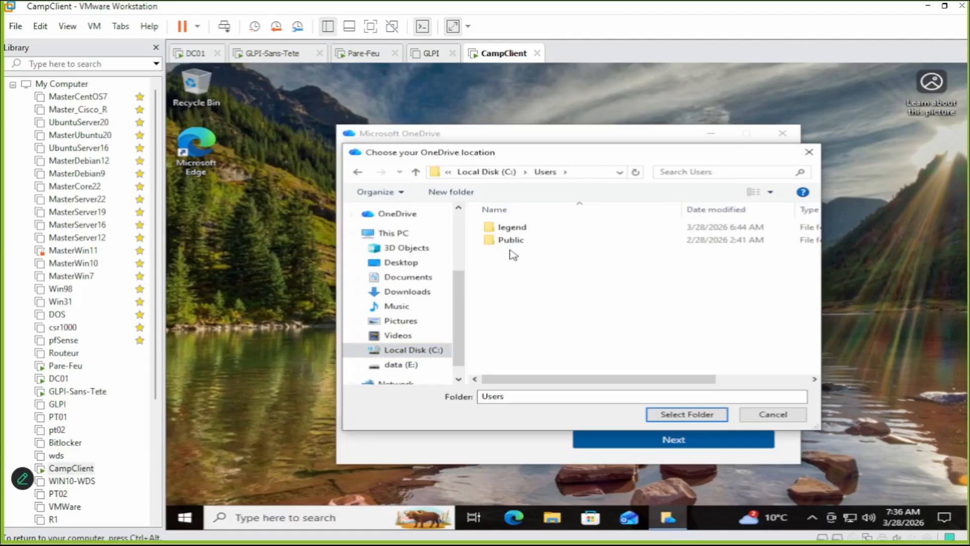
{"action": "double_click", "coordinate": [513, 228]}
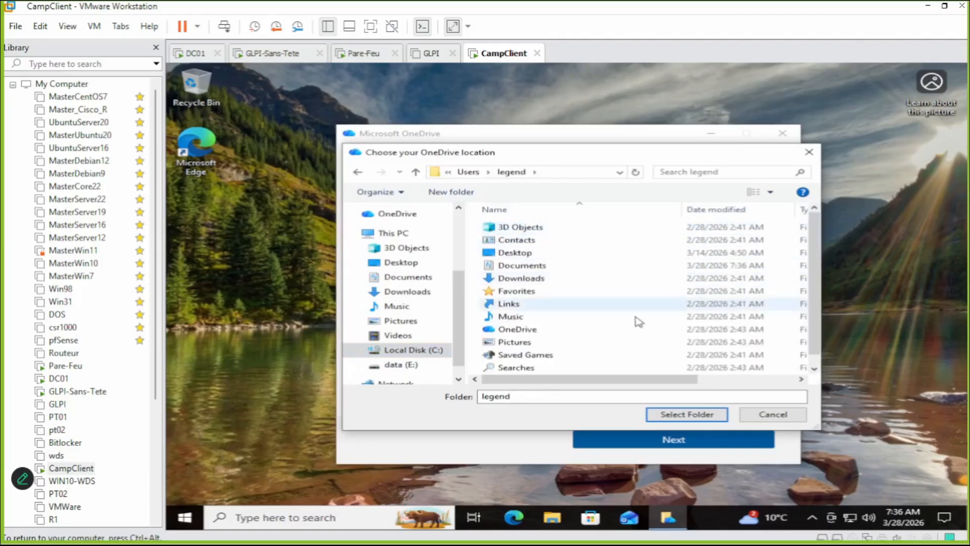
{"action": "scroll", "coordinate": [512, 311], "scroll_direction": "down", "scroll_amount": 1}
{"action": "scroll", "coordinate": [512, 305], "scroll_direction": "up", "scroll_amount": 1}
{"action": "left_click", "coordinate": [709, 414]}
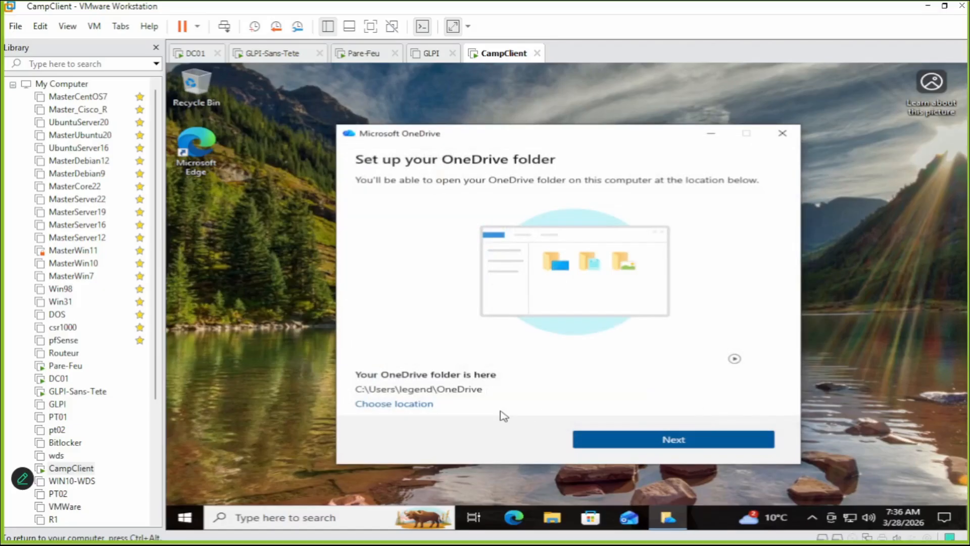
Browse again through This PC > Local Disk (C:) > Users > profile folder and open Desktop.
{"action": "left_click", "coordinate": [425, 405]}
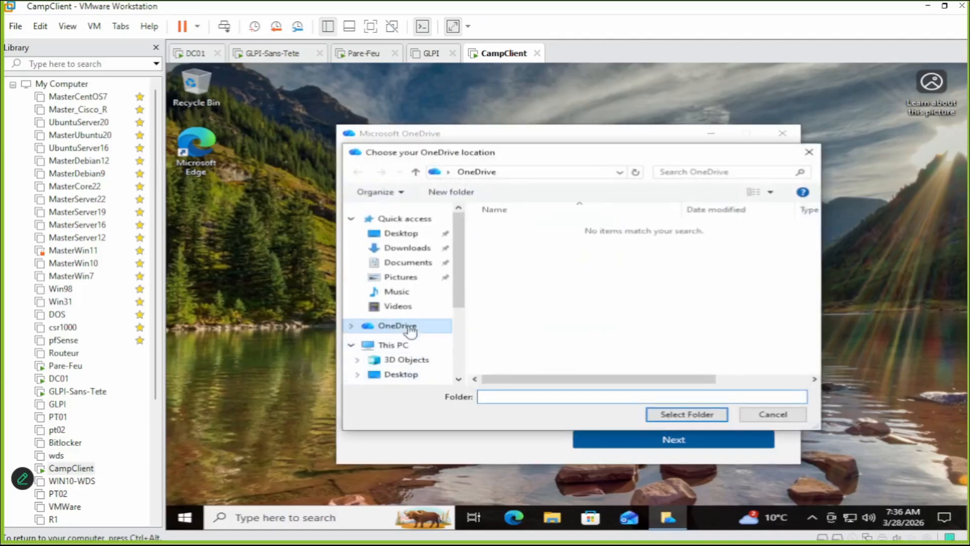
{"action": "scroll", "coordinate": [412, 334], "scroll_direction": "down", "scroll_amount": 1}
{"action": "left_click", "coordinate": [399, 307]}
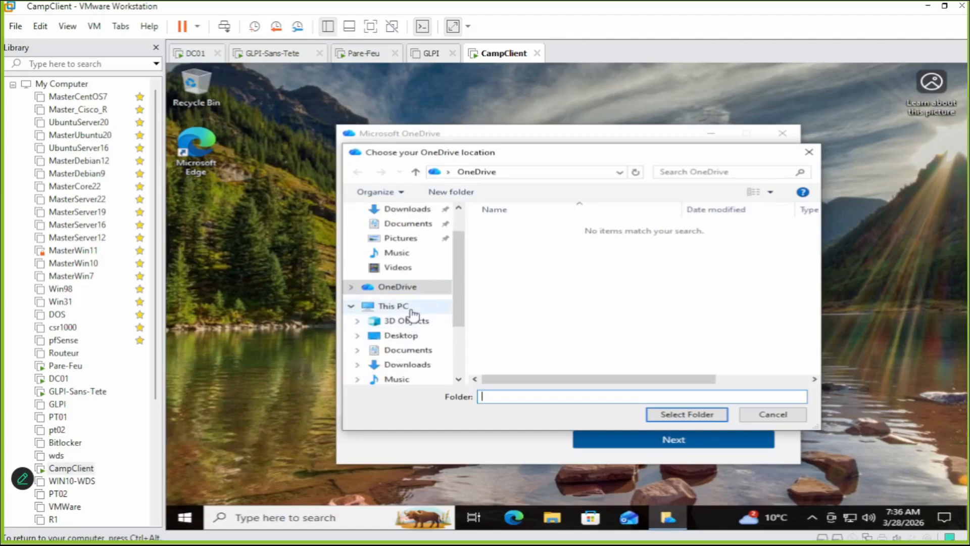
{"action": "scroll", "coordinate": [556, 328], "scroll_direction": "down", "scroll_amount": 3}
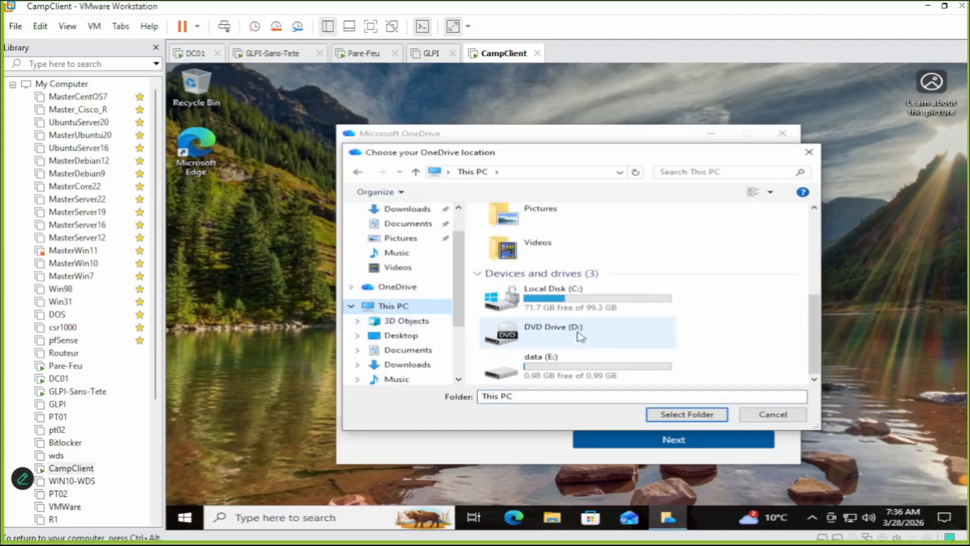
{"action": "double_click", "coordinate": [587, 298]}
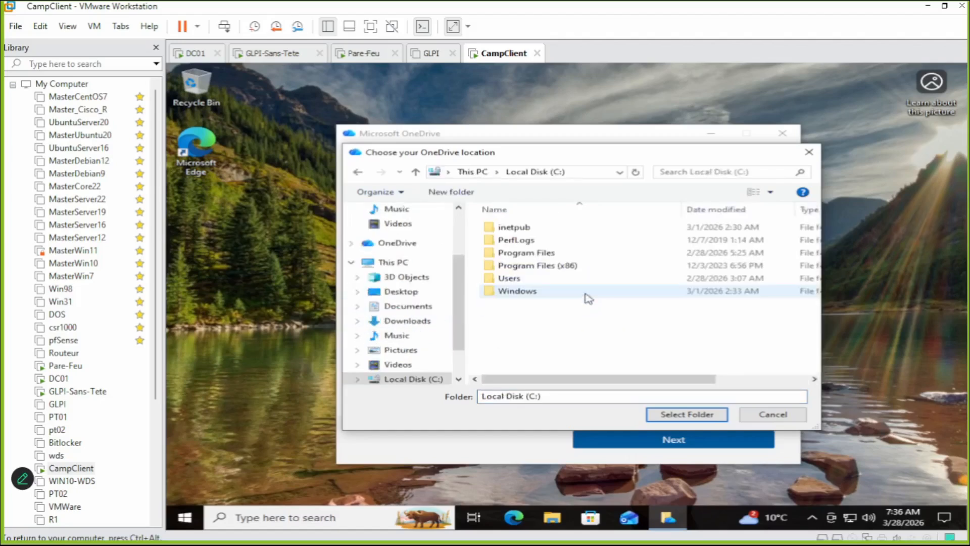
{"action": "double_click", "coordinate": [516, 280]}
{"action": "left_click", "coordinate": [513, 228]}
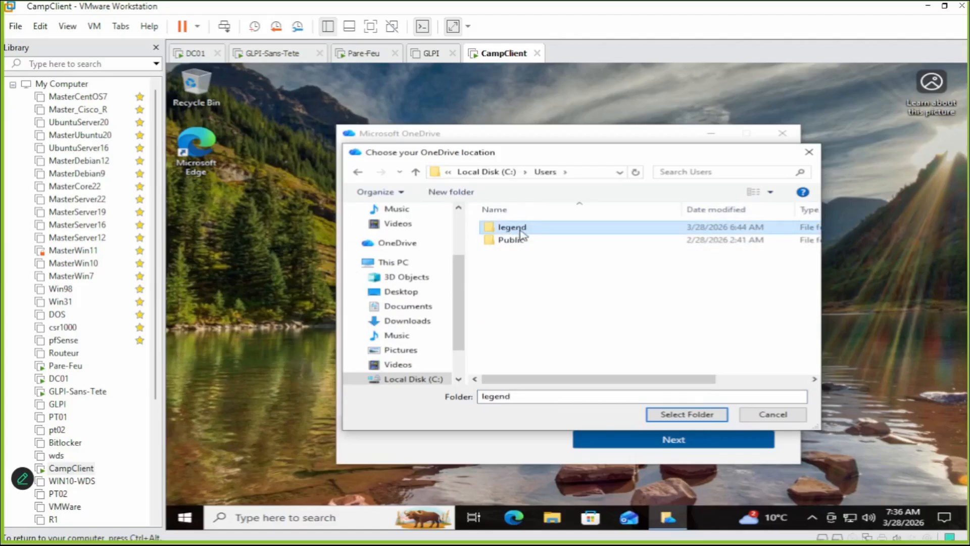
{"action": "double_click", "coordinate": [514, 229]}
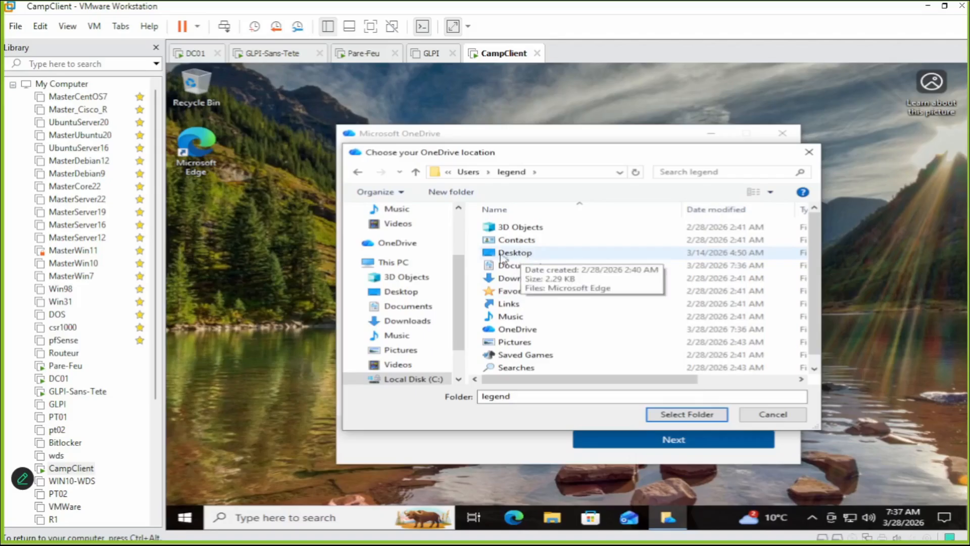
{"action": "left_click", "coordinate": [220, 220]}
{"action": "double_click", "coordinate": [530, 253]}
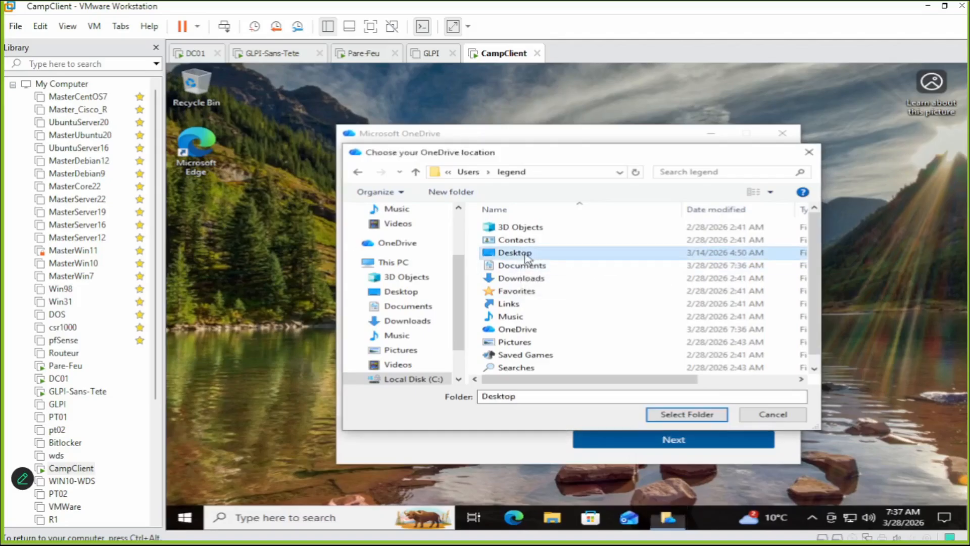
Create a new folder on the CampClient desktop and name it 'test'.
{"action": "right_click", "coordinate": [198, 234]}
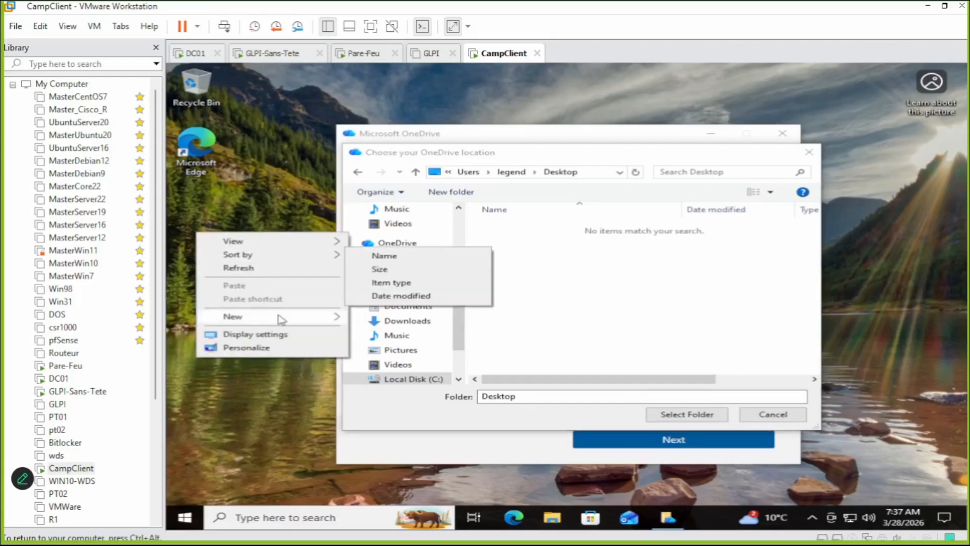
{"action": "mouse_move", "coordinate": [283, 316]}
{"action": "left_click", "coordinate": [386, 318]}
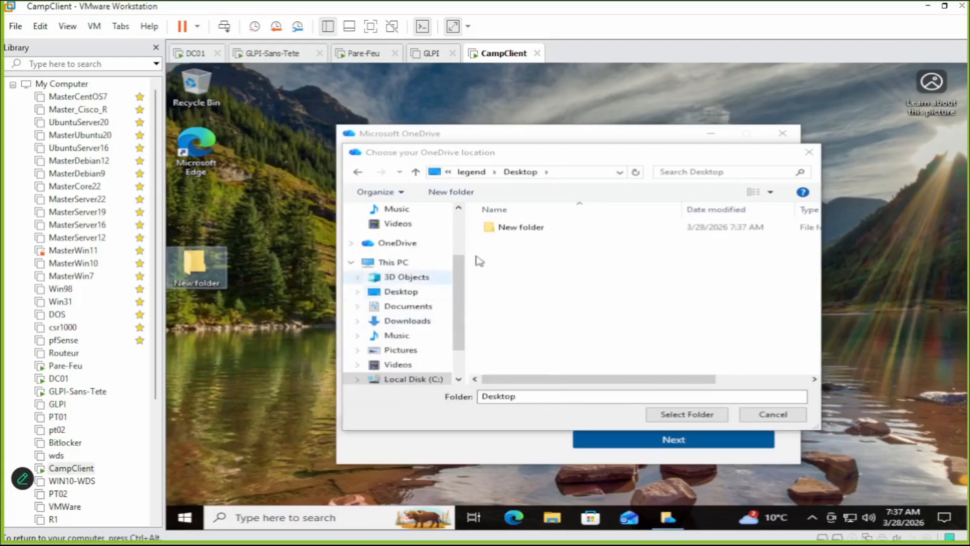
{"action": "left_click", "coordinate": [210, 283]}
{"action": "left_click", "coordinate": [206, 284]}
{"action": "key", "text": "ctrl+a"}
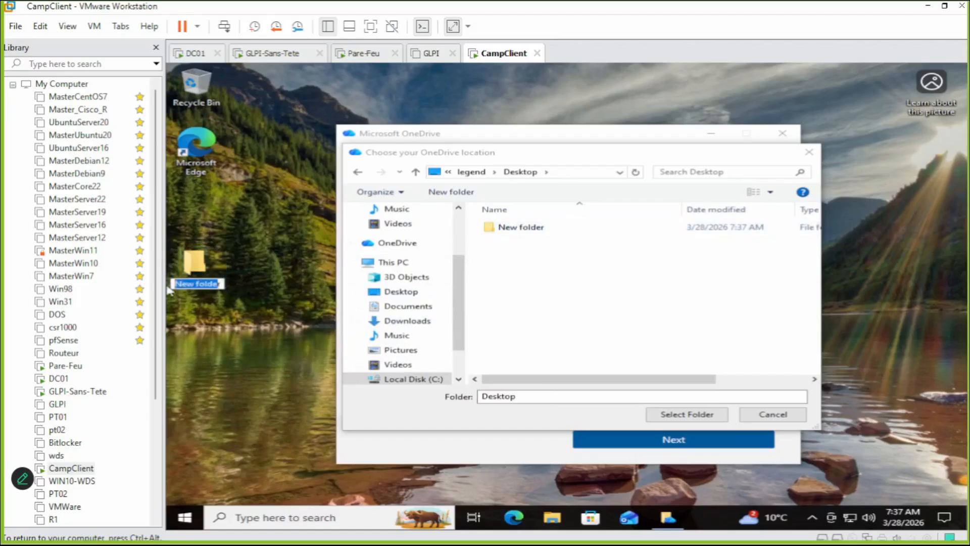
{"action": "key", "text": "BackSpace"}
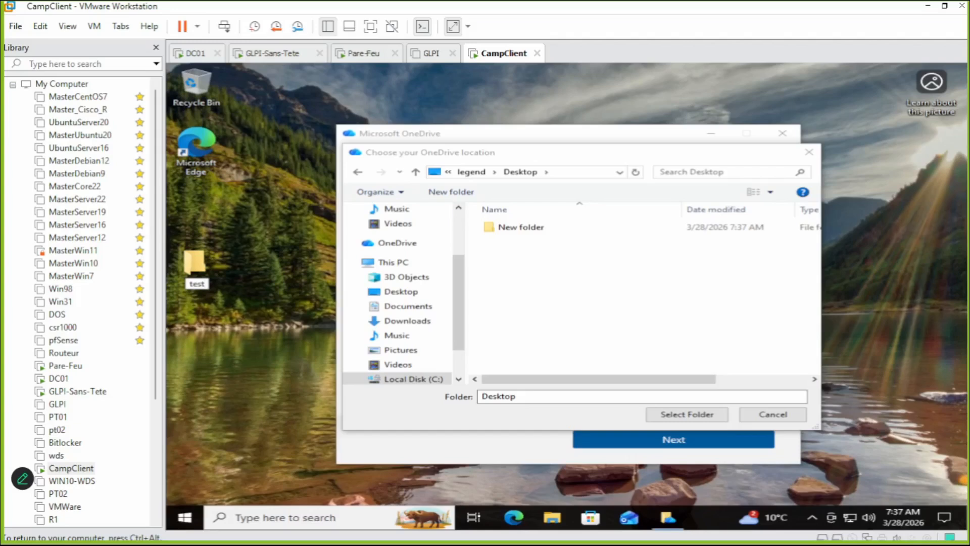
{"action": "type", "text": "test"}
{"action": "key", "text": "Return"}
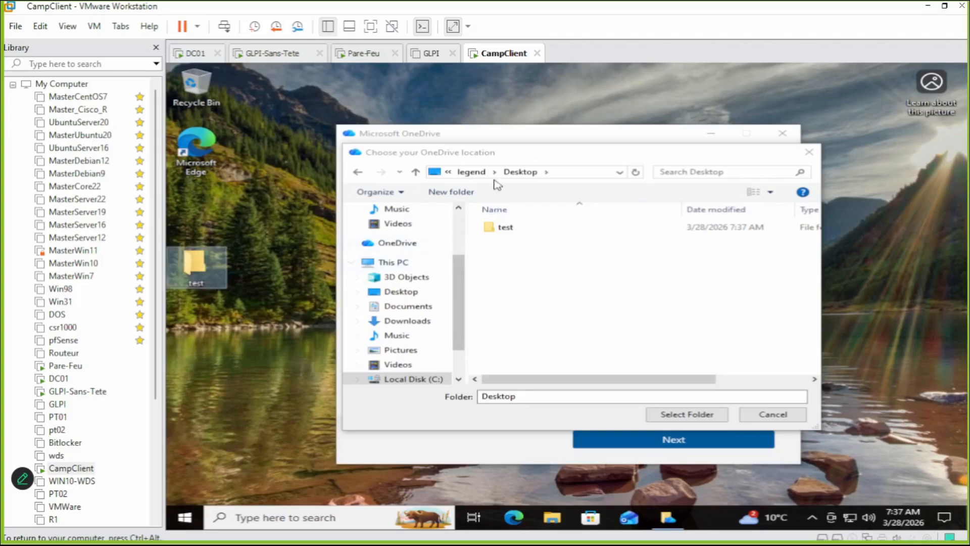
Navigate to the user's profile folder under C:\Users and select it as the OneDrive location.
{"action": "left_click", "coordinate": [475, 177]}
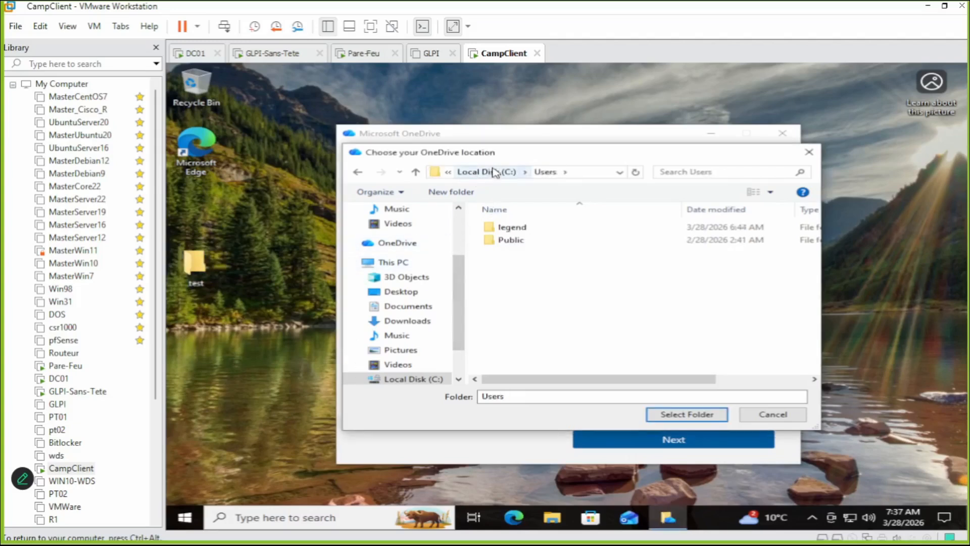
{"action": "left_click", "coordinate": [358, 173]}
{"action": "left_click", "coordinate": [358, 173]}
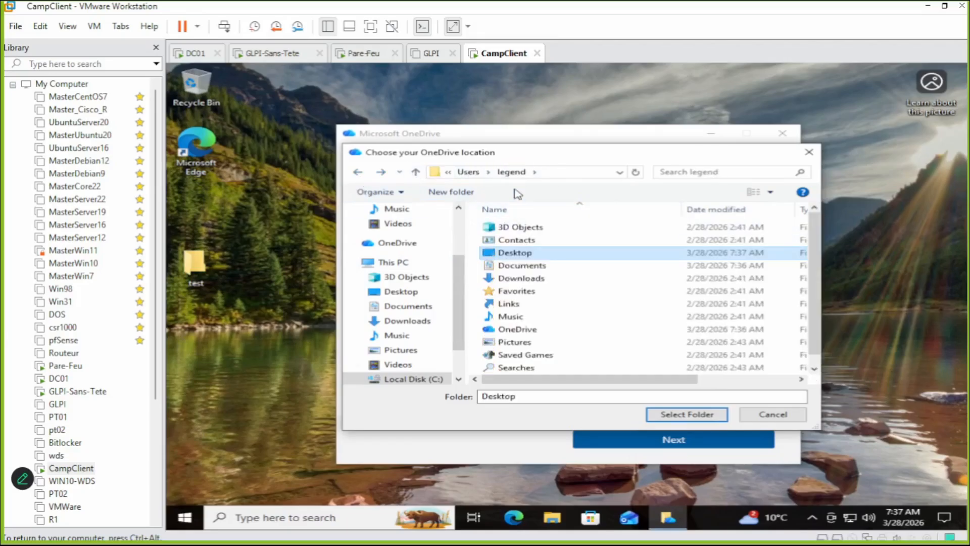
{"action": "left_click", "coordinate": [358, 172]}
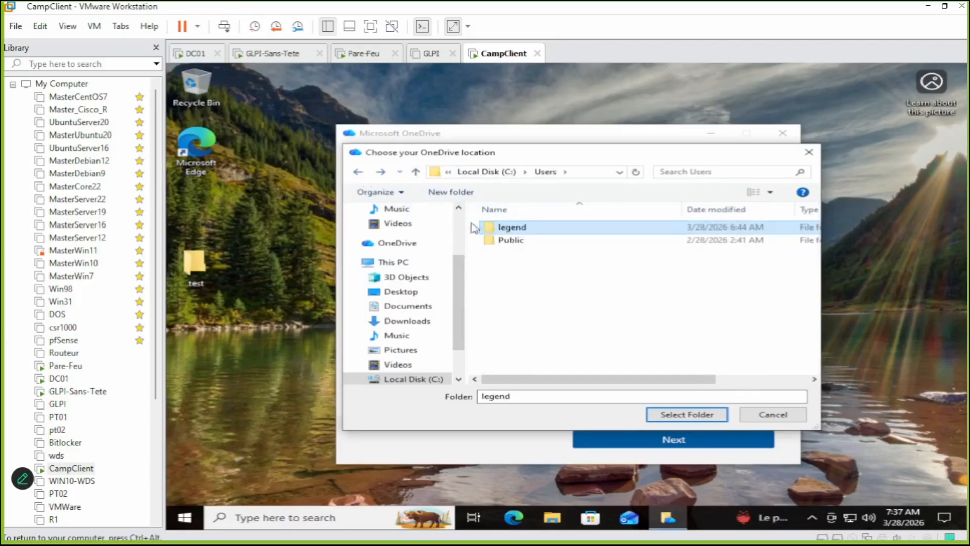
{"action": "double_click", "coordinate": [531, 229]}
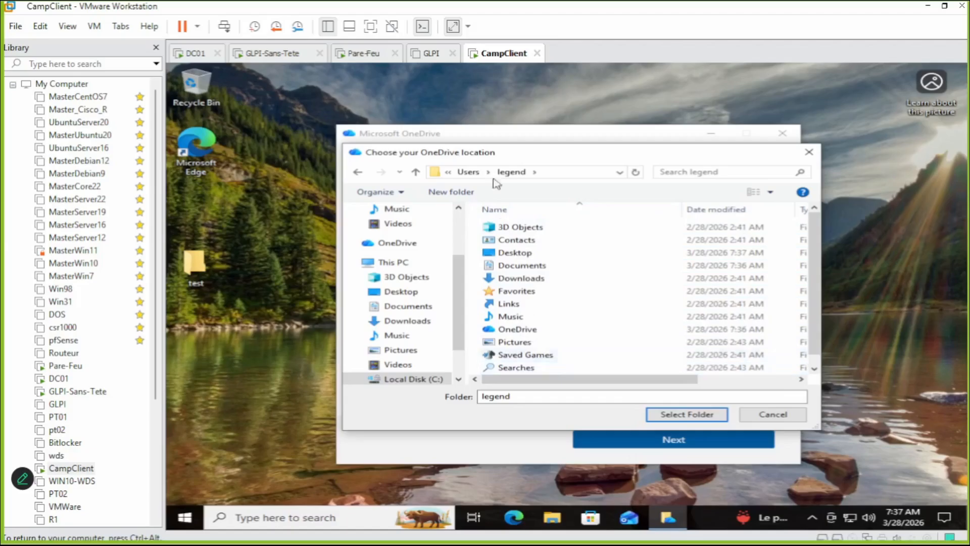
{"action": "left_click", "coordinate": [571, 172]}
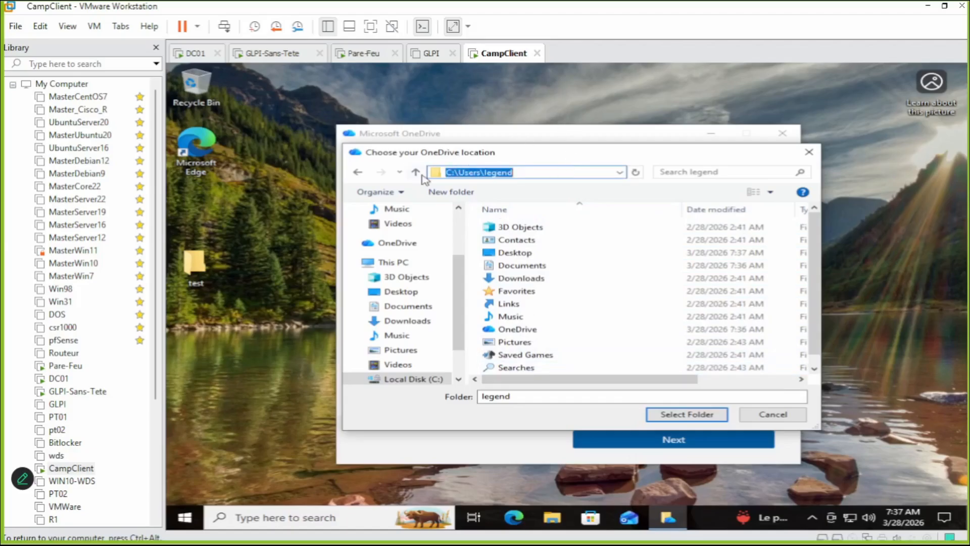
{"action": "left_click", "coordinate": [703, 417]}
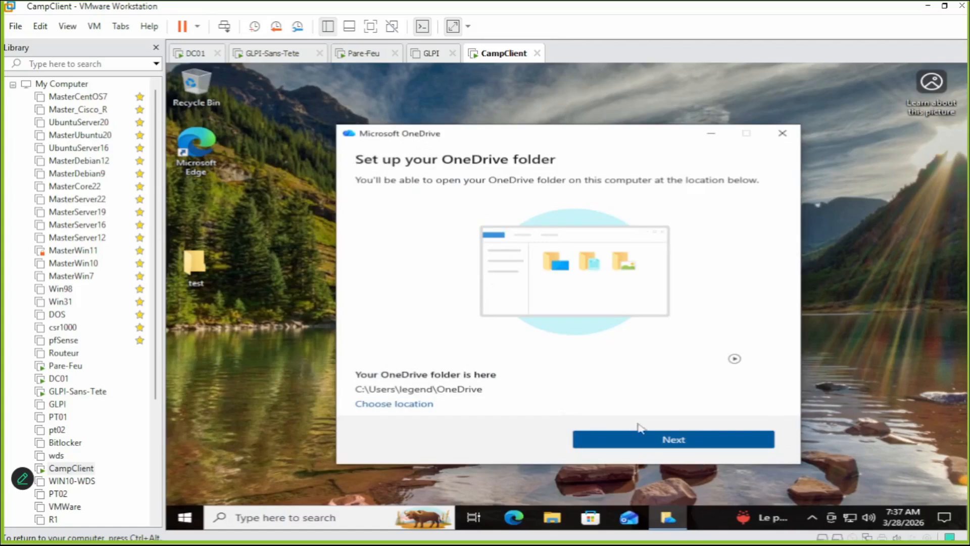
Accept the OneDrive folder location and continue to the folder backup page.
{"action": "left_click", "coordinate": [704, 445]}
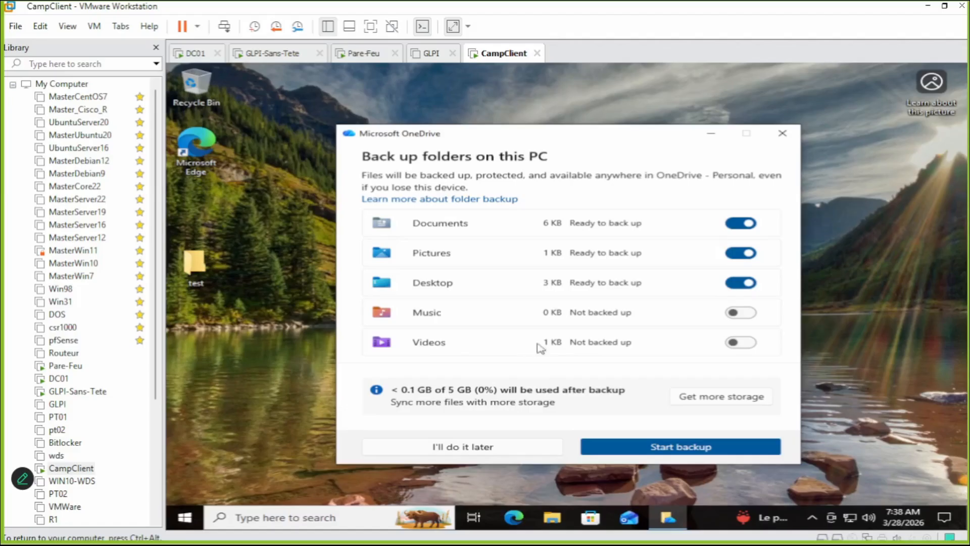
Add Music and Videos to the Documents, Pictures and Desktop backup and start it.
{"action": "left_click", "coordinate": [740, 313]}
{"action": "left_click", "coordinate": [732, 344]}
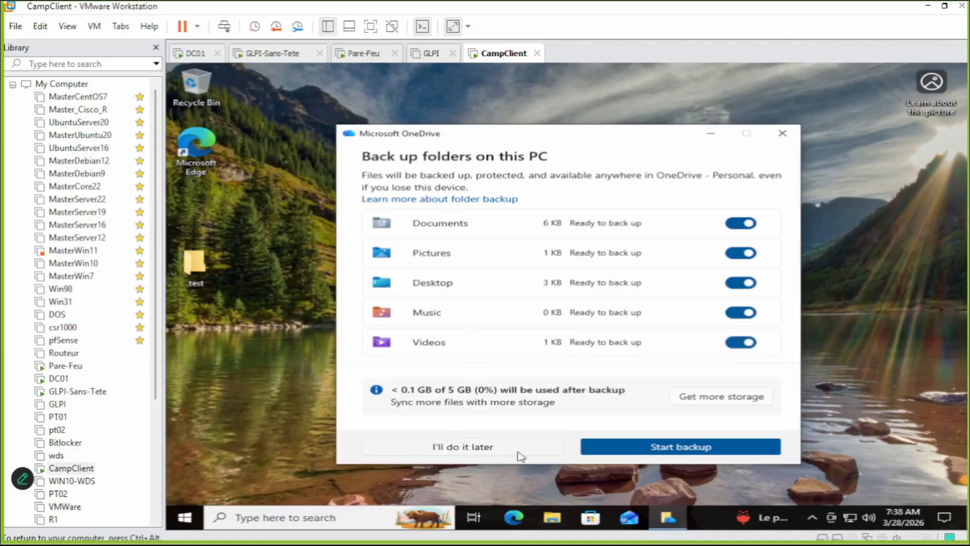
{"action": "left_click", "coordinate": [675, 451]}
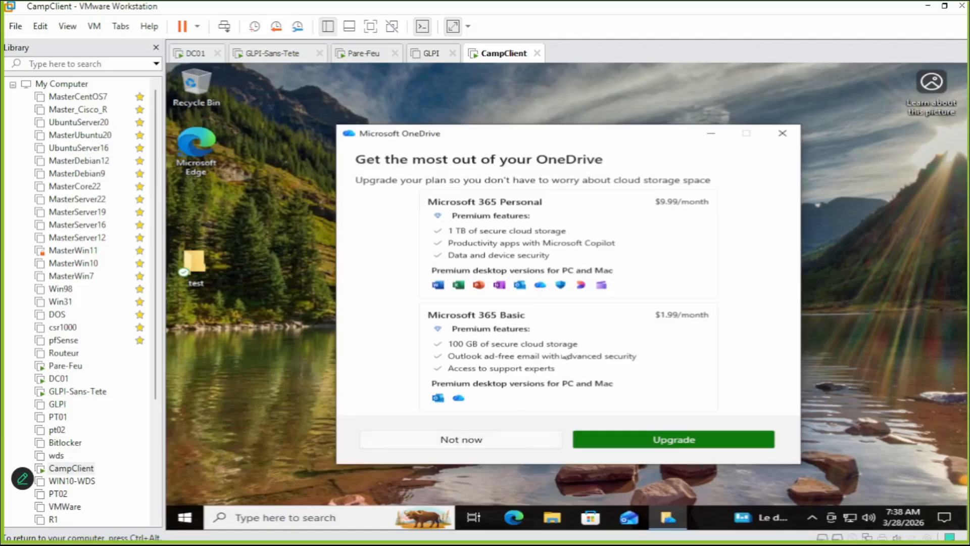
Decline the storage upgrade, skip past the tips and mobile app offer, then open the OneDrive folder.
{"action": "left_click", "coordinate": [474, 441]}
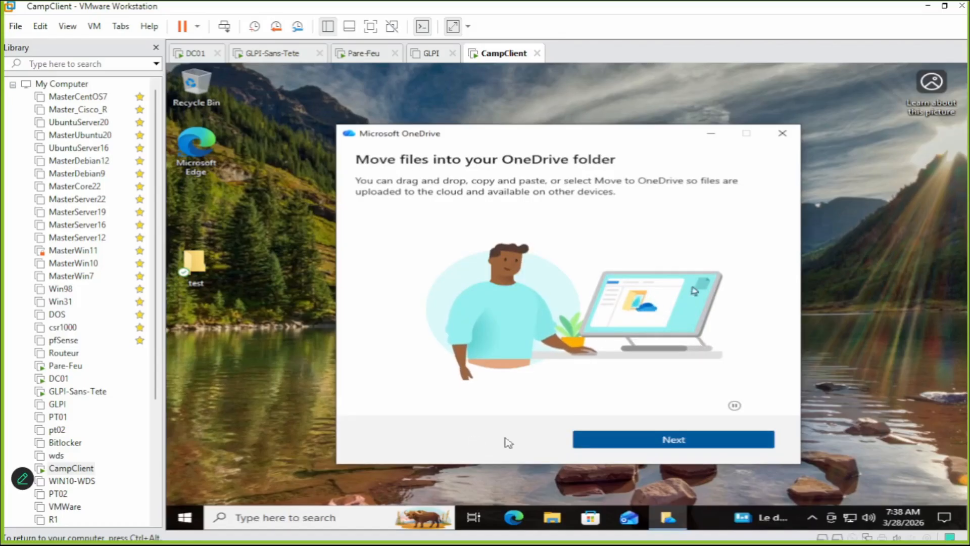
{"action": "left_click", "coordinate": [646, 447]}
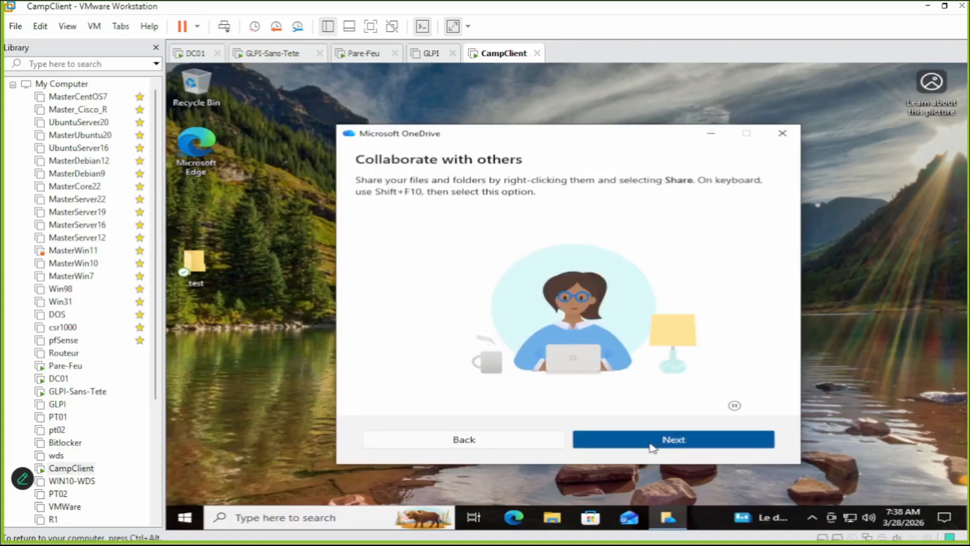
{"action": "left_click", "coordinate": [653, 448]}
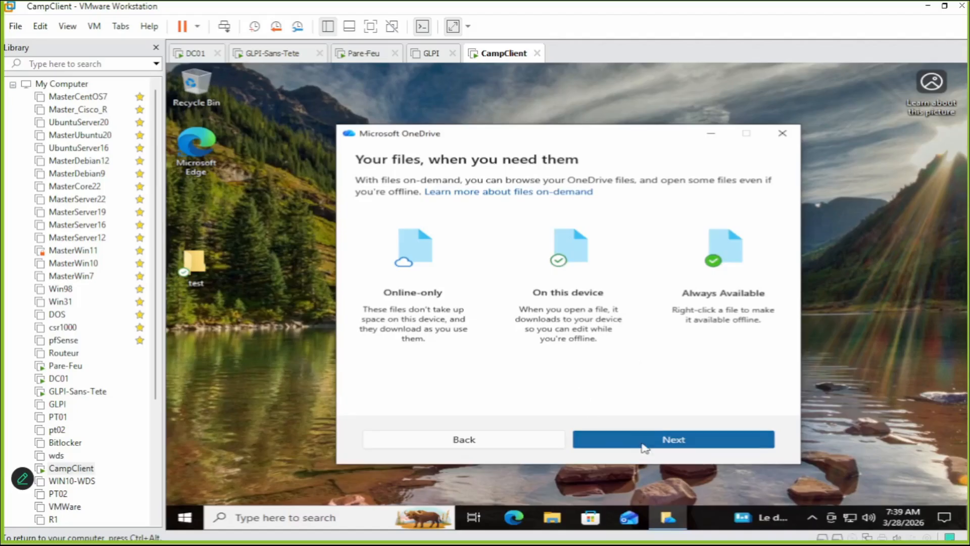
{"action": "left_click", "coordinate": [671, 444]}
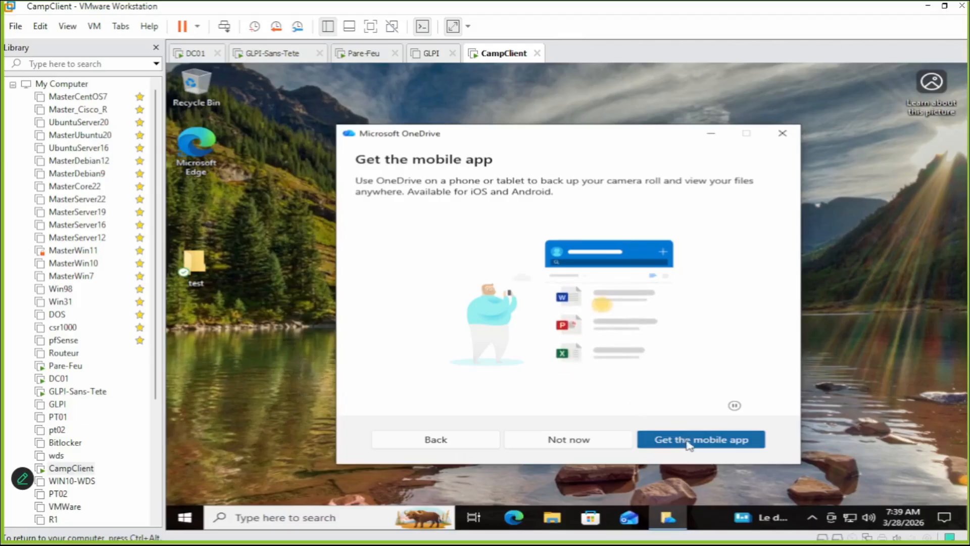
{"action": "left_click", "coordinate": [599, 440]}
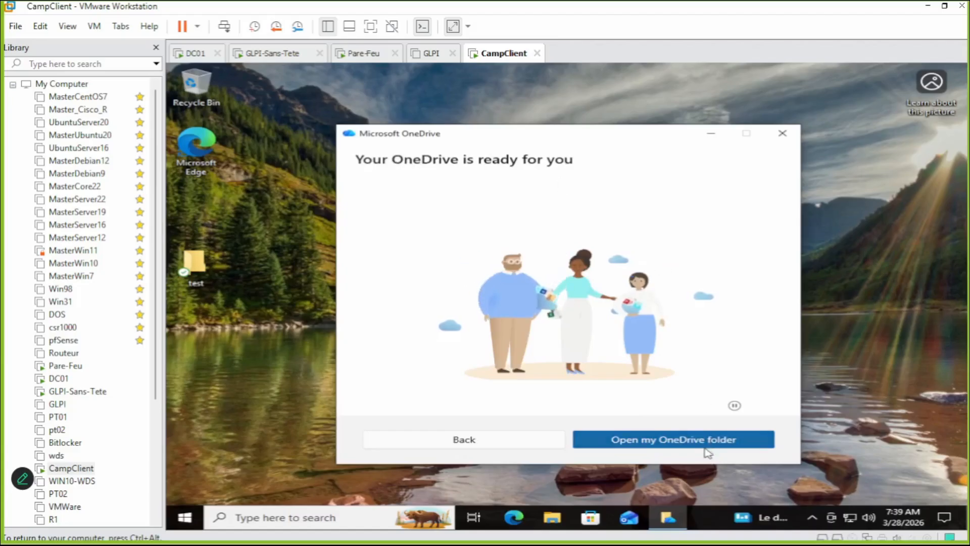
{"action": "left_click", "coordinate": [683, 441]}
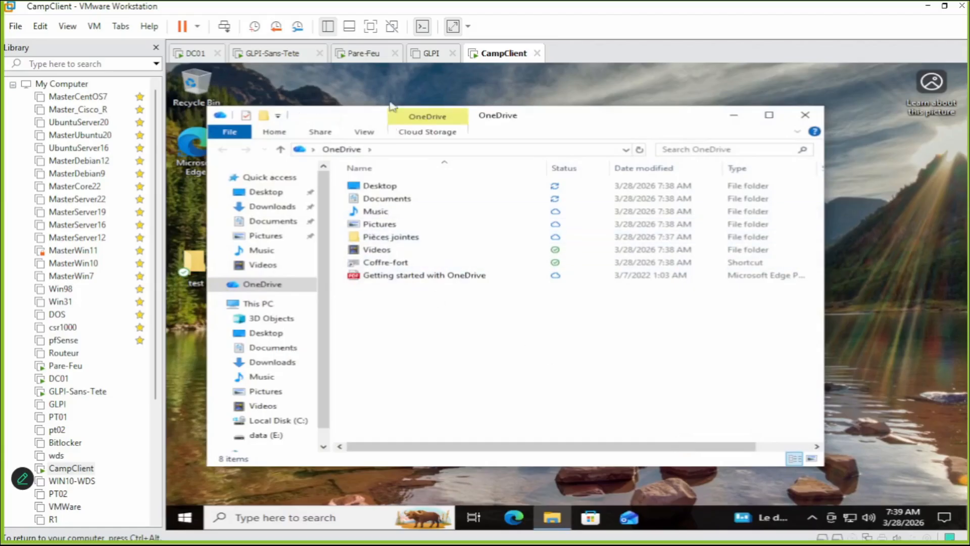
Check the sync status of Documents and Music in the OneDrive folder, then close the window.
{"action": "left_click_drag", "start_coordinate": [567, 119], "coordinate": [650, 115]}
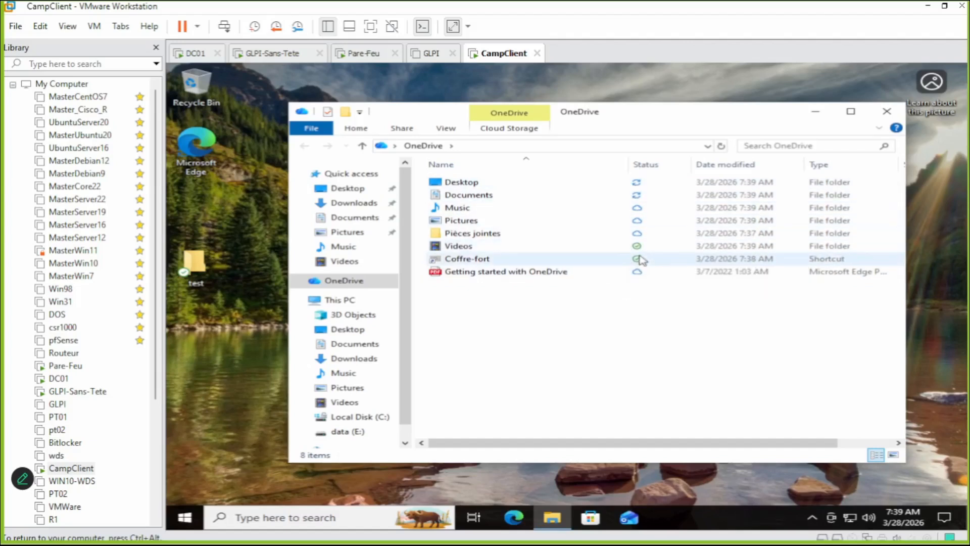
{"action": "left_click", "coordinate": [641, 197]}
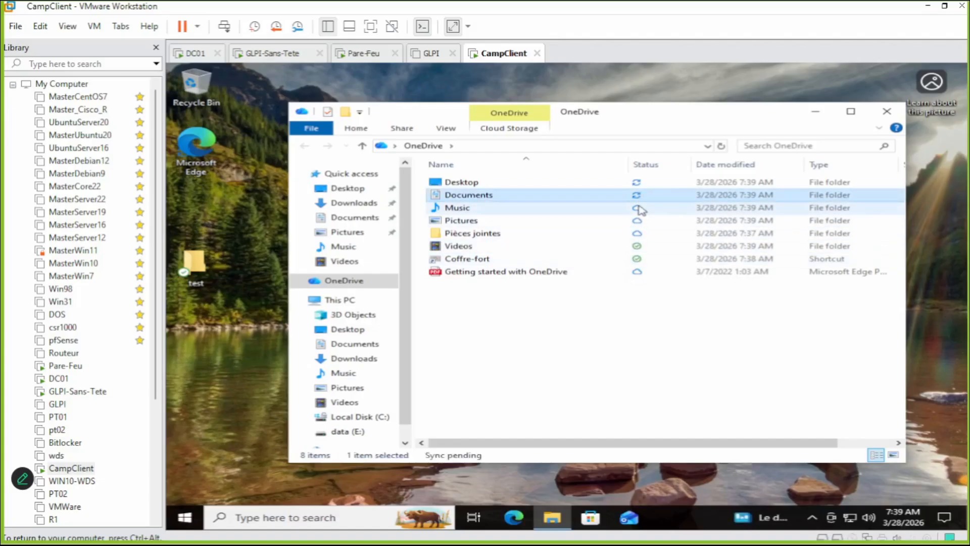
{"action": "left_click", "coordinate": [642, 210]}
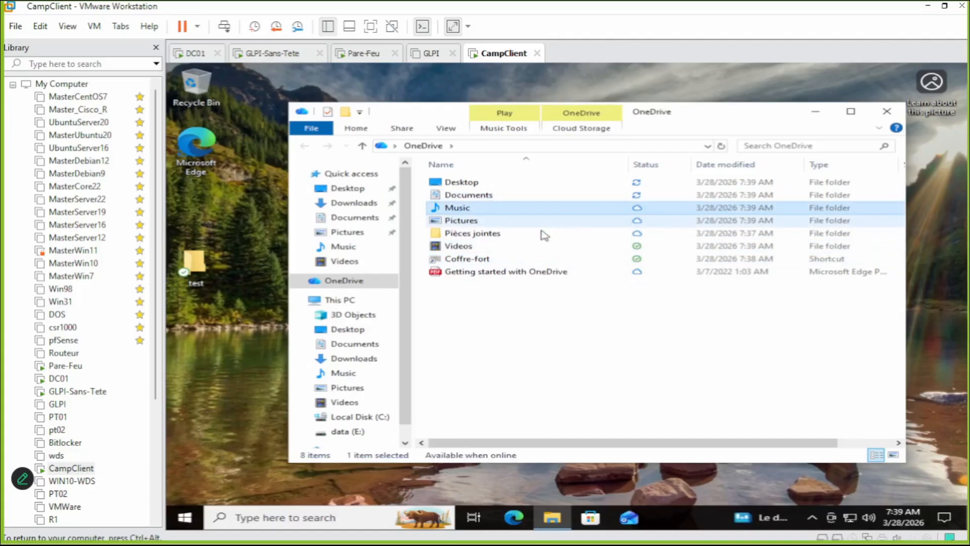
{"action": "left_click", "coordinate": [586, 336]}
{"action": "left_click", "coordinate": [886, 111]}
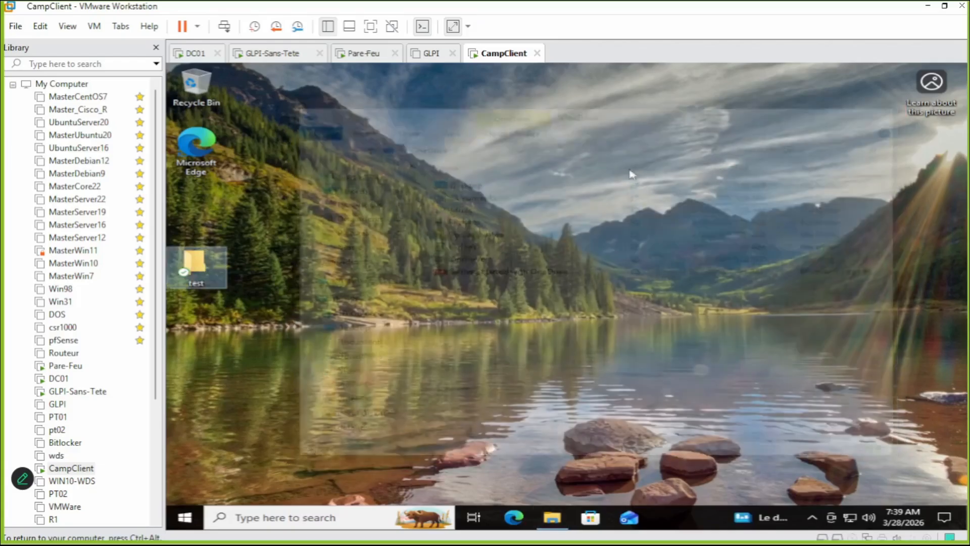
Move the desktop 'test' folder up to sit beneath the Microsoft Edge icon.
{"action": "left_click", "coordinate": [233, 314]}
{"action": "left_click_drag", "start_coordinate": [199, 265], "coordinate": [203, 210]}
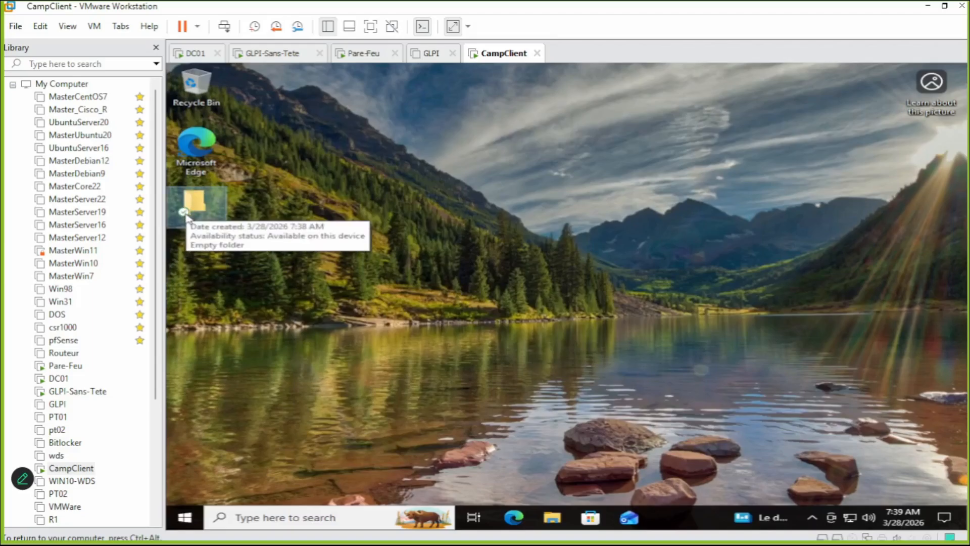
{"action": "left_click", "coordinate": [287, 182]}
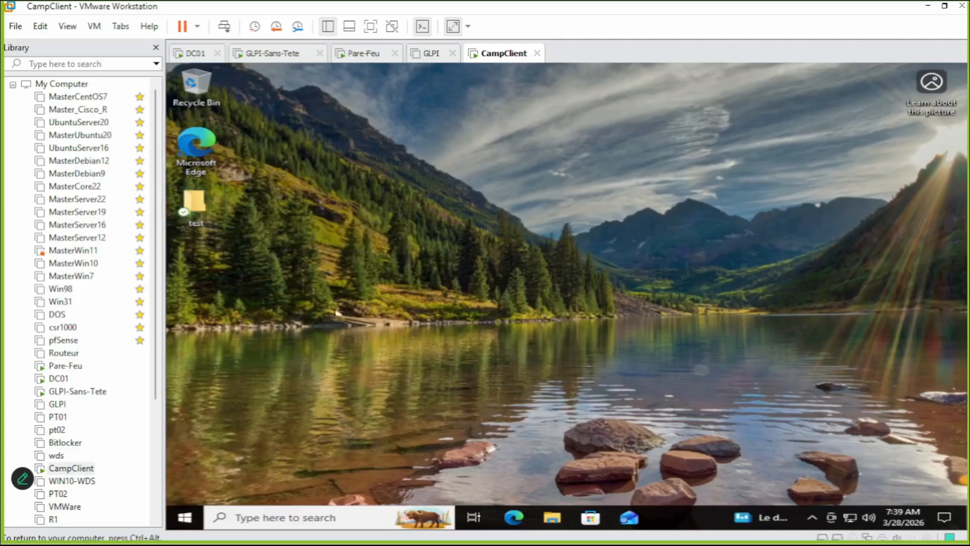
Open Documents in File Explorer and check the sync status of bonjour and Design.
{"action": "left_click", "coordinate": [545, 521]}
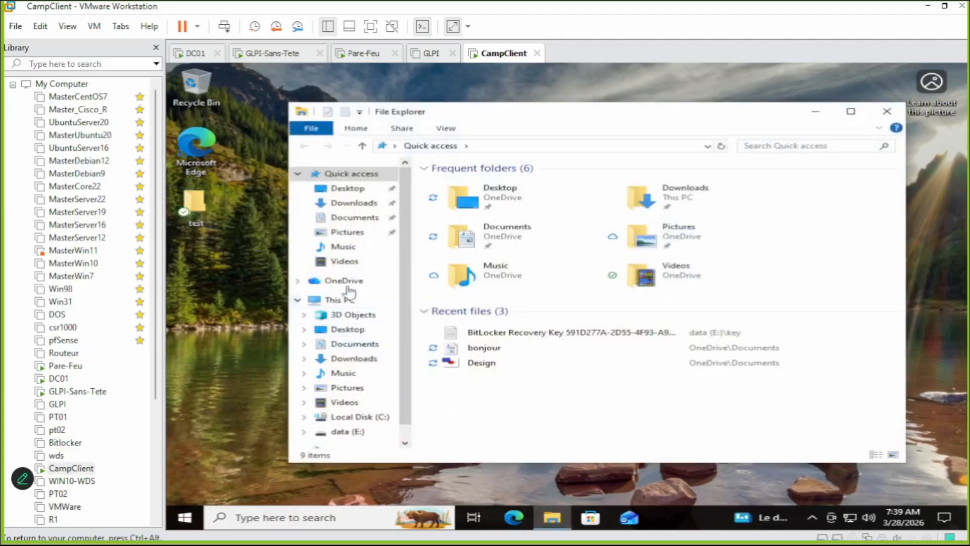
{"action": "left_click", "coordinate": [368, 221]}
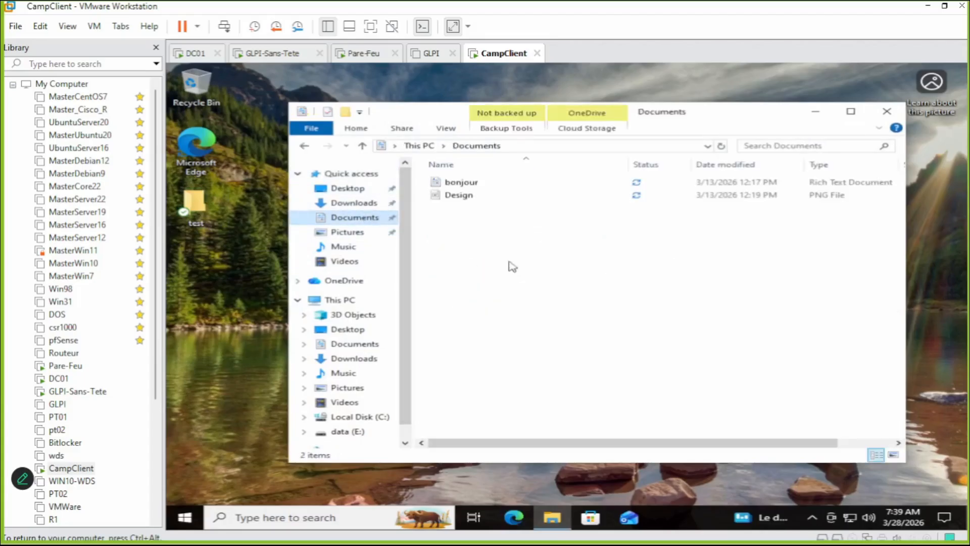
{"action": "left_click", "coordinate": [637, 186]}
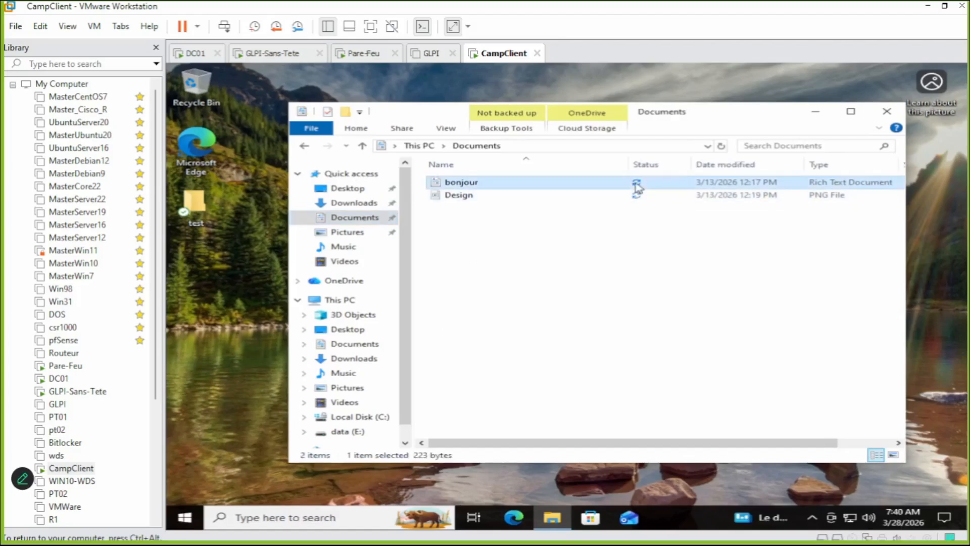
{"action": "left_click", "coordinate": [638, 193]}
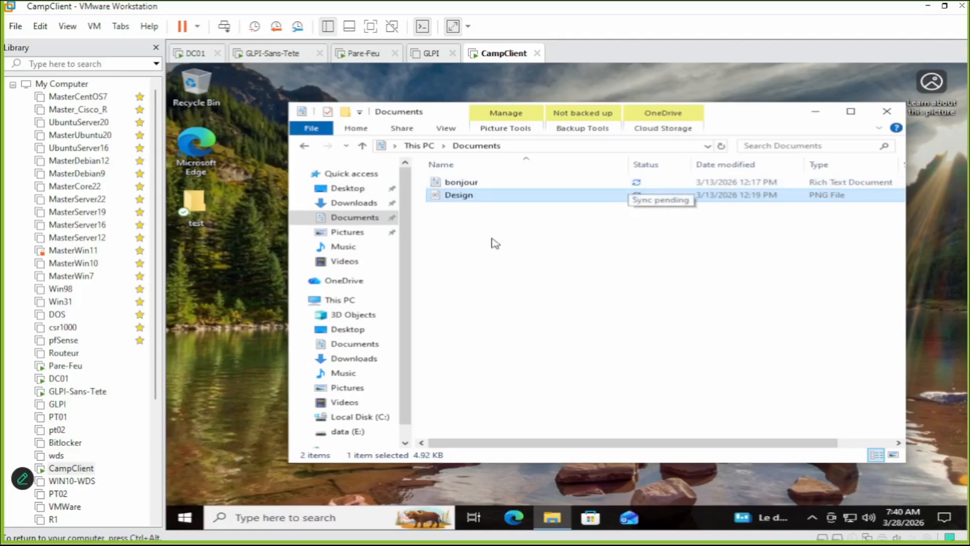
Create a new text document in Documents and name it with the person's name.
{"action": "right_click", "coordinate": [466, 235]}
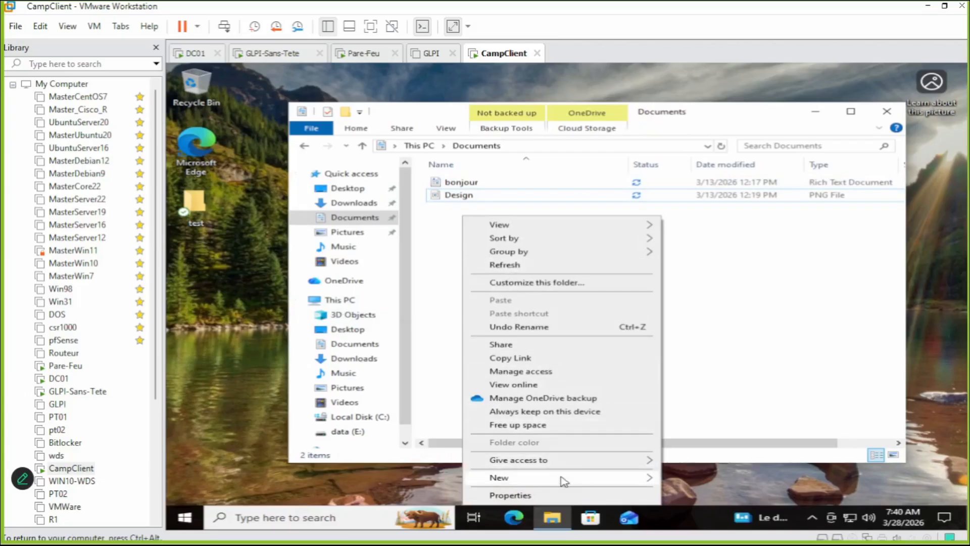
{"action": "mouse_move", "coordinate": [564, 481]}
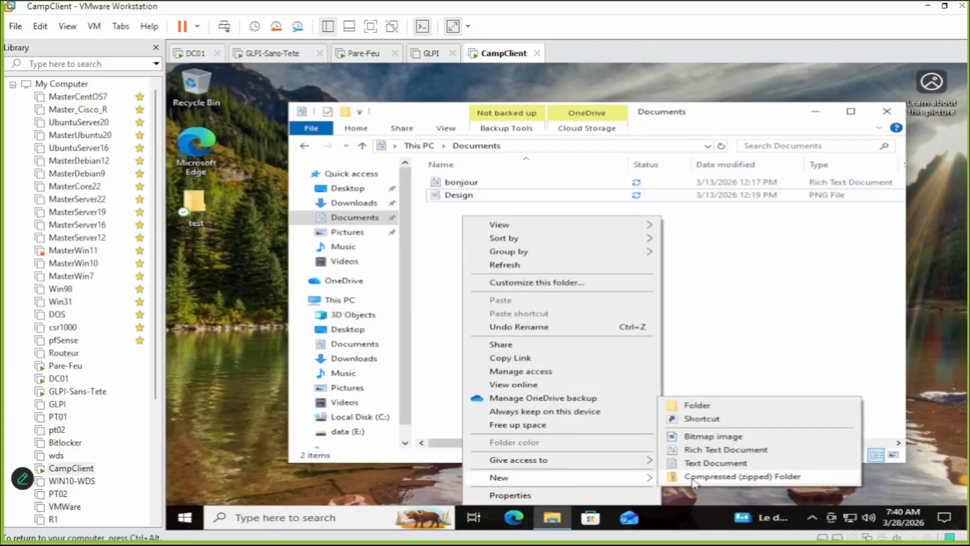
{"action": "left_click", "coordinate": [697, 463]}
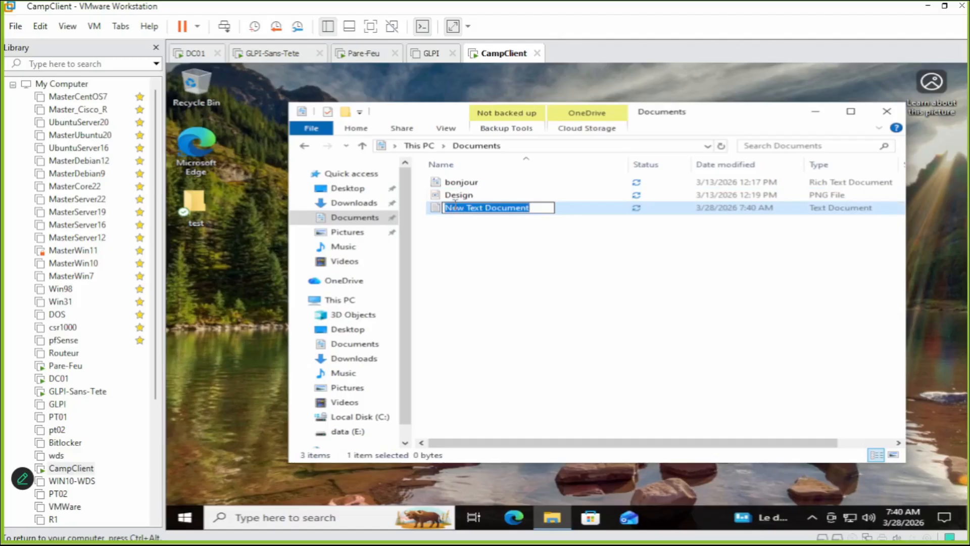
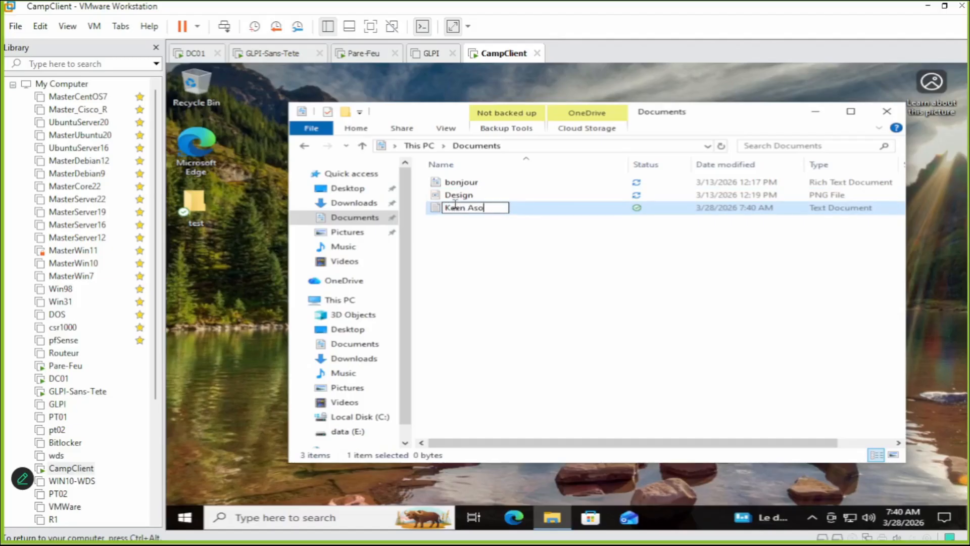
{"action": "key", "text": "Return"}
Write 'E1d Mubarak' into the new text file in Notepad and save the changes.
{"action": "double_click", "coordinate": [455, 204]}
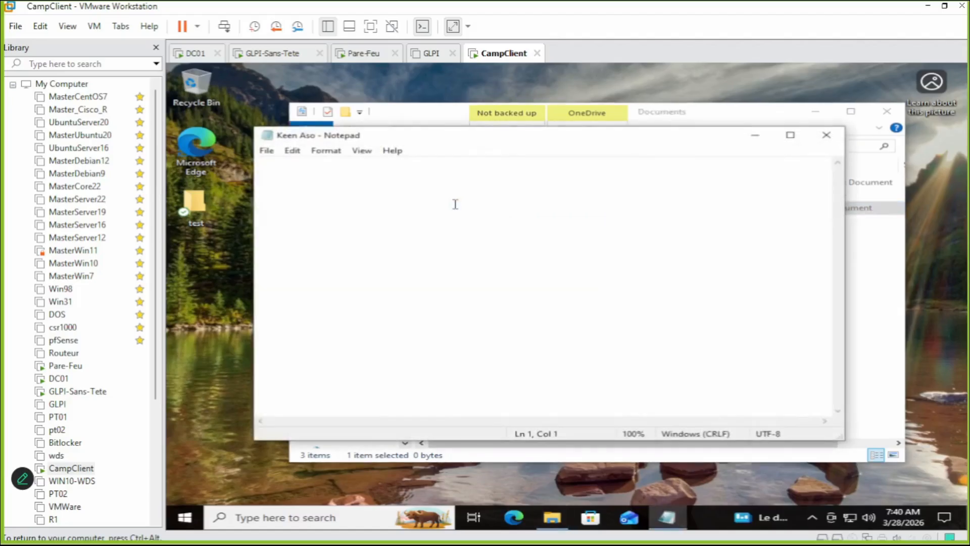
{"action": "type", "text": "E1d Mubarak"}
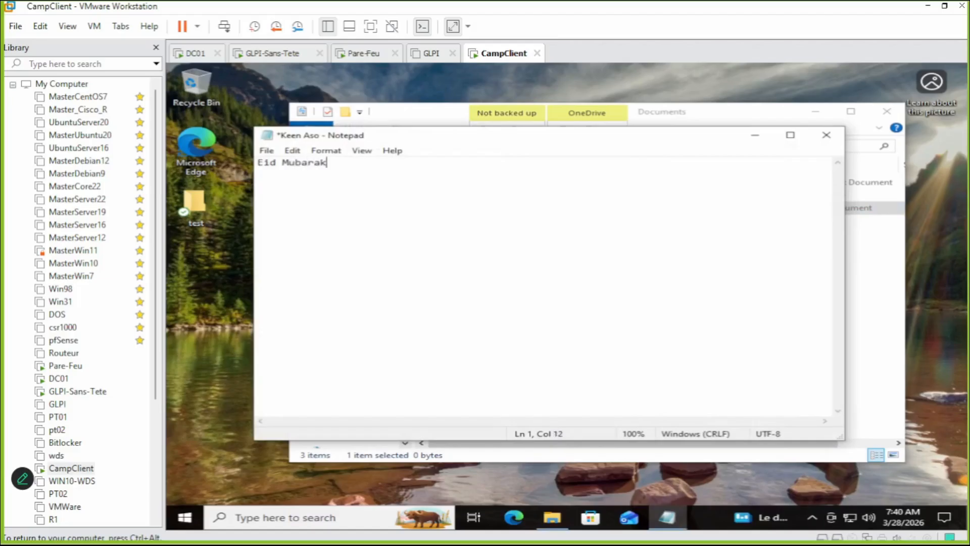
{"action": "left_click", "coordinate": [826, 134]}
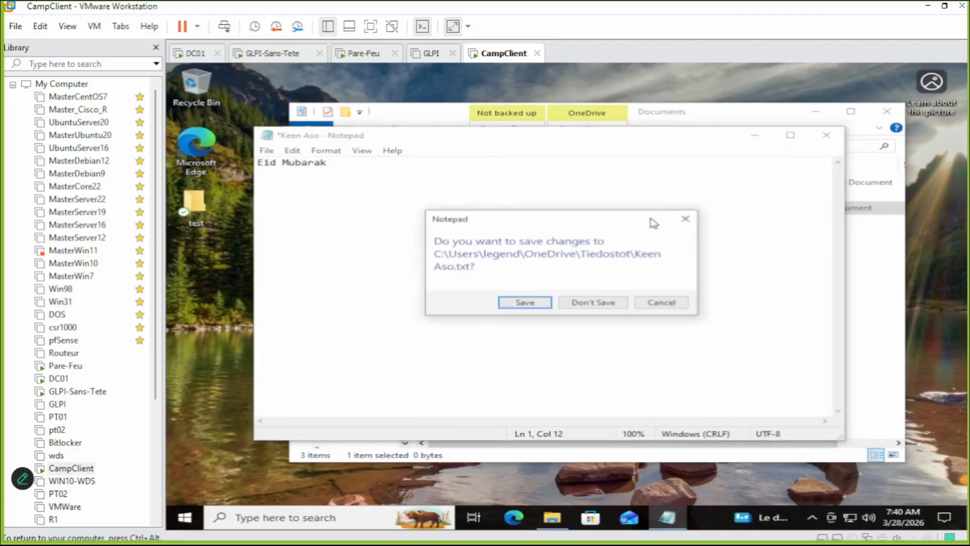
{"action": "left_click", "coordinate": [536, 299]}
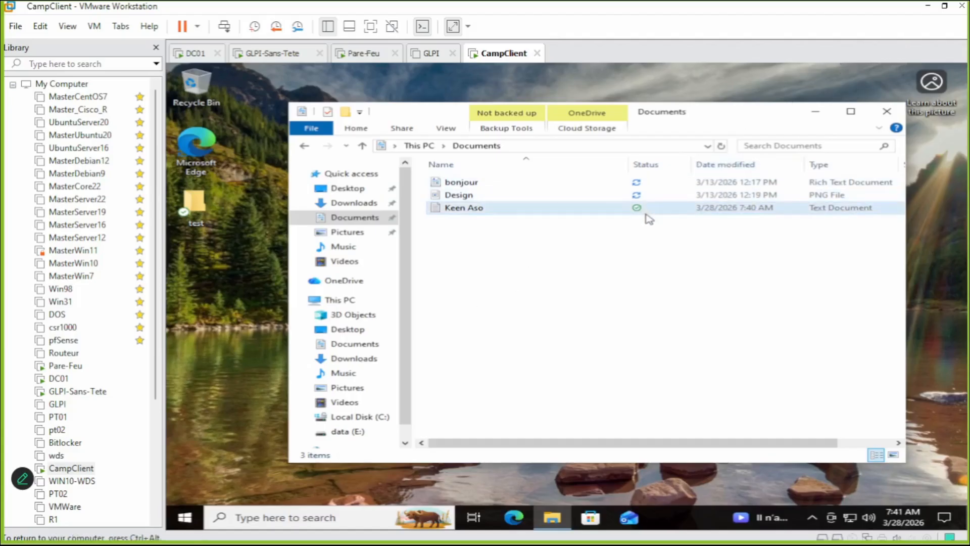
{"action": "mouse_move", "coordinate": [643, 210]}
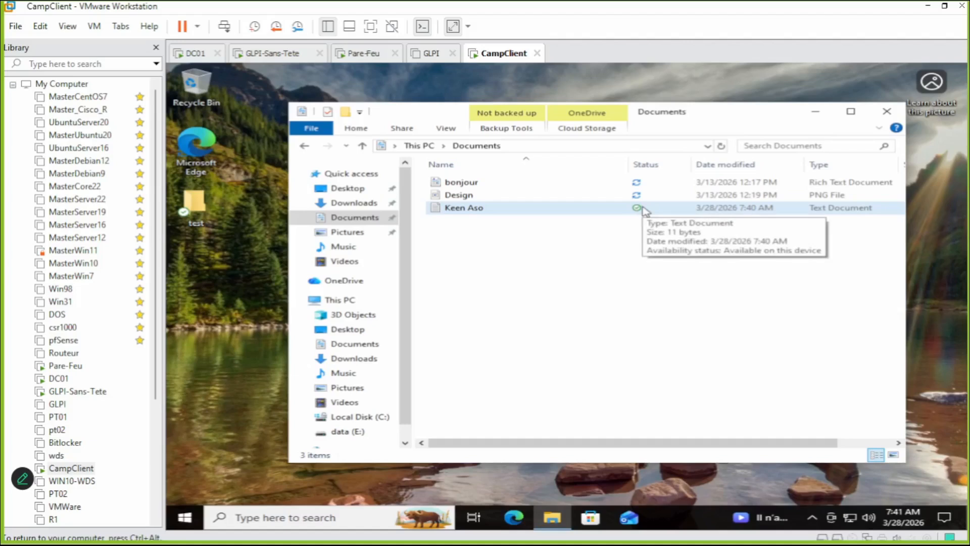
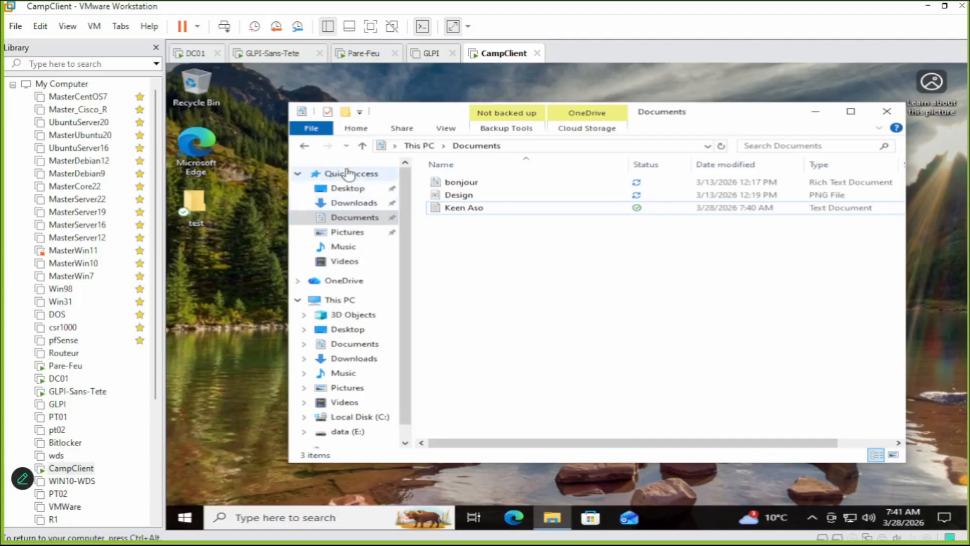
Release input from the CampClient VM and switch to the Intro-RHG.txt notes.
{"action": "key", "text": "ctrl+alt"}
{"action": "key", "text": "alt+Tab"}
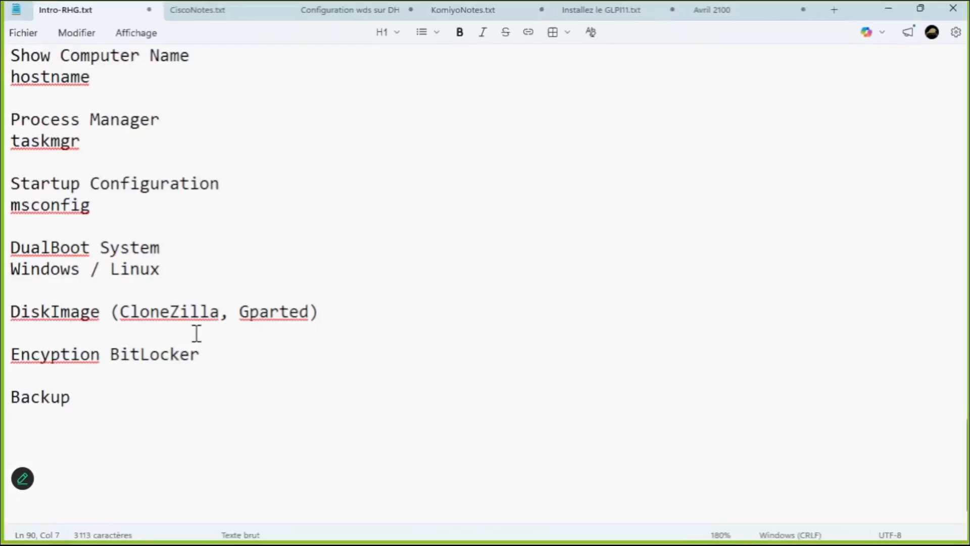
Add 'One Drive' and 'Macrium' on new lines beneath the Backup entry in the notes.
{"action": "left_click", "coordinate": [124, 386]}
{"action": "key", "text": "End"}
{"action": "key", "text": "Return"}
{"action": "key", "text": "Return"}
{"action": "type", "text": "One Drive"}
{"action": "key", "text": "Return"}
{"action": "key", "text": "Return"}
{"action": "type", "text": "Mic"}
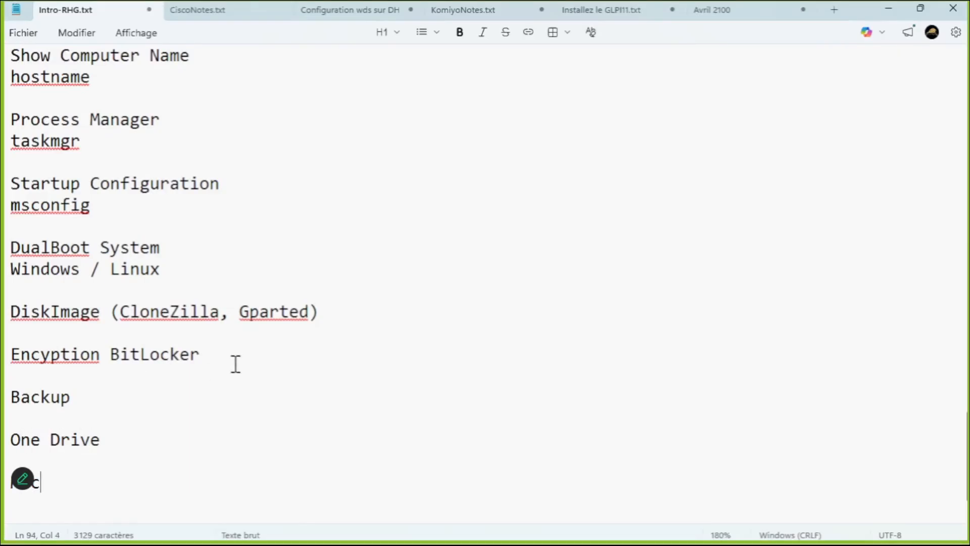
{"action": "key", "text": "Return"}
{"action": "key", "text": "Up"}
{"action": "key", "text": "End"}
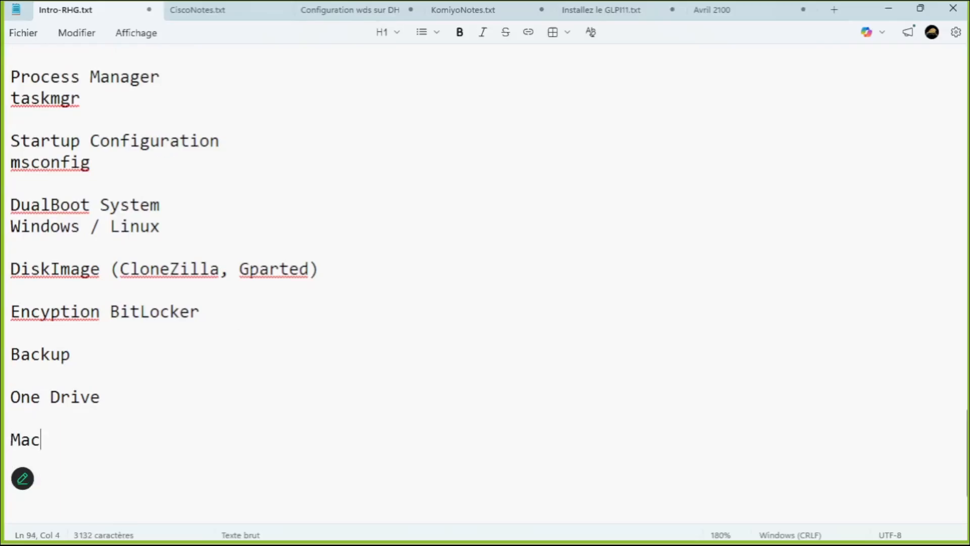
{"action": "type", "text": "rium"}
Send the uploaded Macrium7.iso on GrosFichiers and open its download link.
{"action": "left_click", "coordinate": [889, 10]}
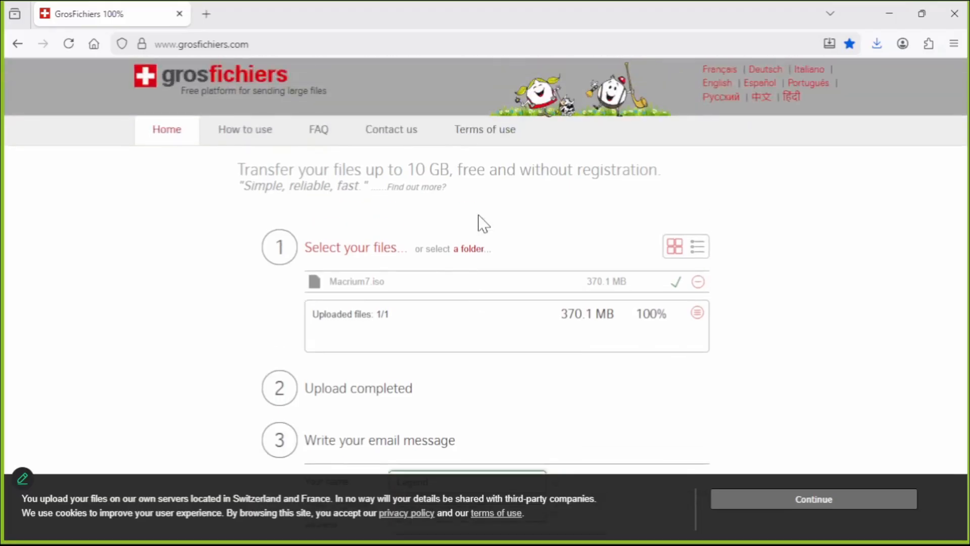
{"action": "scroll", "coordinate": [472, 344], "scroll_direction": "down", "scroll_amount": 3}
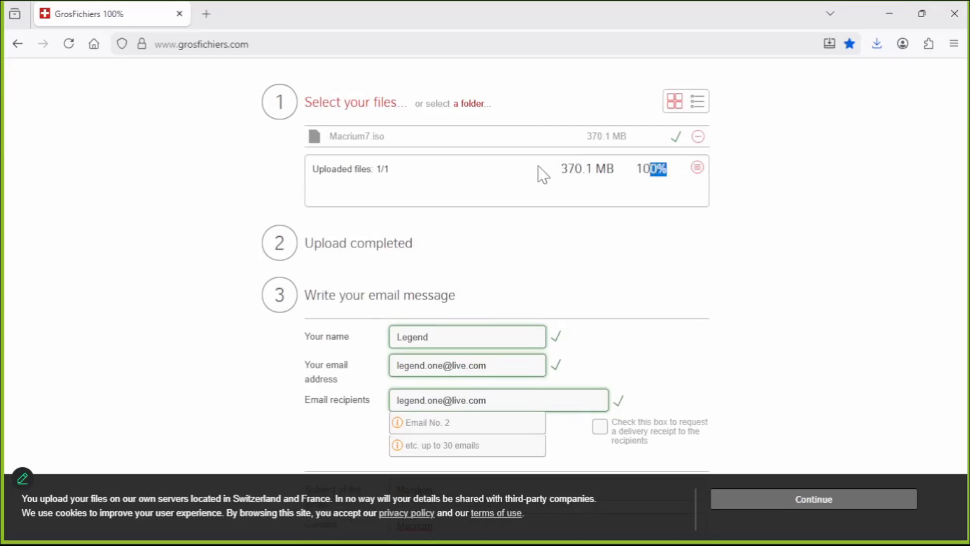
{"action": "scroll", "coordinate": [539, 172], "scroll_direction": "down", "scroll_amount": 5}
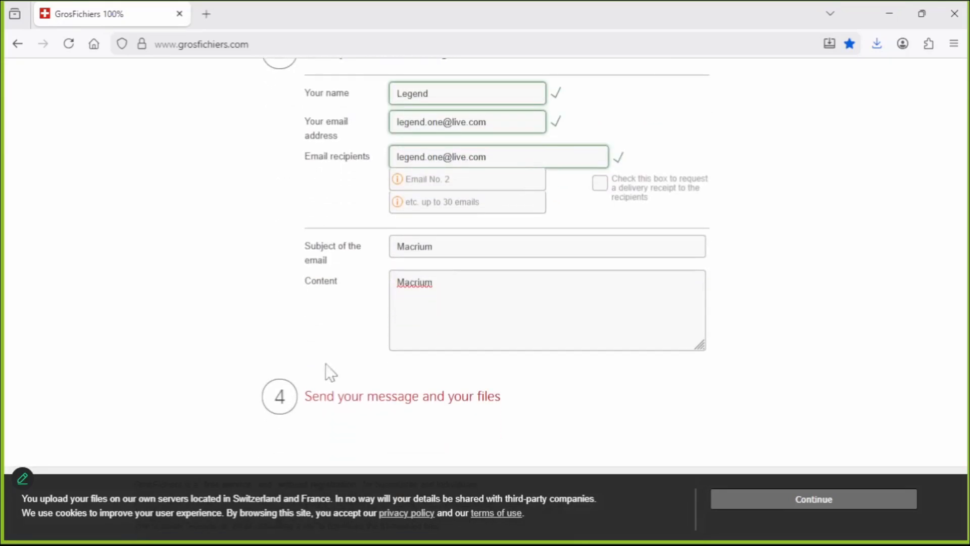
{"action": "left_click", "coordinate": [361, 399]}
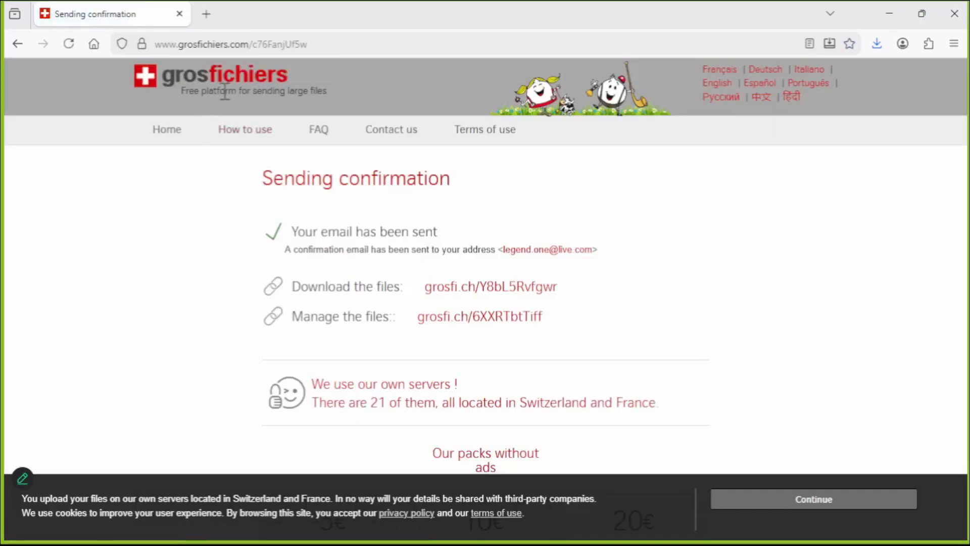
{"action": "left_click", "coordinate": [465, 287]}
Copy the Macrium7.iso download page address and minimize the browser.
{"action": "scroll", "coordinate": [473, 295], "scroll_direction": "down", "scroll_amount": 8}
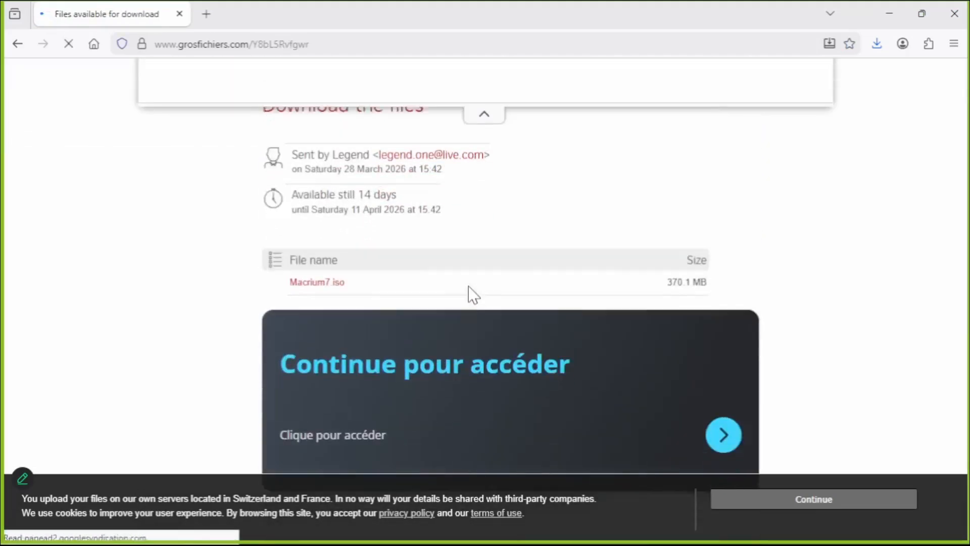
{"action": "scroll", "coordinate": [467, 286], "scroll_direction": "up", "scroll_amount": 3}
{"action": "scroll", "coordinate": [362, 378], "scroll_direction": "down", "scroll_amount": 1}
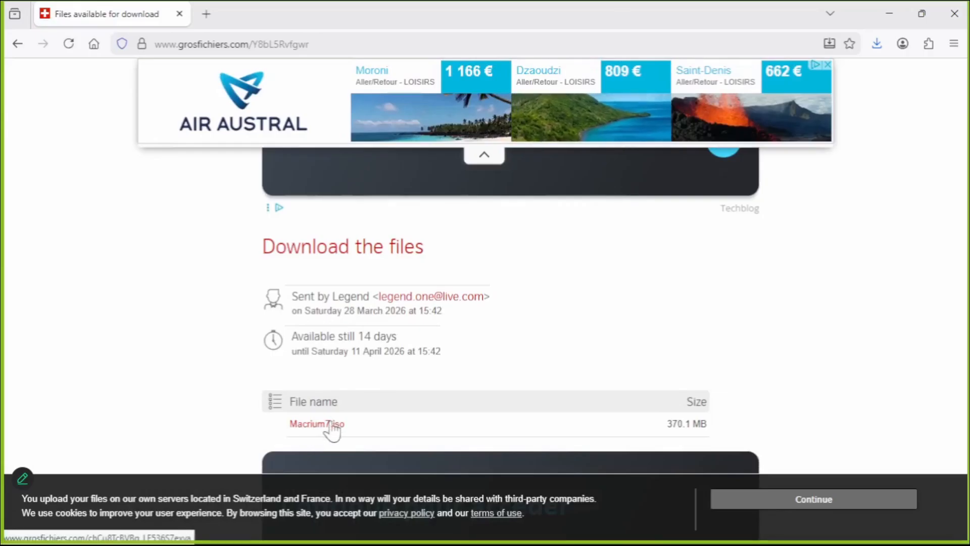
{"action": "left_click", "coordinate": [317, 49]}
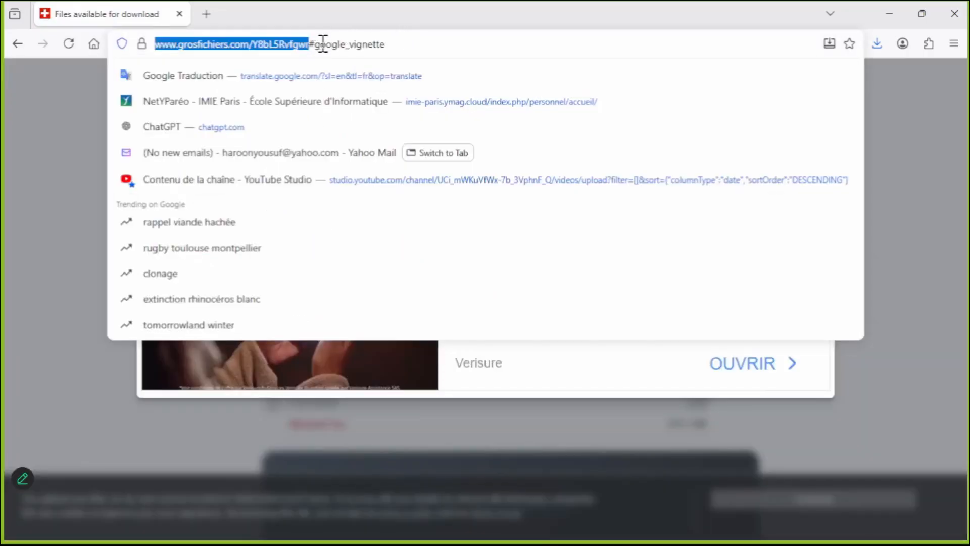
{"action": "left_click_drag", "start_coordinate": [314, 45], "coordinate": [458, 43]}
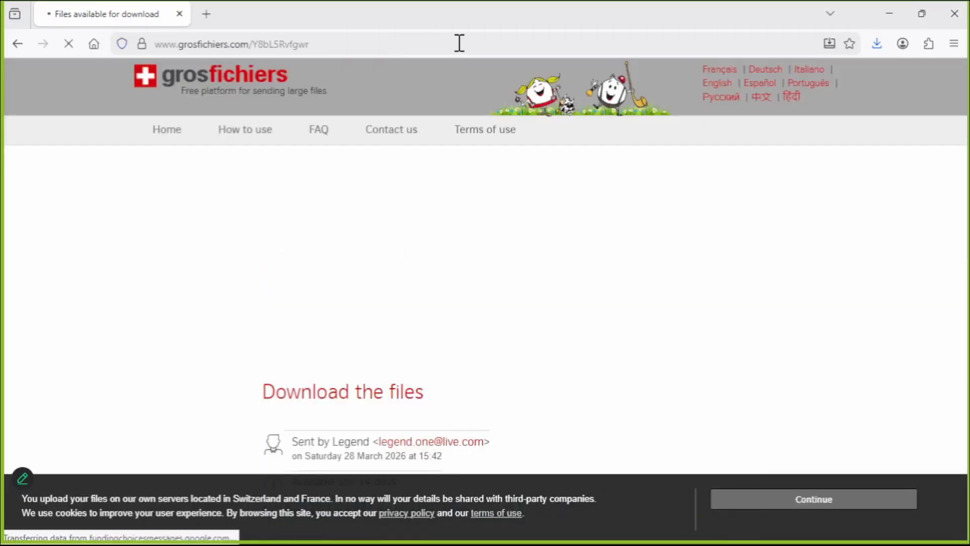
{"action": "scroll", "coordinate": [384, 150], "scroll_direction": "down", "scroll_amount": 5}
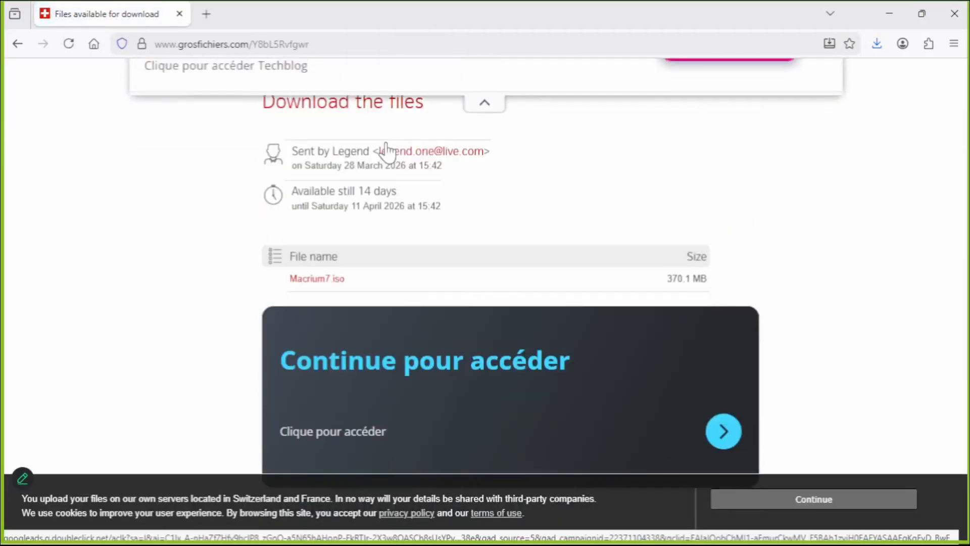
{"action": "scroll", "coordinate": [384, 167], "scroll_direction": "up", "scroll_amount": 5}
{"action": "left_click", "coordinate": [331, 44]}
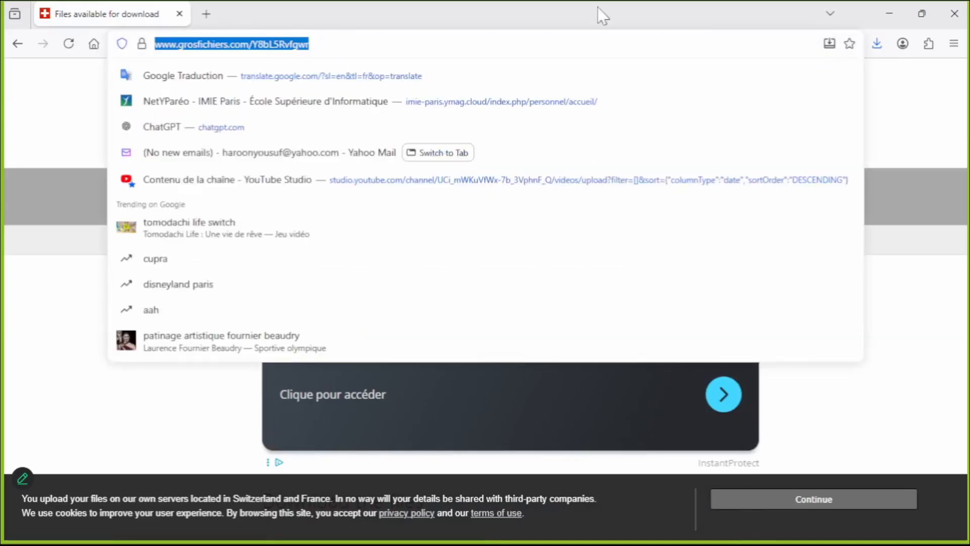
{"action": "left_click", "coordinate": [897, 16]}
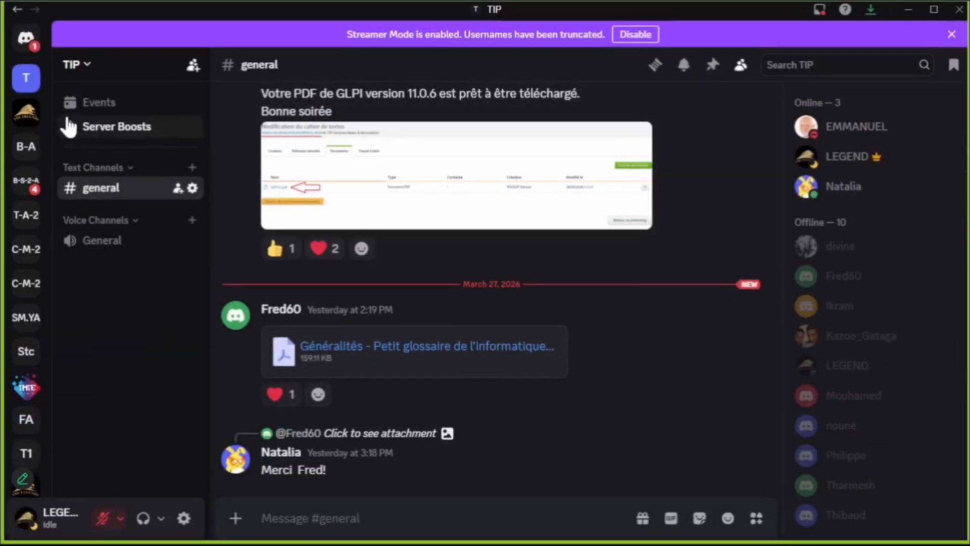
Post the Macrium ISO download link in Rohingya Information Technology's #general, then minimize Discord.
{"action": "left_click", "coordinate": [24, 114]}
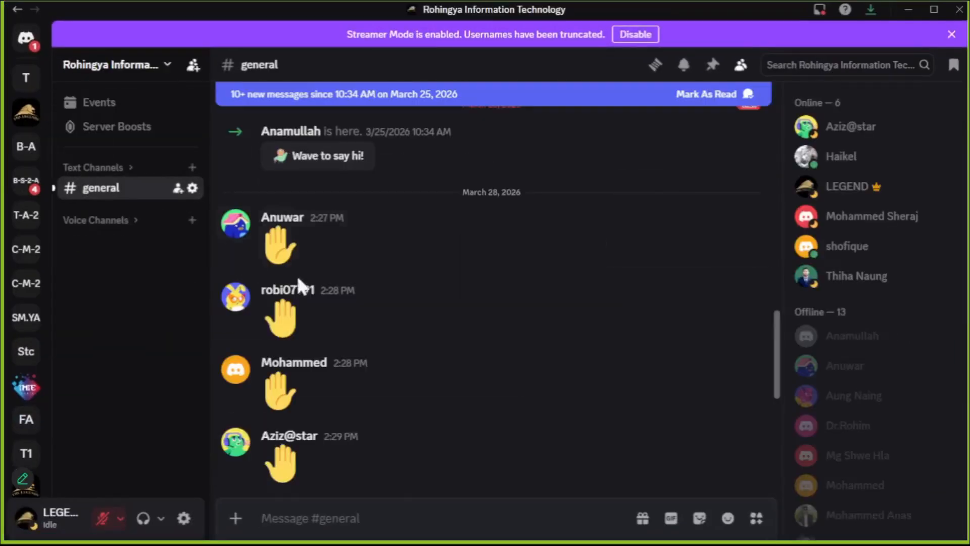
{"action": "mouse_move", "coordinate": [323, 293]}
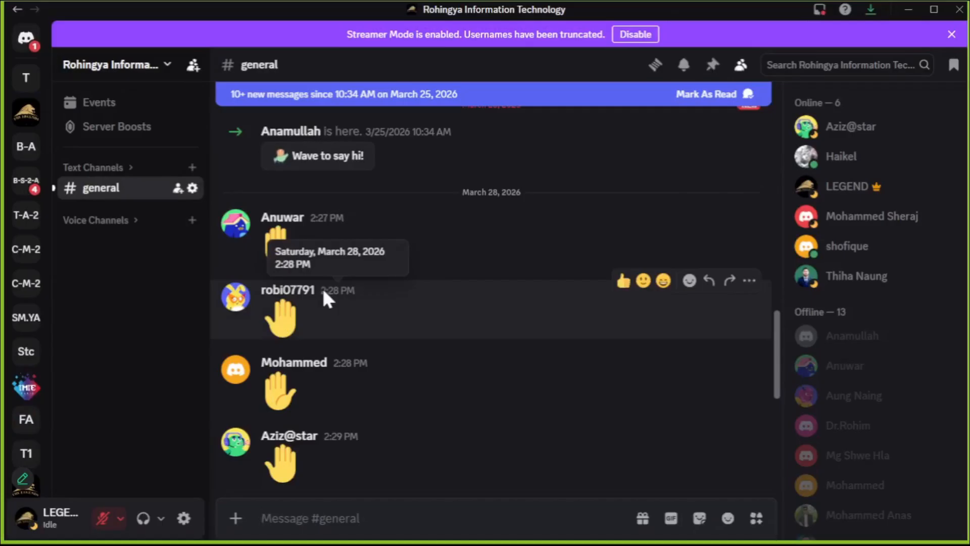
{"action": "scroll", "coordinate": [429, 263], "scroll_direction": "down", "scroll_amount": 4}
{"action": "scroll", "coordinate": [431, 263], "scroll_direction": "up", "scroll_amount": 4}
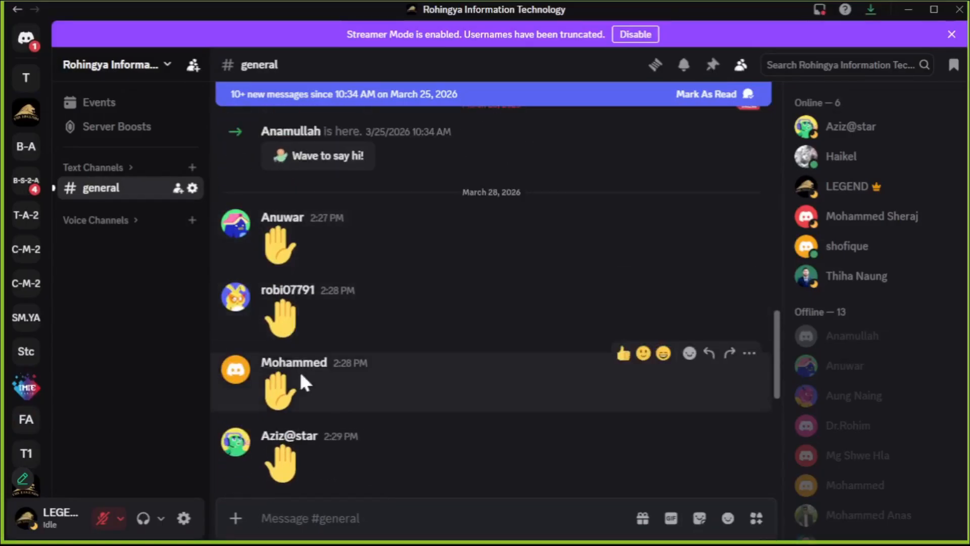
{"action": "scroll", "coordinate": [299, 373], "scroll_direction": "down", "scroll_amount": 1}
{"action": "scroll", "coordinate": [294, 449], "scroll_direction": "down", "scroll_amount": 3}
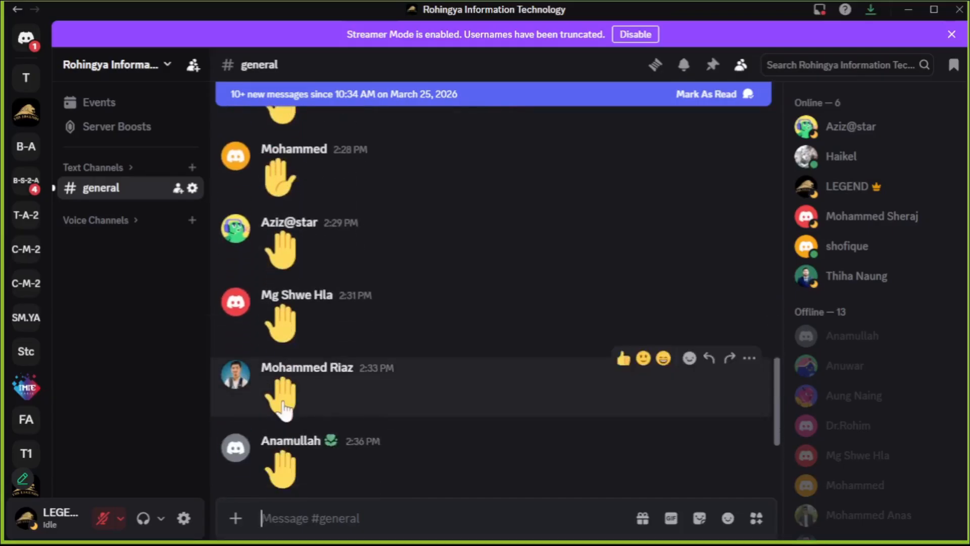
{"action": "scroll", "coordinate": [292, 460], "scroll_direction": "down", "scroll_amount": 2}
{"action": "scroll", "coordinate": [291, 462], "scroll_direction": "down", "scroll_amount": 2}
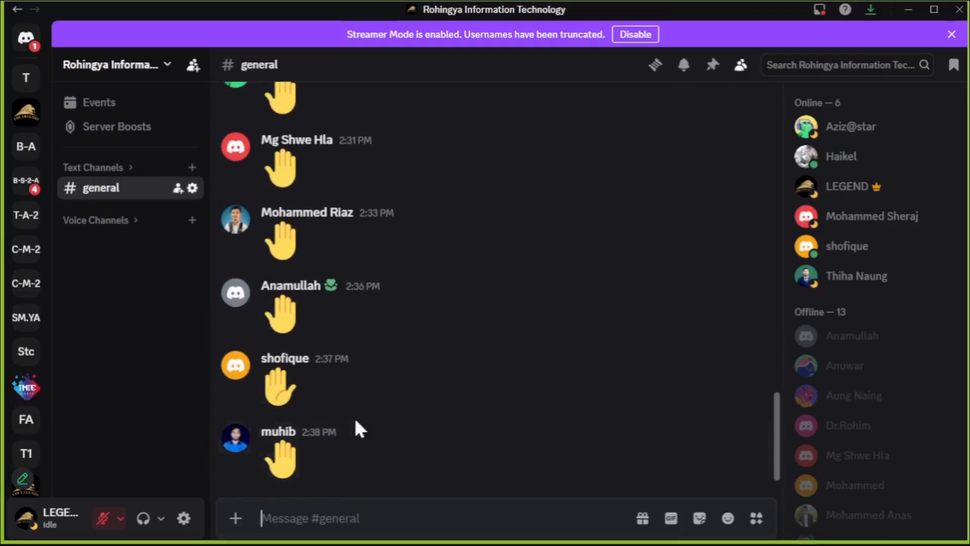
{"action": "key", "text": "Return"}
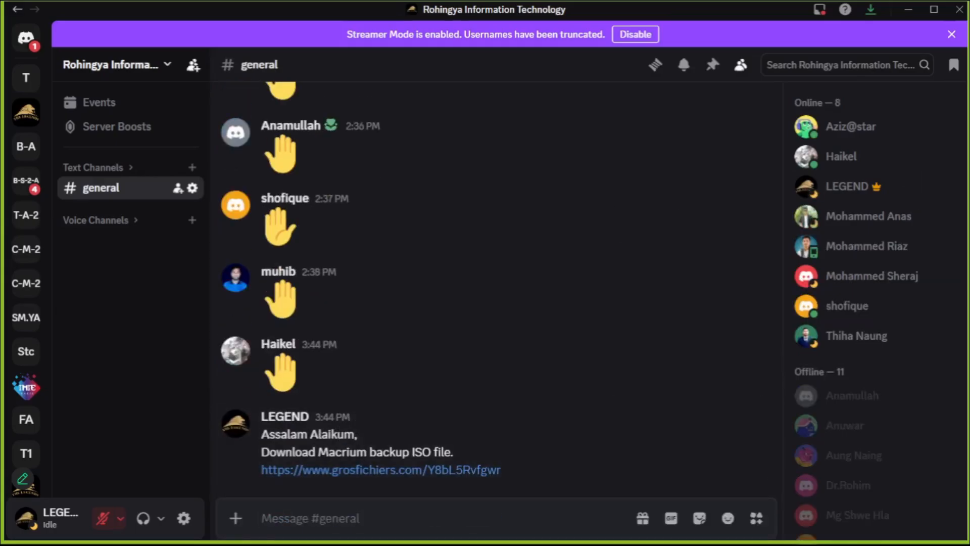
{"action": "left_click", "coordinate": [907, 9]}
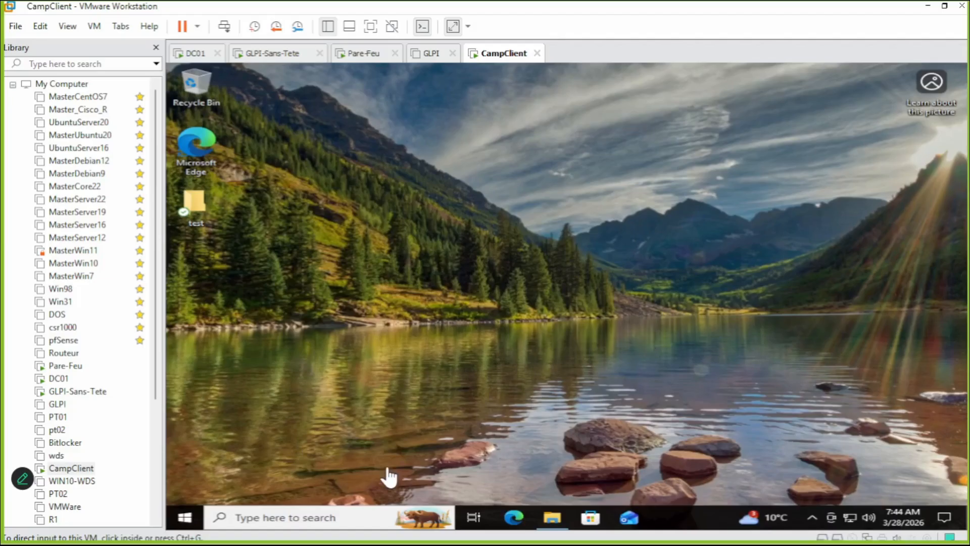
{"action": "left_click", "coordinate": [363, 411]}
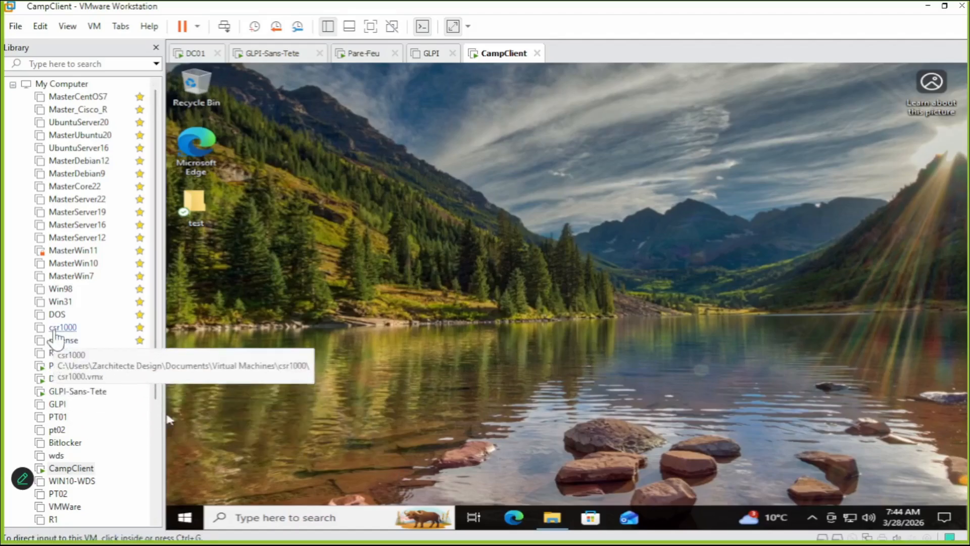
{"action": "right_click", "coordinate": [79, 470]}
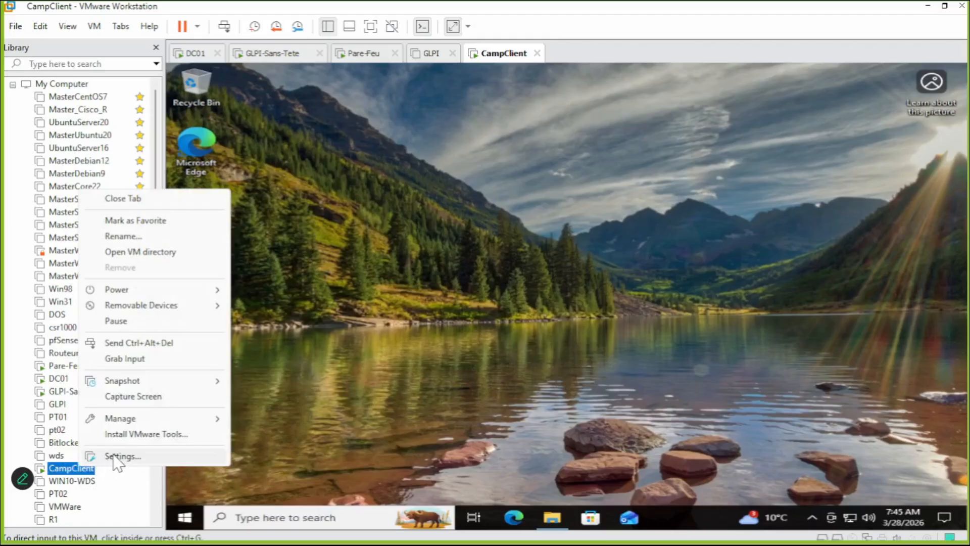
{"action": "left_click", "coordinate": [121, 456]}
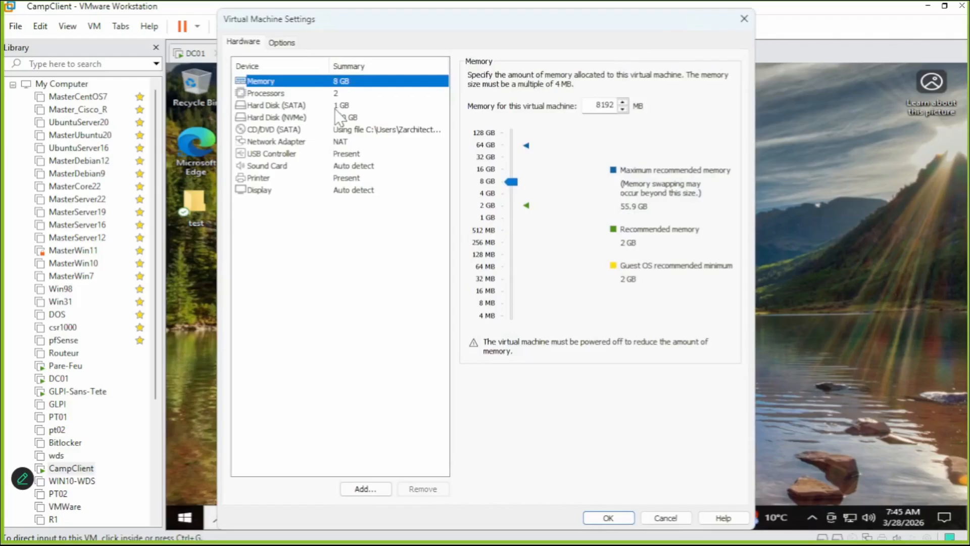
{"action": "left_click", "coordinate": [298, 117]}
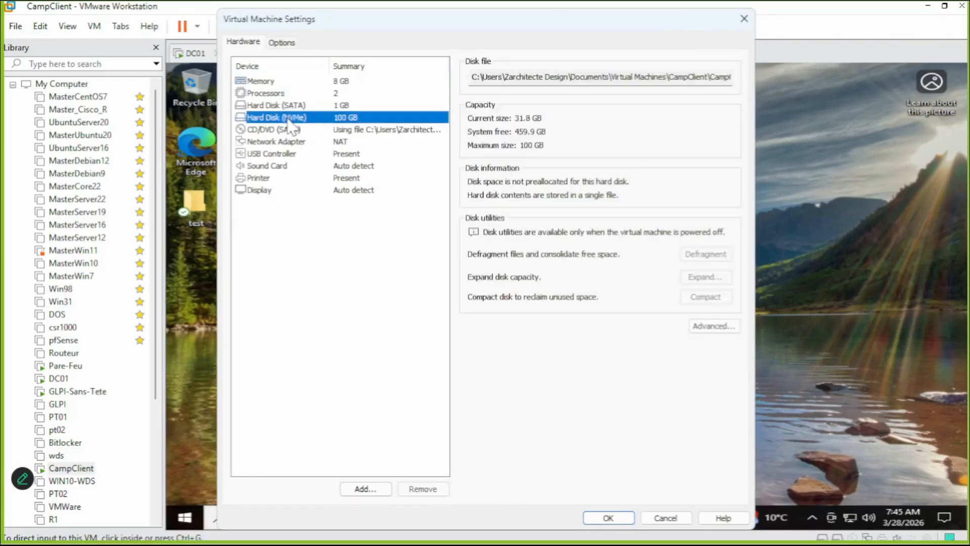
{"action": "left_click", "coordinate": [301, 105]}
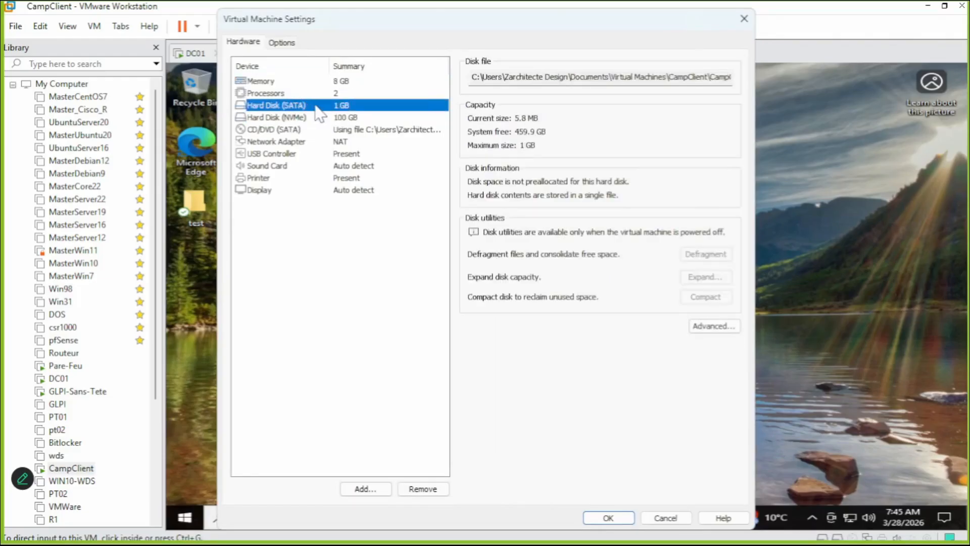
{"action": "left_click", "coordinate": [280, 119]}
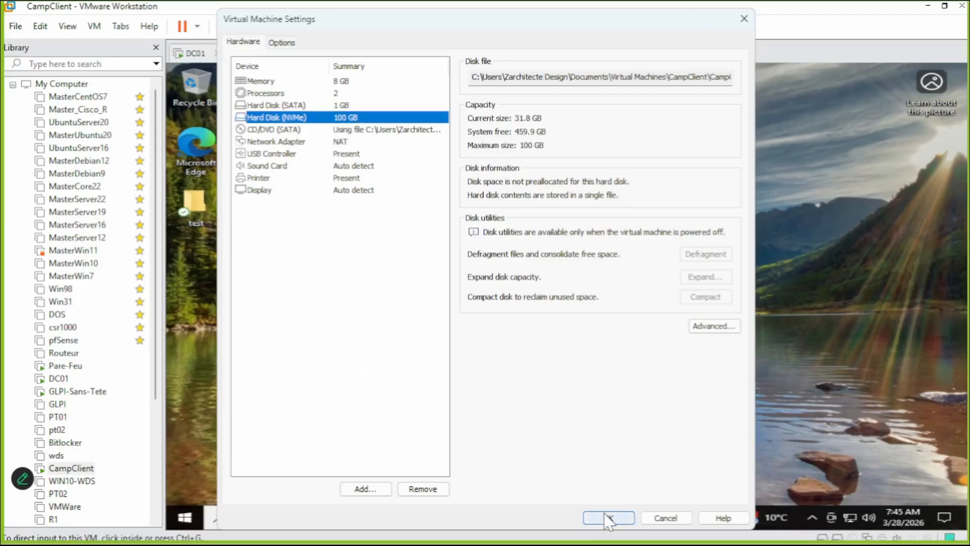
{"action": "left_click", "coordinate": [334, 105]}
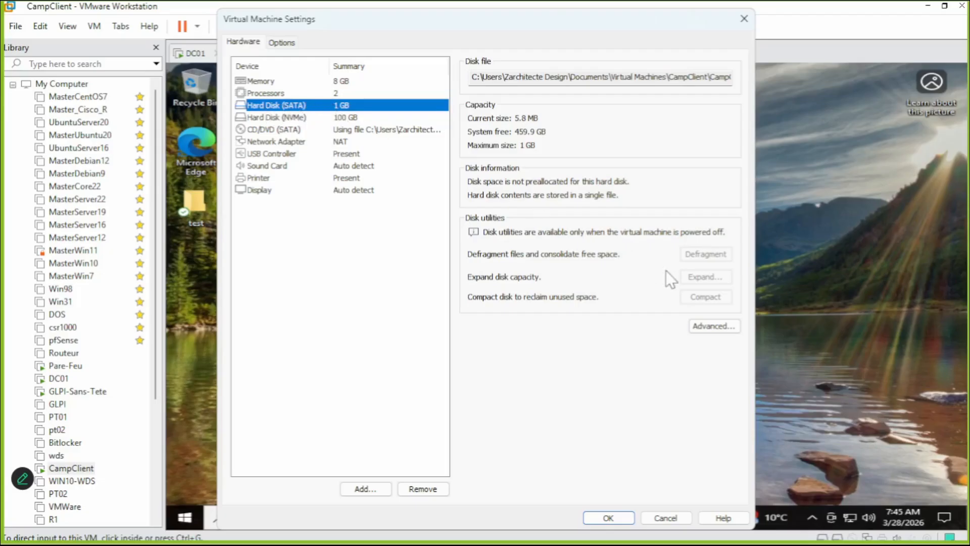
{"action": "left_click", "coordinate": [744, 19]}
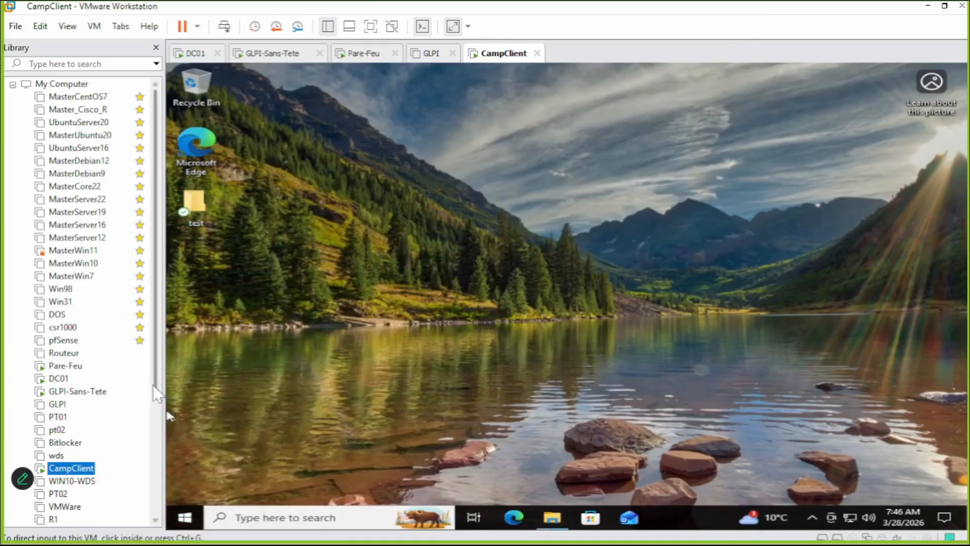
Shut down the CampClient guest from its Start menu power options.
{"action": "left_click", "coordinate": [185, 516]}
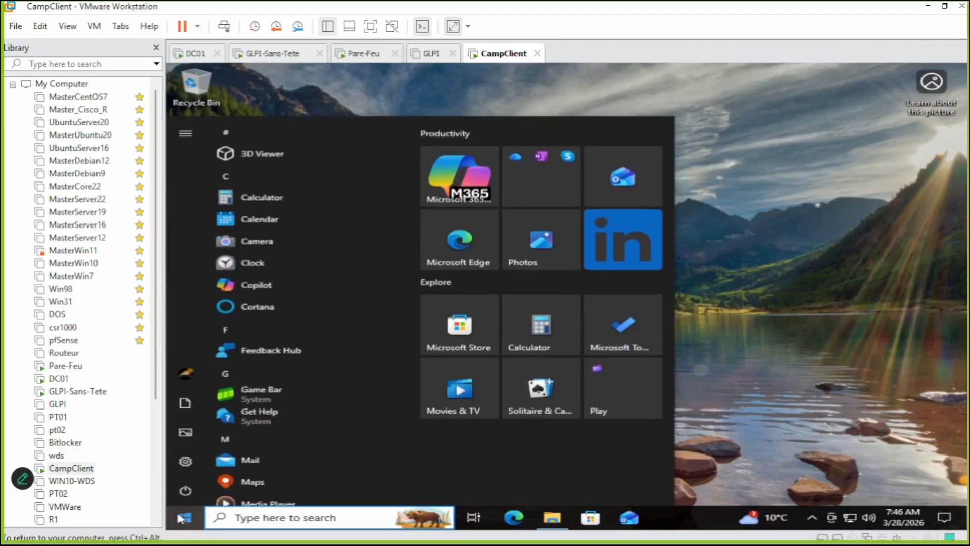
{"action": "mouse_move", "coordinate": [186, 496]}
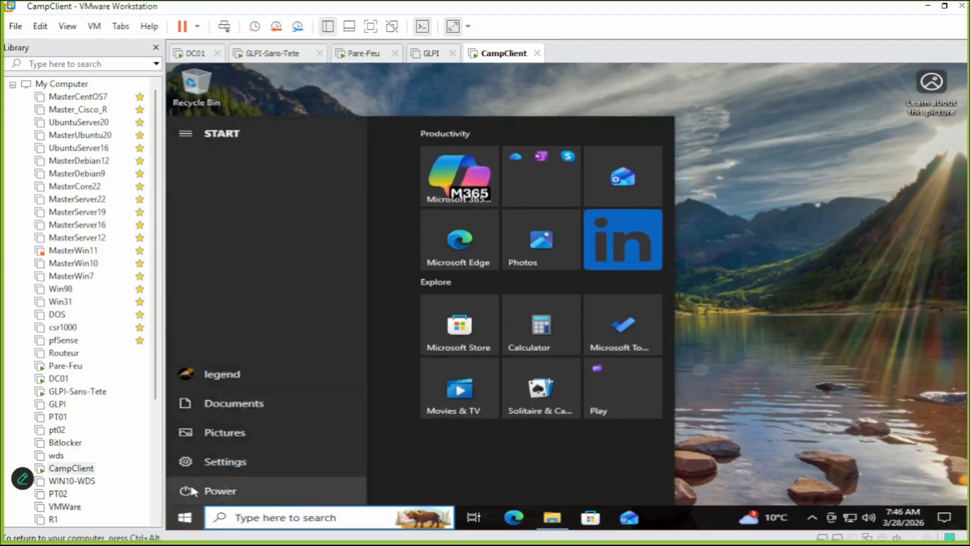
{"action": "left_click", "coordinate": [192, 493]}
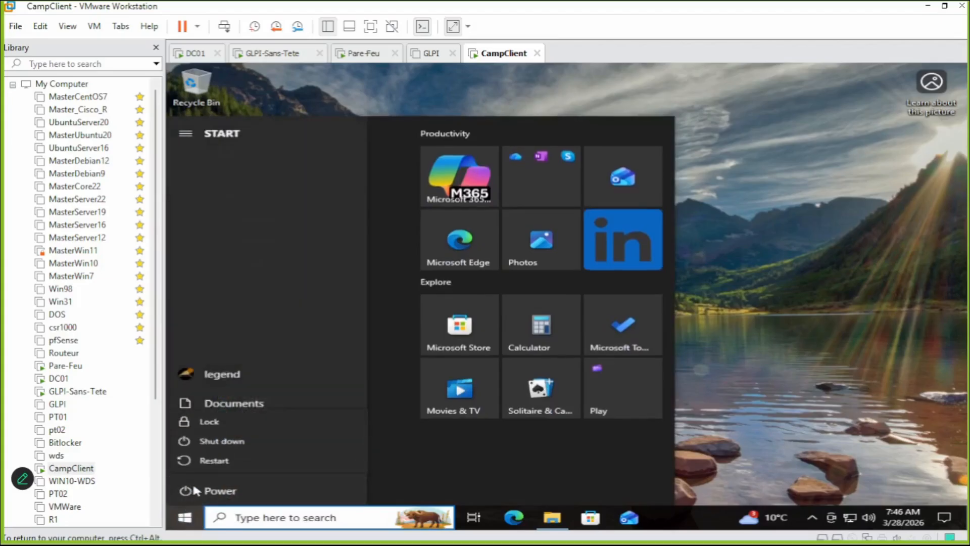
{"action": "left_click", "coordinate": [232, 444]}
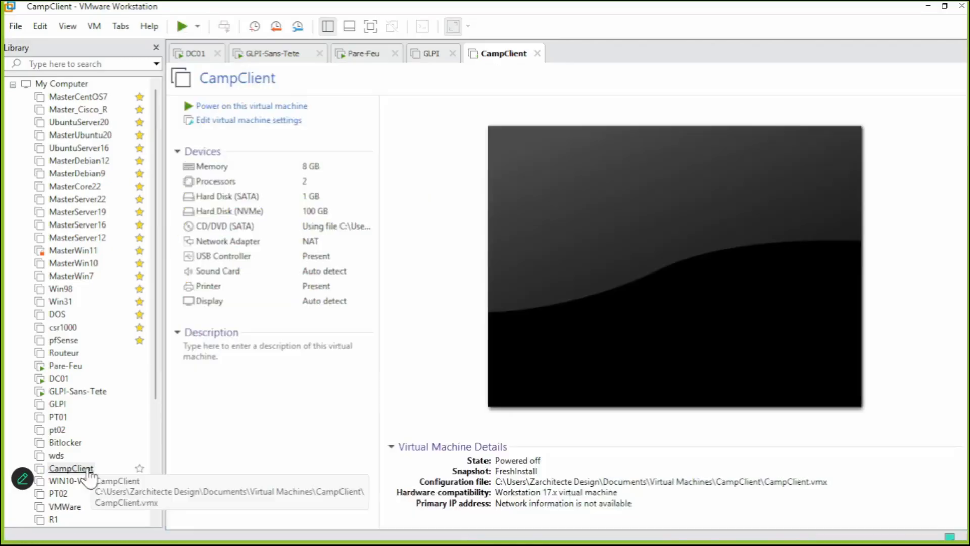
Review the Hard Disk (SATA) entry in CampClient's virtual machine settings.
{"action": "right_click", "coordinate": [90, 474]}
{"action": "left_click", "coordinate": [121, 458]}
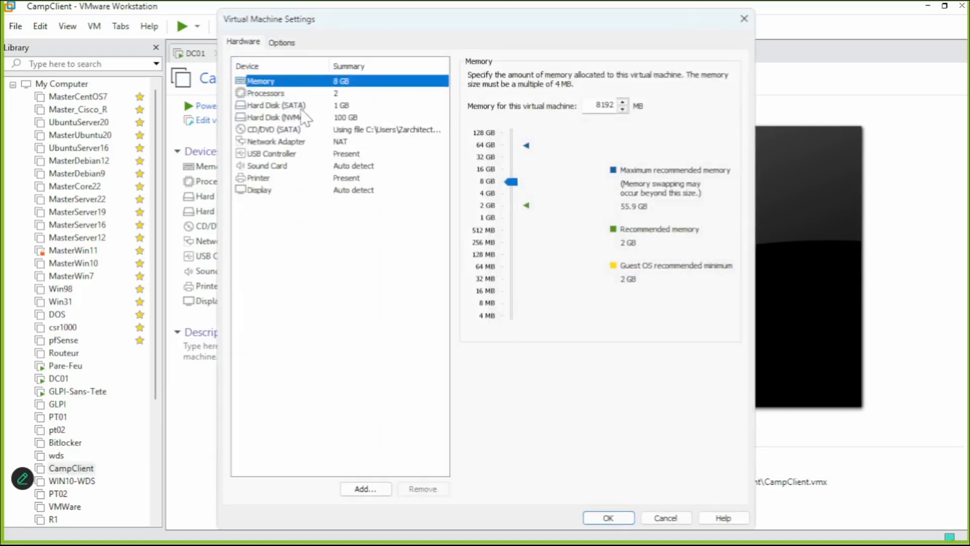
{"action": "left_click", "coordinate": [304, 106]}
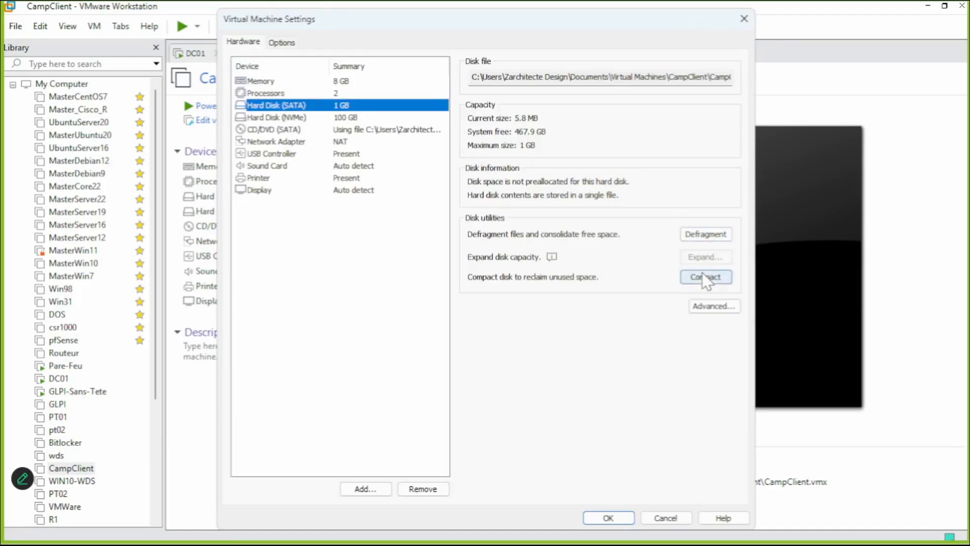
{"action": "left_click", "coordinate": [744, 18]}
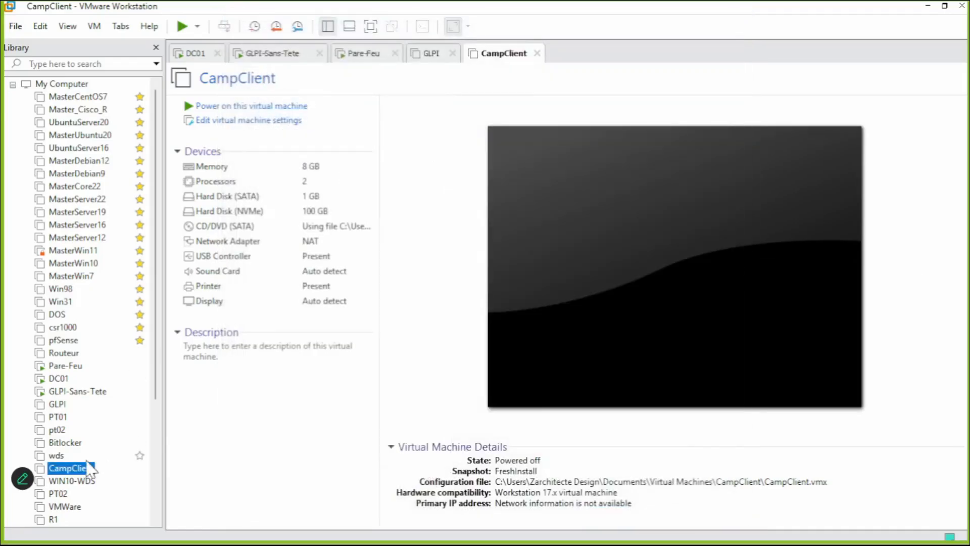
{"action": "right_click", "coordinate": [90, 468]}
{"action": "mouse_move", "coordinate": [142, 386]}
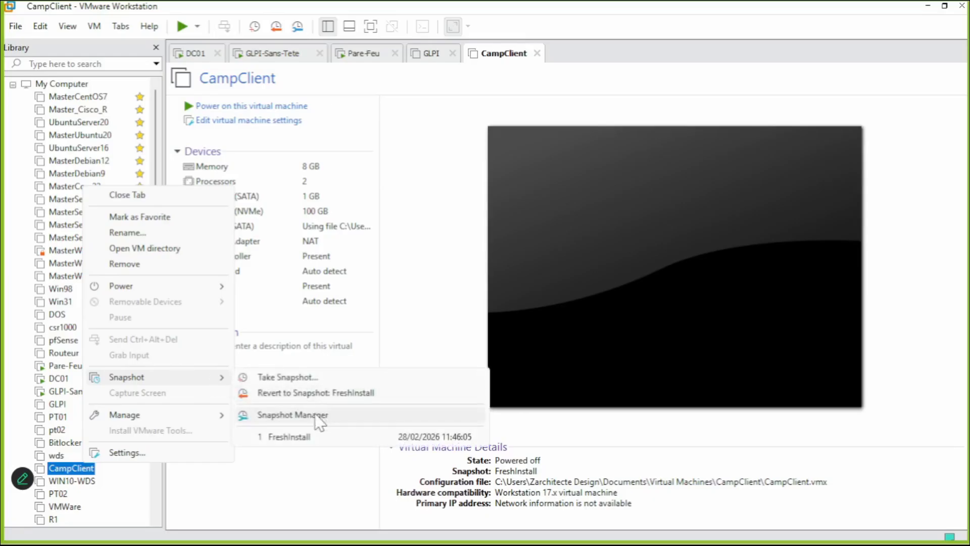
{"action": "left_click", "coordinate": [317, 416]}
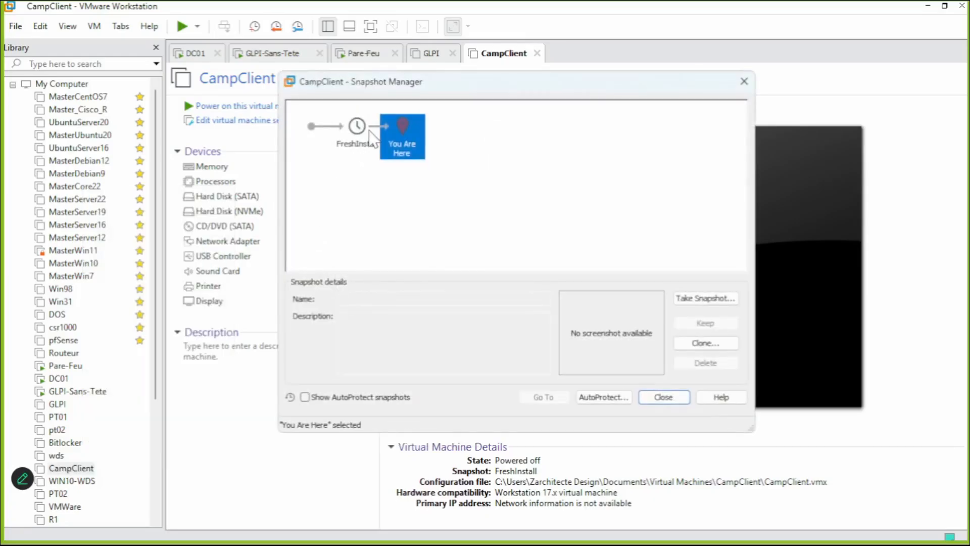
{"action": "left_click", "coordinate": [354, 129]}
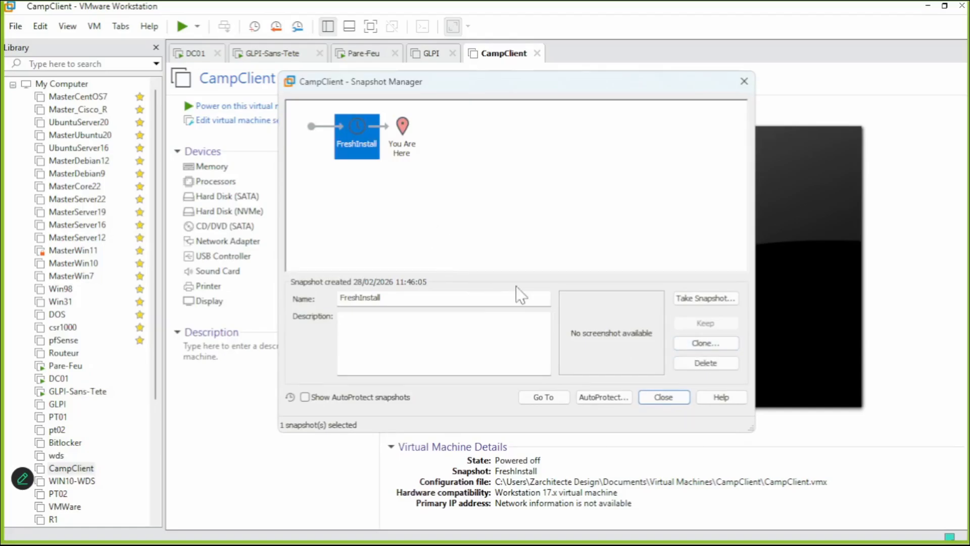
{"action": "left_click", "coordinate": [667, 398]}
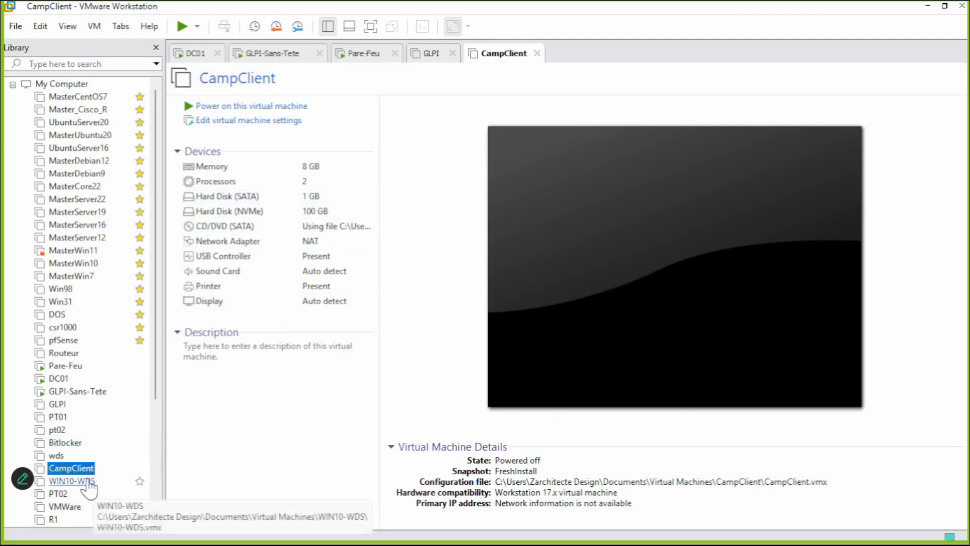
Insert a 'VM Snapshot' line above Backup in Intro-RHG.txt, then minimize Notepad.
{"action": "key", "text": "alt+Tab"}
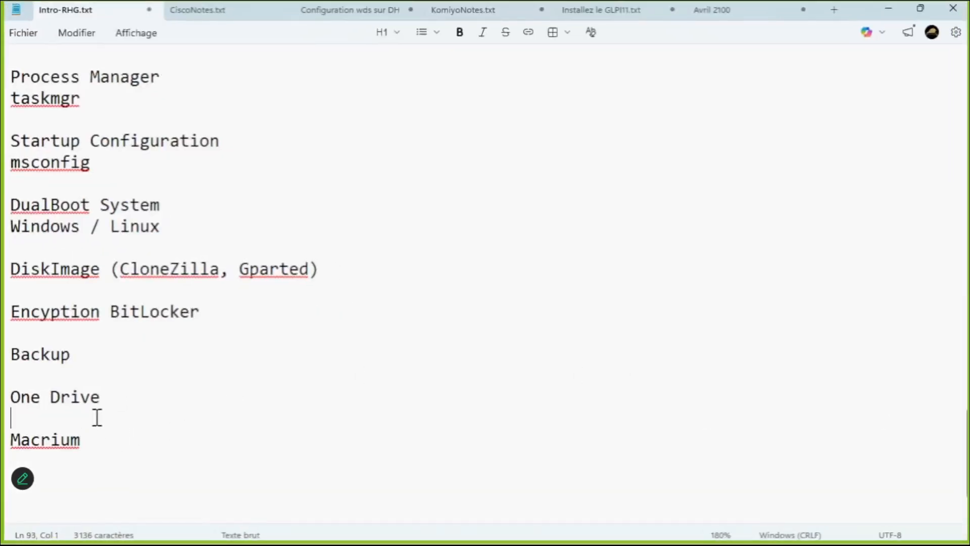
{"action": "key", "text": "Up"}
{"action": "key", "text": "Up"}
{"action": "key", "text": "Return"}
{"action": "key", "text": "Up"}
{"action": "key", "text": "Return"}
{"action": "key", "text": "Up"}
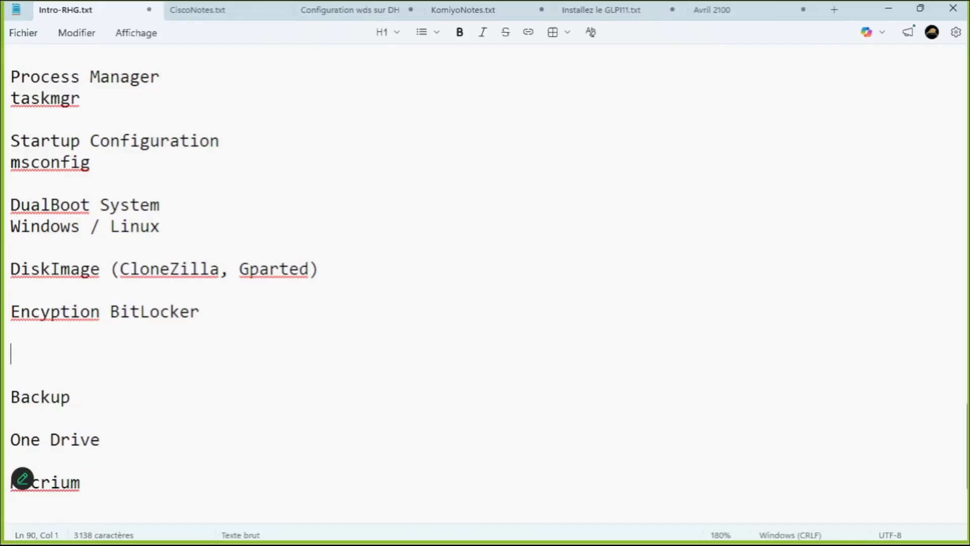
{"action": "key", "text": "Down"}
{"action": "key", "text": "Down"}
{"action": "key", "text": "Down"}
{"action": "key", "text": "Down"}
{"action": "key", "text": "Down"}
{"action": "key", "text": "Down"}
{"action": "key", "text": "Down"}
{"action": "key", "text": "Down"}
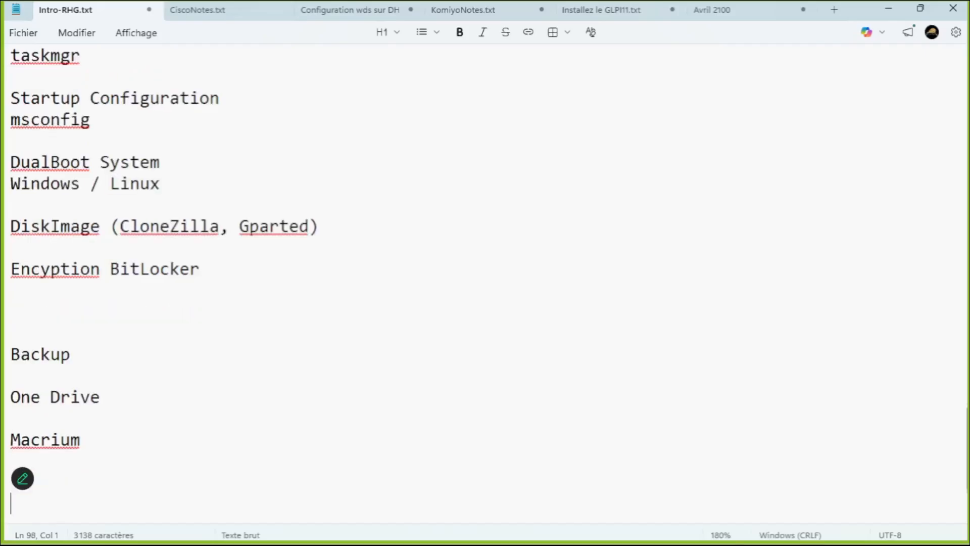
{"action": "left_click", "coordinate": [124, 433]}
{"action": "type", "text": "S"}
{"action": "key", "text": "BackSpace"}
{"action": "type", "text": "VM Snapshot"}
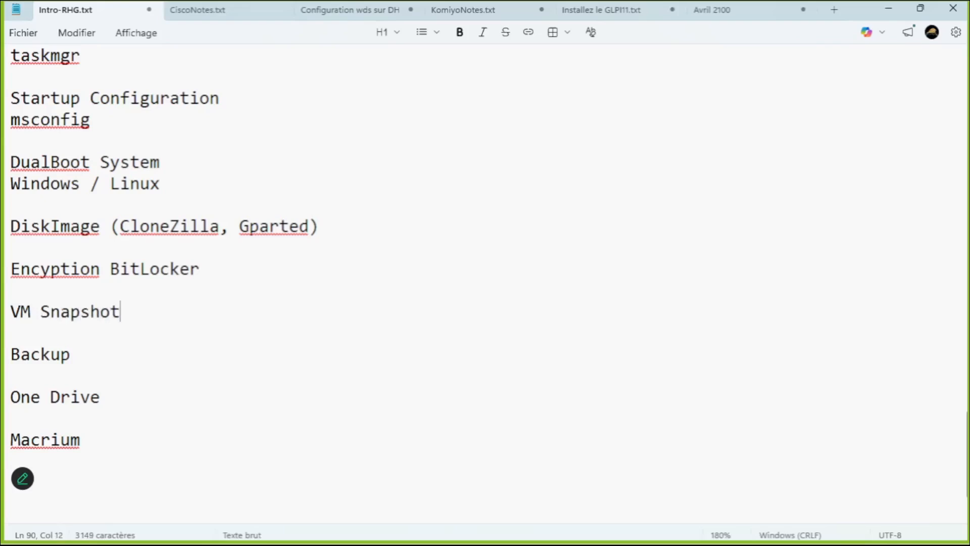
{"action": "left_click", "coordinate": [891, 9]}
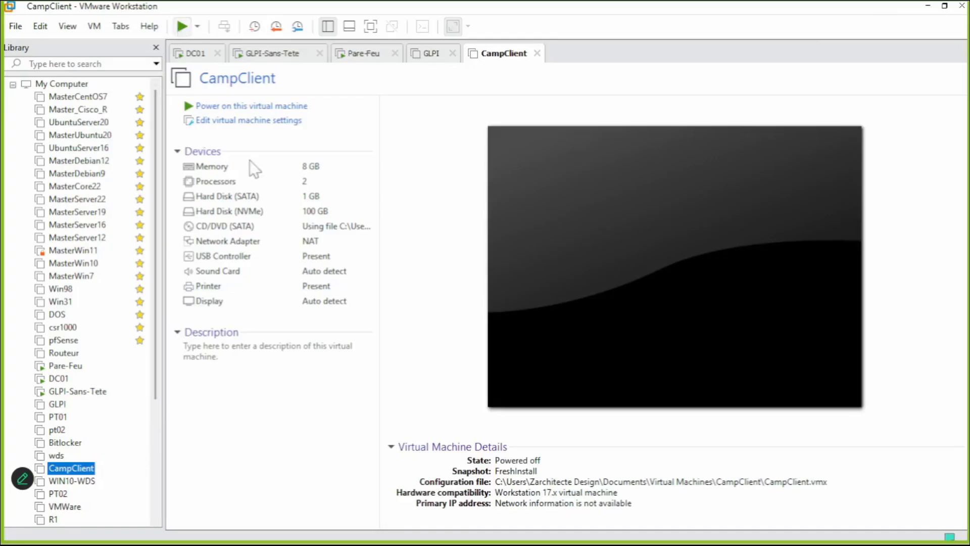
Power on CampClient and enter the BitLocker password to unlock its drive.
{"action": "left_click", "coordinate": [250, 106]}
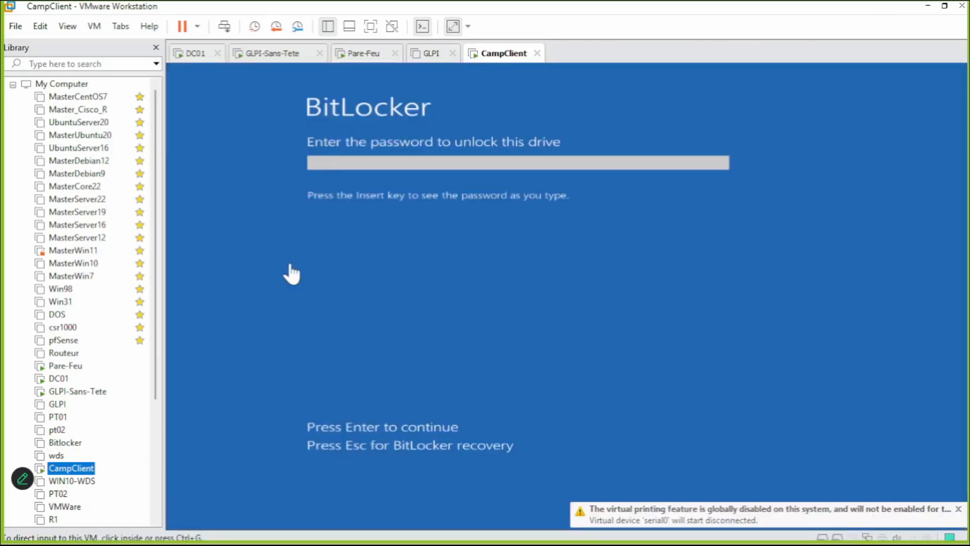
{"action": "left_click", "coordinate": [344, 172]}
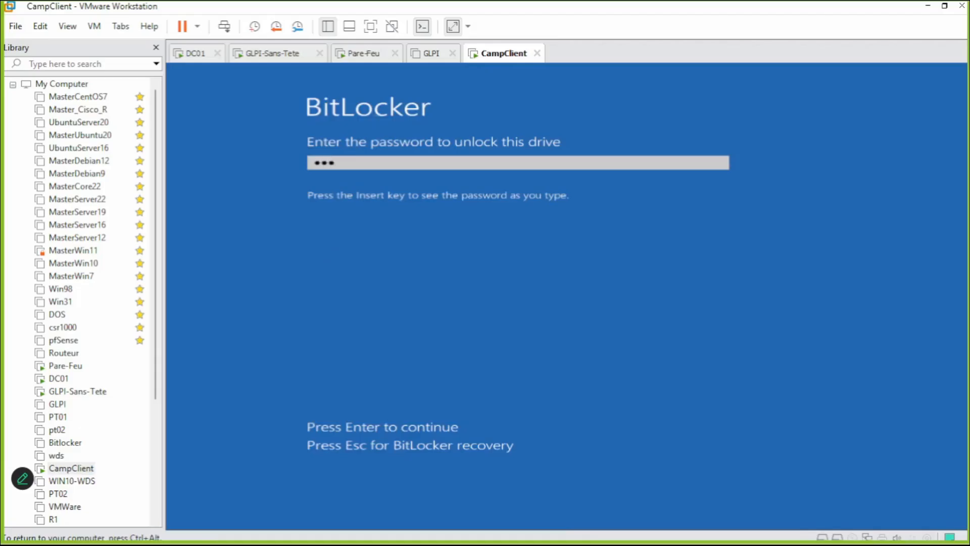
{"action": "key", "text": "Return"}
{"action": "key", "text": "ctrl+alt"}
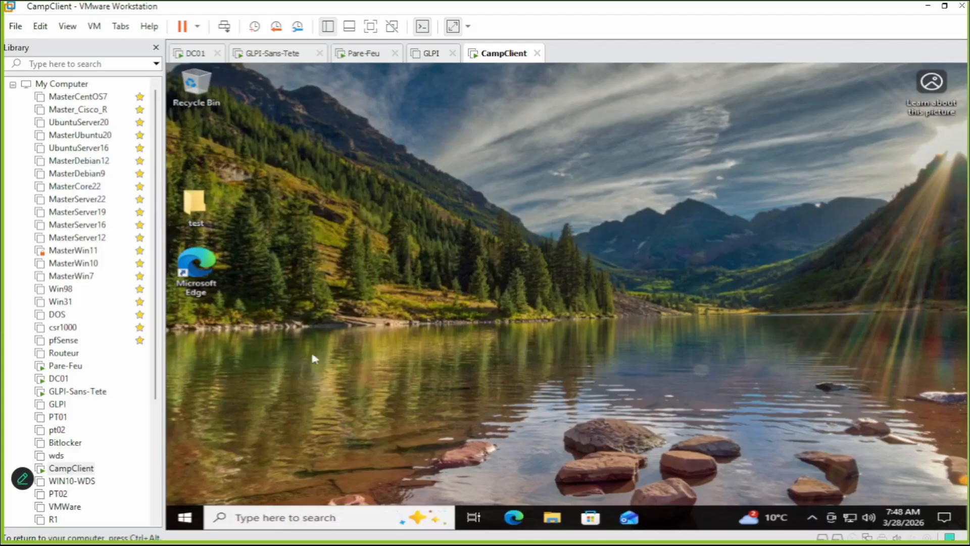
Add a New folder to the CampClient guest desktop.
{"action": "right_click", "coordinate": [212, 328]}
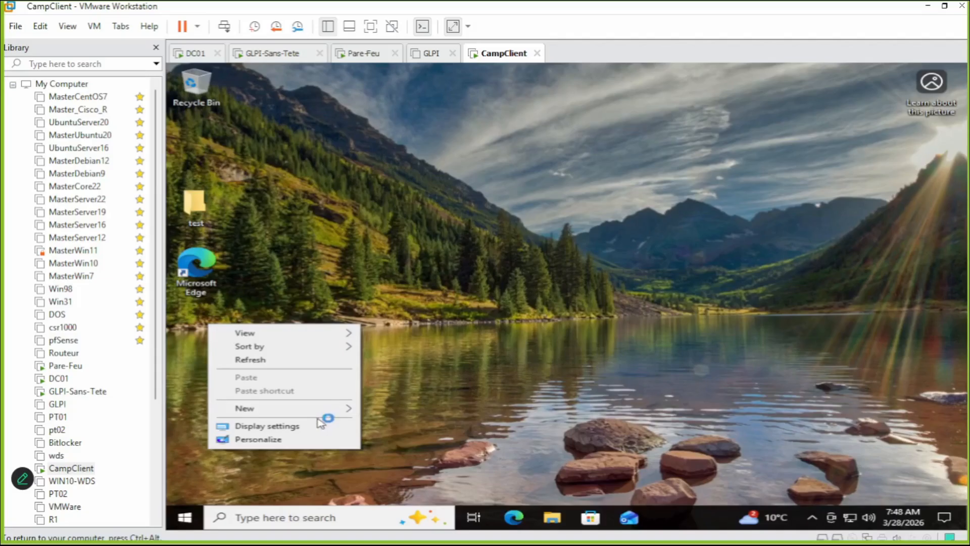
{"action": "mouse_move", "coordinate": [326, 412]}
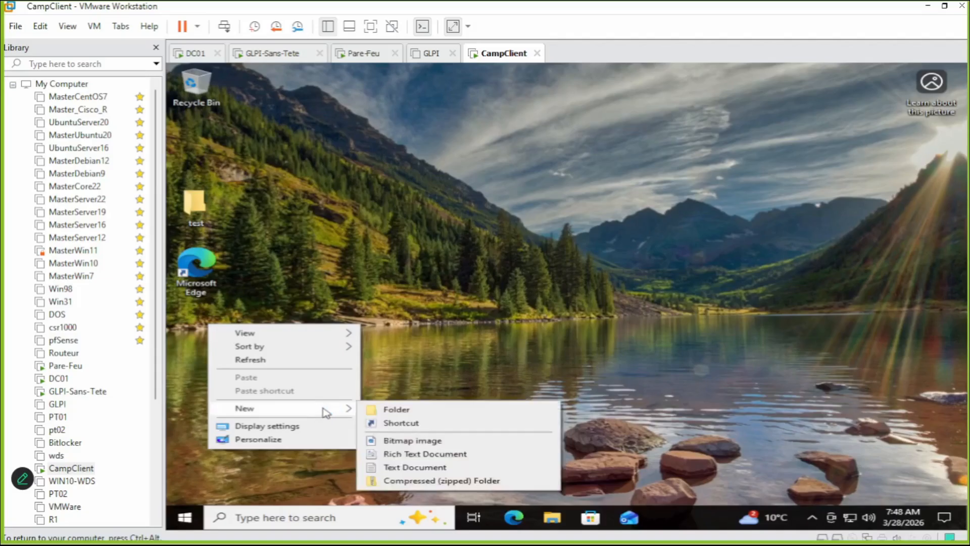
{"action": "left_click", "coordinate": [453, 413]}
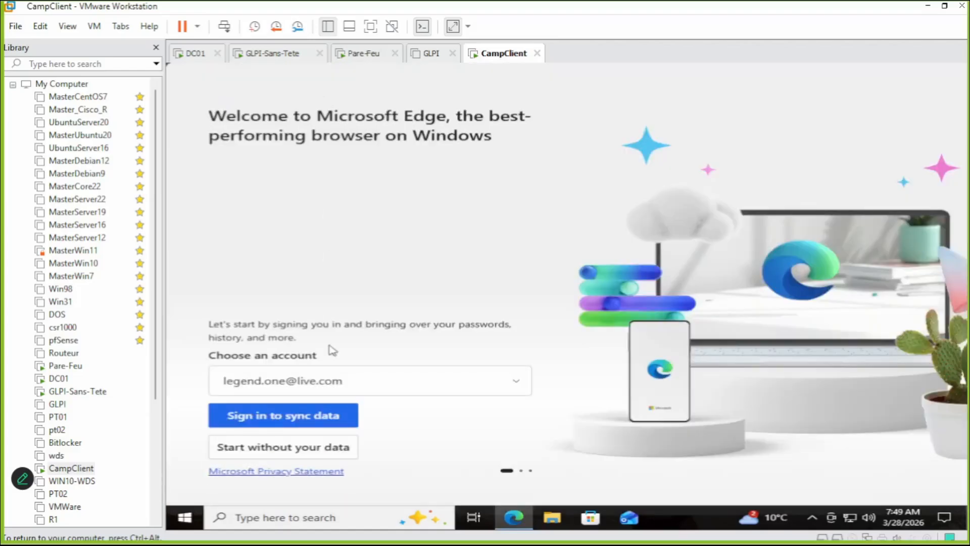
Sign in to Edge for sync, turning off data import and the personalized Microsoft experience.
{"action": "left_click", "coordinate": [305, 415]}
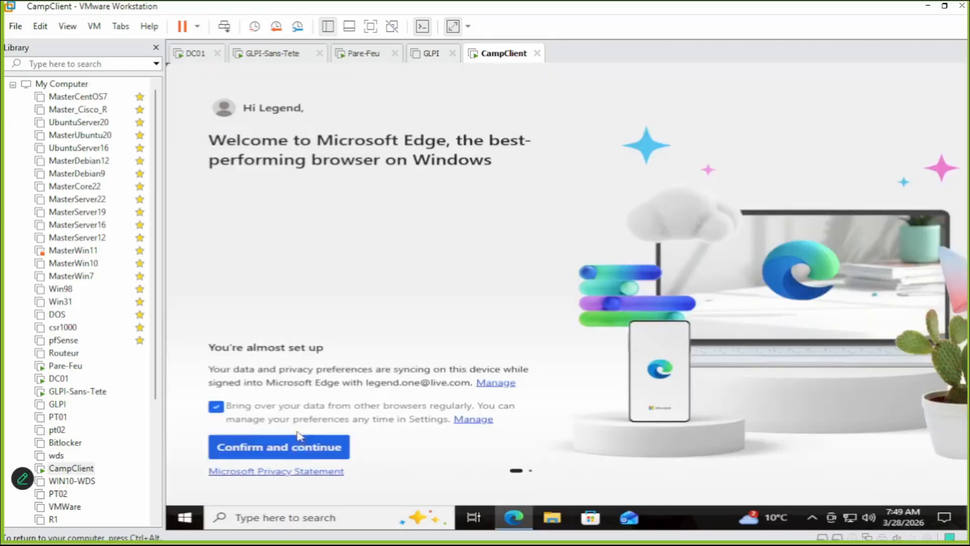
{"action": "key", "text": "ctrl+alt"}
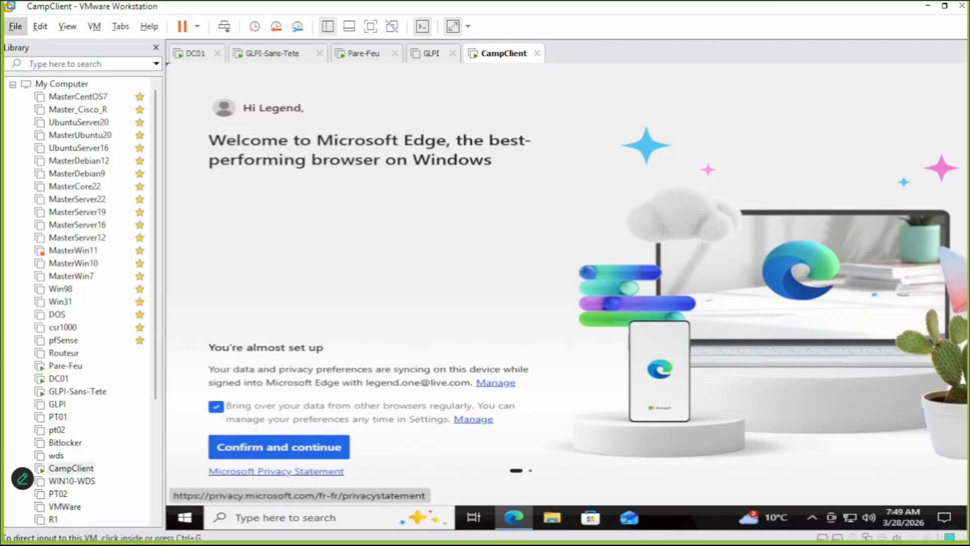
{"action": "left_click", "coordinate": [501, 221]}
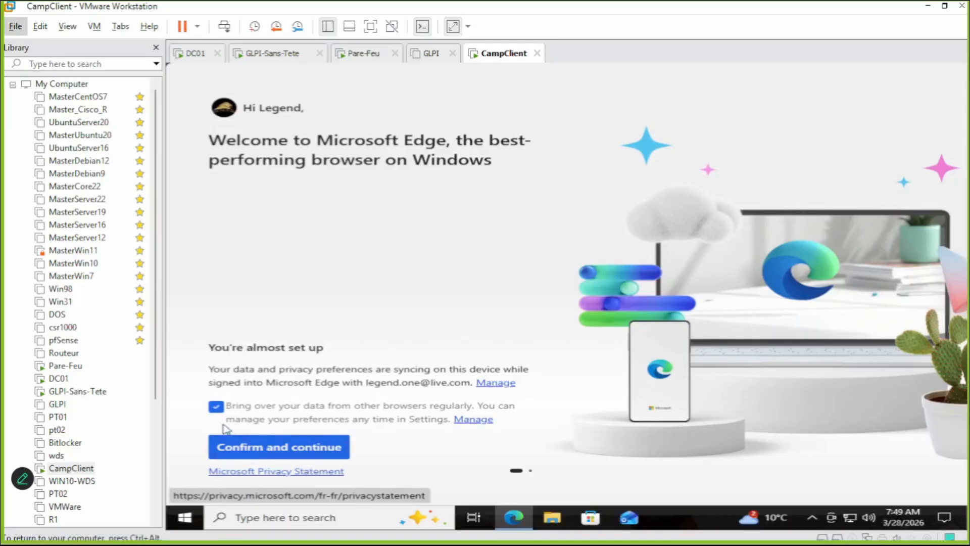
{"action": "left_click", "coordinate": [216, 406]}
{"action": "left_click", "coordinate": [325, 447]}
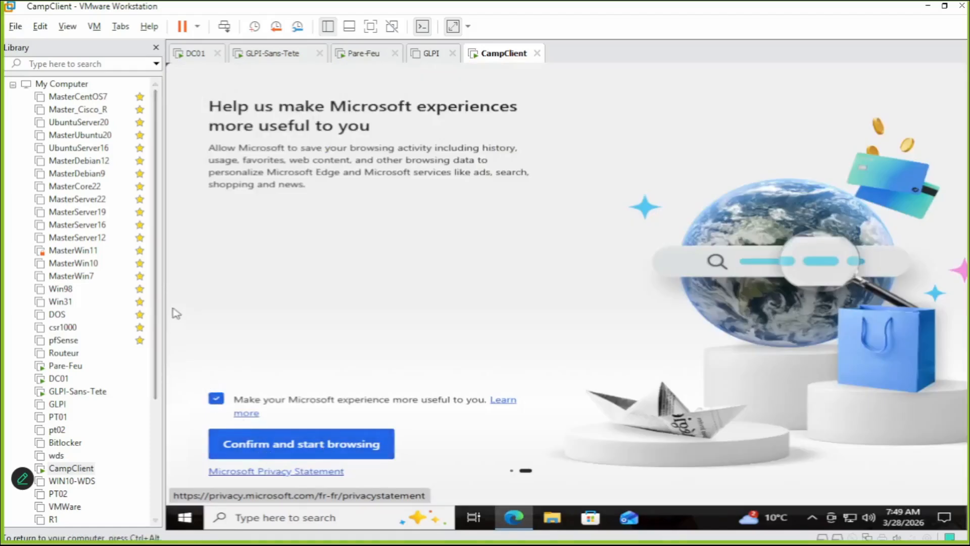
{"action": "left_click", "coordinate": [217, 401]}
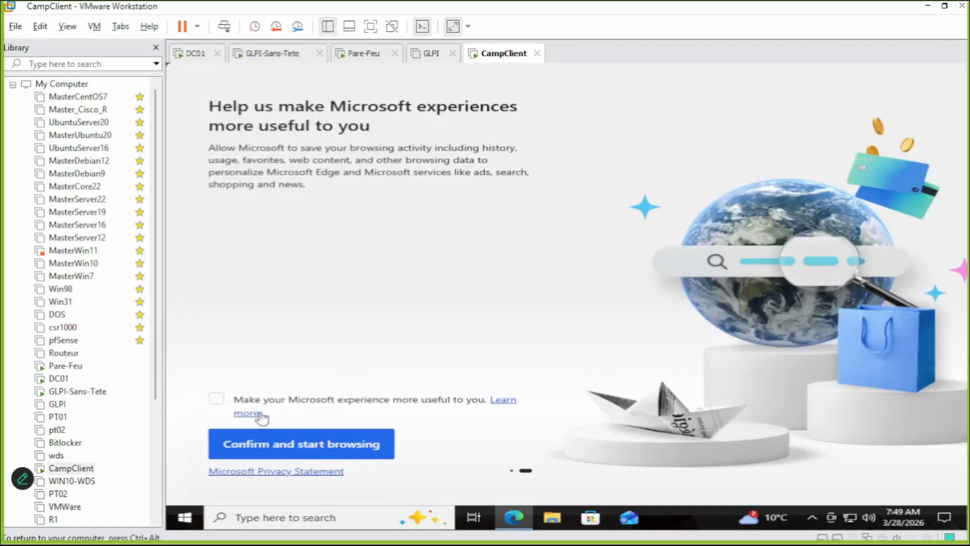
{"action": "left_click", "coordinate": [338, 448]}
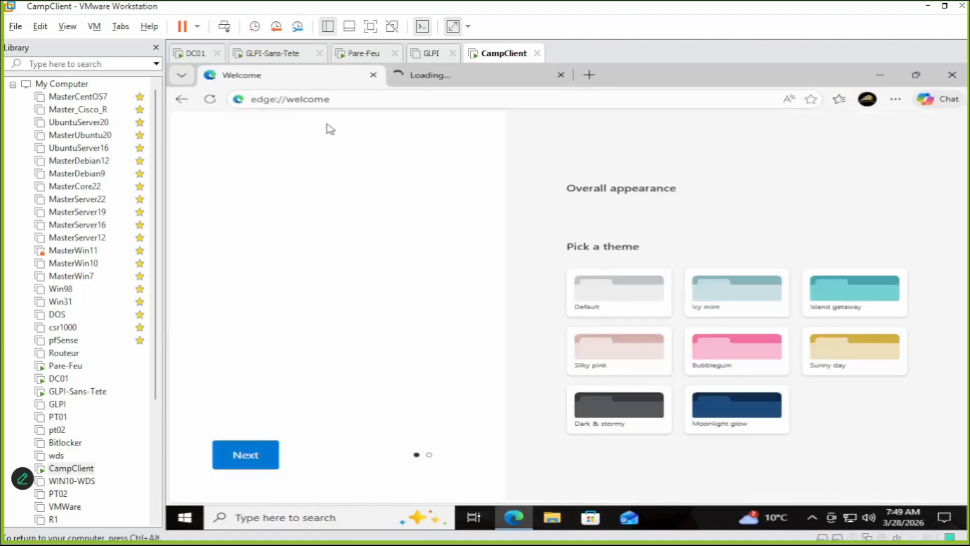
{"action": "left_click", "coordinate": [342, 92]}
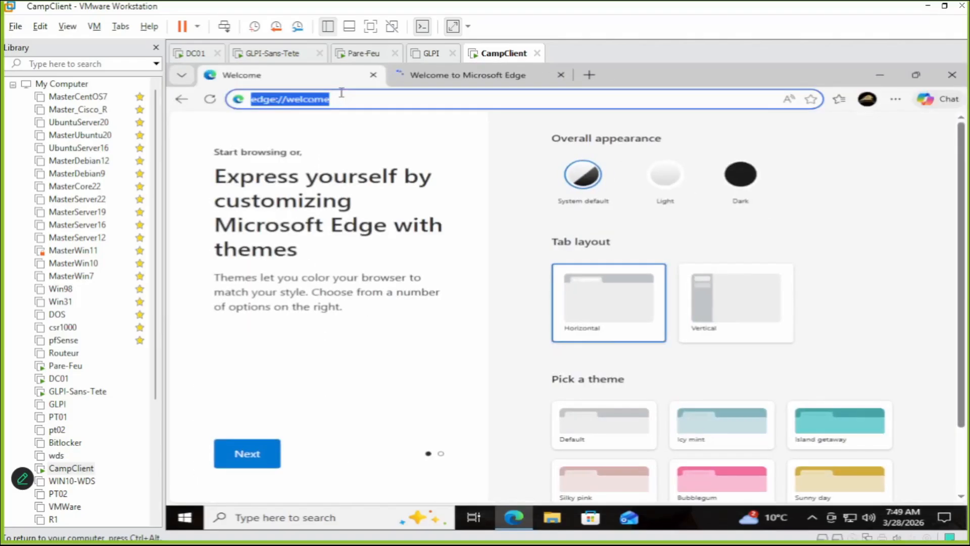
{"action": "type", "text": "ses"}
{"action": "key", "text": "BackSpace"}
{"action": "key", "text": "BackSpace"}
{"action": "key", "text": "BackSpace"}
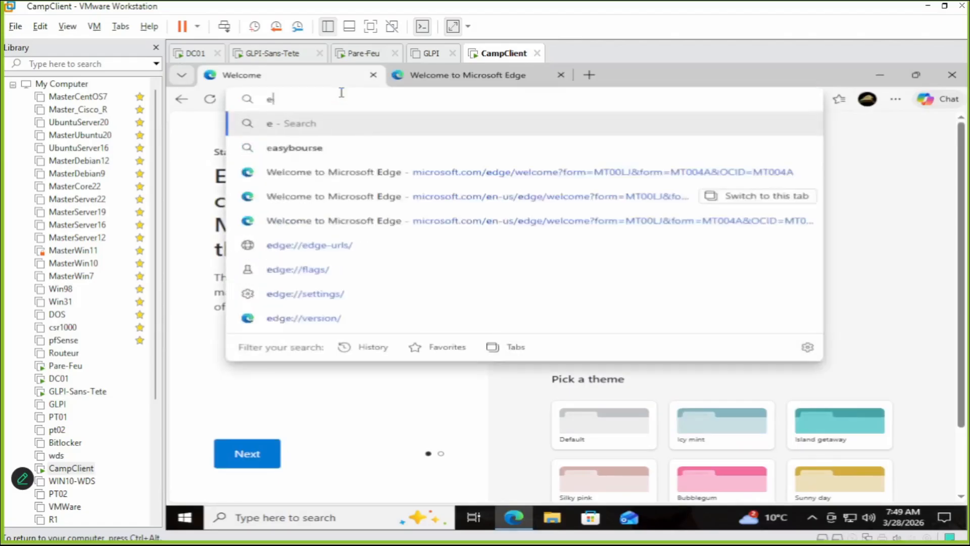
{"action": "type", "text": "ww2w"}
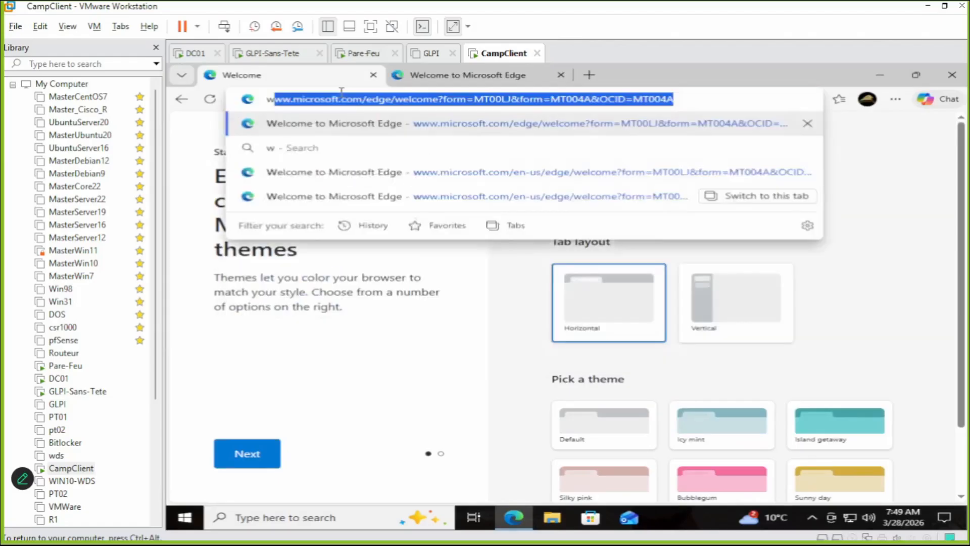
{"action": "key", "text": "BackSpace"}
{"action": "key", "text": "BackSpace"}
{"action": "type", "text": "w"}
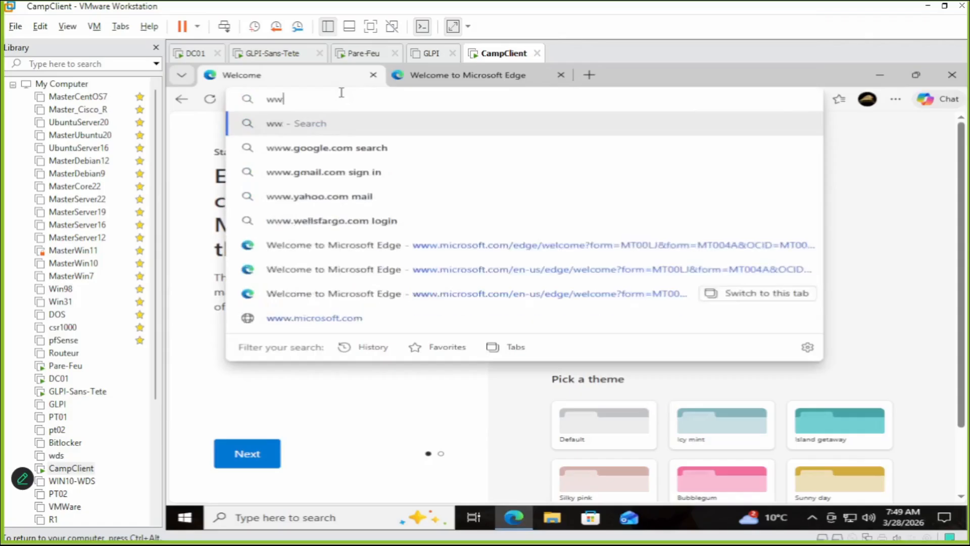
{"action": "type", "text": ".google.com"}
{"action": "key", "text": "Return"}
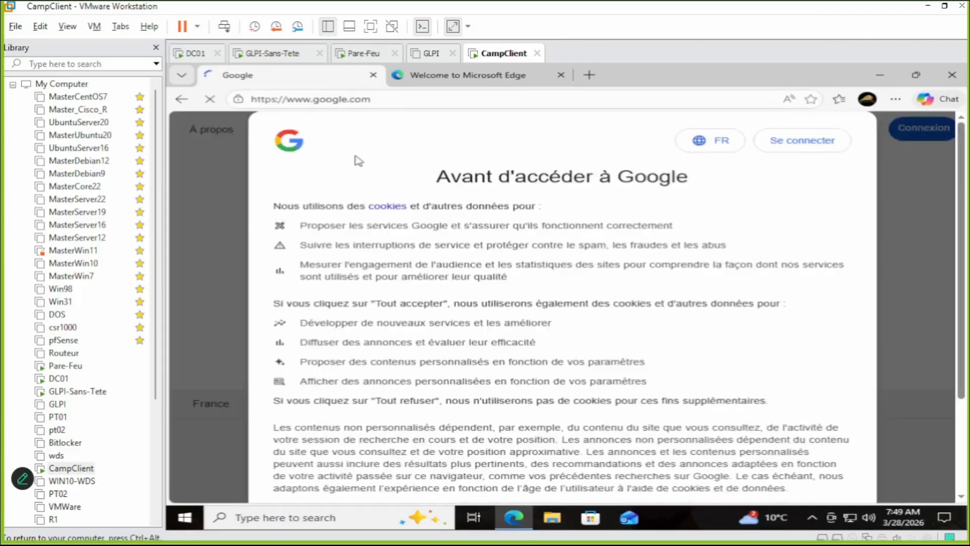
Decline Google's cookie prompt and search for '7zip'.
{"action": "scroll", "coordinate": [748, 389], "scroll_direction": "down", "scroll_amount": 3}
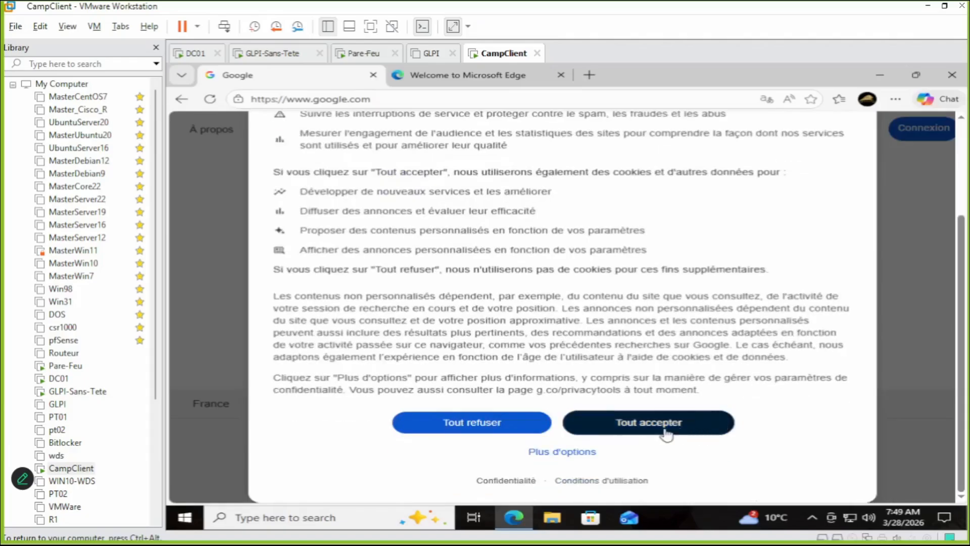
{"action": "left_click", "coordinate": [475, 427]}
{"action": "left_click", "coordinate": [494, 225]}
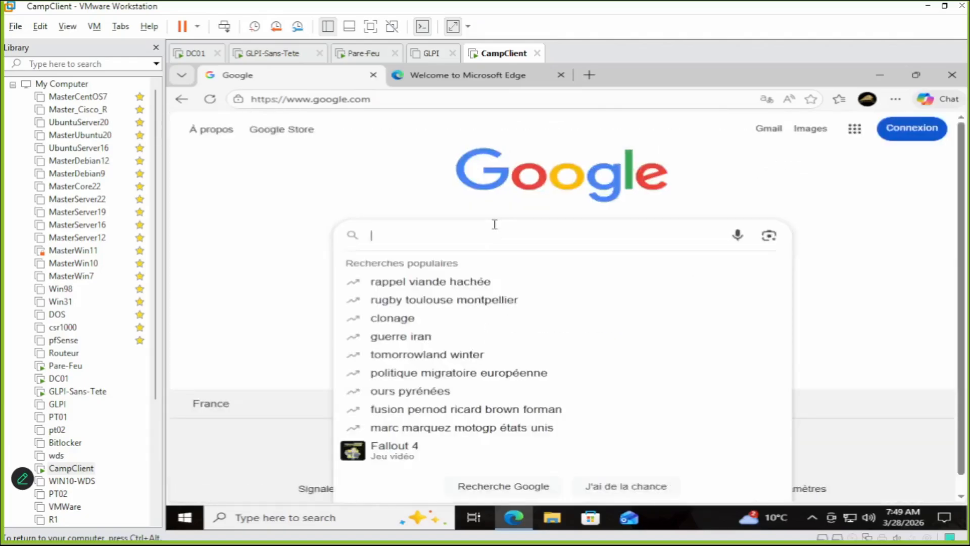
{"action": "type", "text": "7zip"}
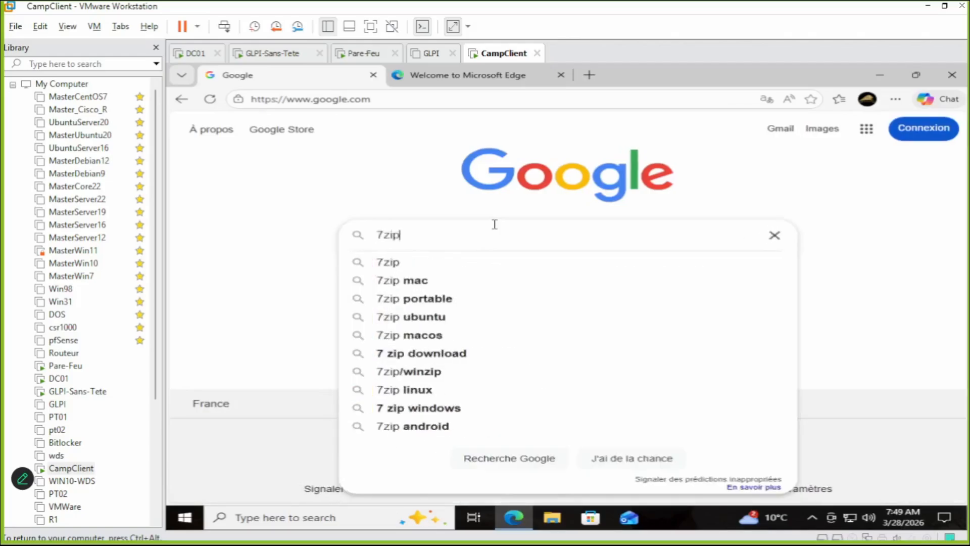
{"action": "key", "text": "Return"}
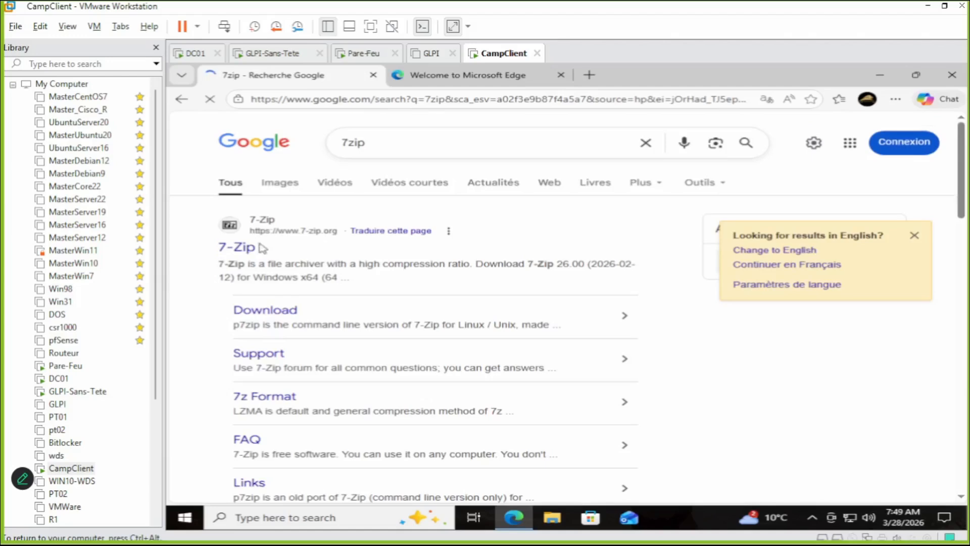
Download the 64-bit x64 7-Zip installer from 7-zip.org and open the Downloads folder.
{"action": "left_click", "coordinate": [243, 248]}
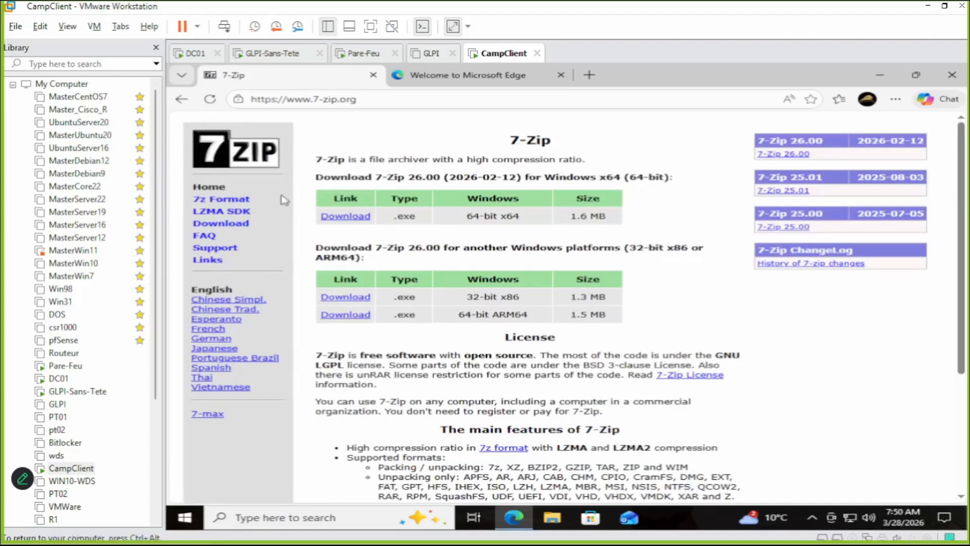
{"action": "left_click", "coordinate": [338, 218]}
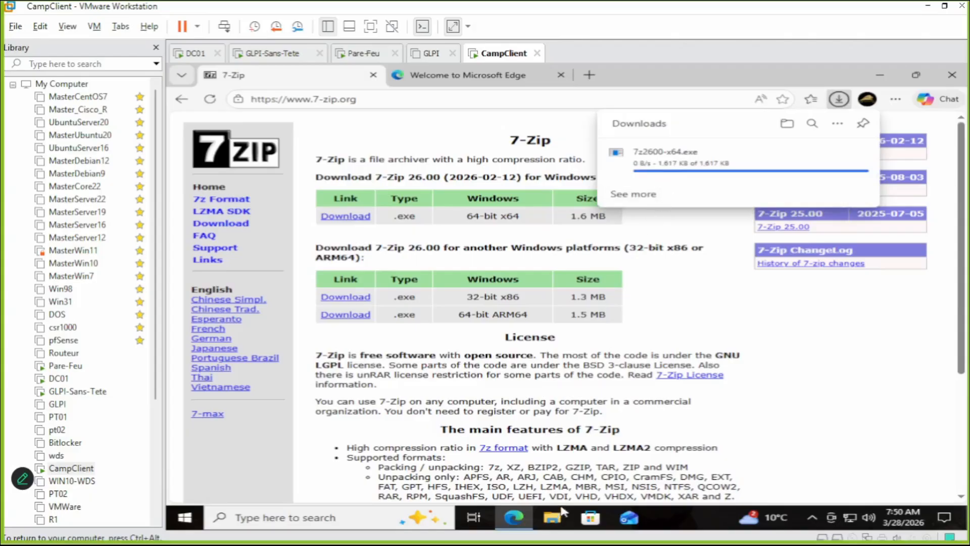
{"action": "left_click", "coordinate": [555, 524]}
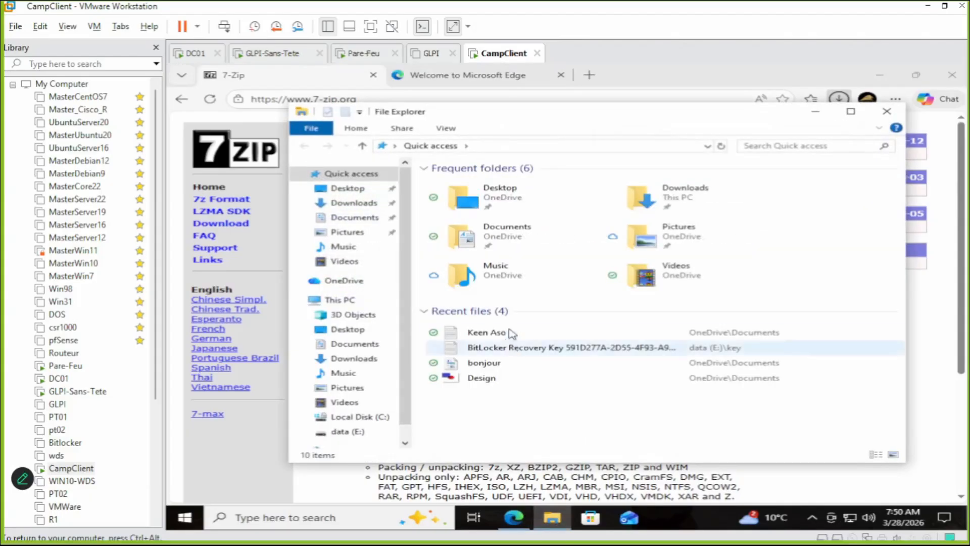
{"action": "left_click", "coordinate": [667, 198]}
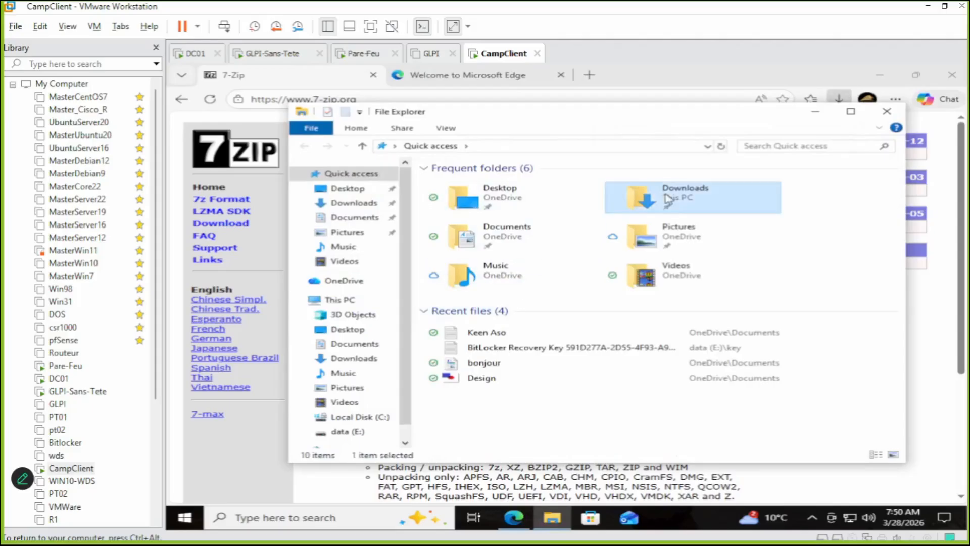
{"action": "double_click", "coordinate": [667, 199]}
Run 7z2600-x64 to install 7-Zip, then close Downloads and minimize Edge.
{"action": "double_click", "coordinate": [487, 202]}
{"action": "left_click", "coordinate": [502, 380]}
{"action": "left_click", "coordinate": [551, 331]}
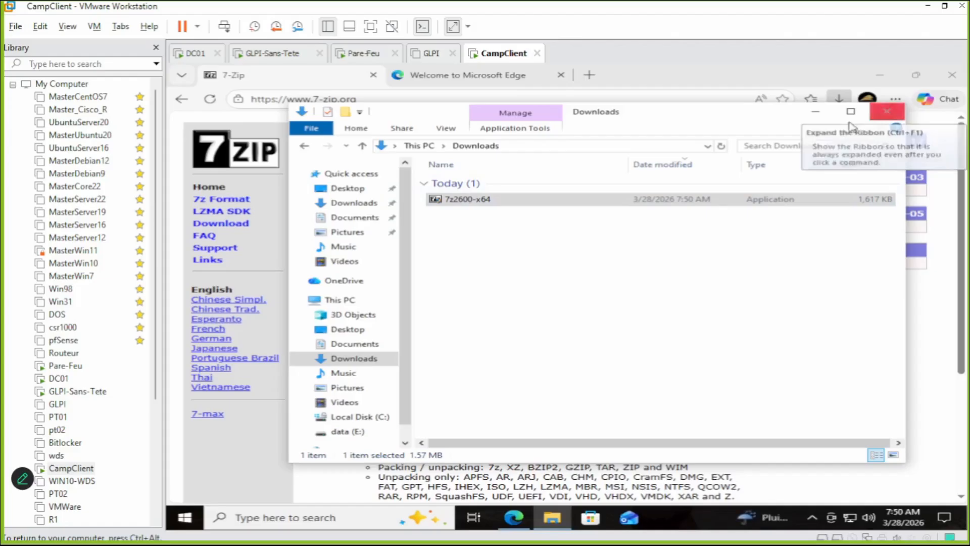
{"action": "left_click", "coordinate": [815, 111]}
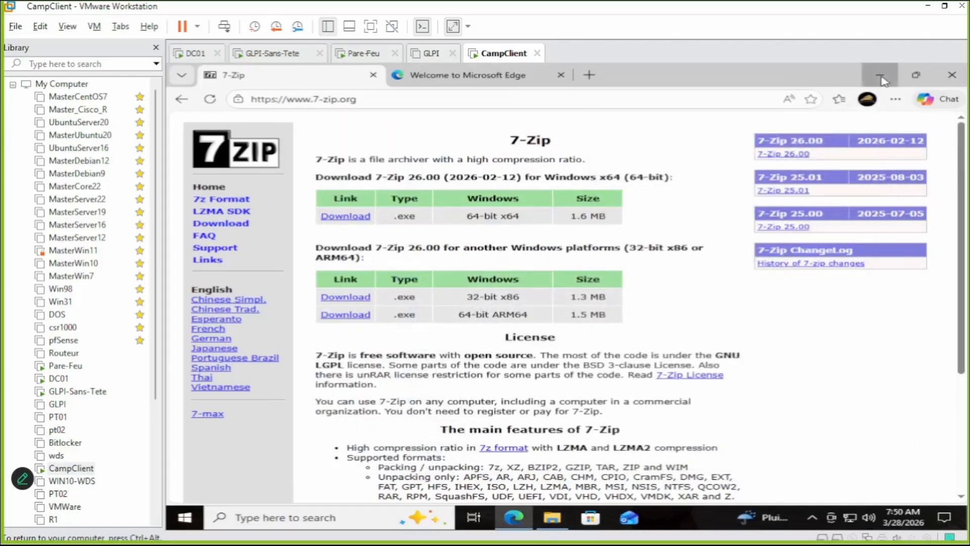
{"action": "left_click", "coordinate": [880, 77]}
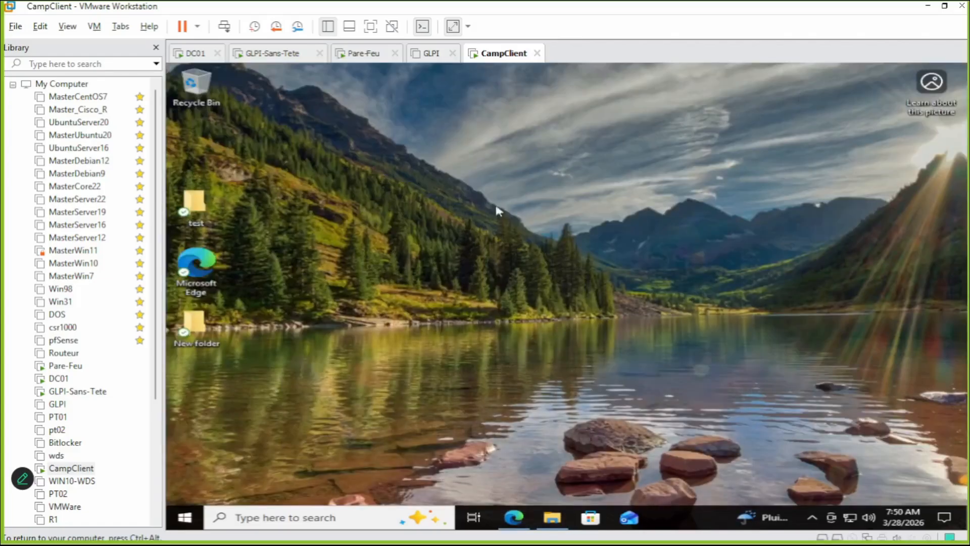
Search for 'control panel' and open Programs > Uninstall a program.
{"action": "left_click", "coordinate": [191, 520]}
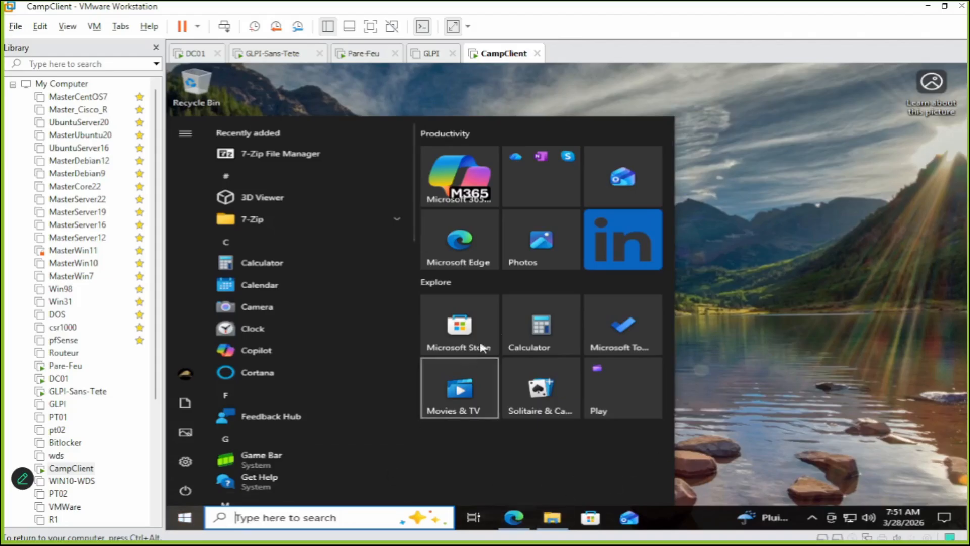
{"action": "left_click", "coordinate": [322, 521]}
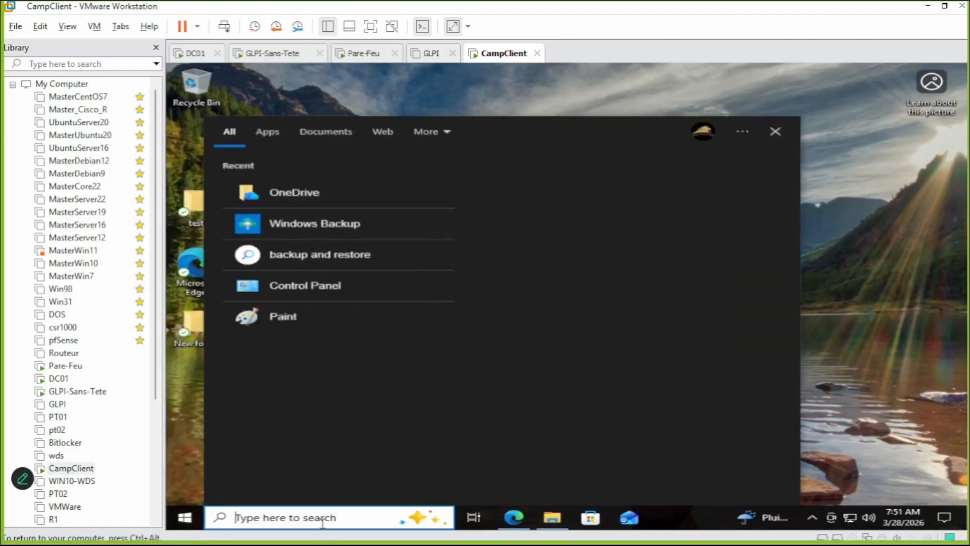
{"action": "type", "text": "control panel"}
{"action": "key", "text": "Return"}
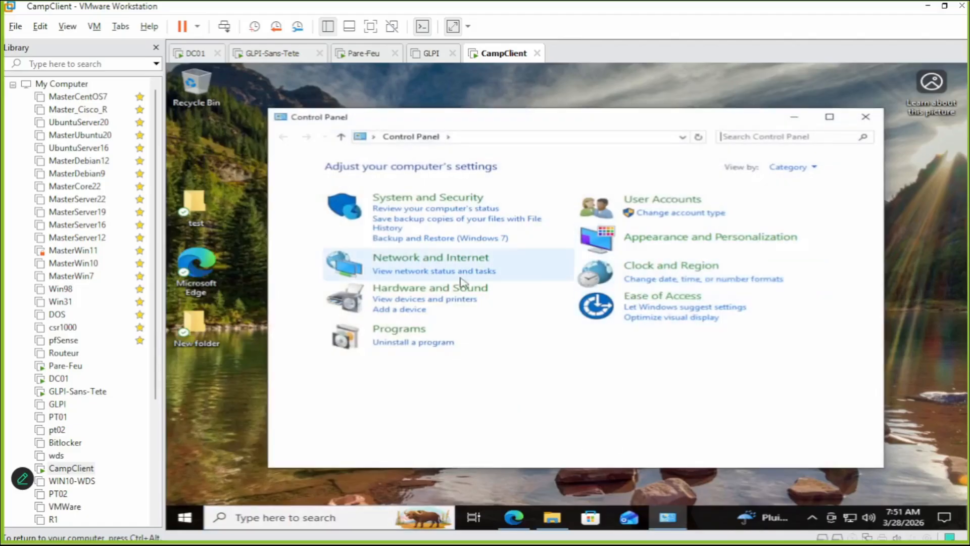
{"action": "left_click", "coordinate": [418, 332]}
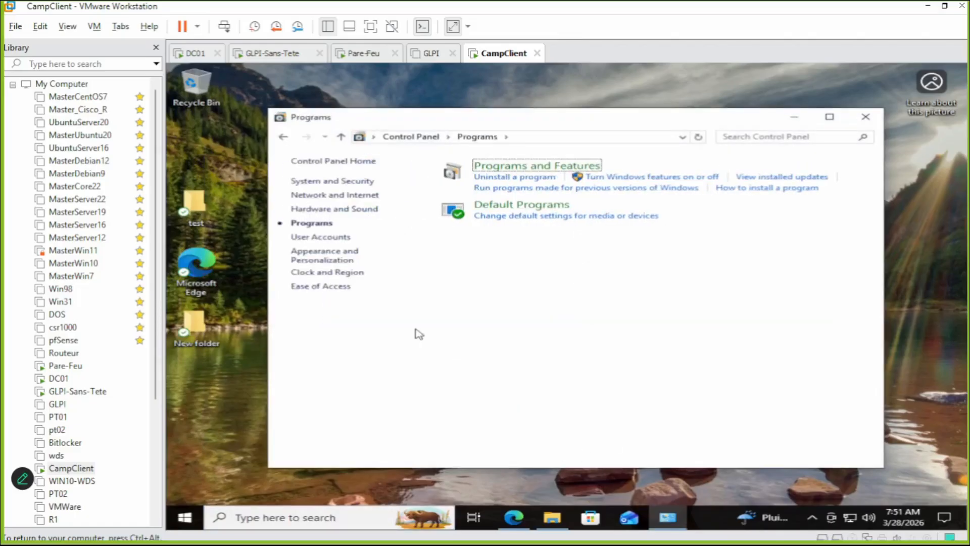
{"action": "left_click", "coordinate": [525, 179]}
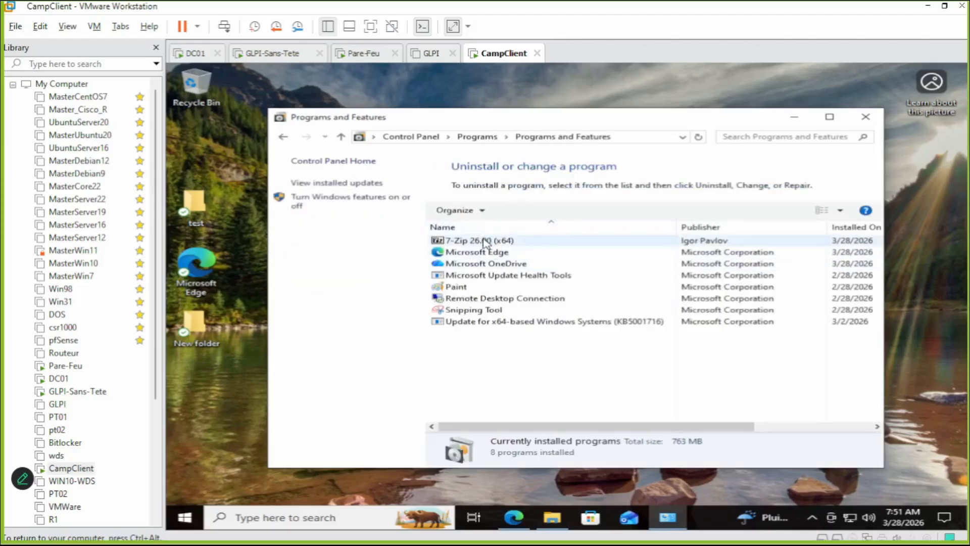
Uninstall 7-Zip 26.00 (x64), approving the prompts, and close the finished uninstaller.
{"action": "left_click", "coordinate": [485, 241]}
{"action": "left_click", "coordinate": [525, 211]}
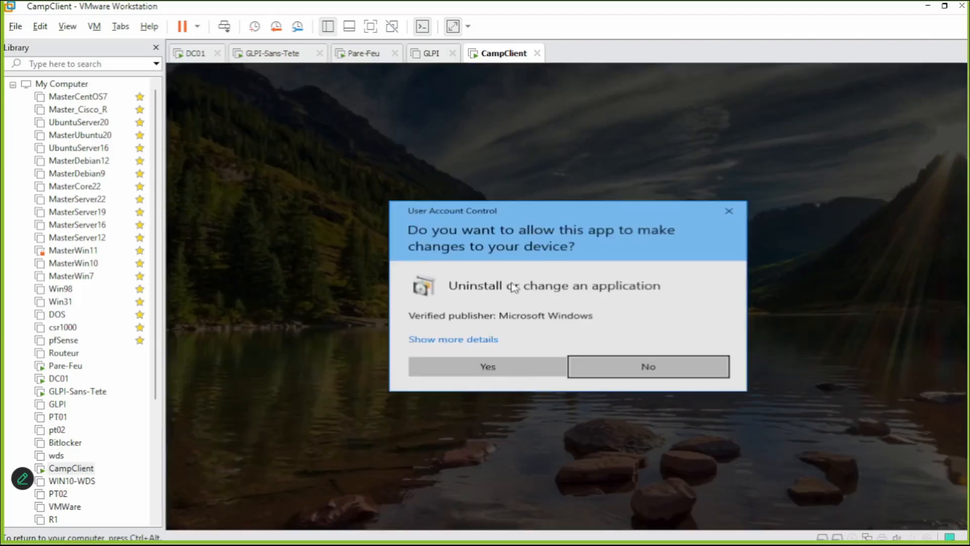
{"action": "left_click", "coordinate": [513, 365]}
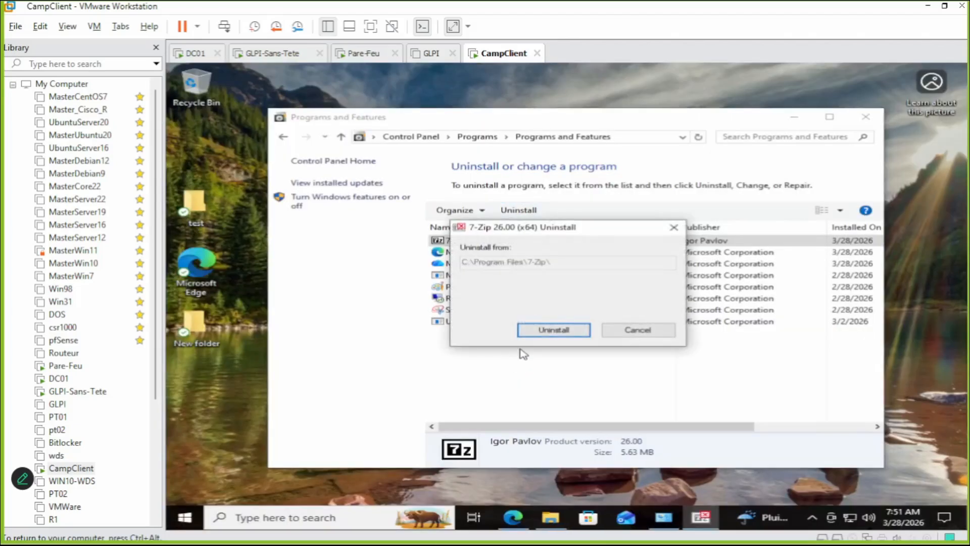
{"action": "left_click", "coordinate": [539, 329]}
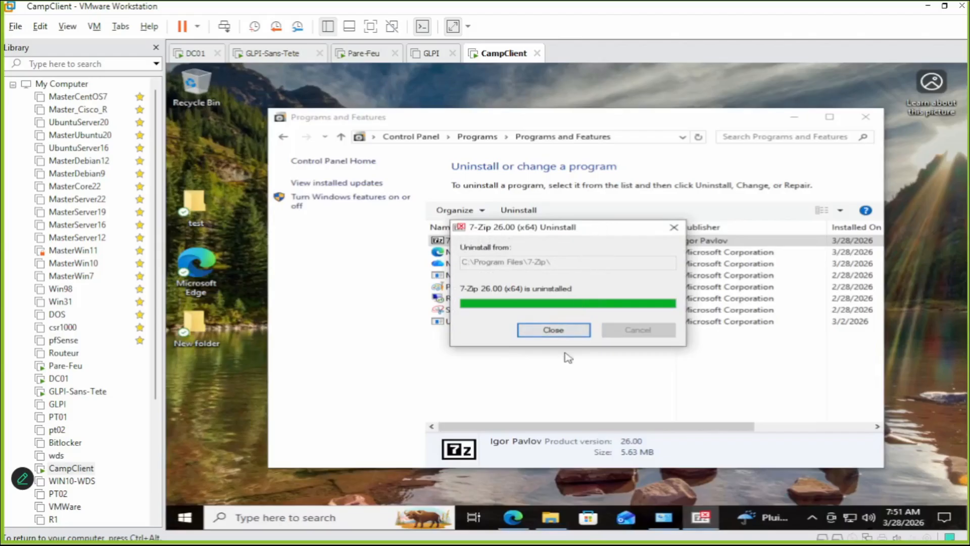
{"action": "left_click", "coordinate": [568, 333]}
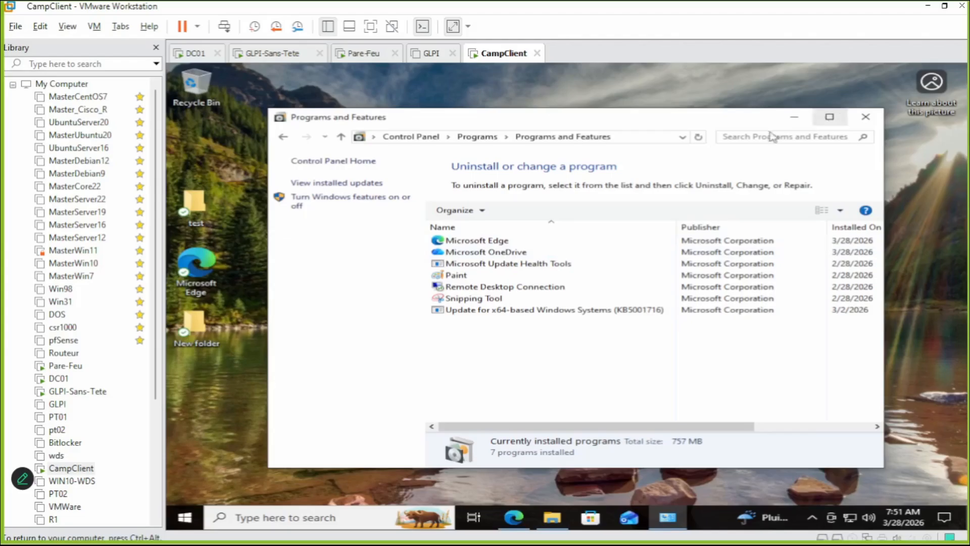
From CampClient's Library menu, take a snapshot named 'without7zip'.
{"action": "right_click", "coordinate": [86, 467]}
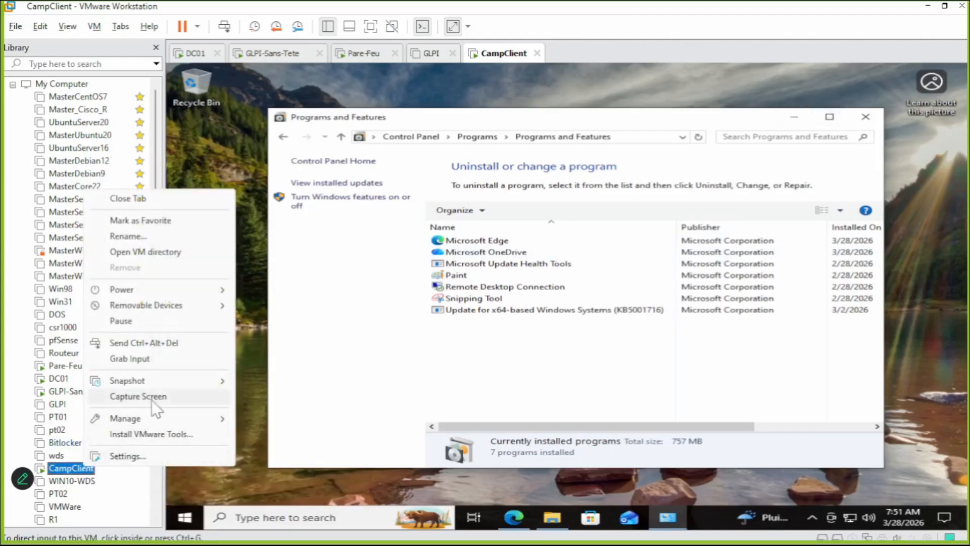
{"action": "mouse_move", "coordinate": [161, 383]}
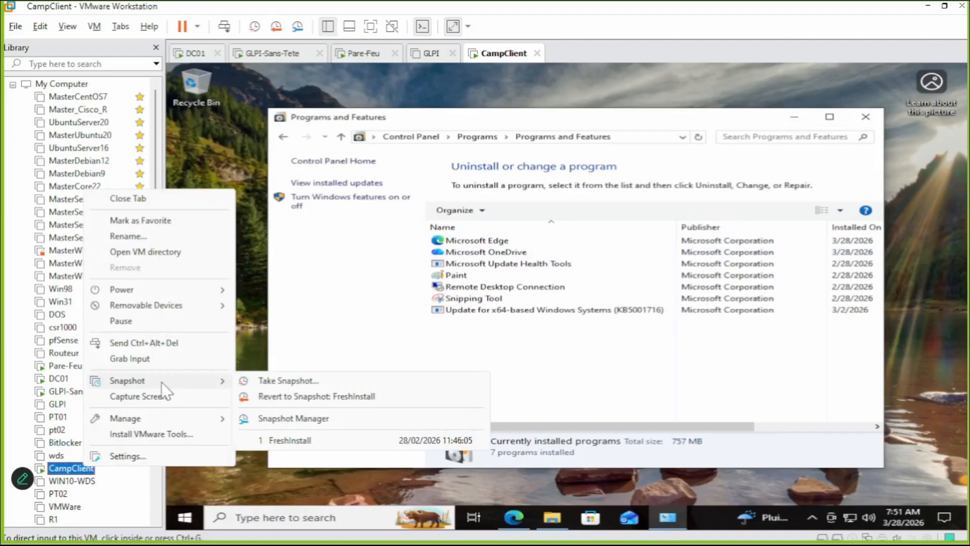
{"action": "left_click", "coordinate": [286, 380]}
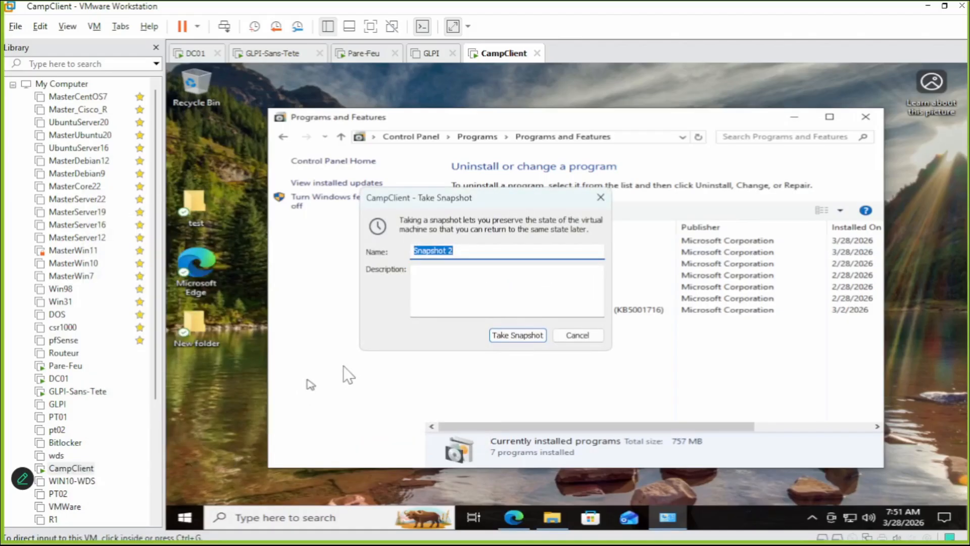
{"action": "type", "text": "without7zip"}
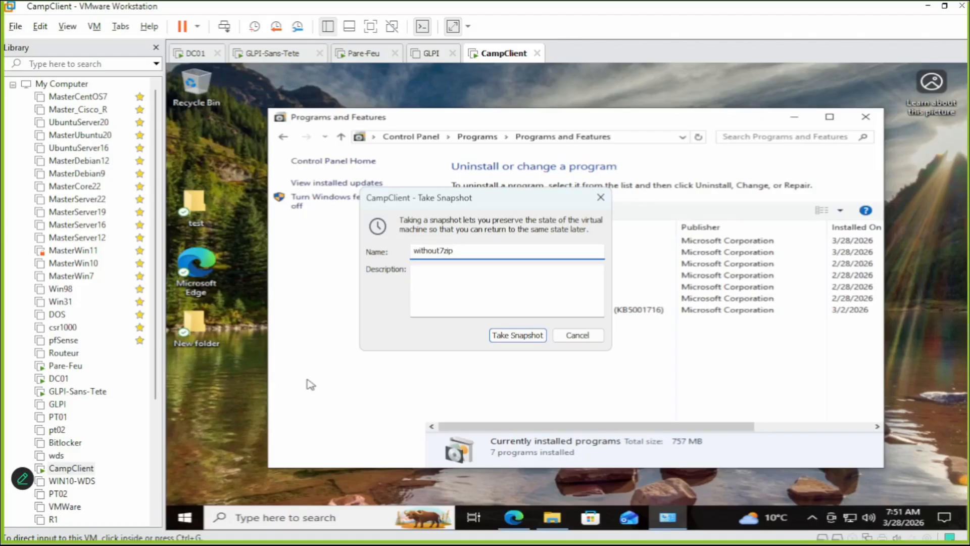
{"action": "left_click", "coordinate": [518, 336]}
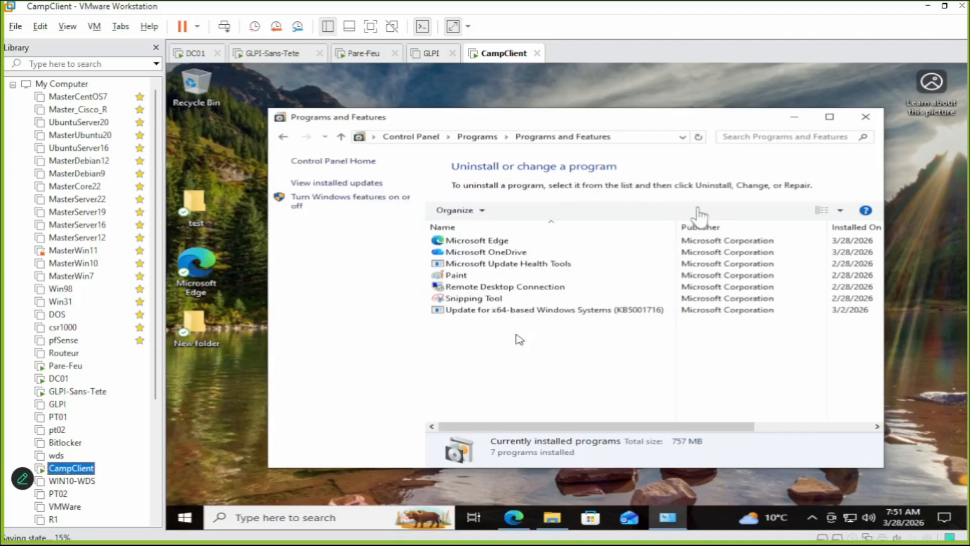
Reinstall 7-Zip 26.00 from 7z2600-x64 in Downloads to the default folder, then close Explorer.
{"action": "left_click", "coordinate": [866, 117]}
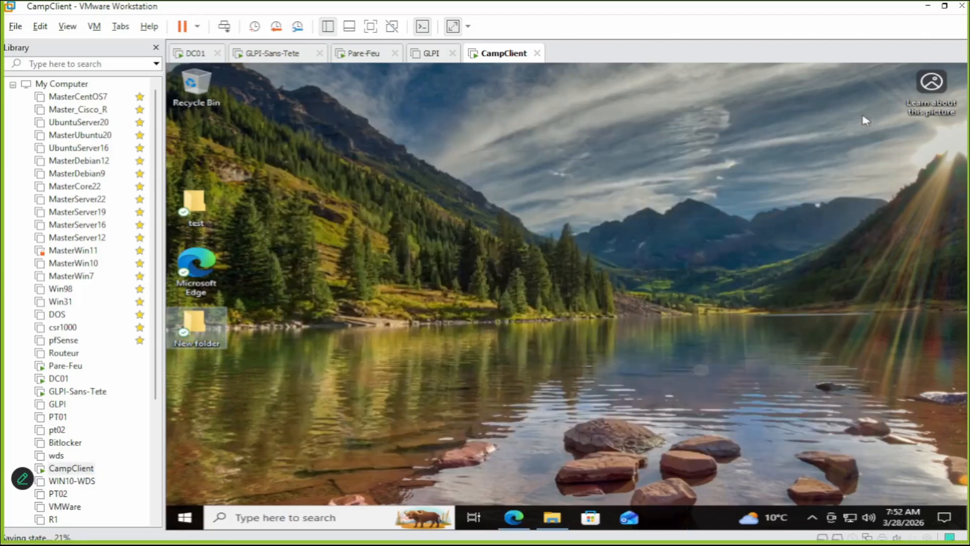
{"action": "left_click", "coordinate": [552, 517]}
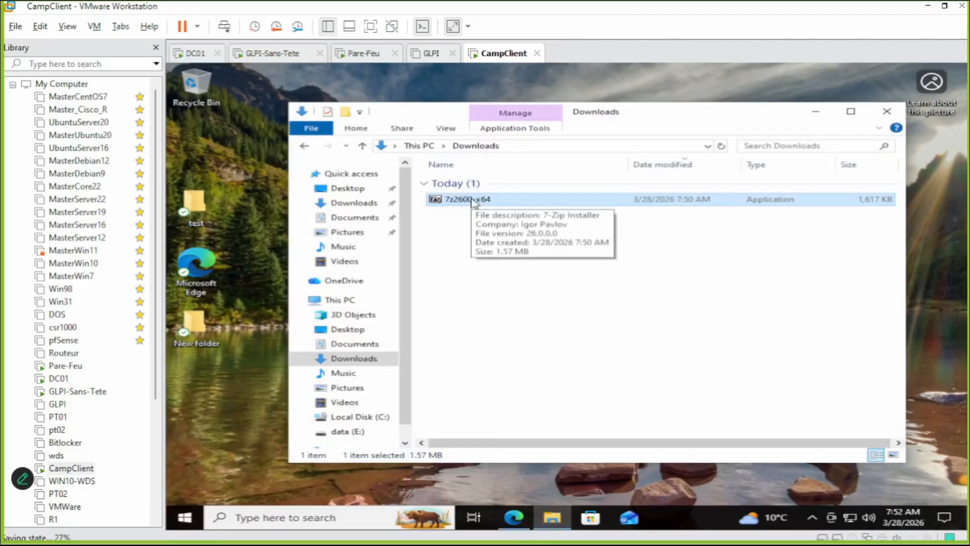
{"action": "double_click", "coordinate": [474, 200]}
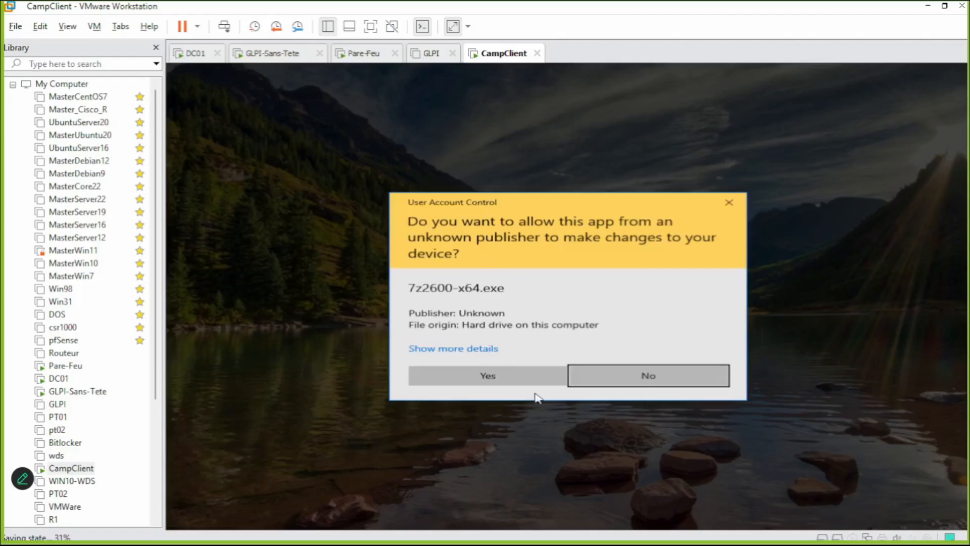
{"action": "left_click", "coordinate": [537, 377]}
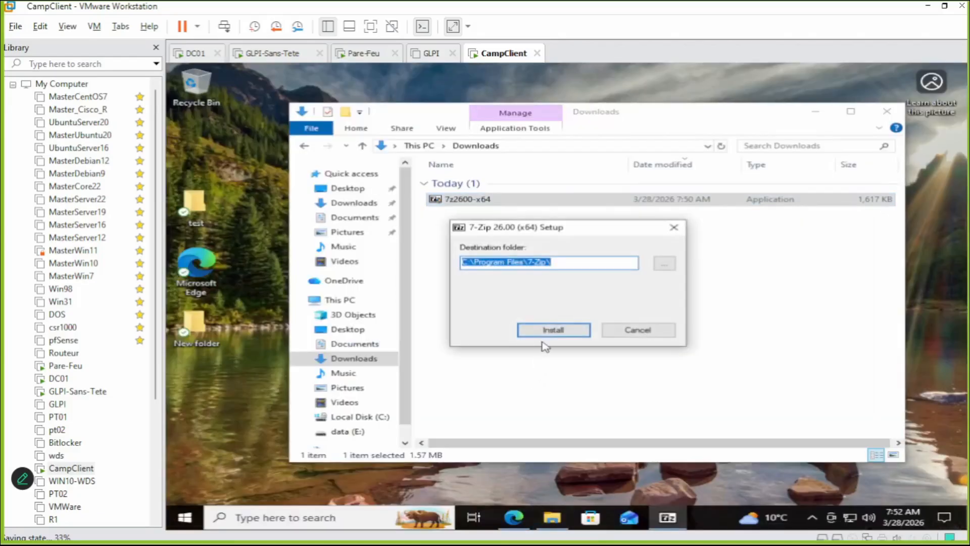
{"action": "left_click", "coordinate": [553, 330]}
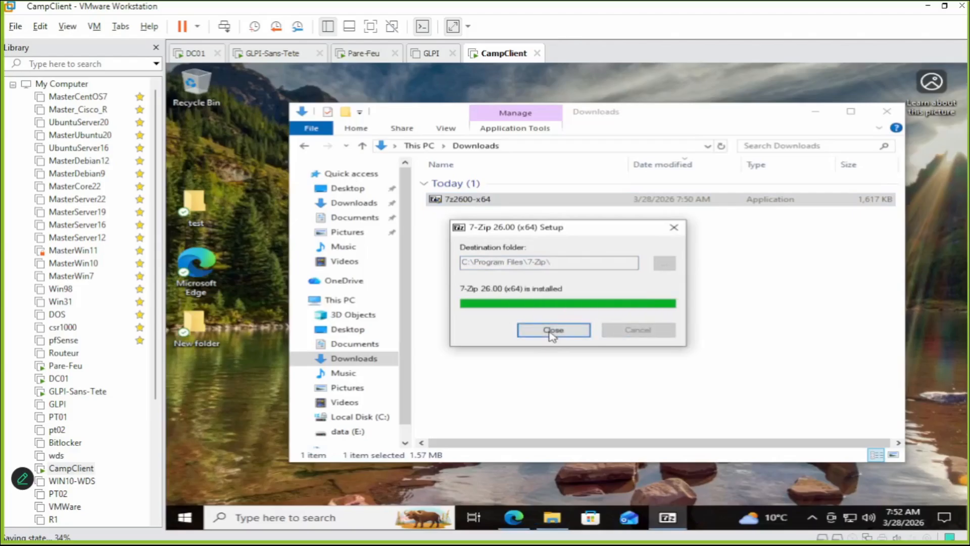
{"action": "left_click", "coordinate": [552, 329]}
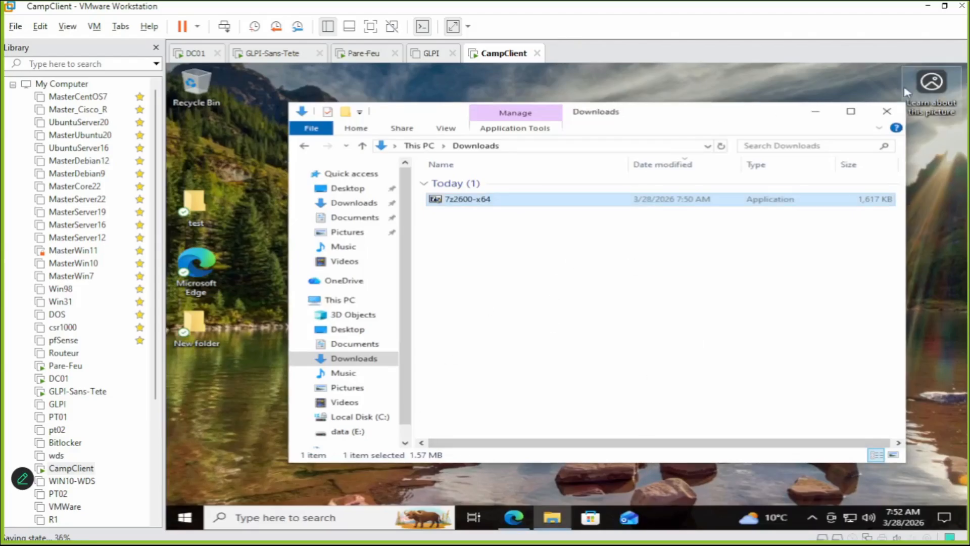
{"action": "left_click", "coordinate": [887, 111]}
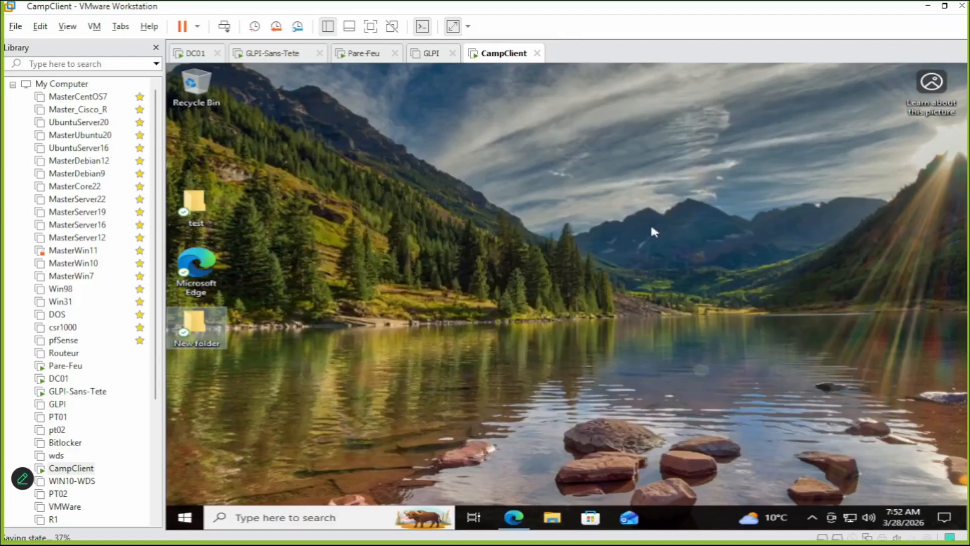
Open Control Panel's Programs and Features, select 7-Zip 26.00 (x64), and release input with Ctrl+Alt.
{"action": "left_click", "coordinate": [191, 518]}
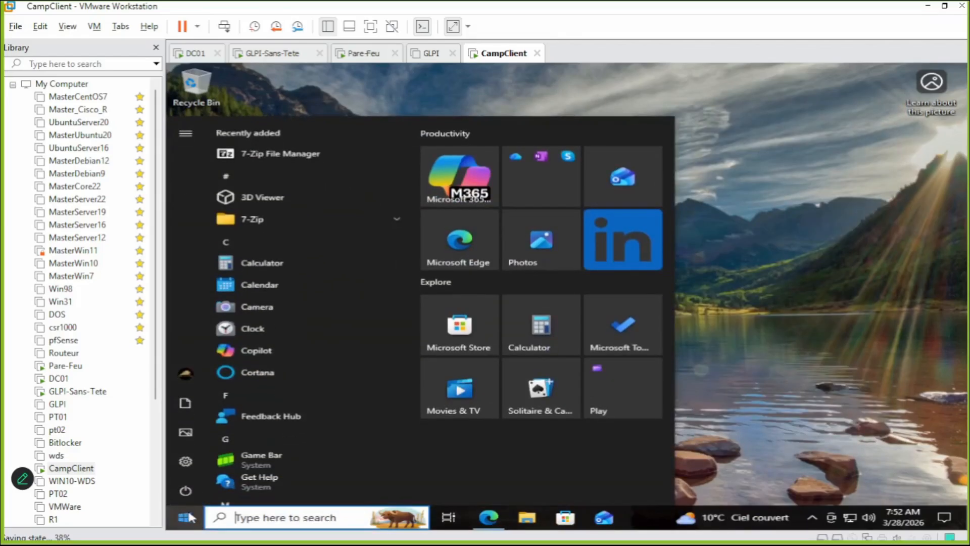
{"action": "type", "text": "con"}
{"action": "key", "text": "Return"}
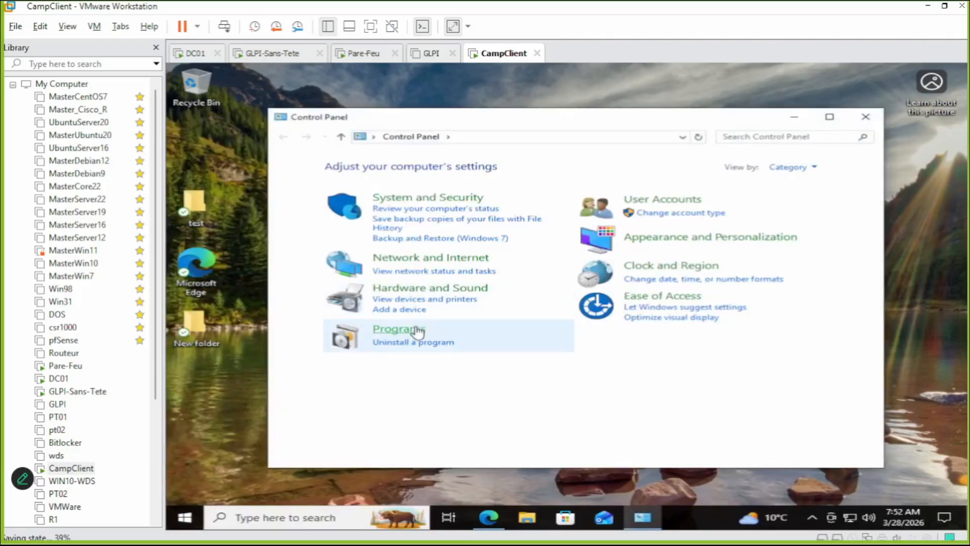
{"action": "left_click", "coordinate": [412, 329]}
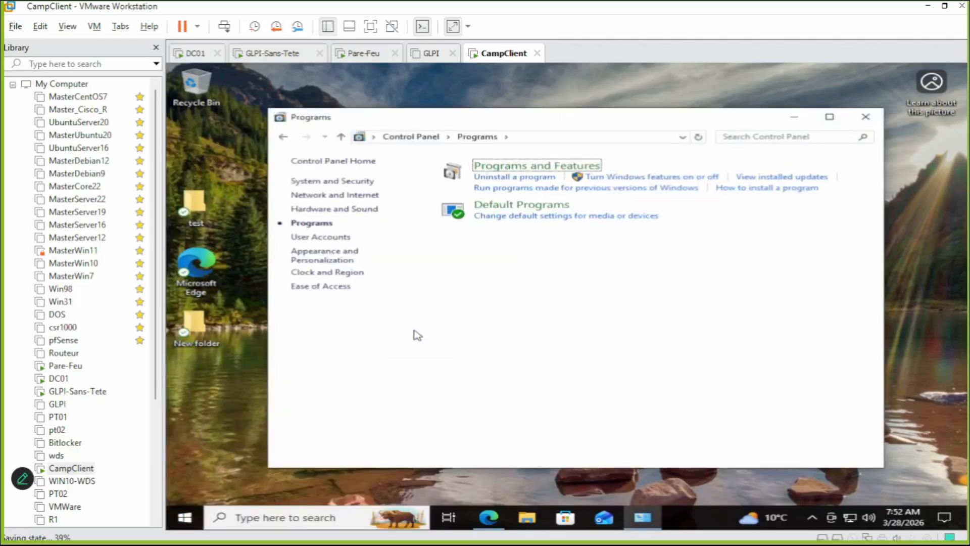
{"action": "left_click", "coordinate": [520, 171]}
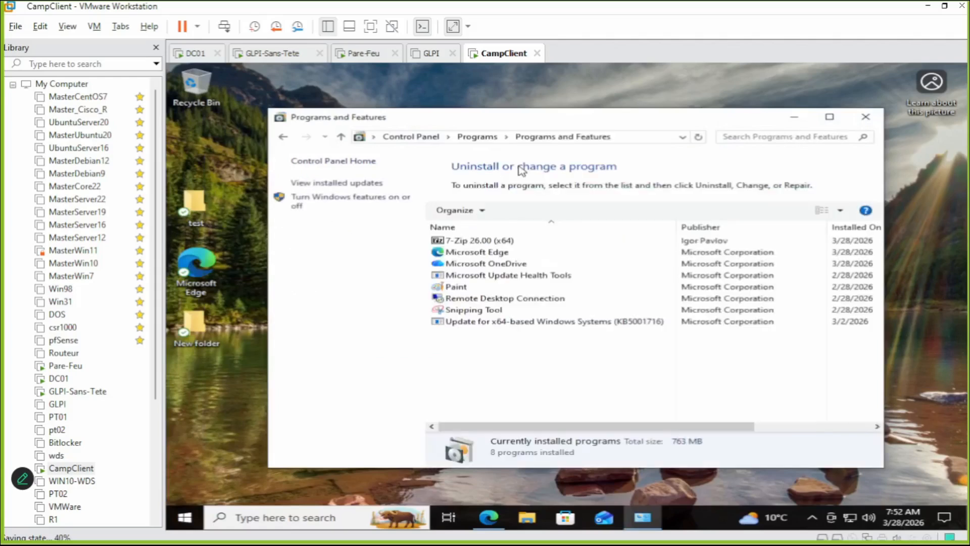
{"action": "left_click", "coordinate": [469, 244]}
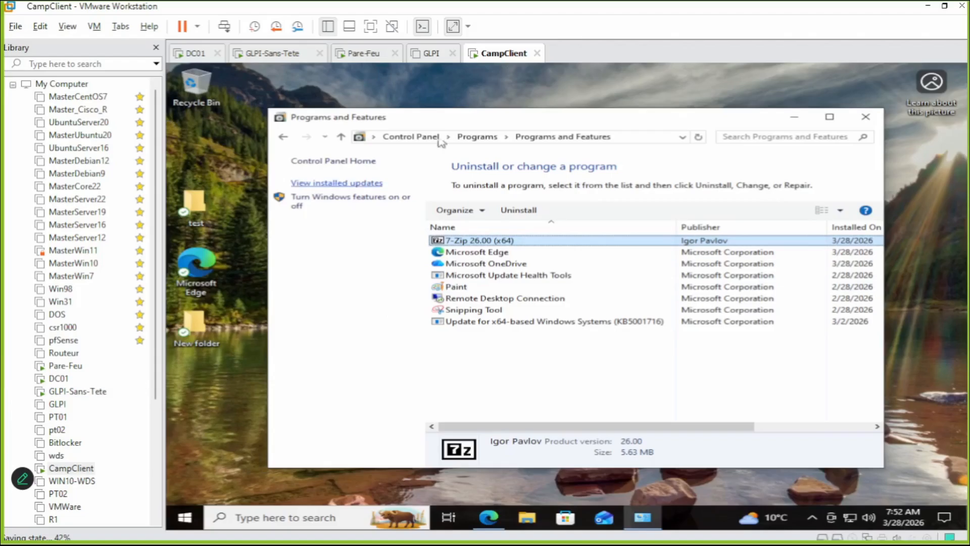
{"action": "key", "text": "ctrl+alt"}
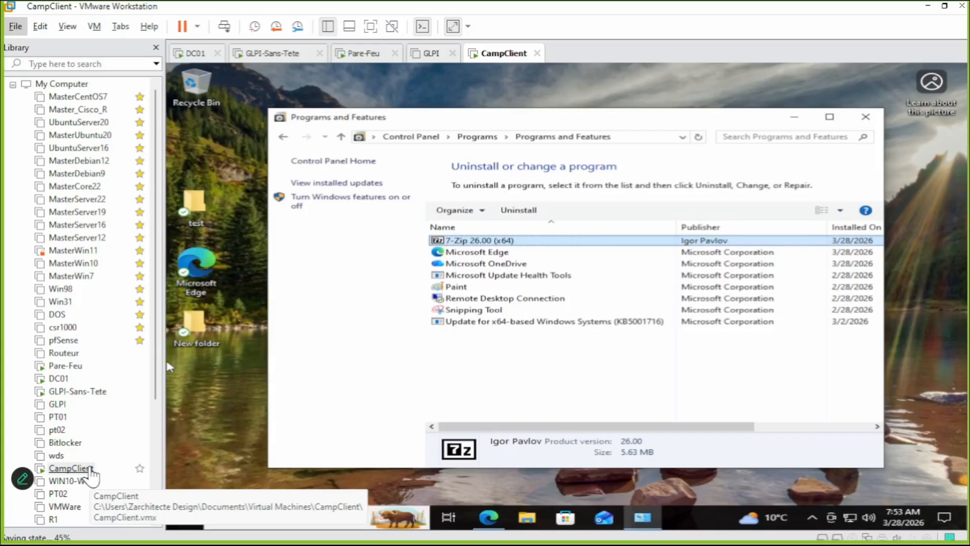
Restore CampClient to the without7zip snapshot and confirm with Yes.
{"action": "right_click", "coordinate": [90, 470]}
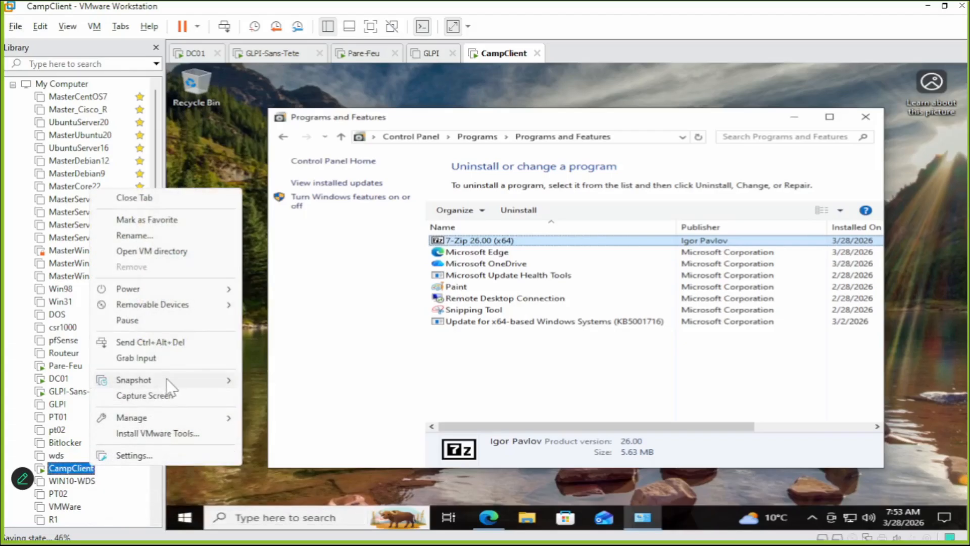
{"action": "mouse_move", "coordinate": [169, 387]}
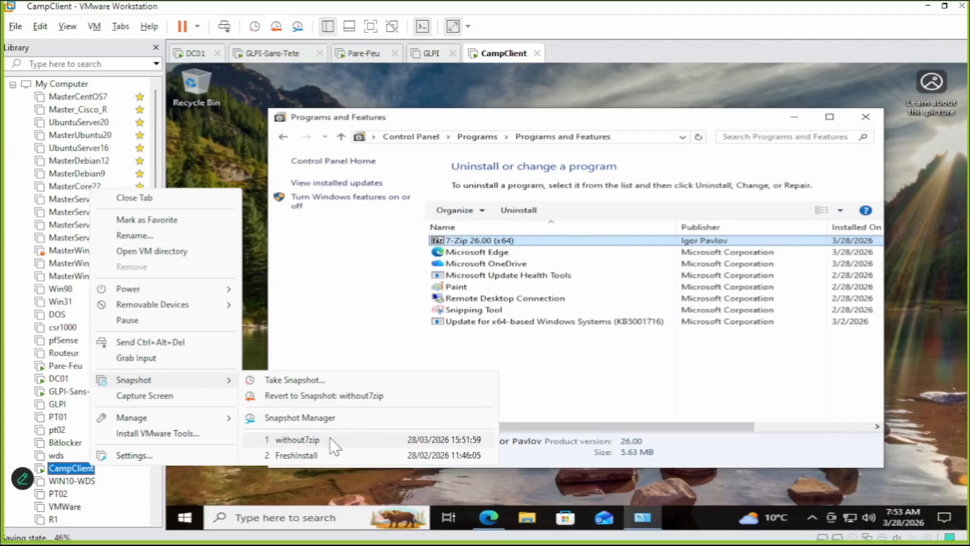
{"action": "left_click", "coordinate": [297, 439]}
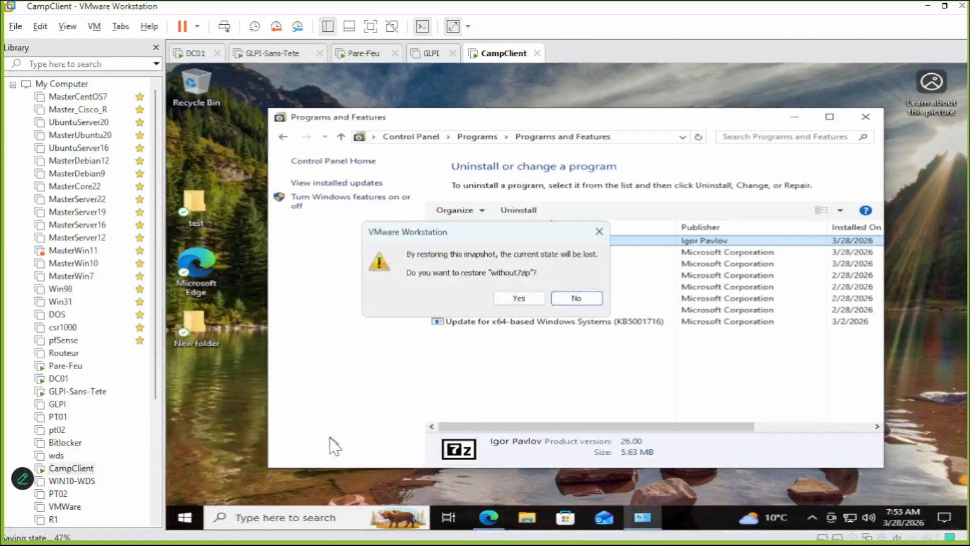
{"action": "left_click", "coordinate": [520, 298]}
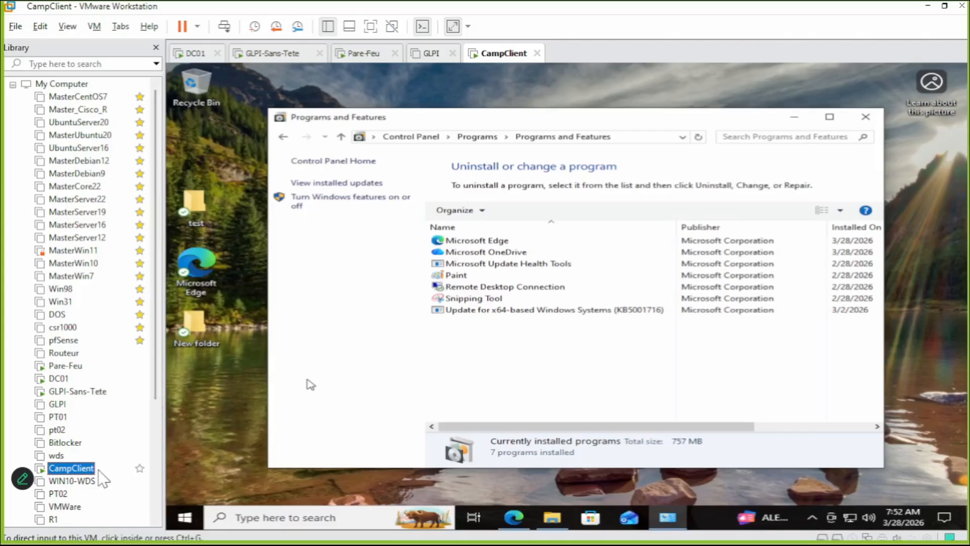
Power off the CampClient virtual machine from the power options.
{"action": "right_click", "coordinate": [87, 479]}
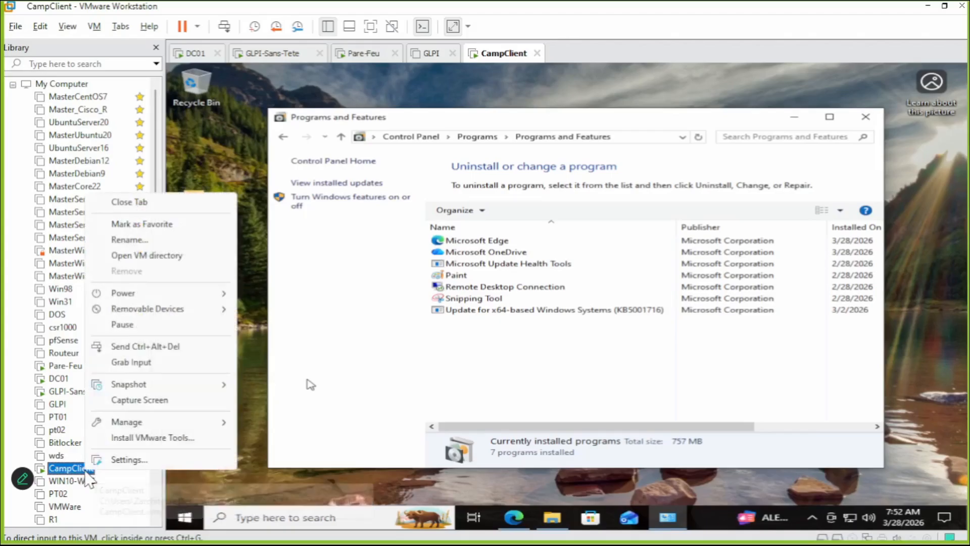
{"action": "left_click", "coordinate": [197, 28]}
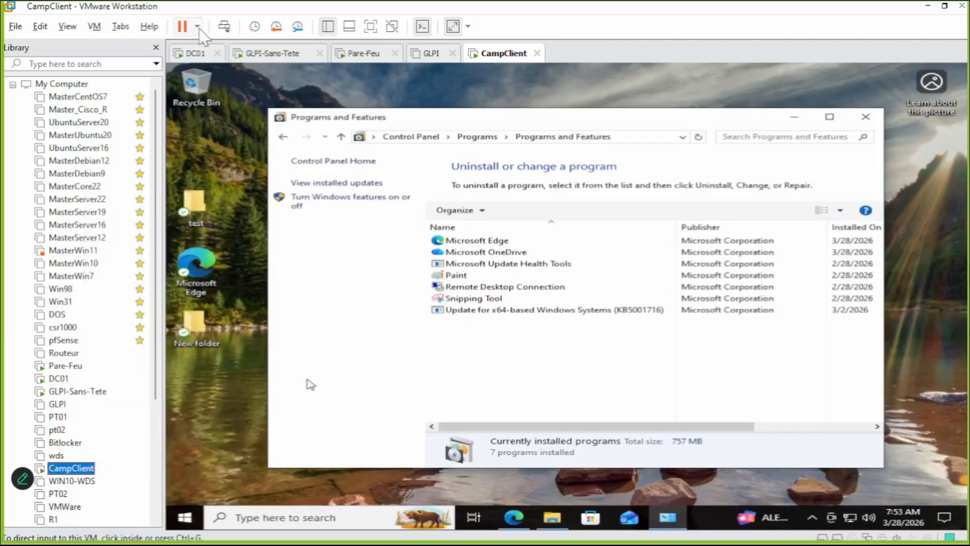
{"action": "left_click", "coordinate": [197, 27]}
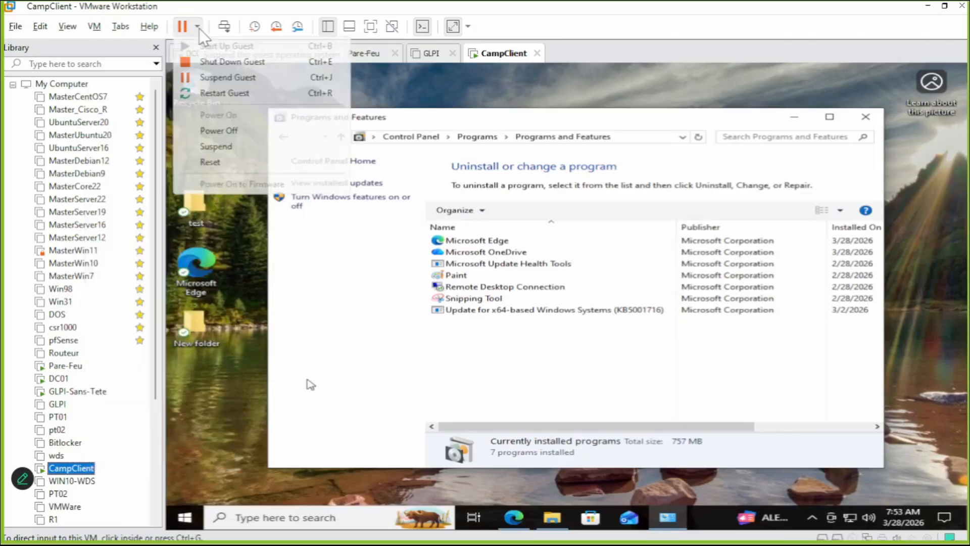
{"action": "left_click", "coordinate": [218, 131]}
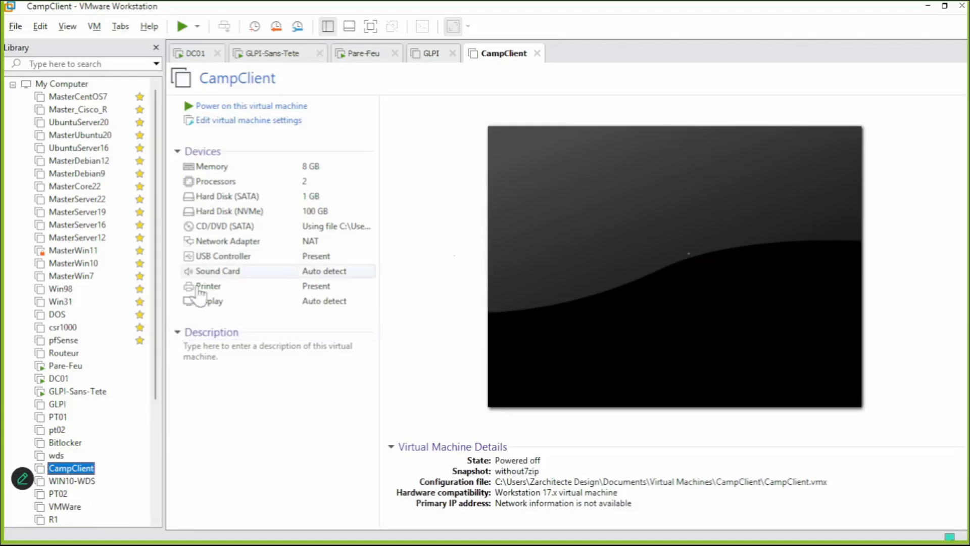
Open the settings of the 1 GB SATA hard disk, then close them unchanged.
{"action": "left_click", "coordinate": [251, 200]}
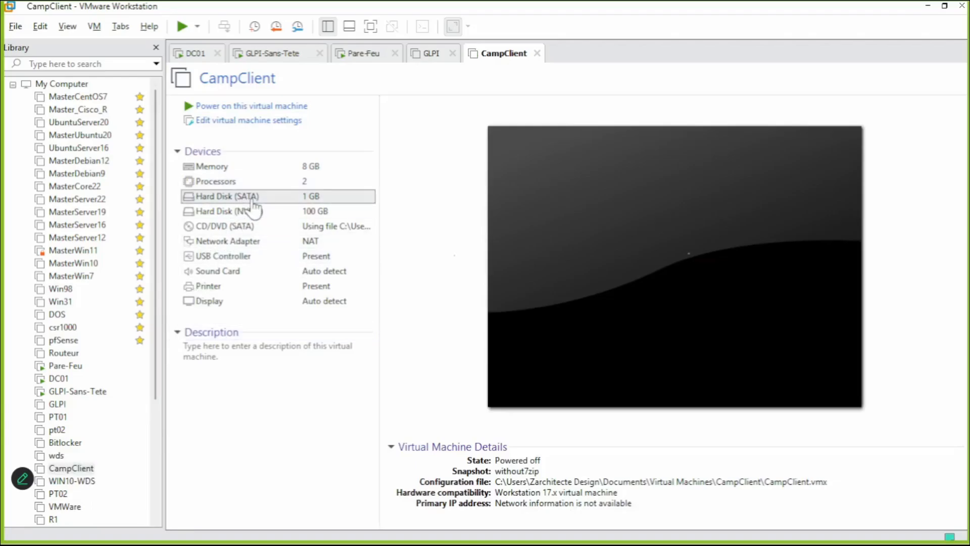
{"action": "double_click", "coordinate": [253, 200]}
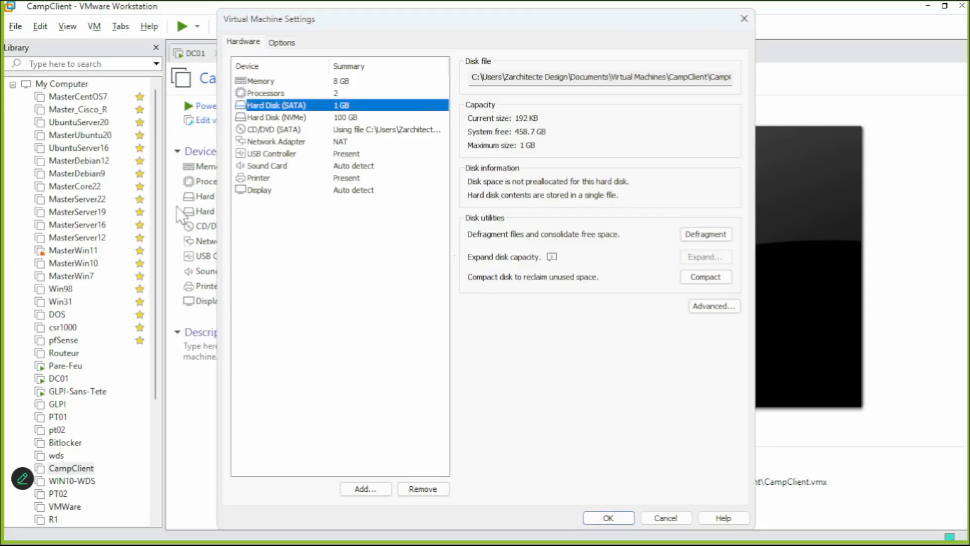
{"action": "mouse_move", "coordinate": [716, 258]}
{"action": "left_click", "coordinate": [744, 19]}
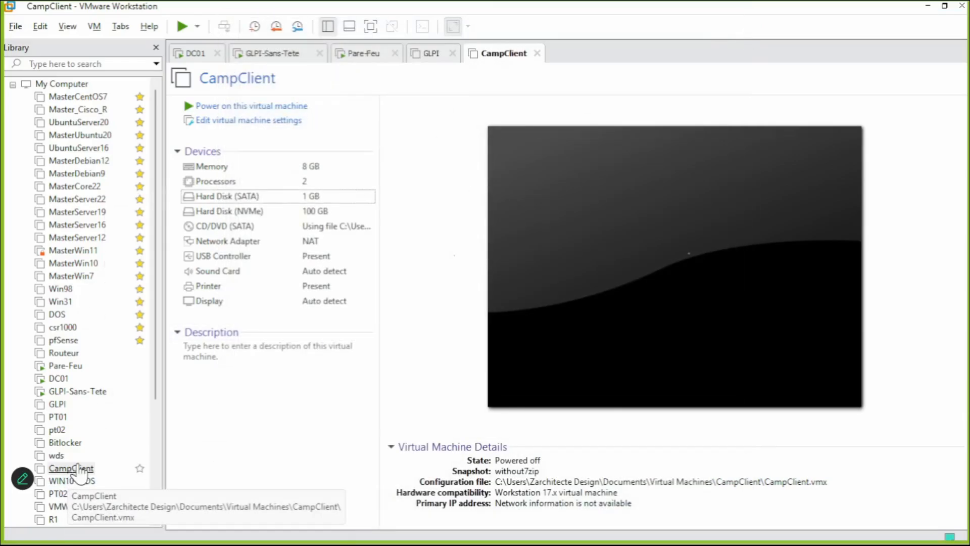
Delete the without7zip snapshot in CampClient's Snapshot Manager, then close the manager.
{"action": "right_click", "coordinate": [78, 469]}
{"action": "mouse_move", "coordinate": [143, 382]}
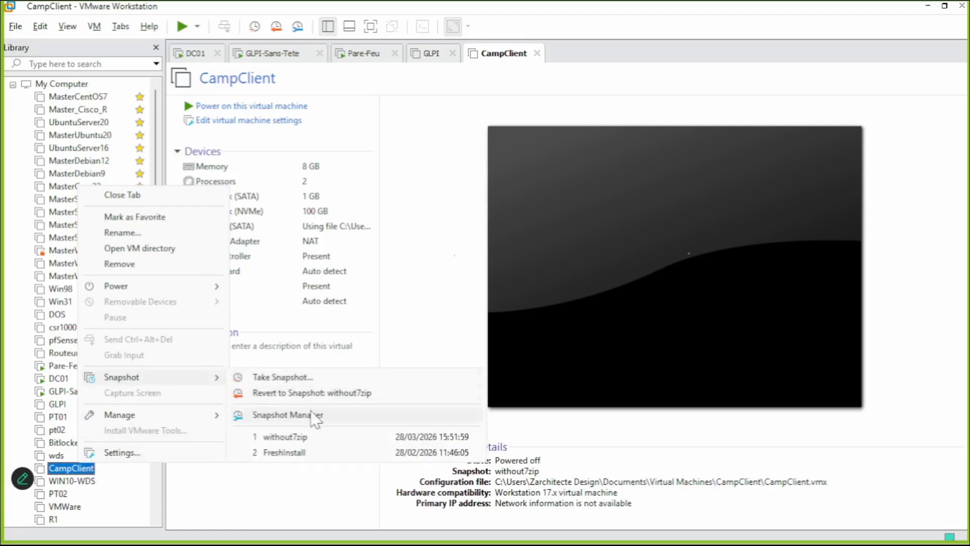
{"action": "left_click", "coordinate": [307, 415]}
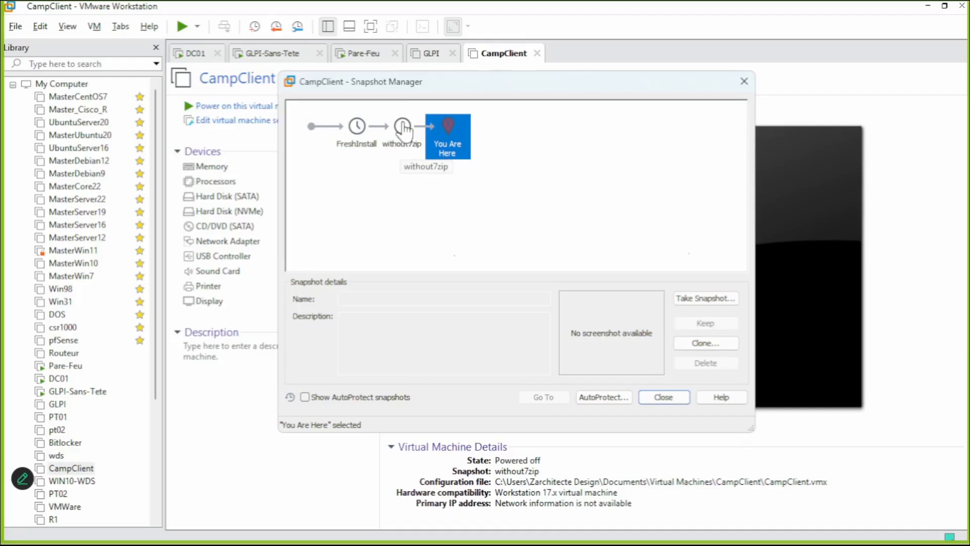
{"action": "left_click", "coordinate": [404, 134]}
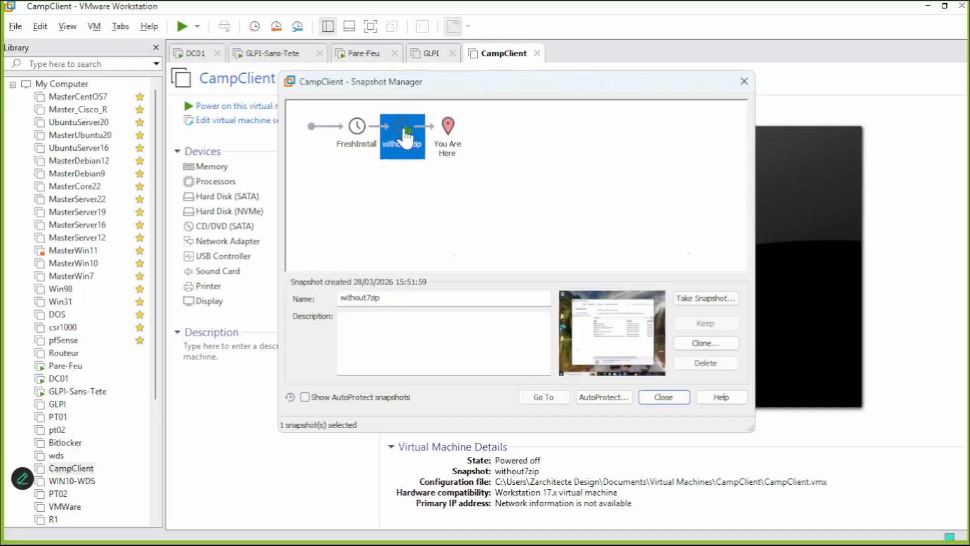
{"action": "left_click", "coordinate": [680, 362]}
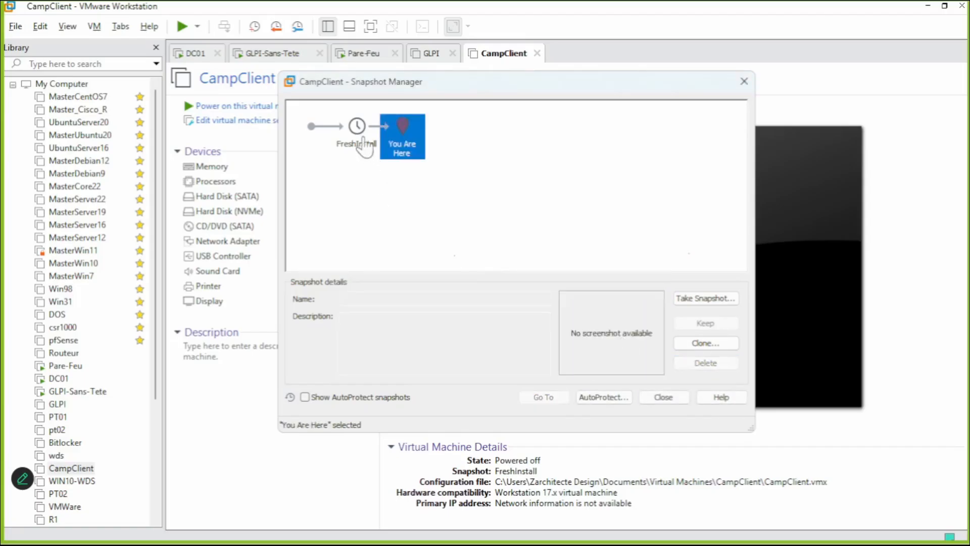
{"action": "left_click", "coordinate": [362, 144]}
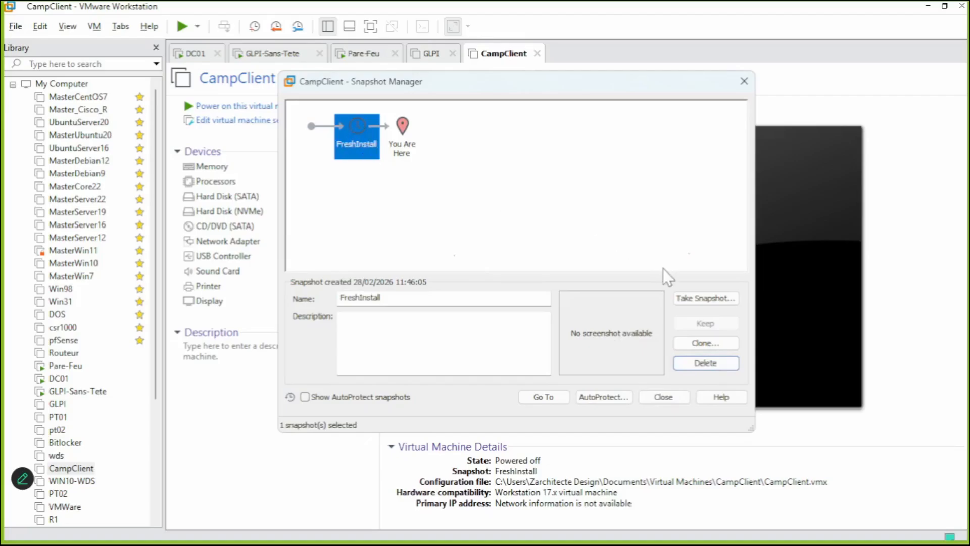
{"action": "left_click", "coordinate": [661, 397]}
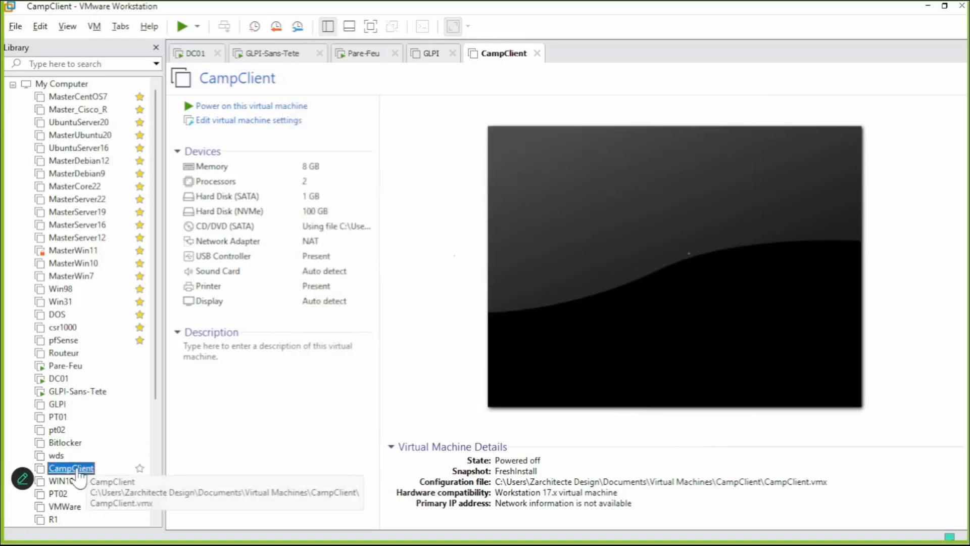
Restore CampClient to the FreshInstall snapshot and confirm with Yes.
{"action": "right_click", "coordinate": [85, 471]}
{"action": "mouse_move", "coordinate": [159, 385]}
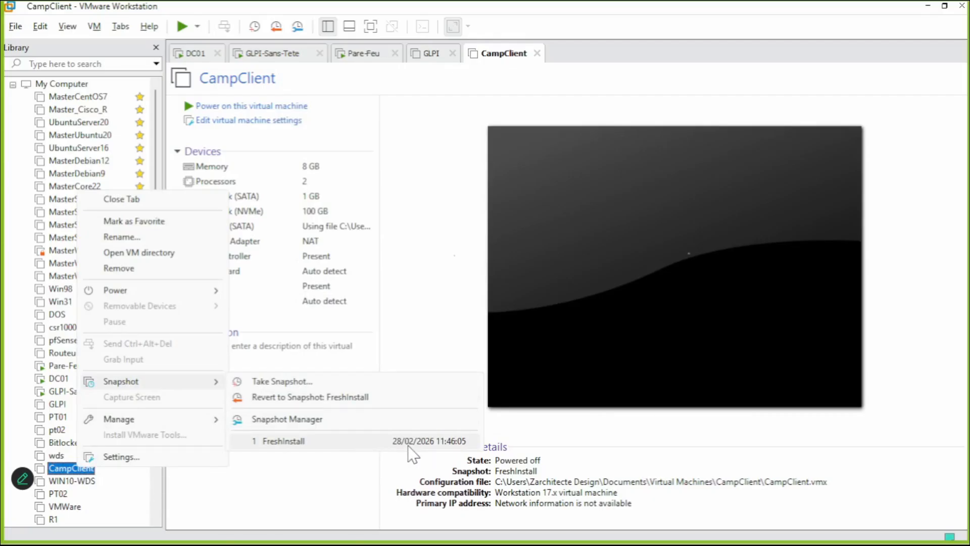
{"action": "left_click", "coordinate": [321, 444]}
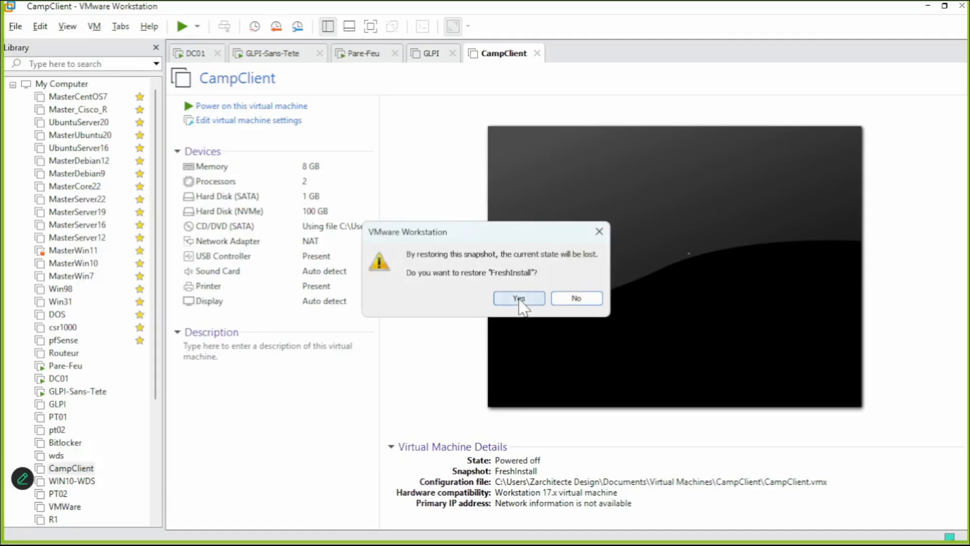
{"action": "left_click", "coordinate": [519, 298]}
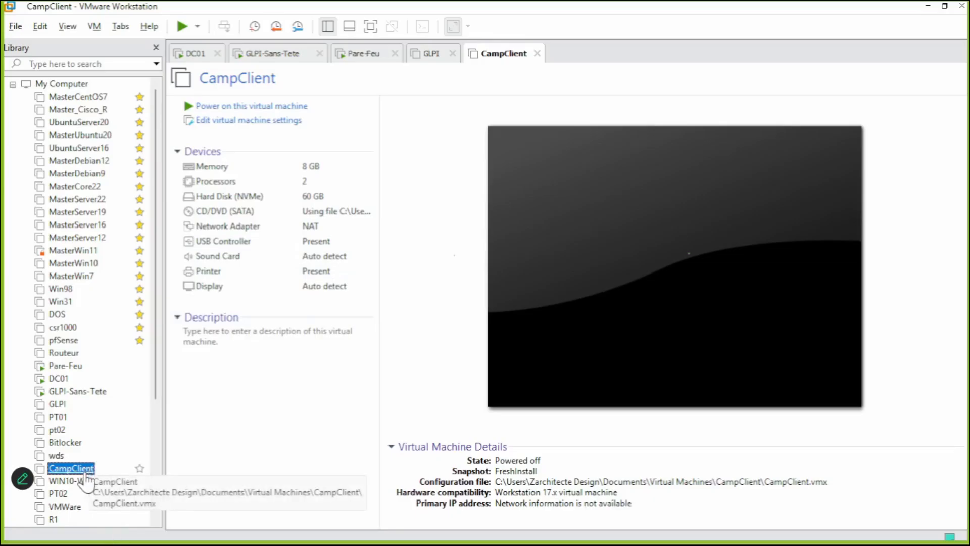
Delete the FreshInstall snapshot in CampClient's Snapshot Manager and close it.
{"action": "right_click", "coordinate": [86, 472]}
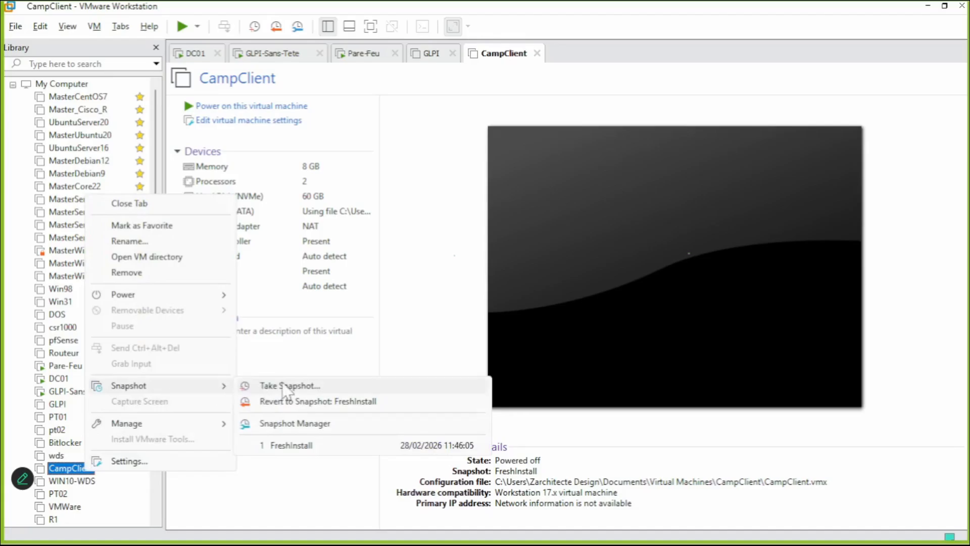
{"action": "left_click", "coordinate": [318, 423]}
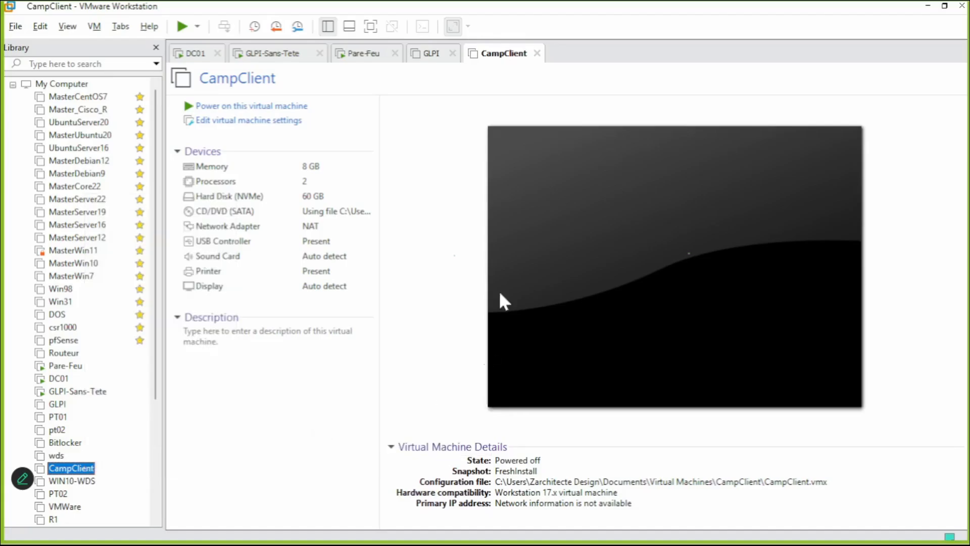
{"action": "left_click", "coordinate": [358, 143]}
{"action": "left_click", "coordinate": [716, 363]}
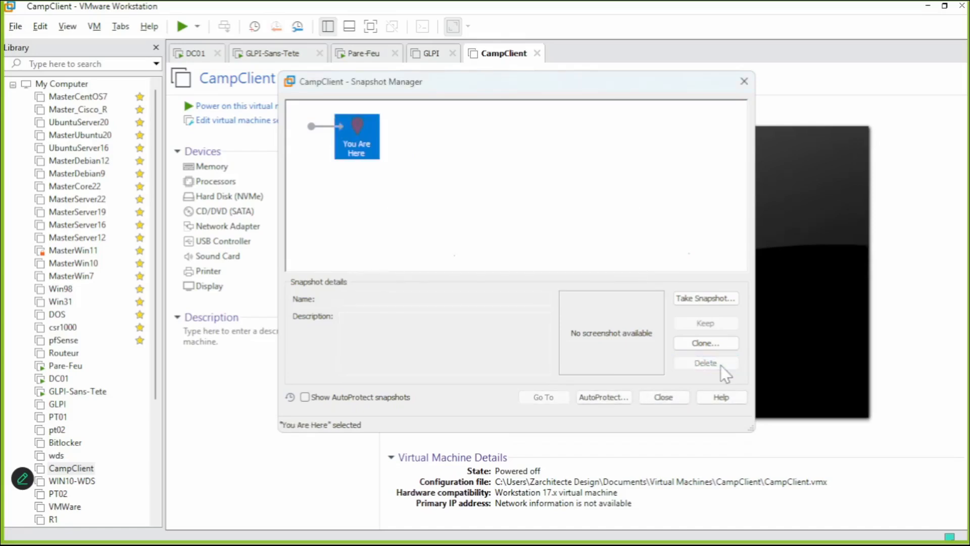
{"action": "left_click", "coordinate": [659, 401]}
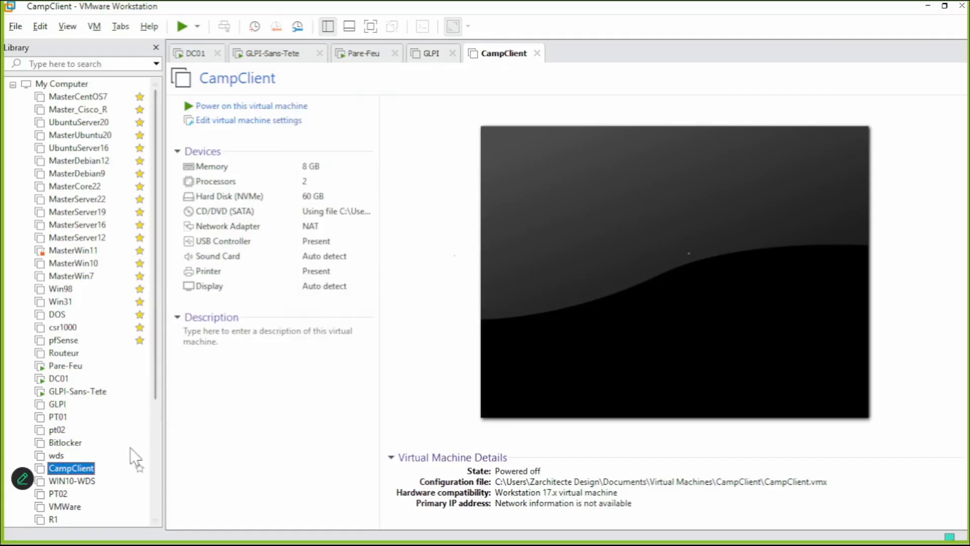
Reopen the Snapshot Manager to verify no snapshots remain, then close it.
{"action": "right_click", "coordinate": [96, 469]}
{"action": "mouse_move", "coordinate": [194, 392]}
{"action": "left_click", "coordinate": [302, 422]}
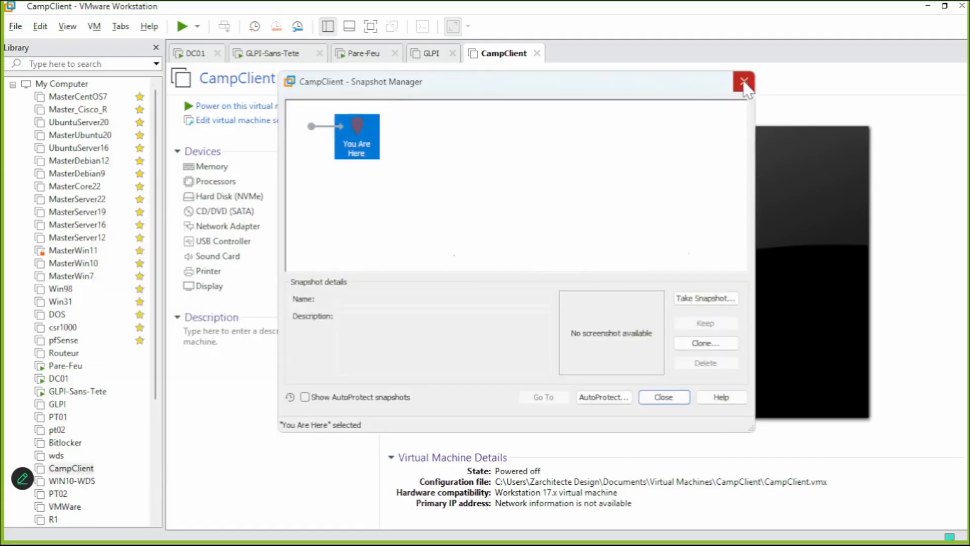
{"action": "left_click", "coordinate": [743, 80]}
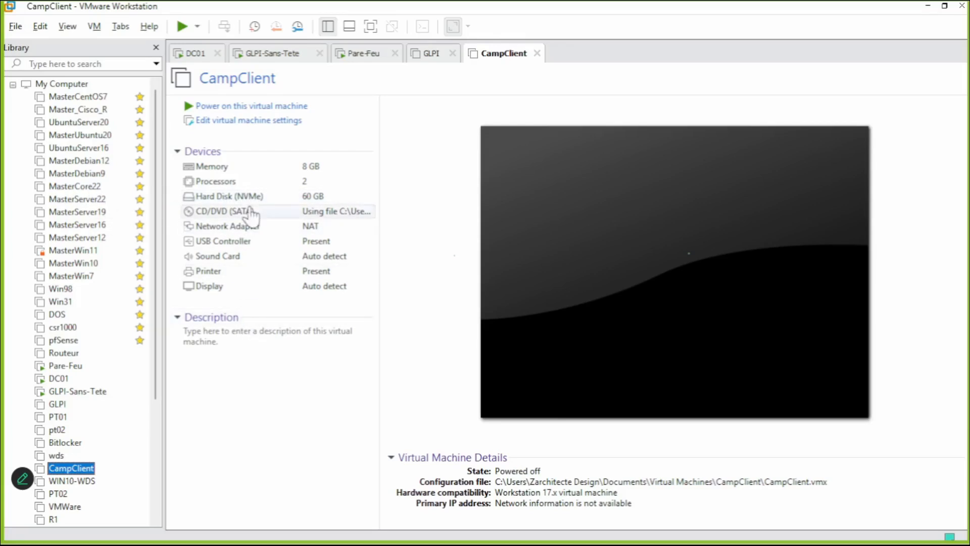
Open CampClient's settings and view the CD/DVD (SATA) drive's ISO image configuration.
{"action": "left_click", "coordinate": [256, 202]}
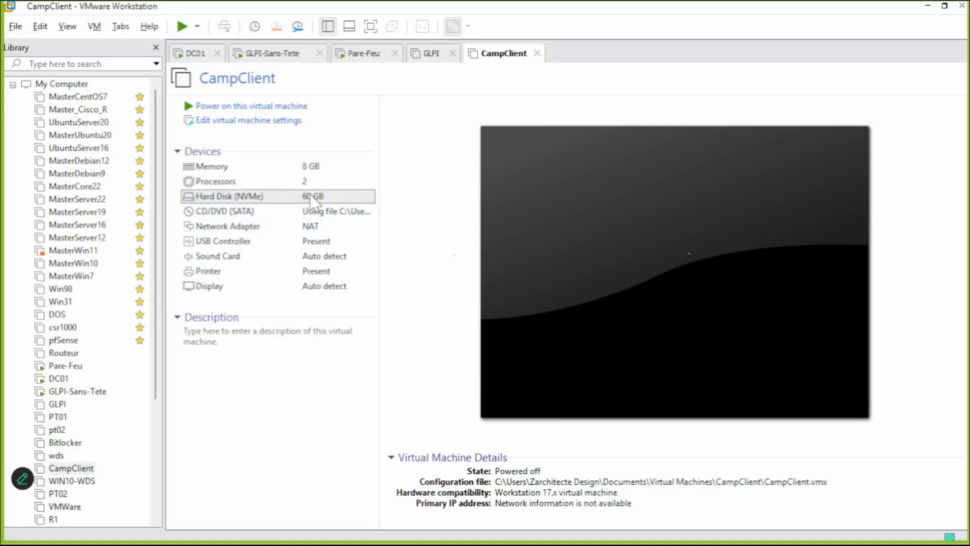
{"action": "key", "text": "Return"}
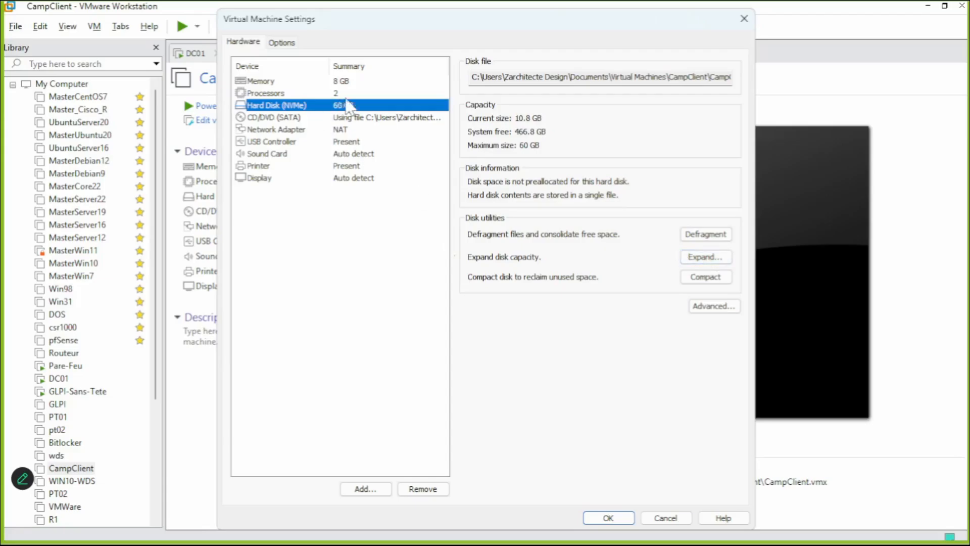
{"action": "left_click", "coordinate": [745, 20]}
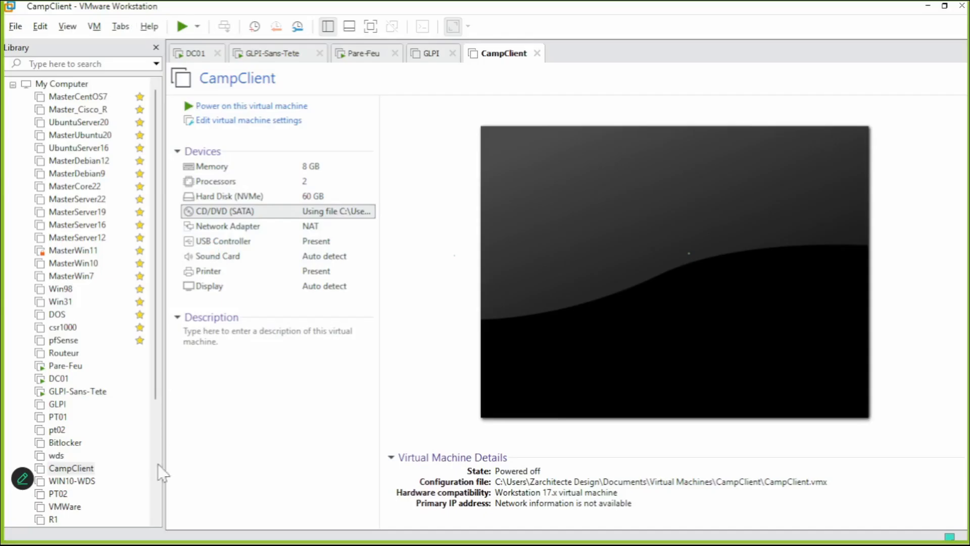
{"action": "double_click", "coordinate": [228, 210]}
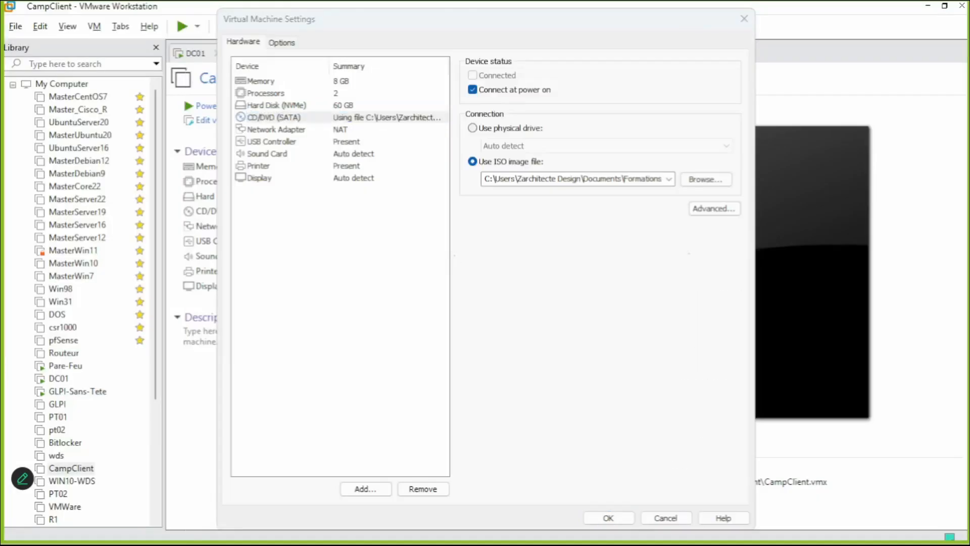
{"action": "key", "text": "alt+Tab"}
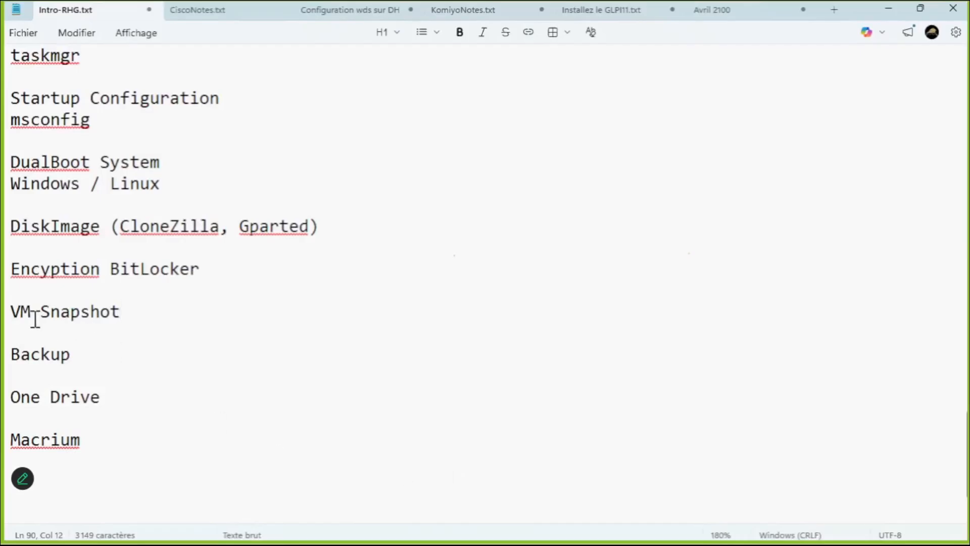
{"action": "left_click", "coordinate": [87, 439]}
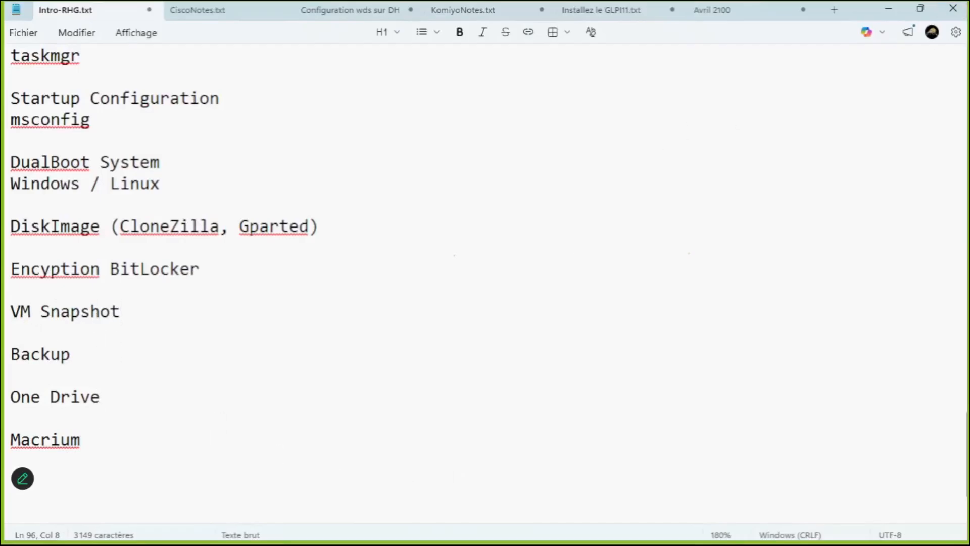
{"action": "left_click", "coordinate": [888, 9]}
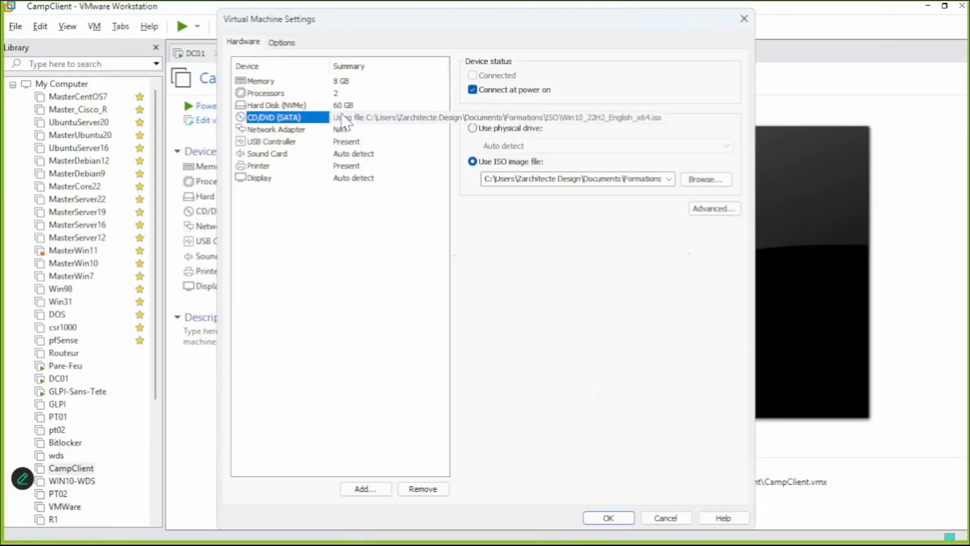
Cancel the settings after viewing the 60 GB NVMe disk, then select CampClient in the Library.
{"action": "left_click", "coordinate": [343, 107]}
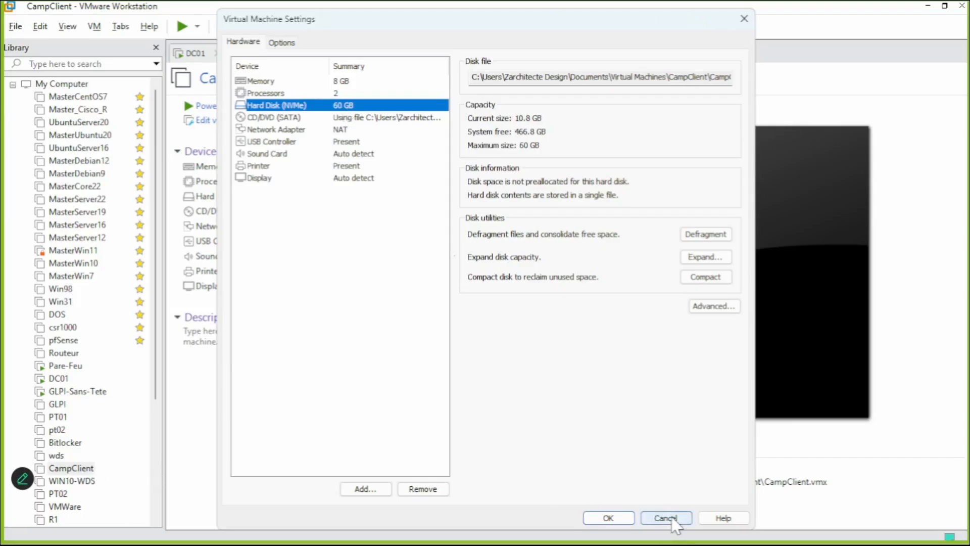
{"action": "left_click", "coordinate": [663, 518]}
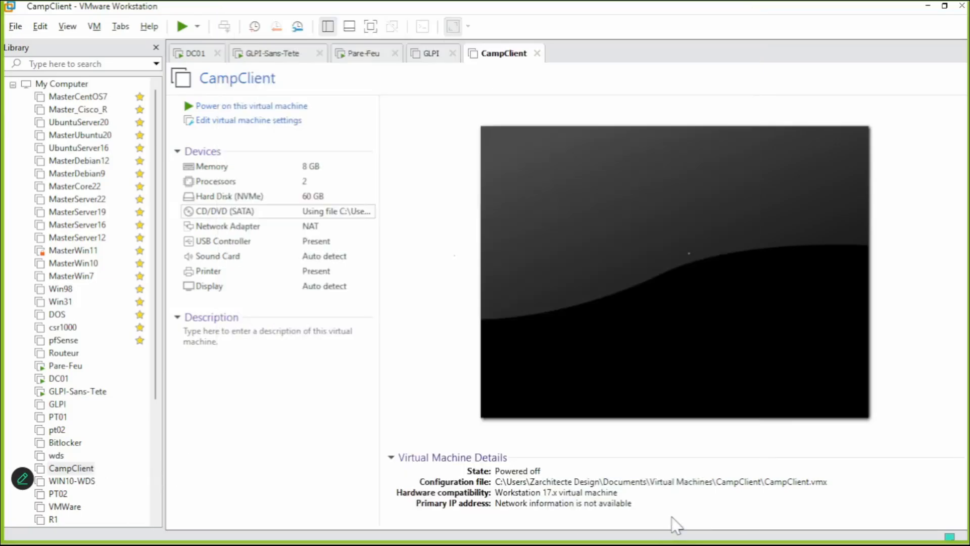
{"action": "left_click", "coordinate": [101, 471]}
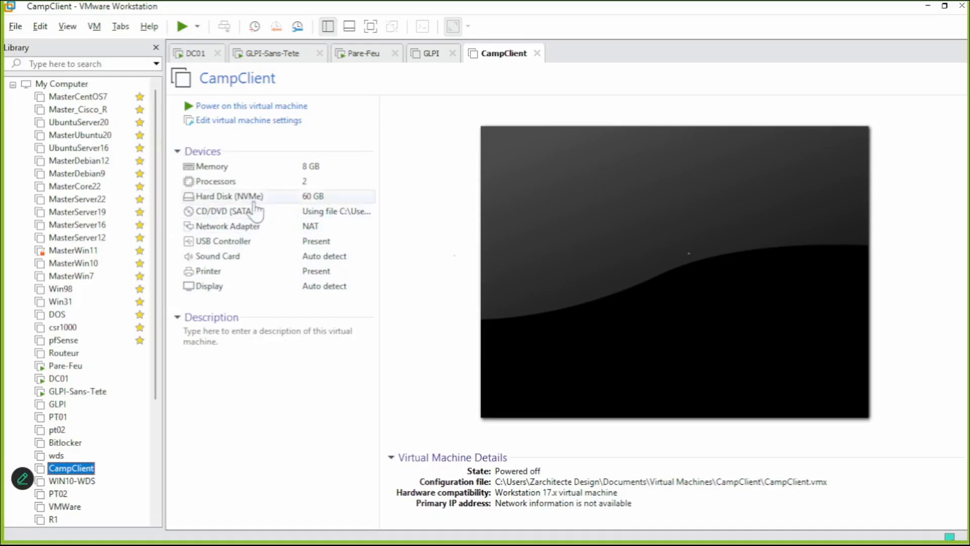
Start adding a new NVMe hard disk to CampClient, creating a brand new virtual disk.
{"action": "left_click", "coordinate": [263, 197]}
{"action": "double_click", "coordinate": [263, 198]}
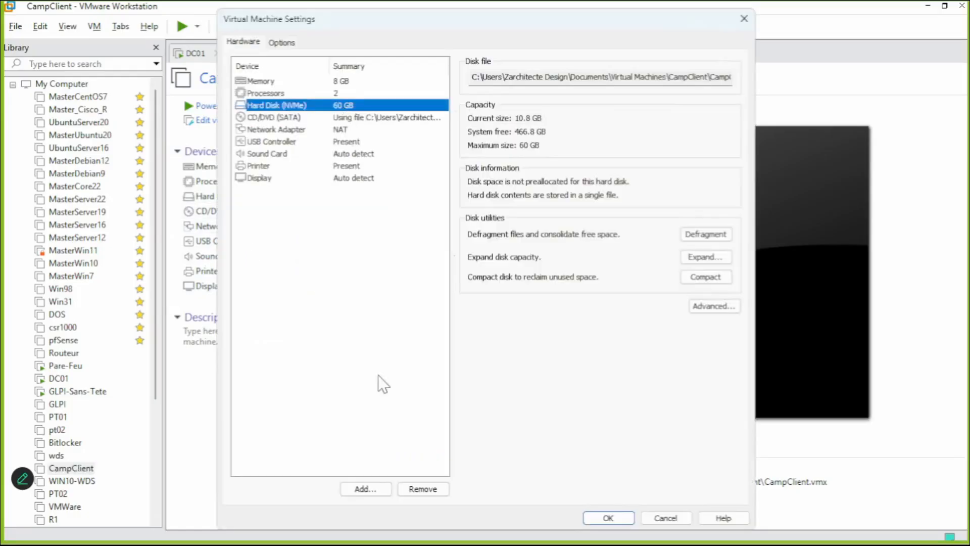
{"action": "left_click", "coordinate": [362, 488]}
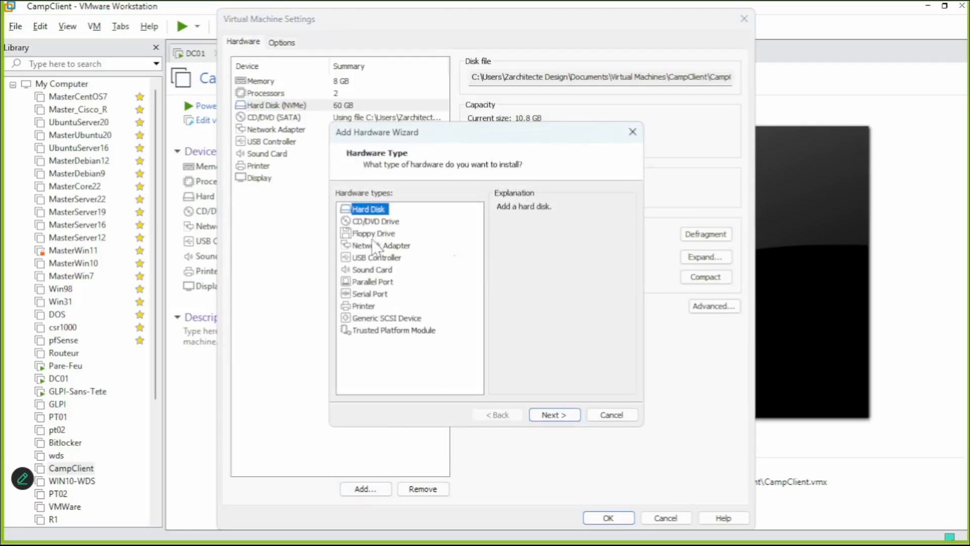
{"action": "left_click", "coordinate": [564, 417]}
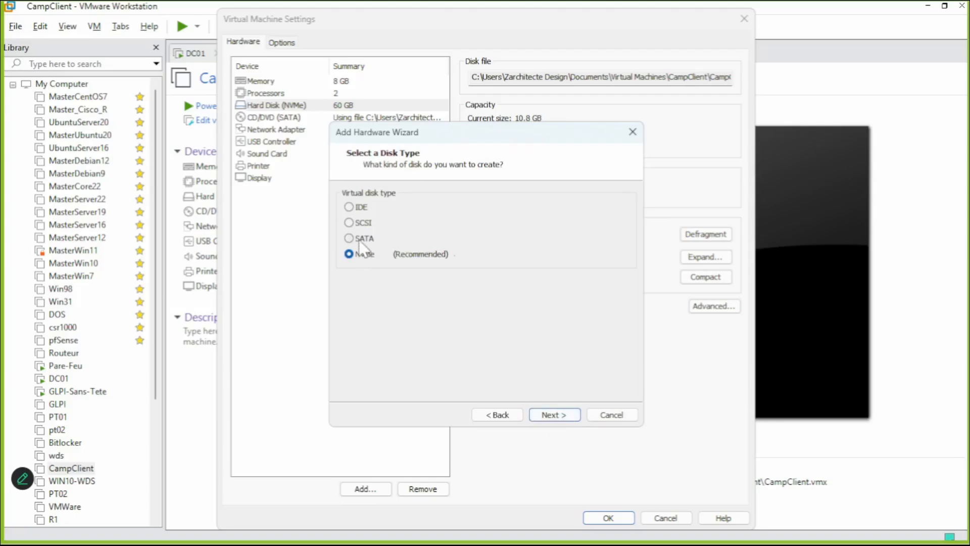
{"action": "left_click", "coordinate": [360, 253]}
{"action": "left_click", "coordinate": [551, 416]}
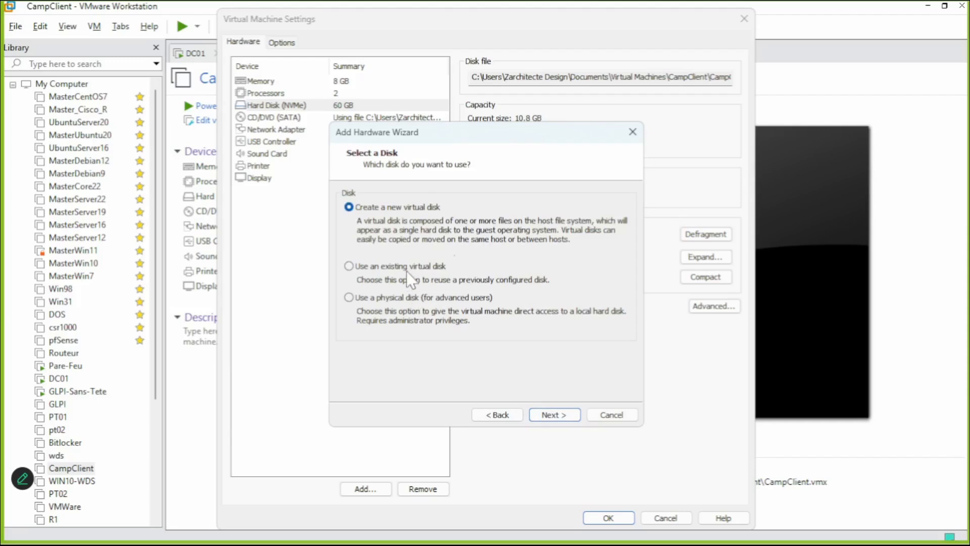
{"action": "left_click", "coordinate": [549, 416]}
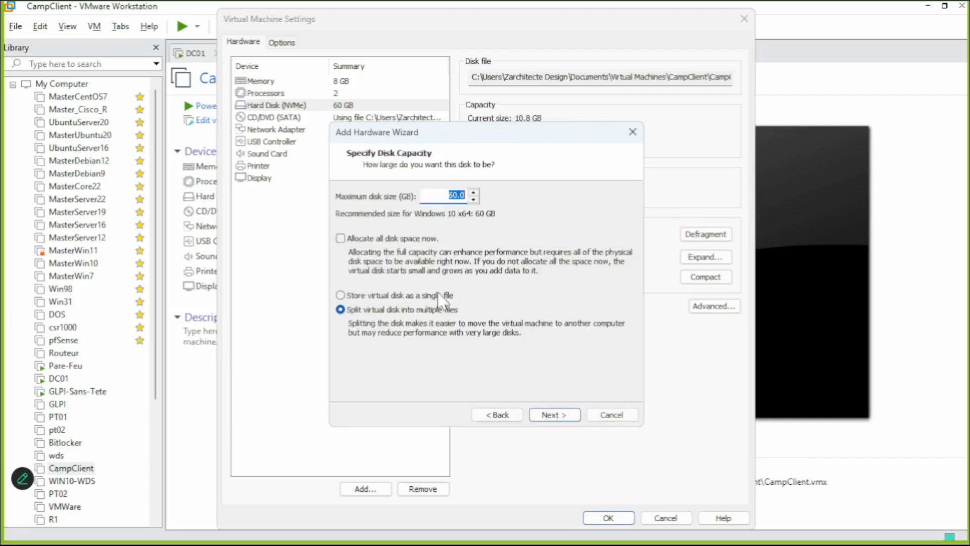
Make the new disk 50 GB stored as a single file, then save the settings.
{"action": "type", "text": "50"}
{"action": "left_click", "coordinate": [386, 295]}
{"action": "left_click", "coordinate": [554, 414]}
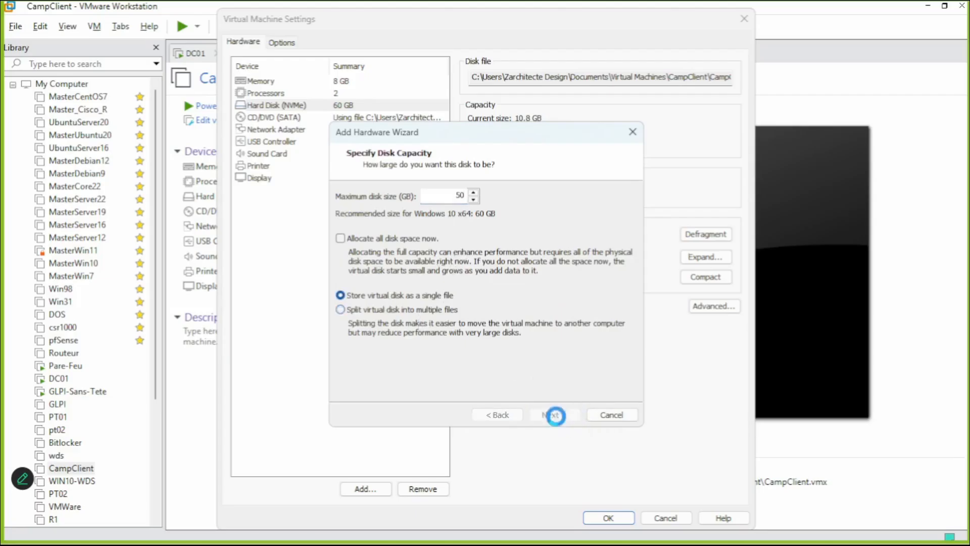
{"action": "left_click", "coordinate": [556, 416]}
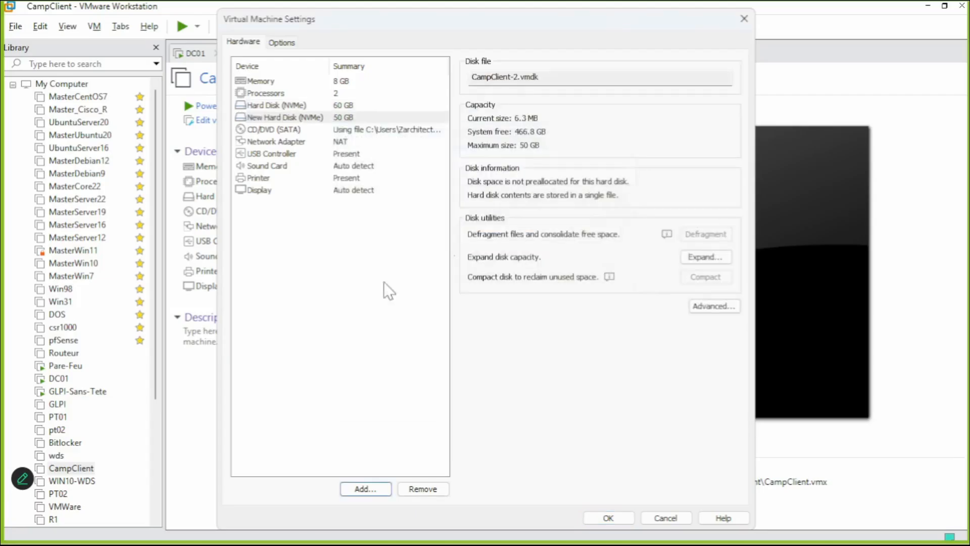
{"action": "left_click", "coordinate": [327, 116]}
{"action": "left_click", "coordinate": [329, 105]}
{"action": "left_click", "coordinate": [329, 118]}
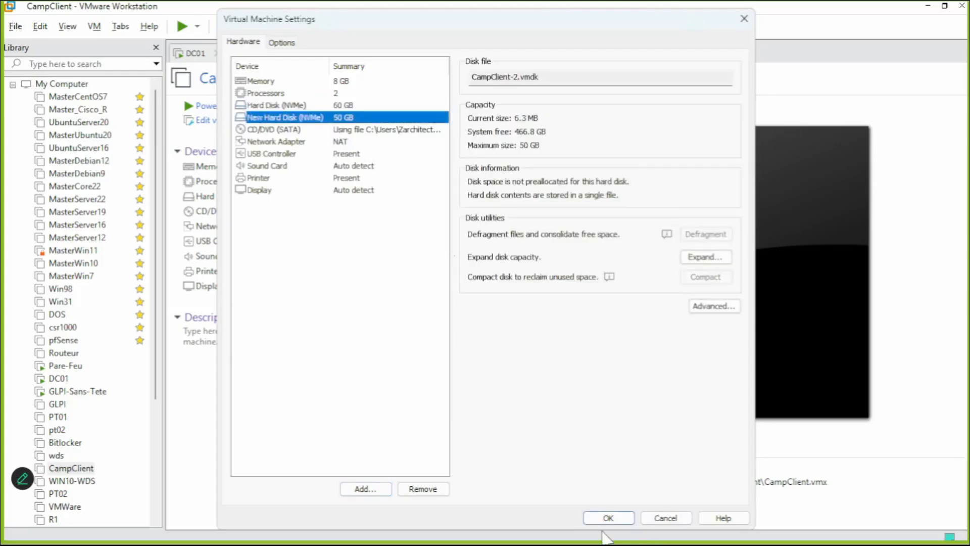
{"action": "left_click", "coordinate": [606, 518]}
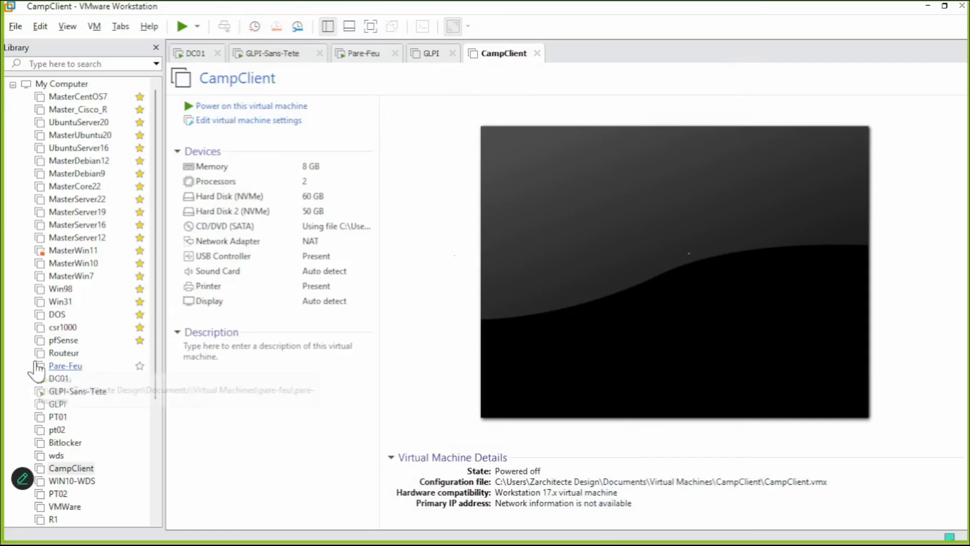
Power on CampClient and let it boot to the Windows 10 desktop.
{"action": "left_click", "coordinate": [187, 32]}
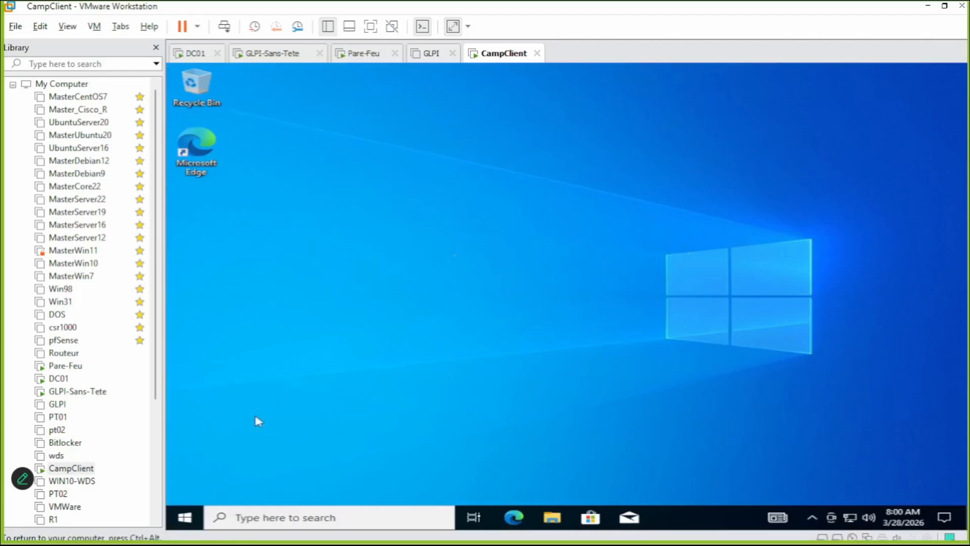
Type 'disk' in the guest's Run prompt, cancel it, and reopen the Win+X menu.
{"action": "right_click", "coordinate": [193, 521]}
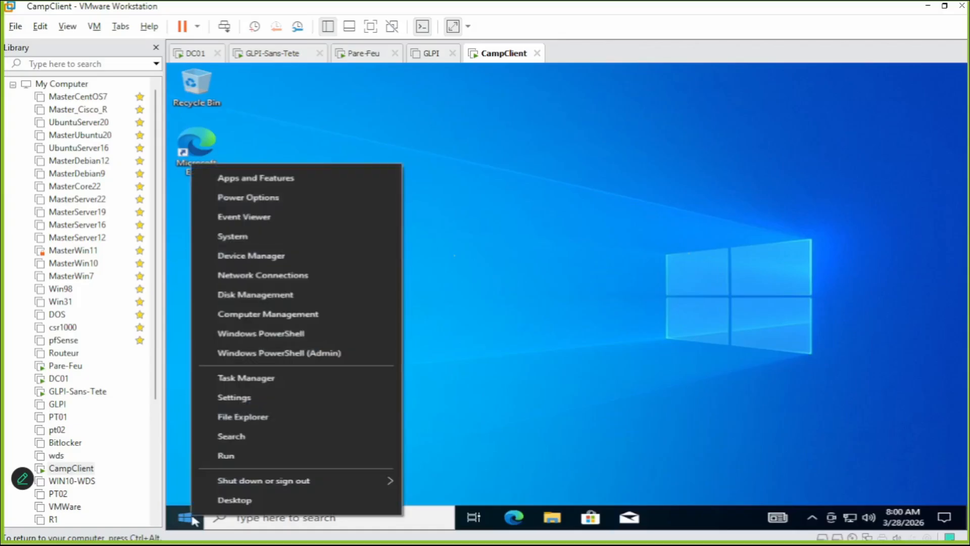
{"action": "left_click", "coordinate": [223, 454]}
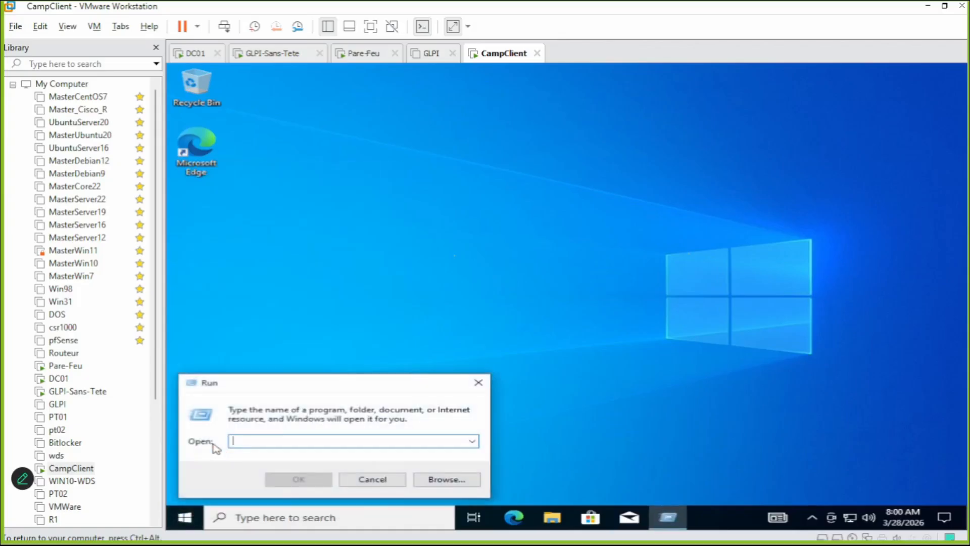
{"action": "type", "text": "disk"}
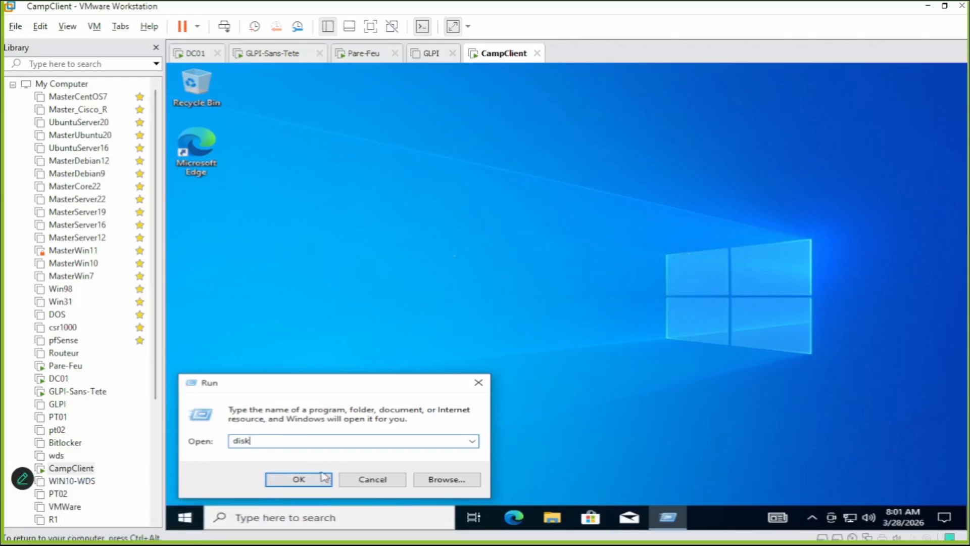
{"action": "left_click", "coordinate": [348, 481]}
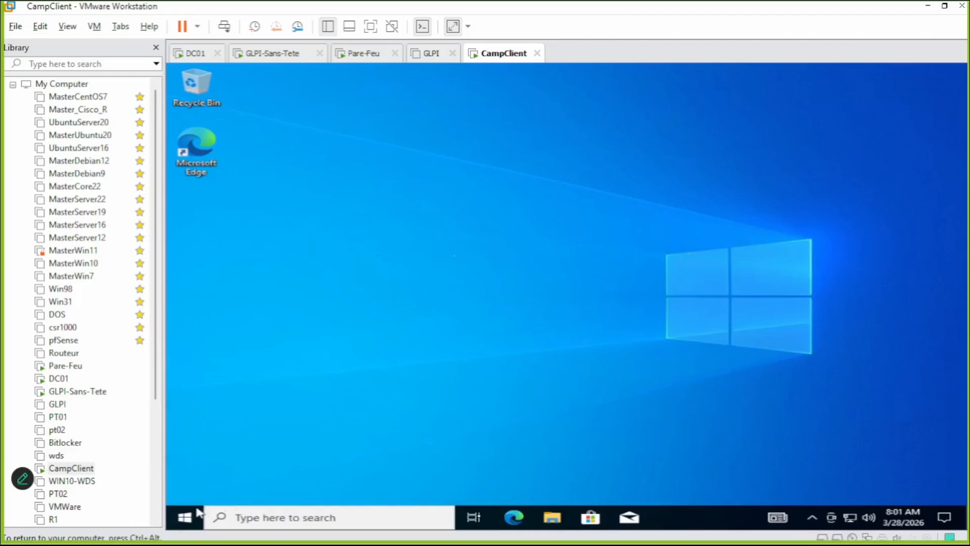
{"action": "right_click", "coordinate": [198, 516]}
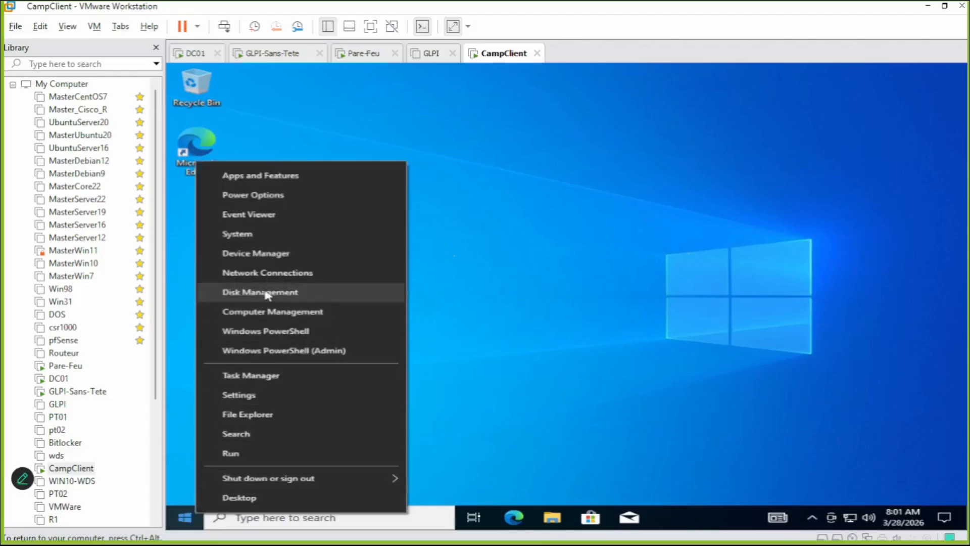
Launch Disk Management and initialize Disk 1 with the MBR partition style.
{"action": "left_click", "coordinate": [298, 292]}
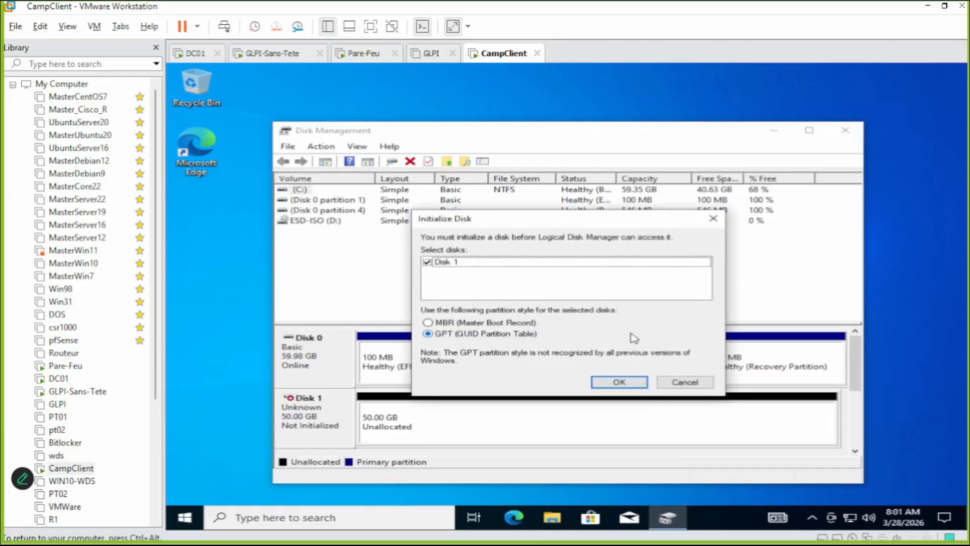
{"action": "left_click", "coordinate": [529, 323]}
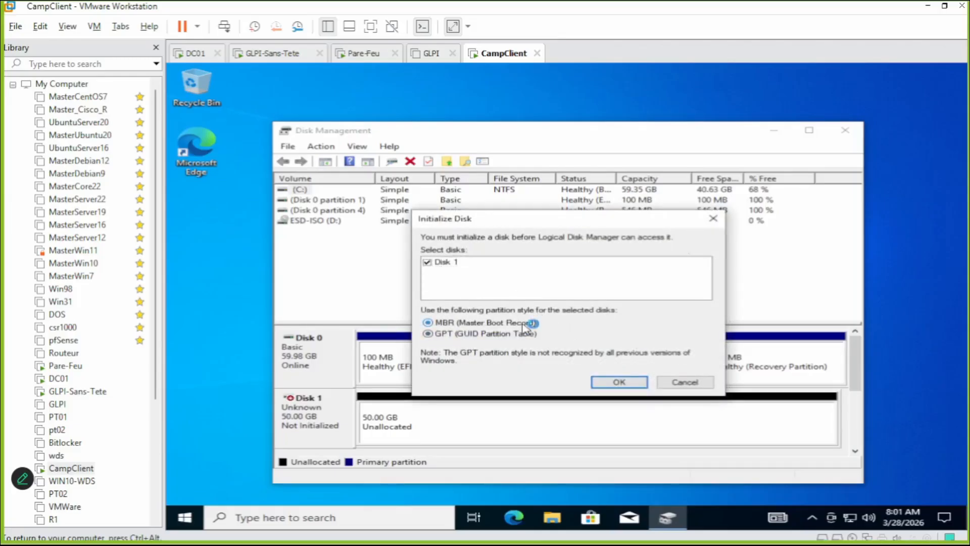
{"action": "left_click", "coordinate": [619, 382]}
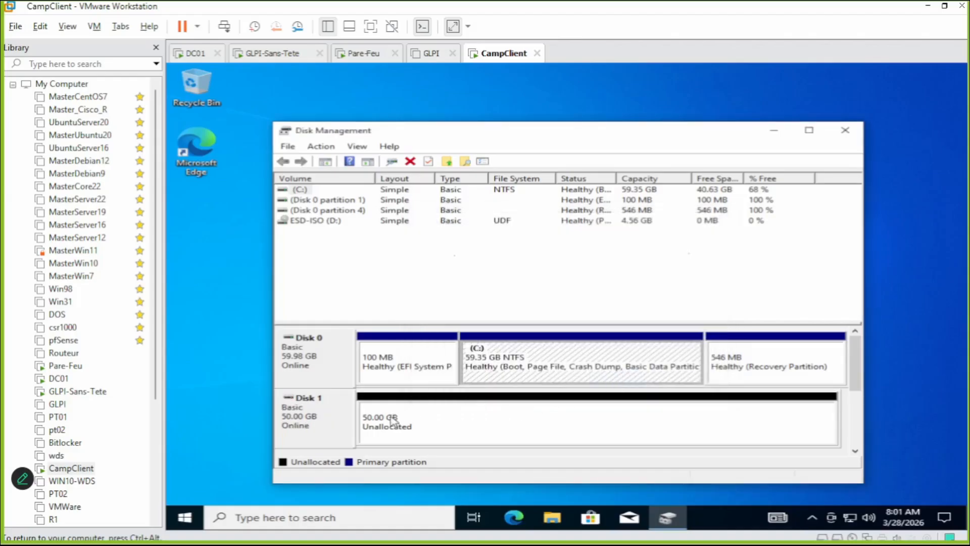
Create a full 50 GB NTFS simple volume on Disk 1 as drive E: labelled Backup.
{"action": "right_click", "coordinate": [428, 410]}
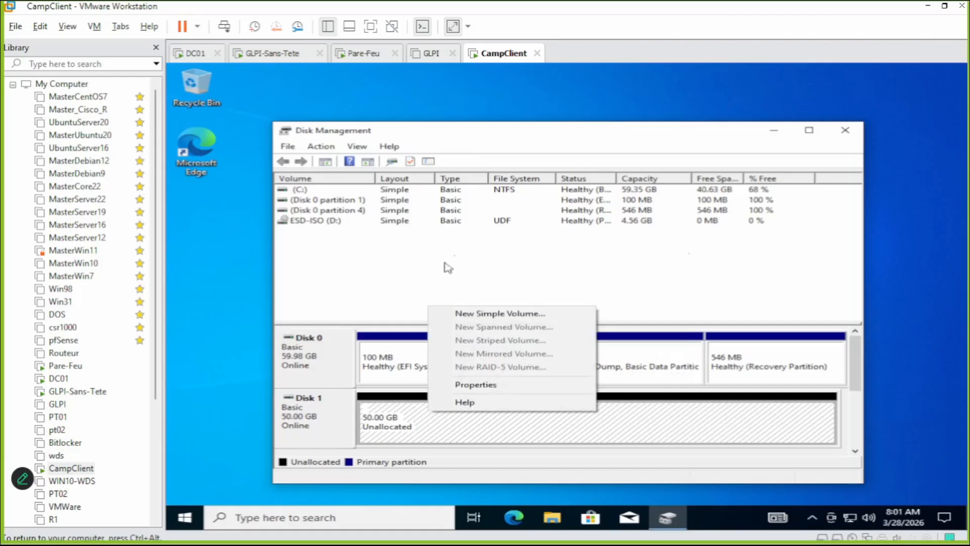
{"action": "left_click", "coordinate": [555, 319]}
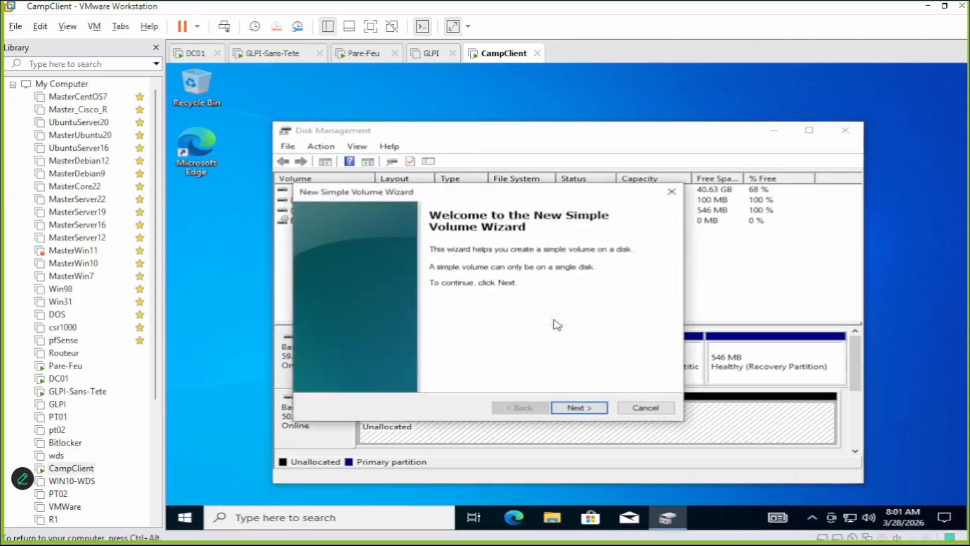
{"action": "left_click", "coordinate": [579, 407]}
{"action": "left_click", "coordinate": [579, 407]}
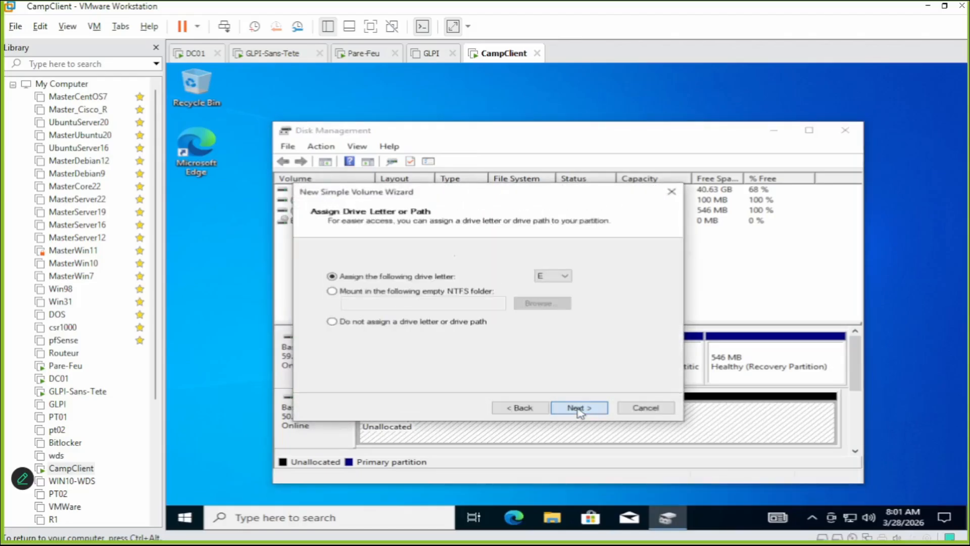
{"action": "left_click", "coordinate": [578, 407]}
{"action": "left_click_drag", "start_coordinate": [542, 335], "coordinate": [389, 325]}
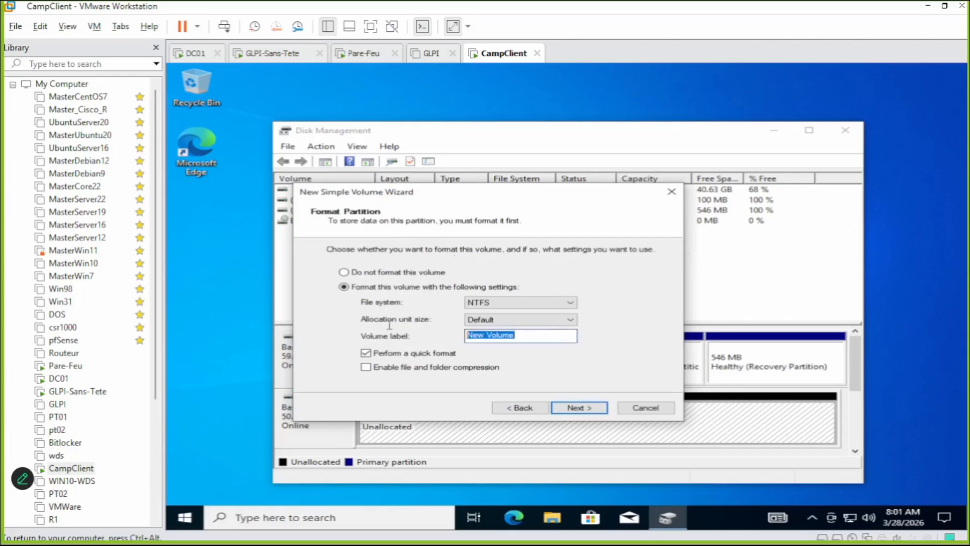
{"action": "type", "text": "Backup"}
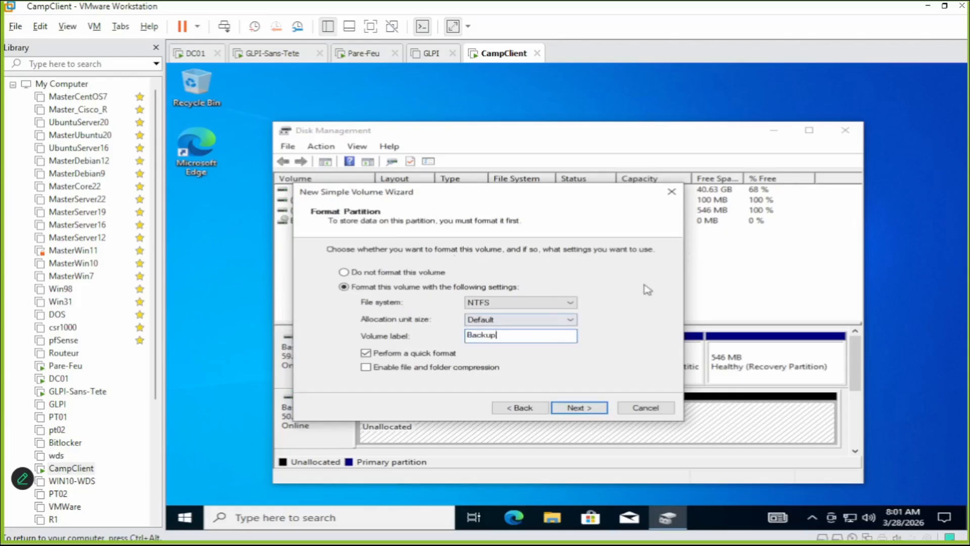
{"action": "left_click", "coordinate": [599, 409]}
{"action": "left_click", "coordinate": [598, 408]}
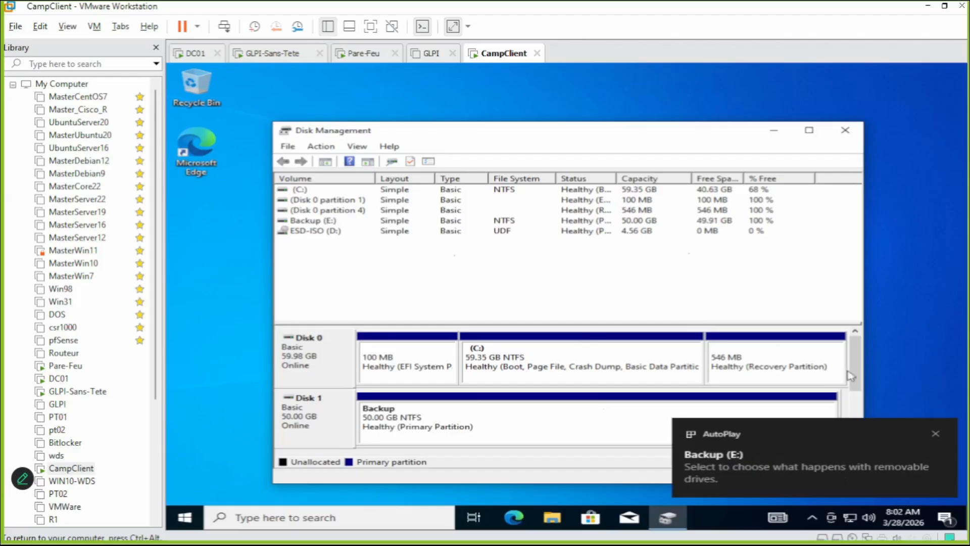
{"action": "left_click", "coordinate": [935, 433]}
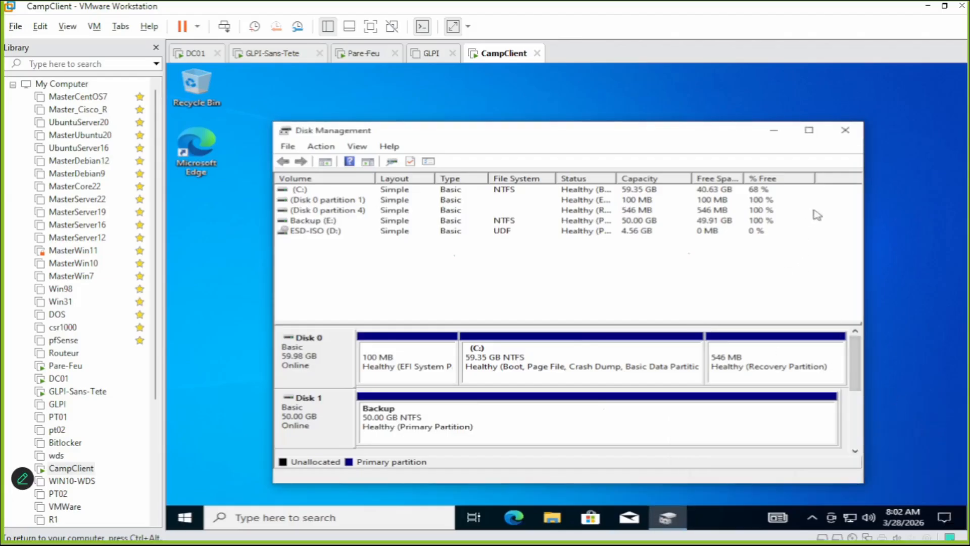
Close Disk Management and shut down the CampClient guest from the Start menu.
{"action": "left_click", "coordinate": [860, 133]}
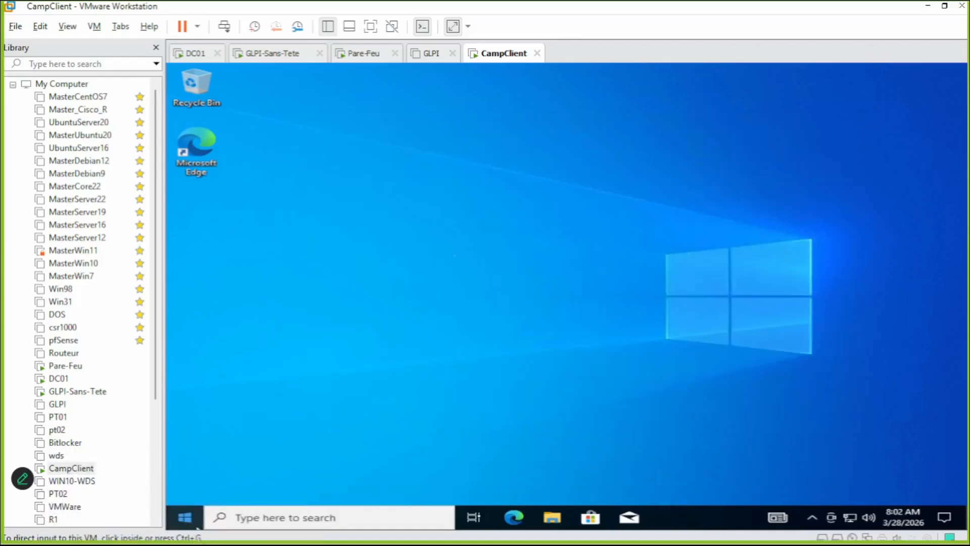
{"action": "left_click", "coordinate": [225, 478]}
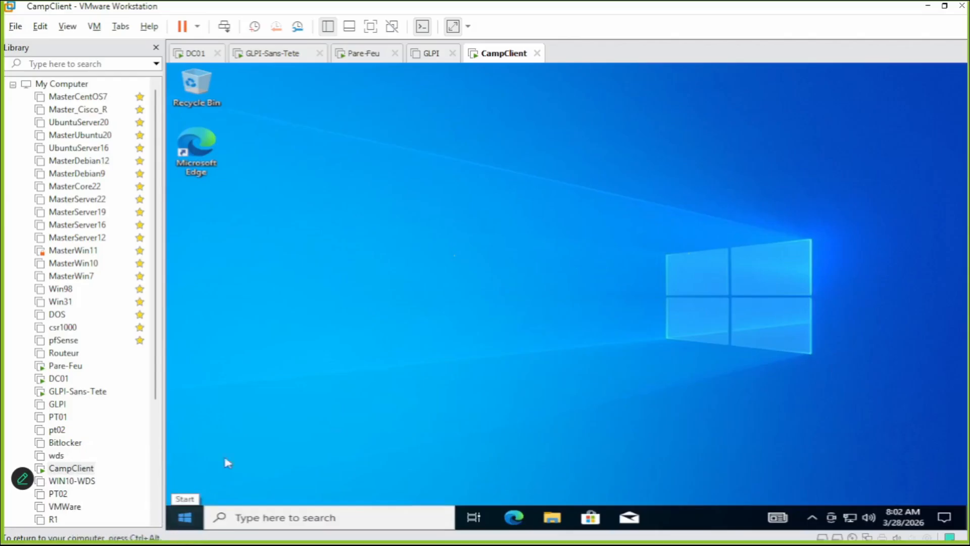
{"action": "left_click", "coordinate": [185, 517]}
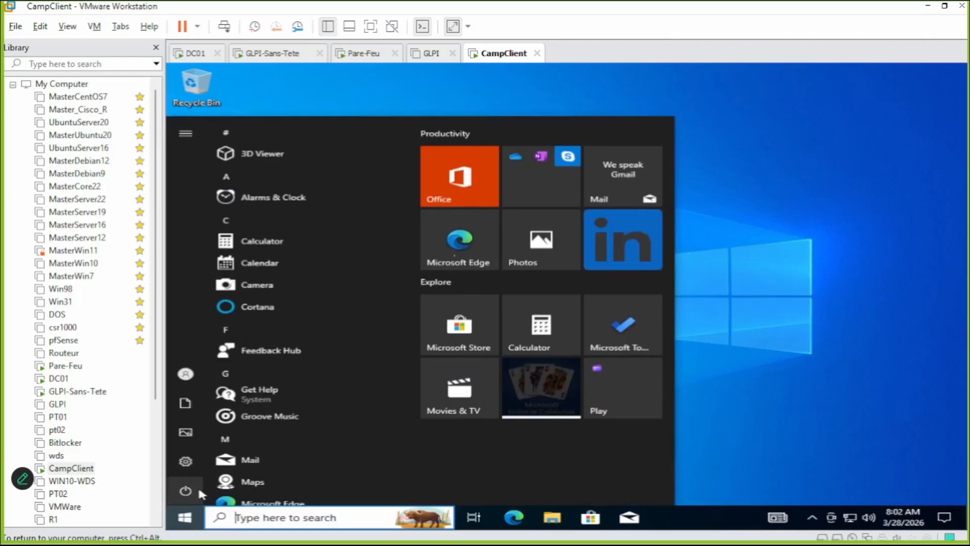
{"action": "left_click", "coordinate": [195, 488]}
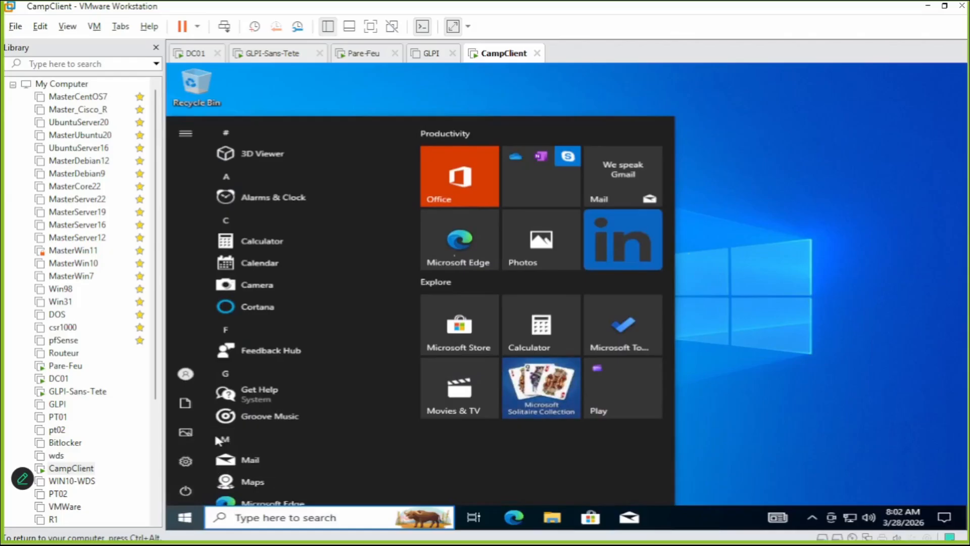
{"action": "left_click", "coordinate": [217, 439]}
Open CampClient's settings with Ctrl+D and browse for a different ISO for the CD/DVD drive.
{"action": "right_click", "coordinate": [91, 469]}
{"action": "key", "text": "Escape"}
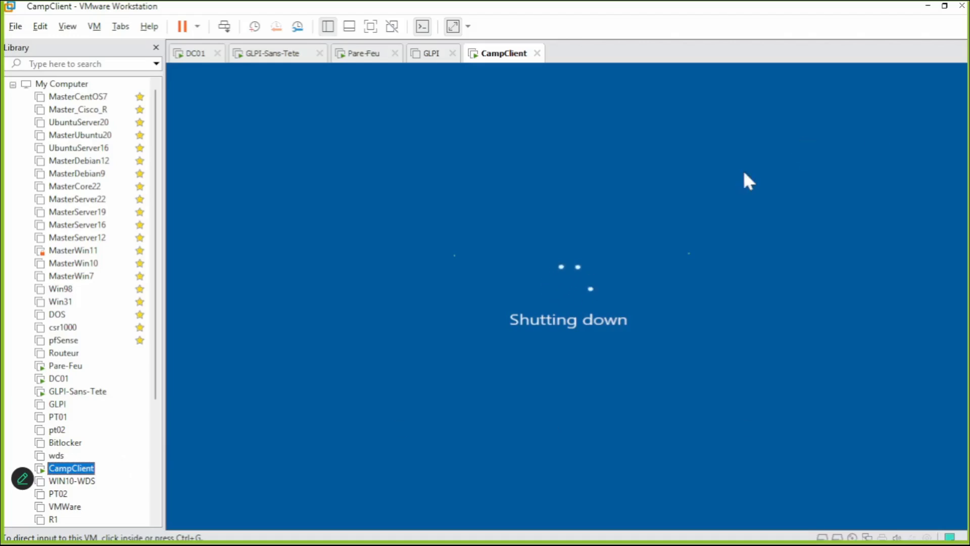
{"action": "key", "text": "ctrl+d"}
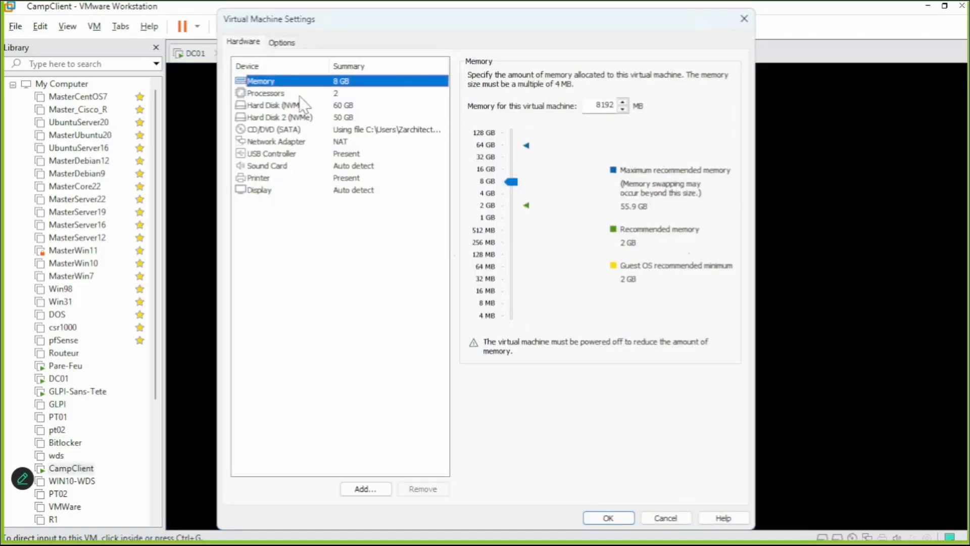
{"action": "left_click", "coordinate": [294, 129]}
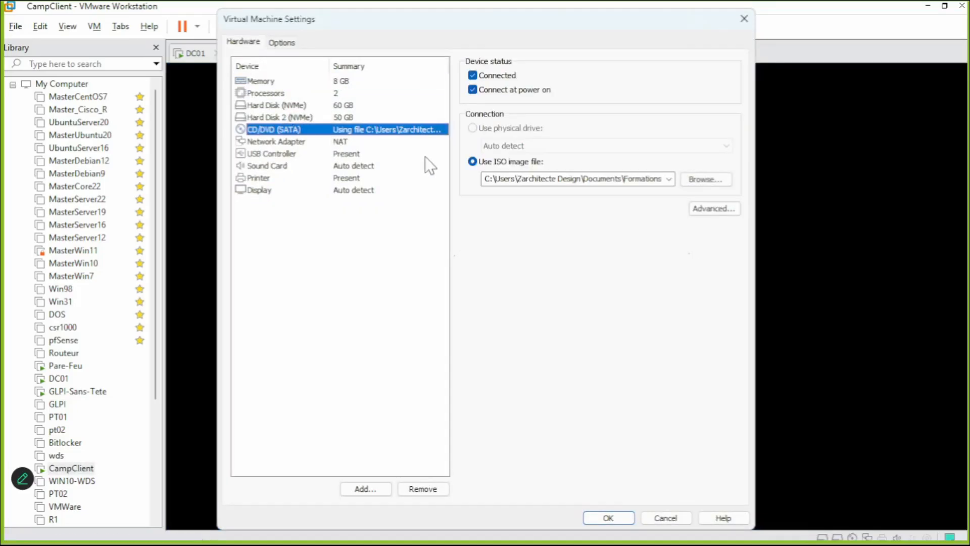
{"action": "left_click", "coordinate": [689, 183]}
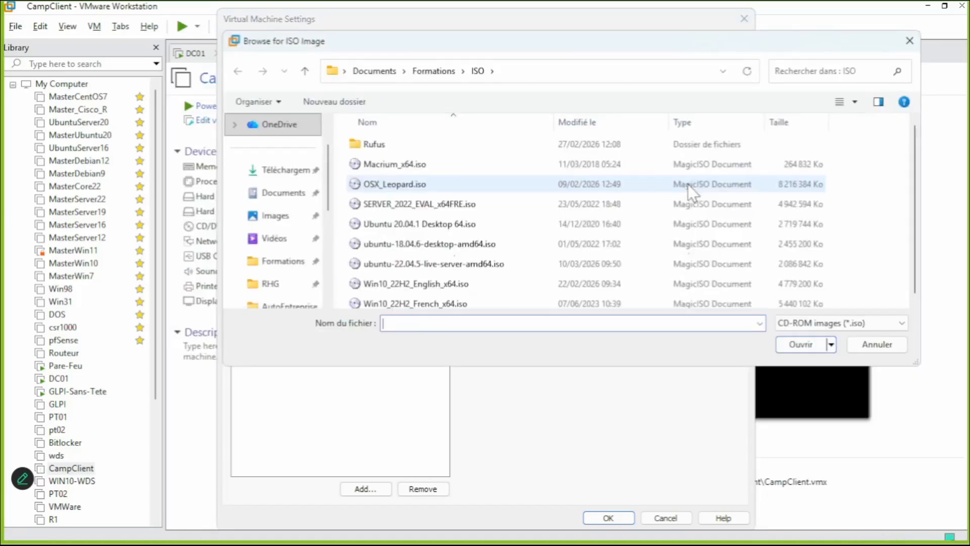
Load Macrium7.iso from the ImageDisque folder into the CD/DVD drive and confirm with OK.
{"action": "left_click", "coordinate": [443, 76]}
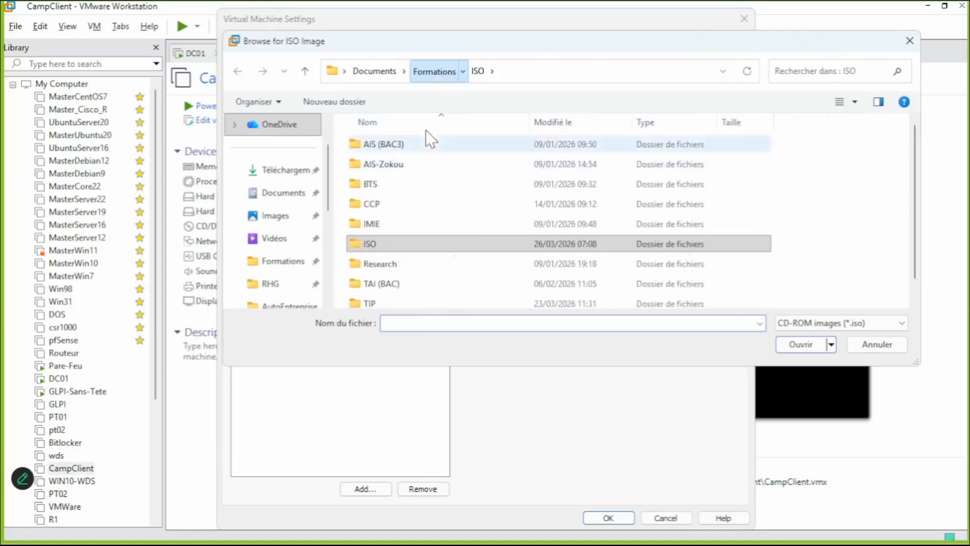
{"action": "double_click", "coordinate": [392, 283]}
{"action": "scroll", "coordinate": [393, 272], "scroll_direction": "down", "scroll_amount": 3}
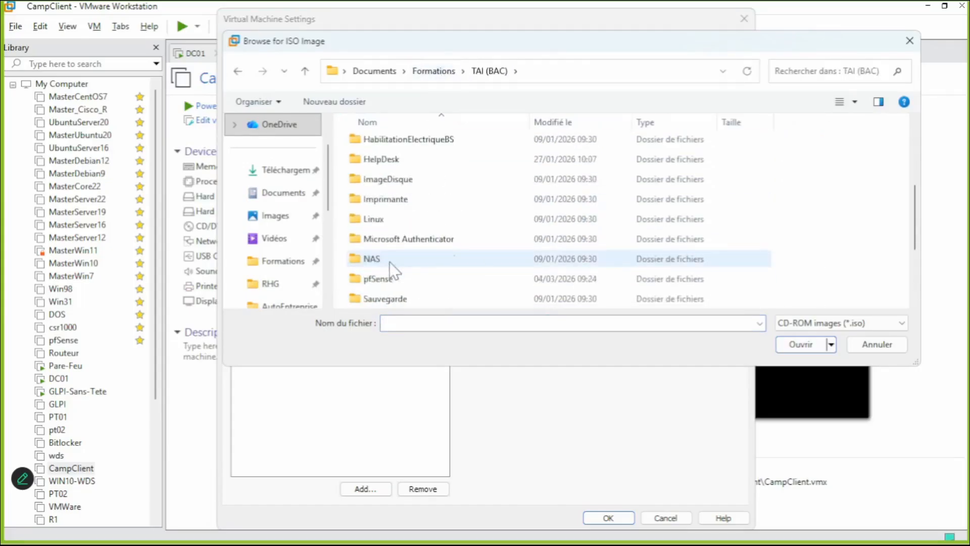
{"action": "double_click", "coordinate": [393, 297]}
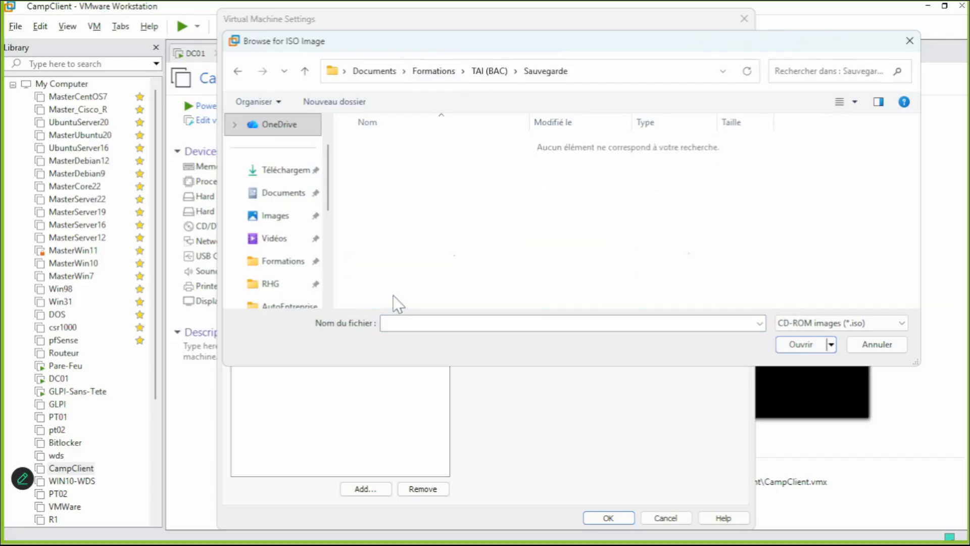
{"action": "left_click", "coordinate": [489, 71]}
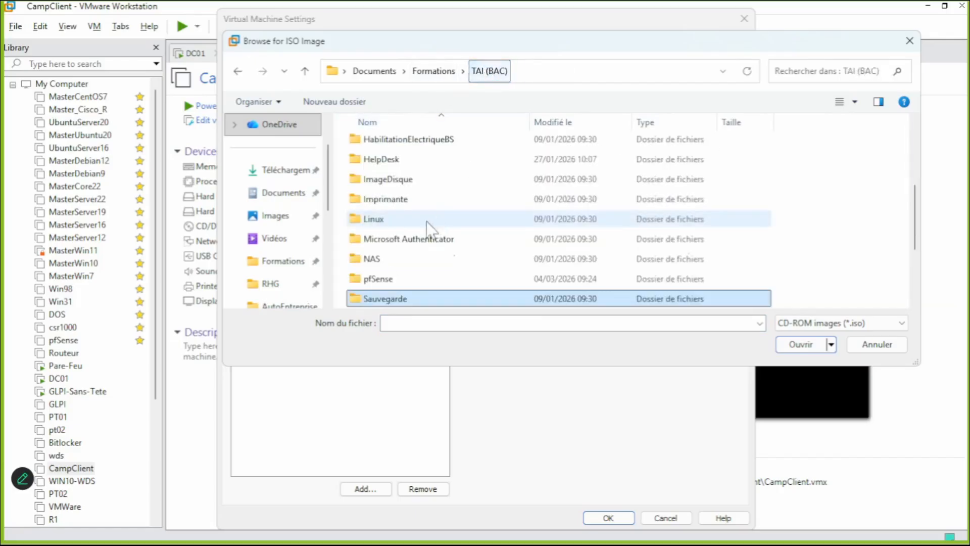
{"action": "scroll", "coordinate": [401, 227], "scroll_direction": "down", "scroll_amount": 1}
{"action": "scroll", "coordinate": [402, 209], "scroll_direction": "up", "scroll_amount": 1}
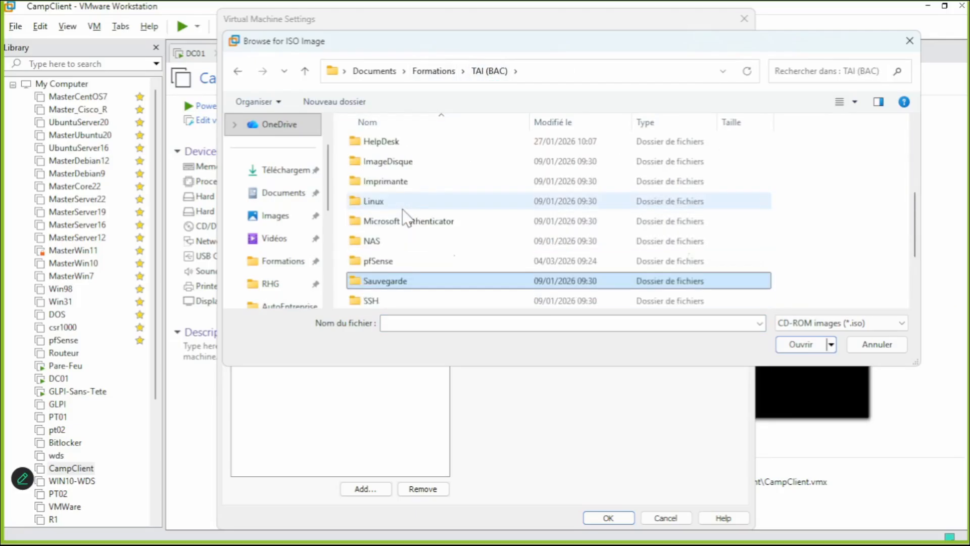
{"action": "double_click", "coordinate": [409, 163]}
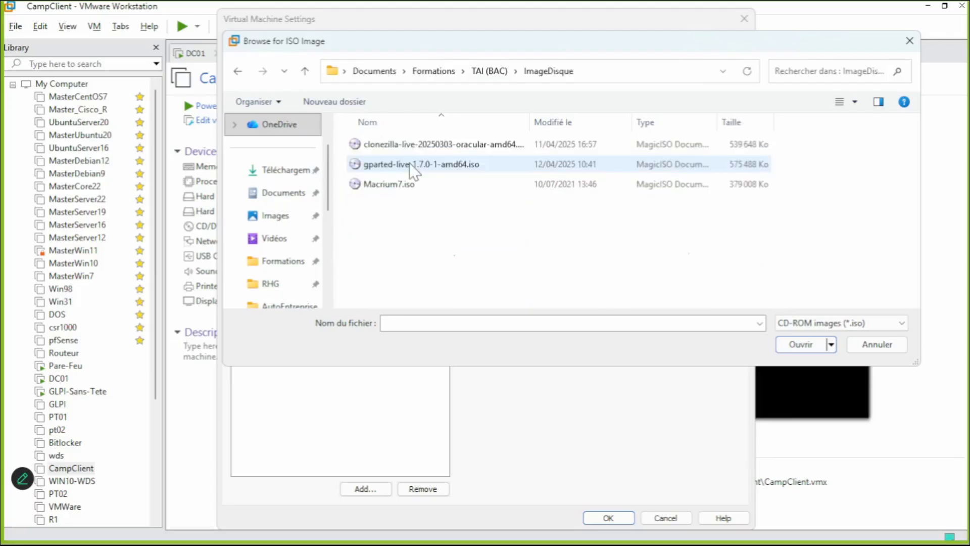
{"action": "double_click", "coordinate": [403, 185]}
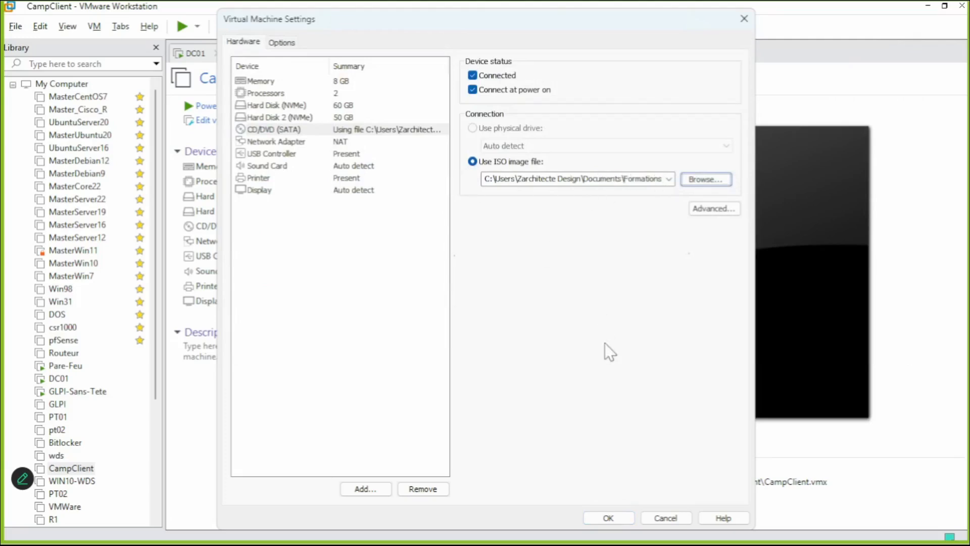
{"action": "left_click", "coordinate": [609, 518]}
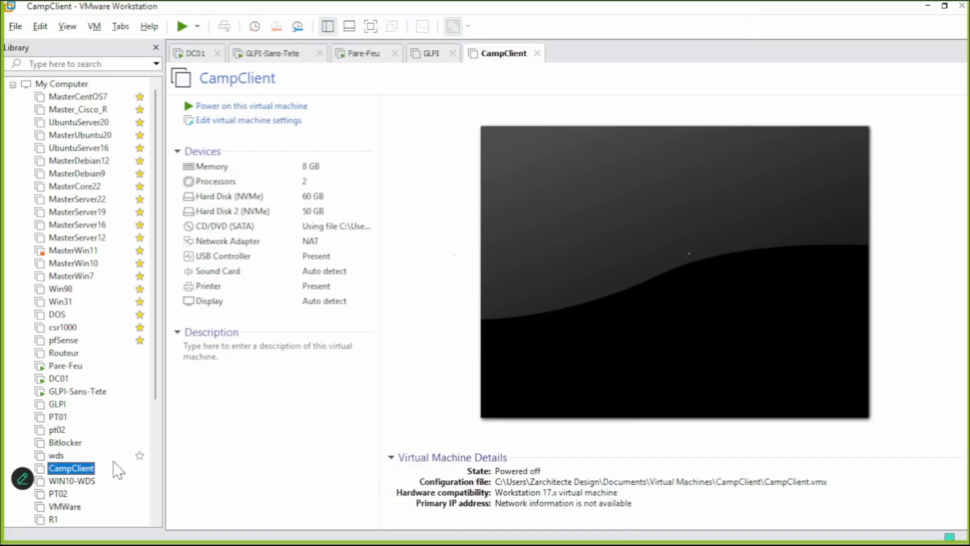
Power on CampClient straight into its firmware from the Library's Power menu.
{"action": "right_click", "coordinate": [90, 469]}
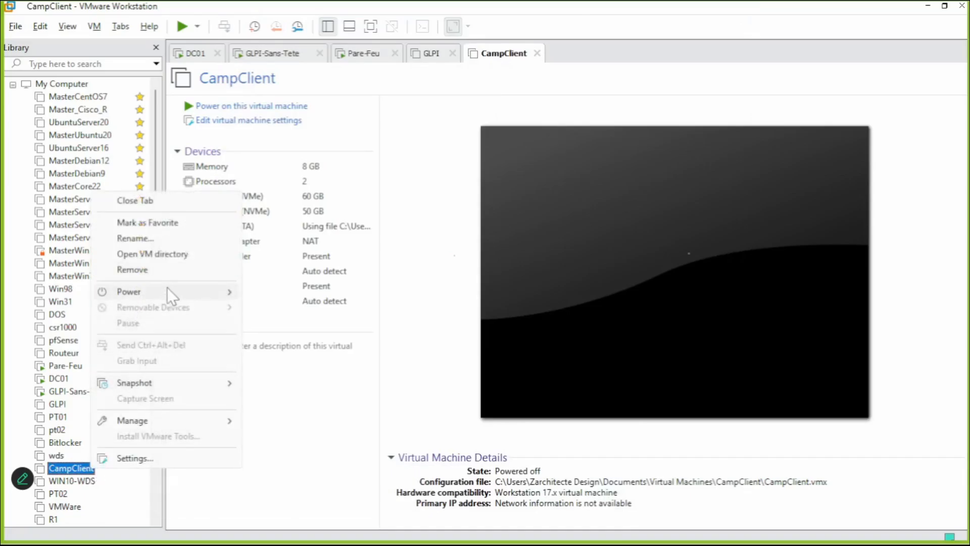
{"action": "mouse_move", "coordinate": [172, 296]}
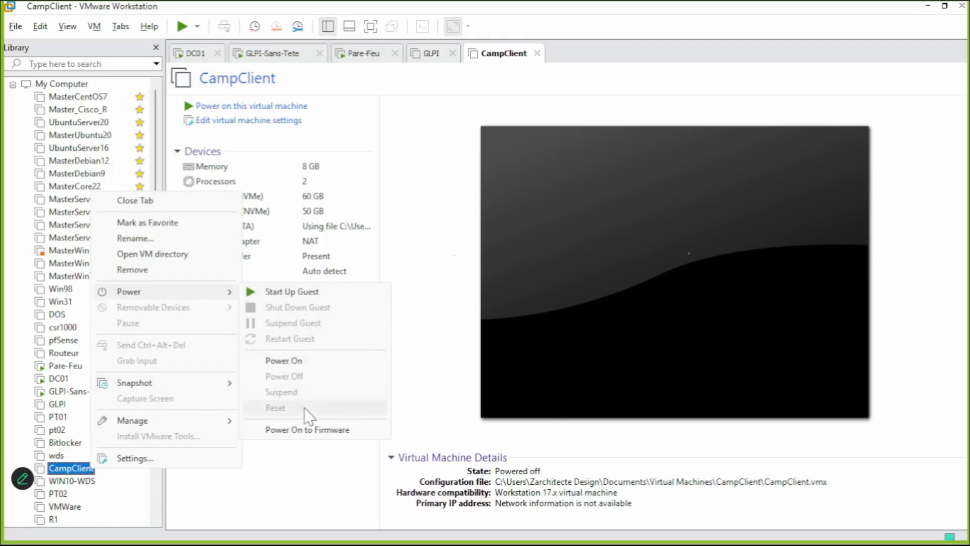
{"action": "left_click", "coordinate": [329, 430]}
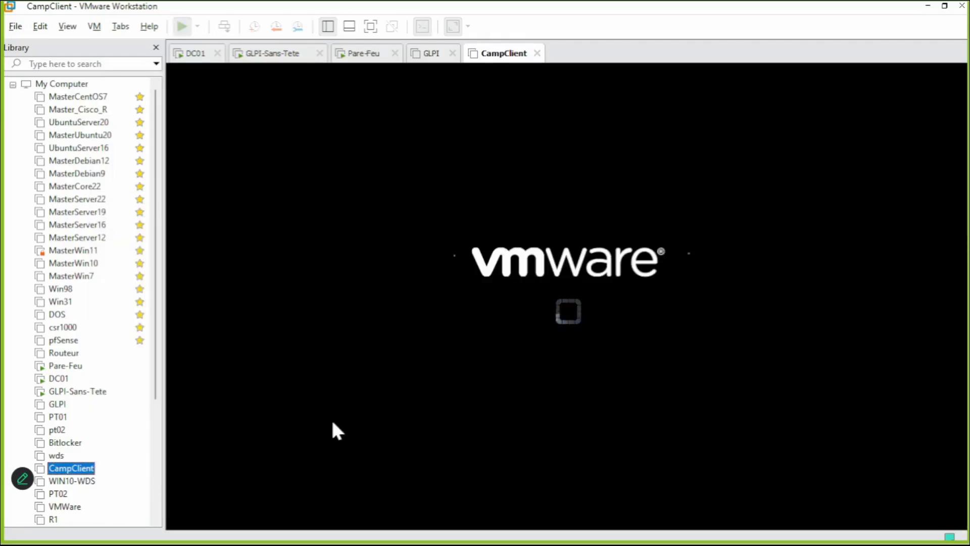
Enter CampClient's EFI firmware setup and open Configure boot options.
{"action": "left_click", "coordinate": [364, 357]}
{"action": "key", "text": "Down"}
{"action": "key", "text": "Down"}
{"action": "key", "text": "Down"}
{"action": "key", "text": "Down"}
{"action": "key", "text": "Down"}
{"action": "key", "text": "Down"}
{"action": "key", "text": "Down"}
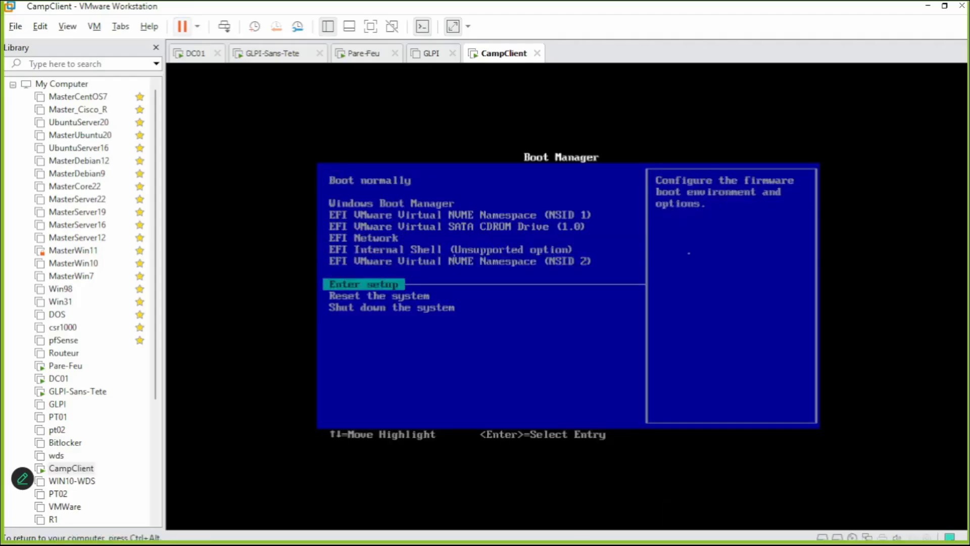
{"action": "key", "text": "Return"}
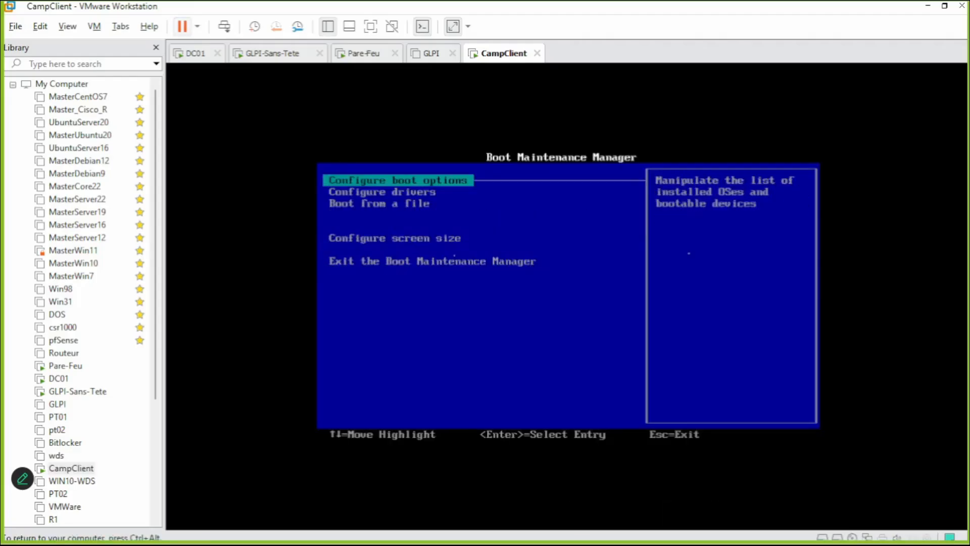
{"action": "key", "text": "Down"}
{"action": "key", "text": "Down"}
{"action": "key", "text": "Up"}
{"action": "key", "text": "Up"}
{"action": "key", "text": "Return"}
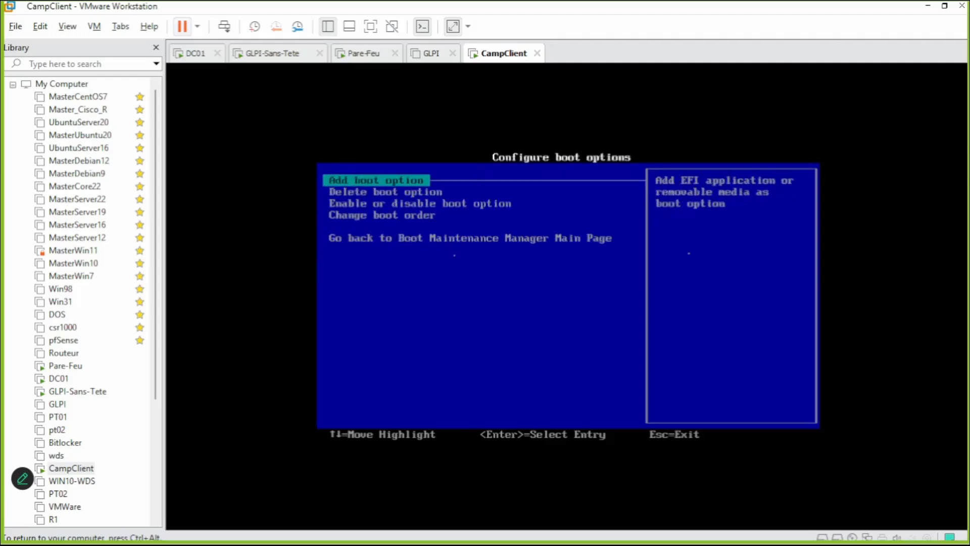
Open the Change boot order page and its editable list of boot entries.
{"action": "key", "text": "Down"}
{"action": "key", "text": "Down"}
{"action": "key", "text": "Down"}
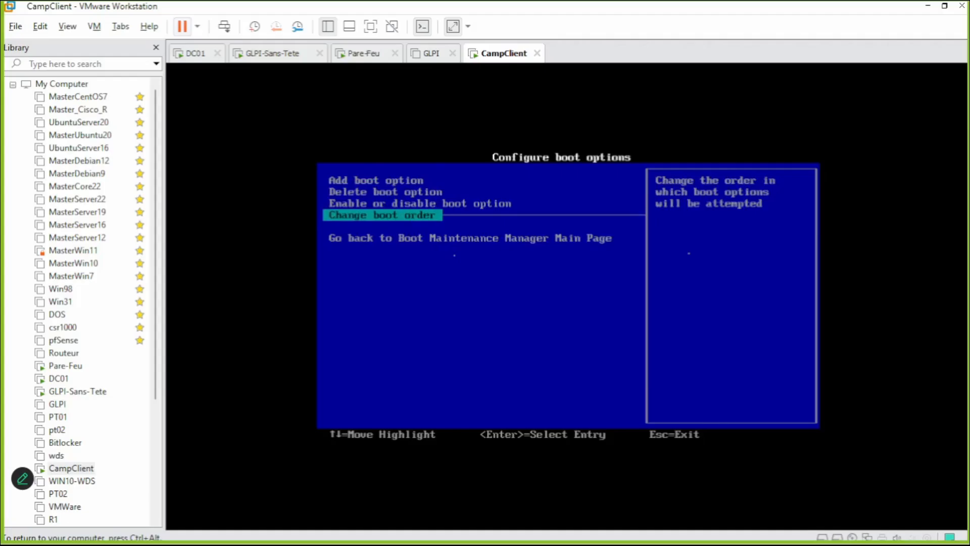
{"action": "key", "text": "Return"}
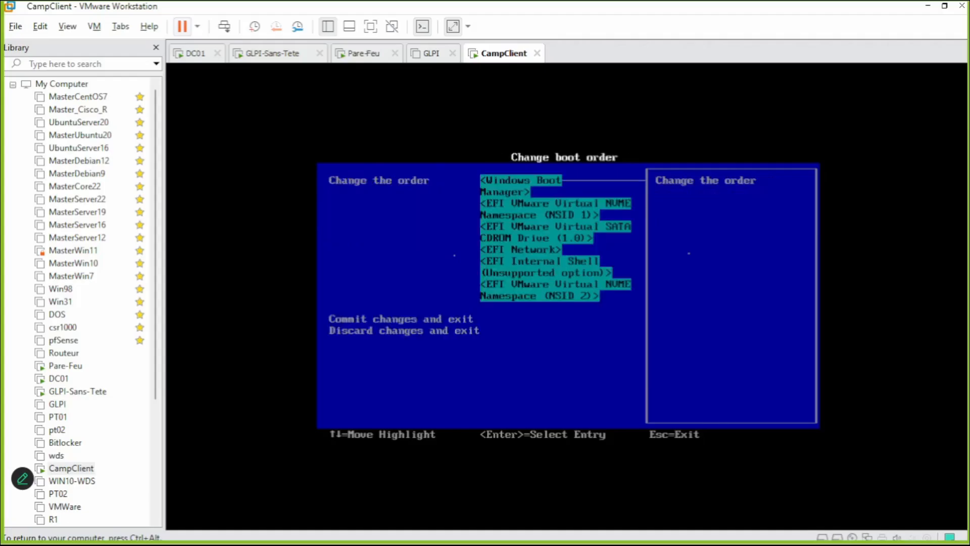
{"action": "key", "text": "ctrl+alt"}
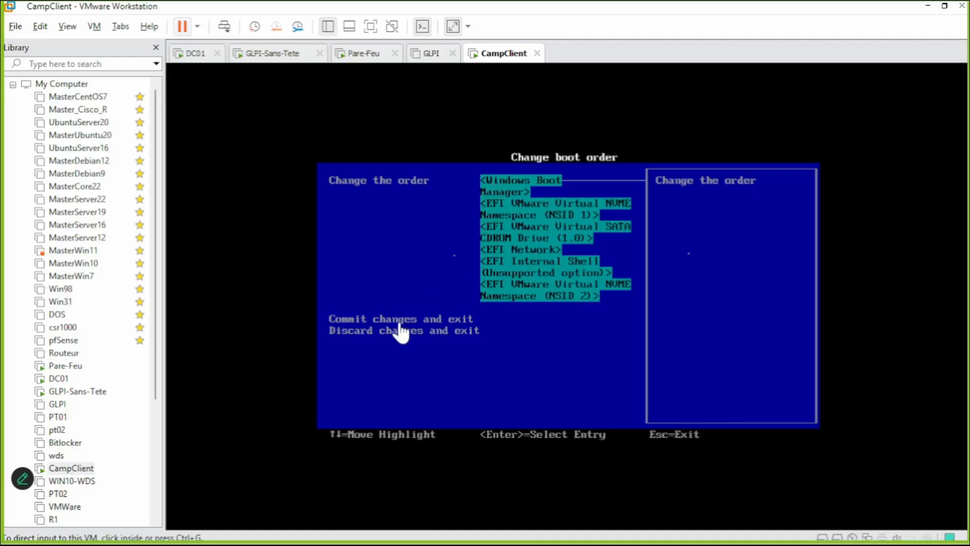
{"action": "left_click", "coordinate": [568, 319]}
{"action": "key", "text": "Down"}
{"action": "key", "text": "Down"}
{"action": "key", "text": "Down"}
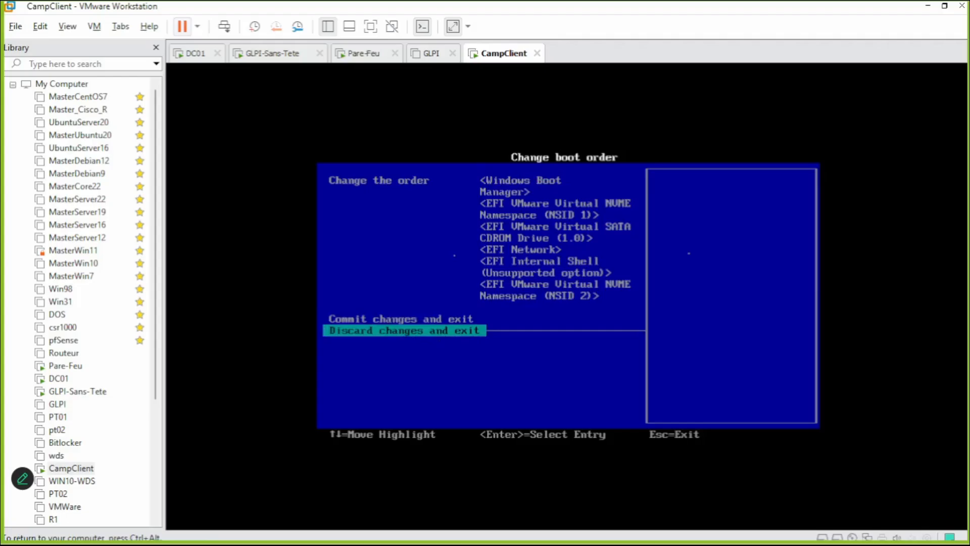
{"action": "key", "text": "Return"}
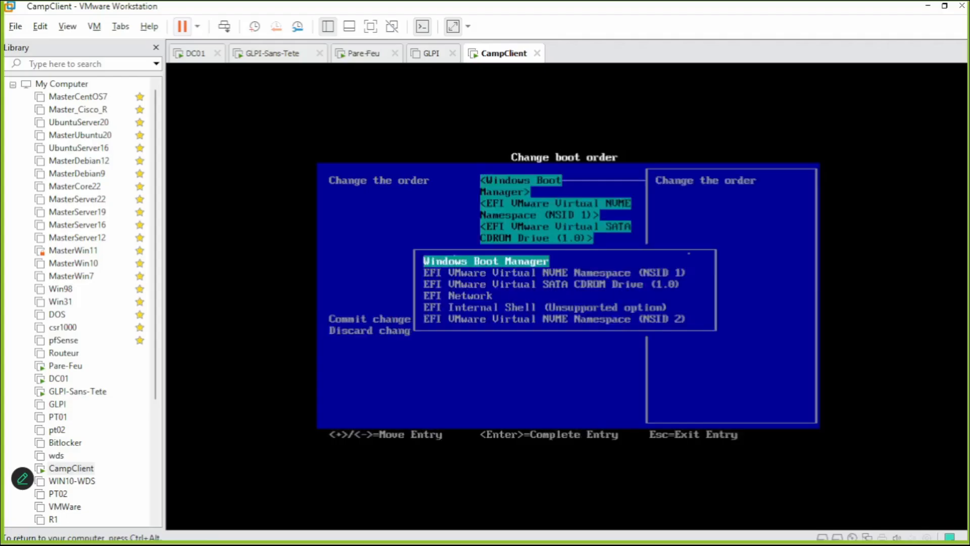
Move EFI VMware Virtual SATA CDROM Drive up two places to the top of the boot list.
{"action": "key", "text": "Down"}
{"action": "key", "text": "Down"}
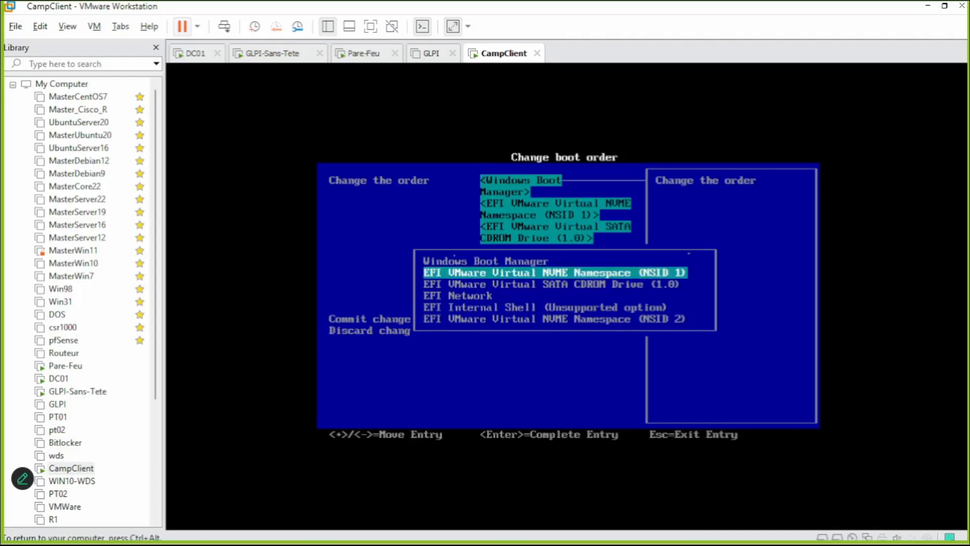
{"action": "key", "text": "ctrl+alt"}
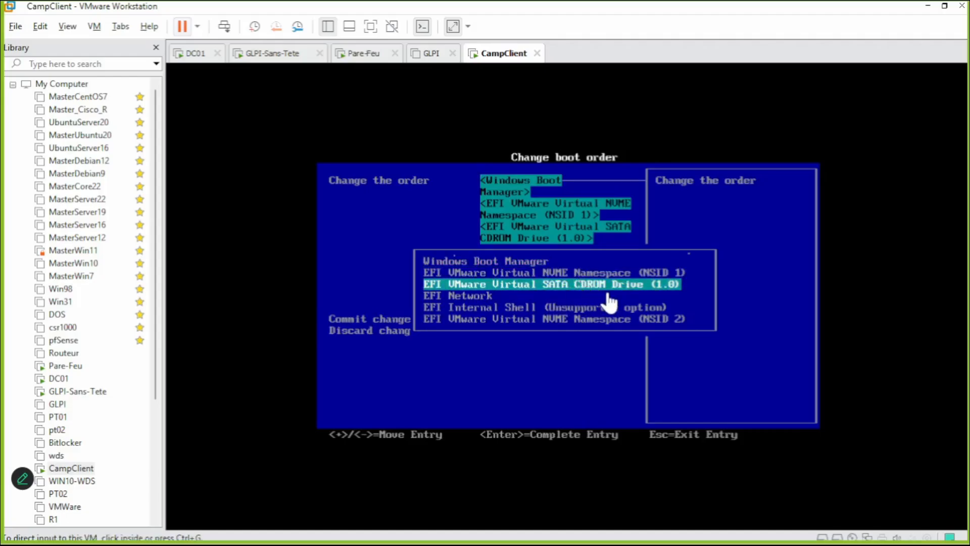
{"action": "left_click", "coordinate": [585, 302]}
{"action": "key", "text": "Down"}
{"action": "key", "text": "Up"}
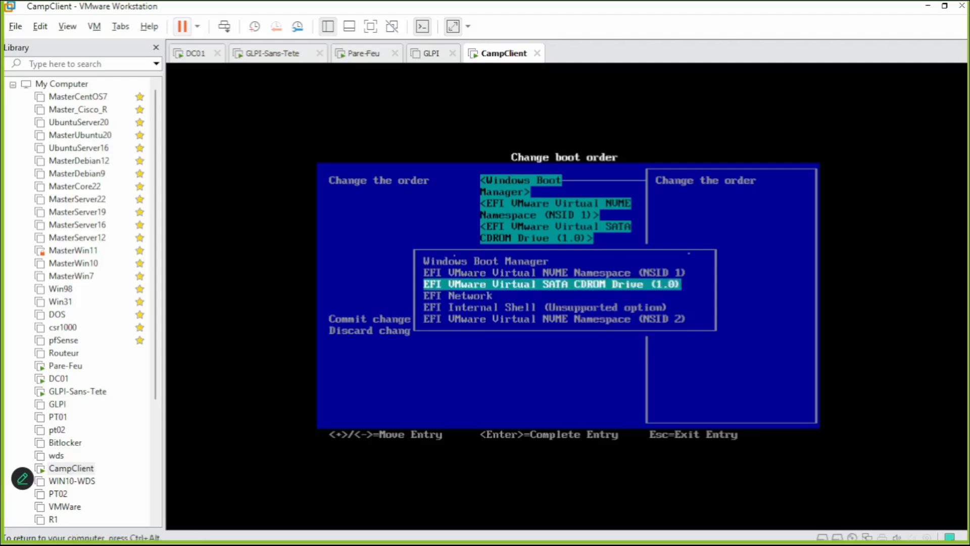
{"action": "key", "text": "plus"}
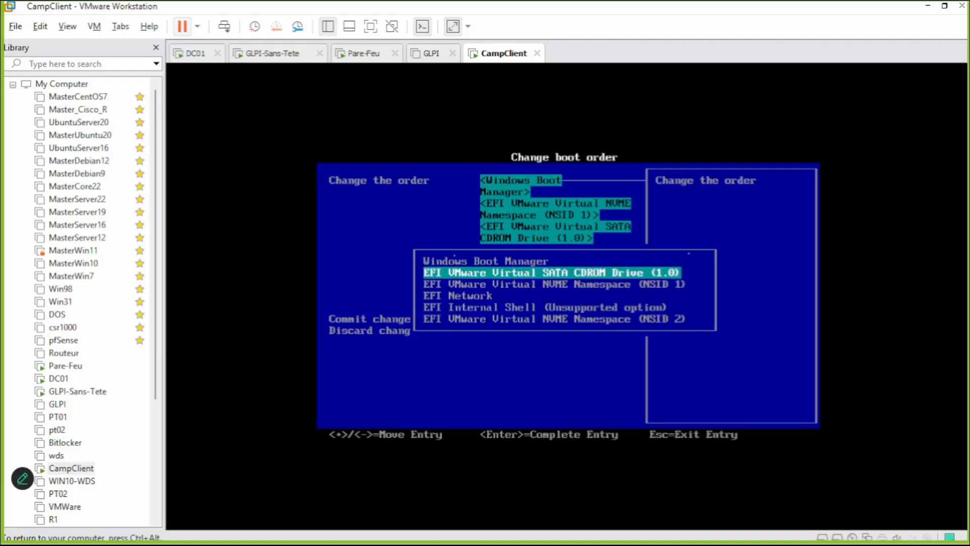
{"action": "key", "text": "plus"}
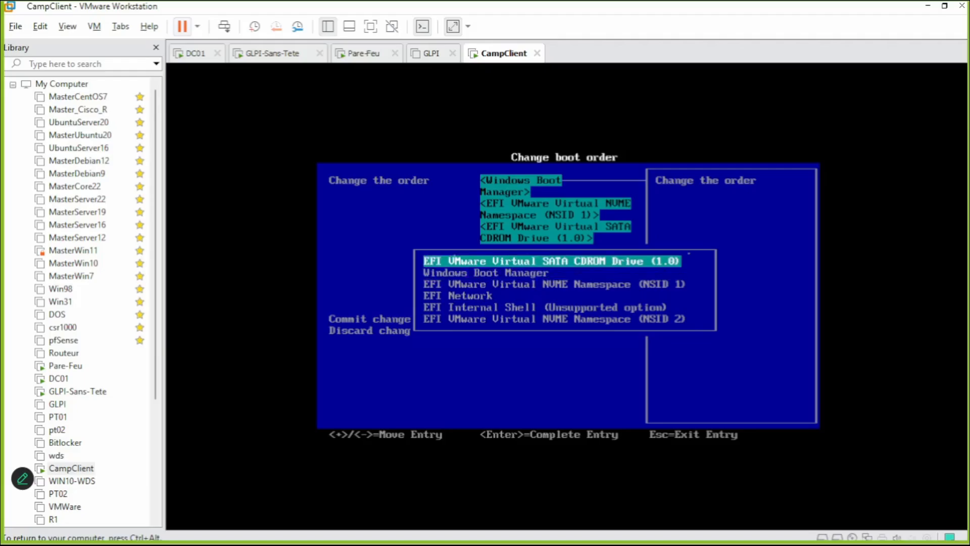
Accept the reordered list and choose Commit changes and exit.
{"action": "key", "text": "ctrl+alt"}
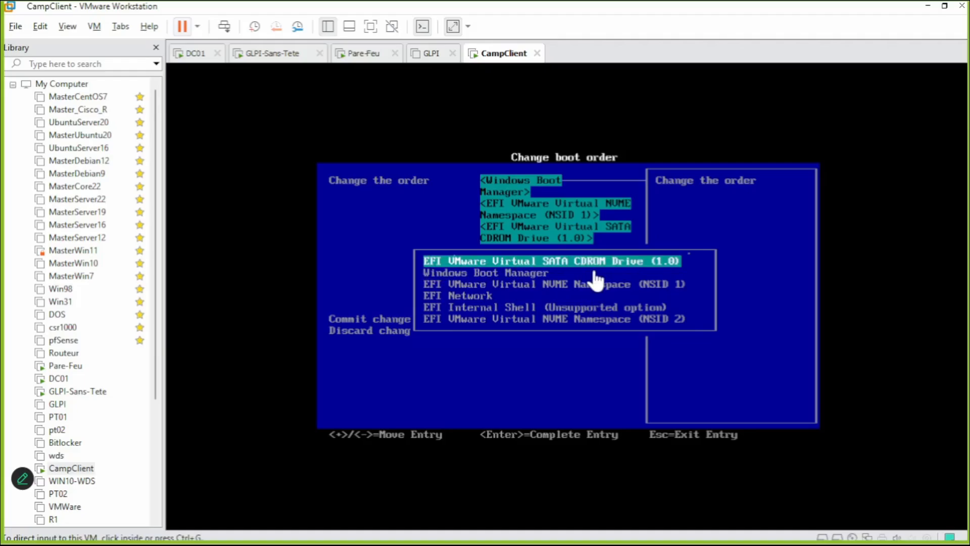
{"action": "left_click", "coordinate": [546, 378]}
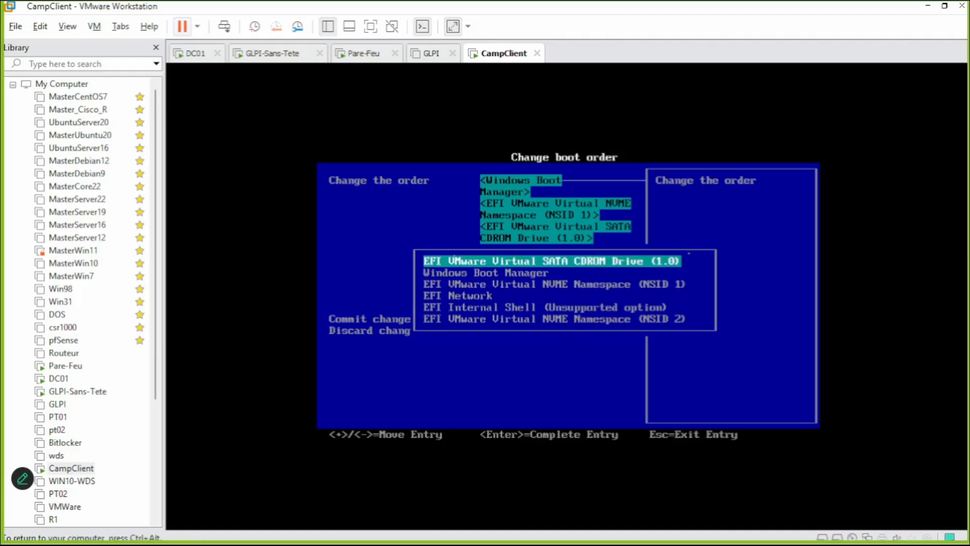
{"action": "key", "text": "Return"}
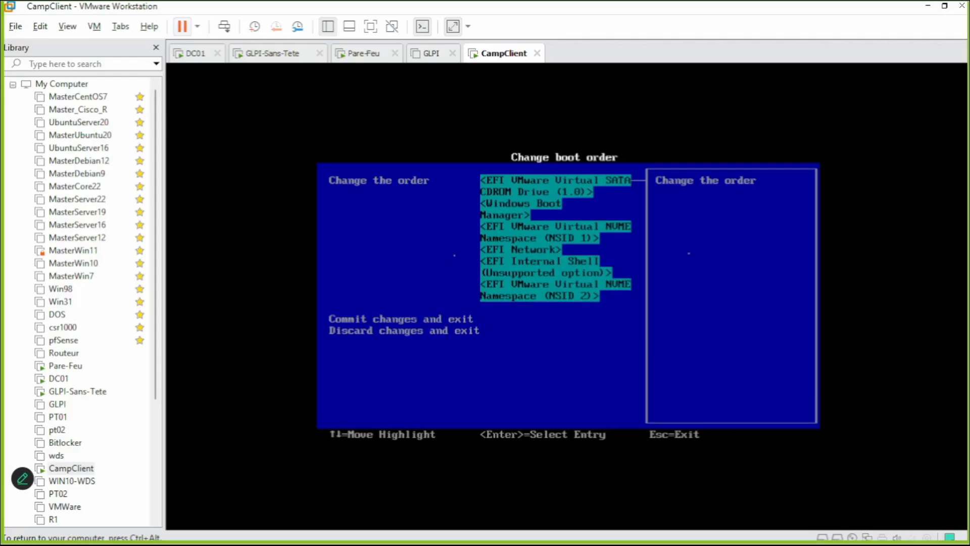
{"action": "key", "text": "Down"}
{"action": "key", "text": "Down"}
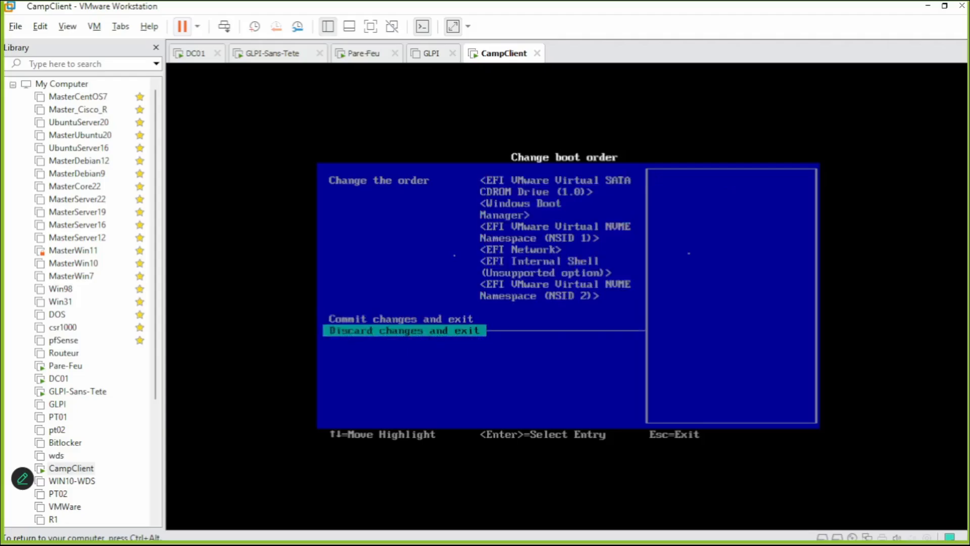
{"action": "key", "text": "Up"}
{"action": "key", "text": "ctrl+alt"}
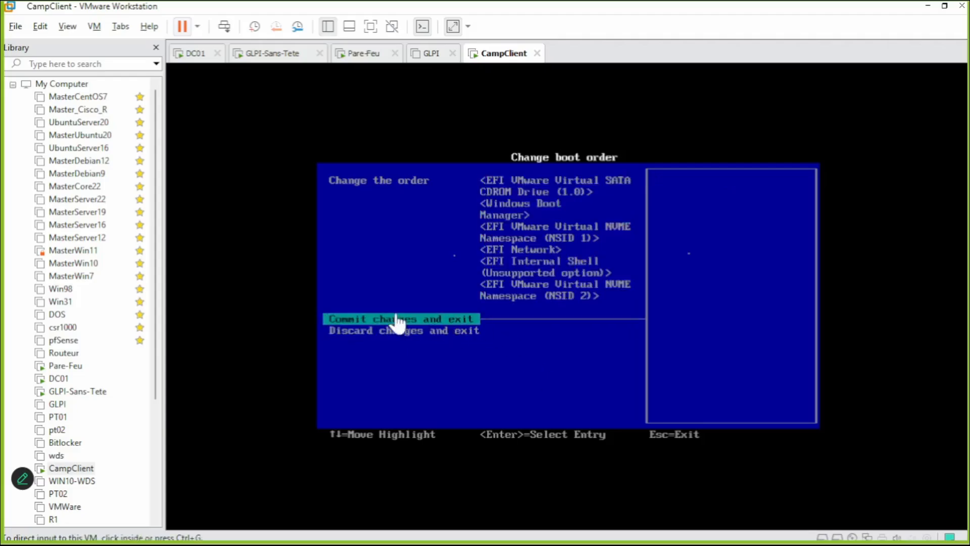
{"action": "left_click", "coordinate": [459, 327]}
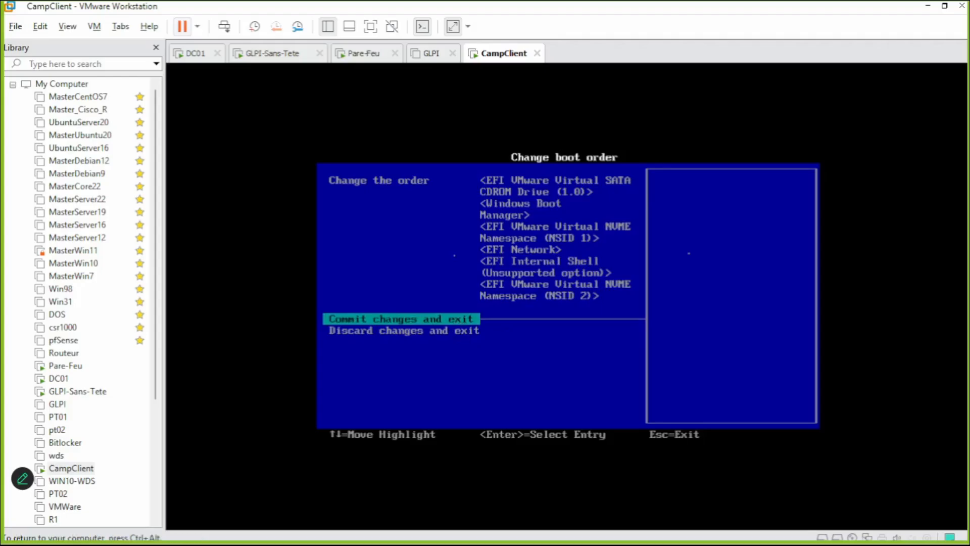
{"action": "key", "text": "Return"}
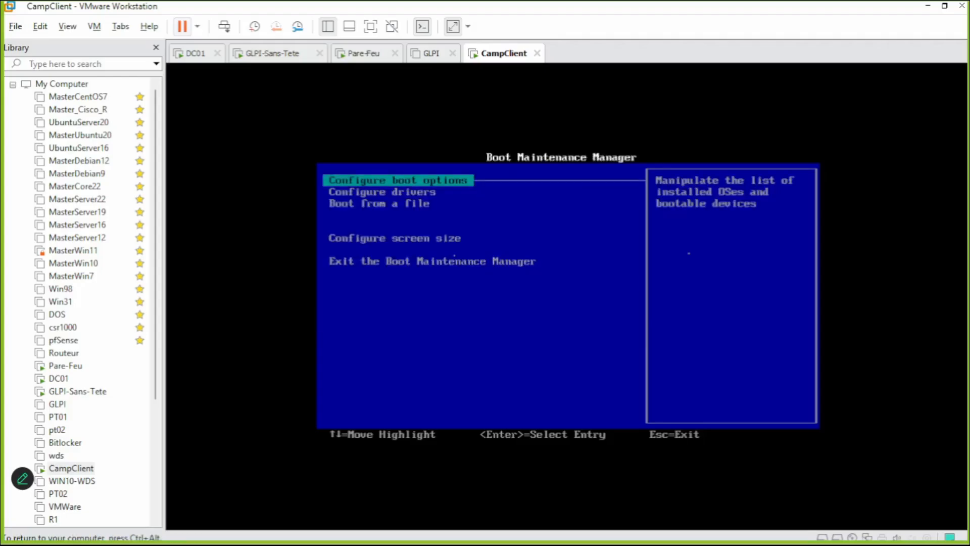
Leave Boot Maintenance Manager and restart CampClient to boot from the CD.
{"action": "key", "text": "Down"}
{"action": "key", "text": "Down"}
{"action": "key", "text": "Down"}
{"action": "key", "text": "Down"}
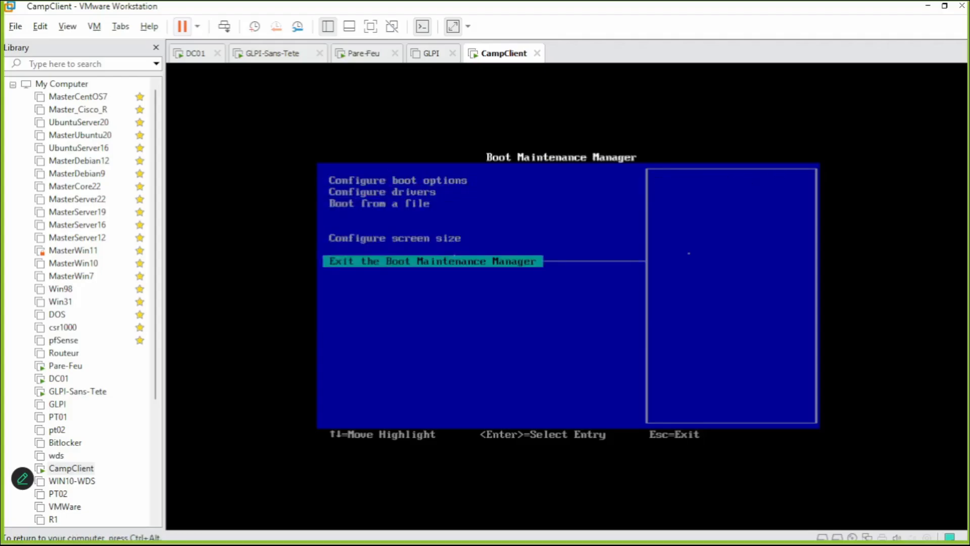
{"action": "key", "text": "Up"}
{"action": "key", "text": "Down"}
{"action": "key", "text": "Return"}
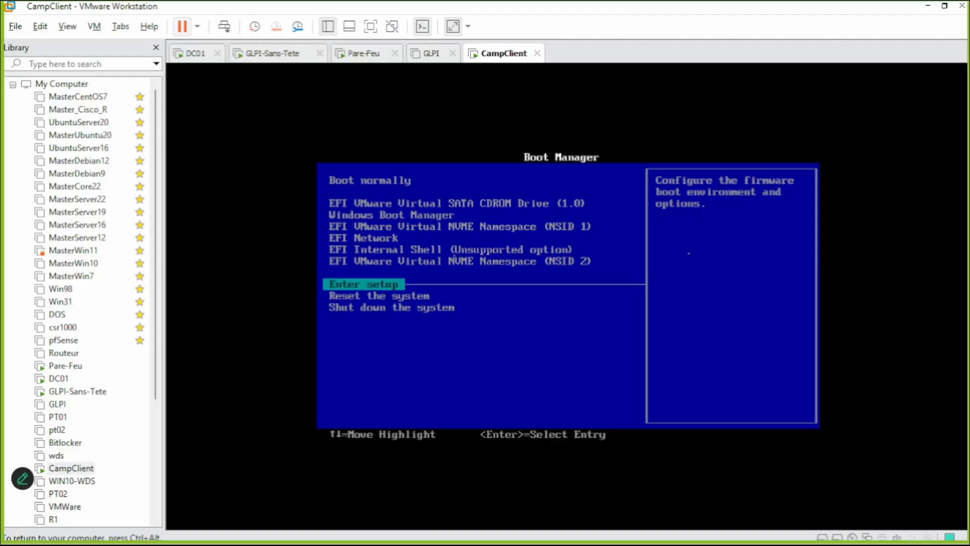
{"action": "key", "text": "Down"}
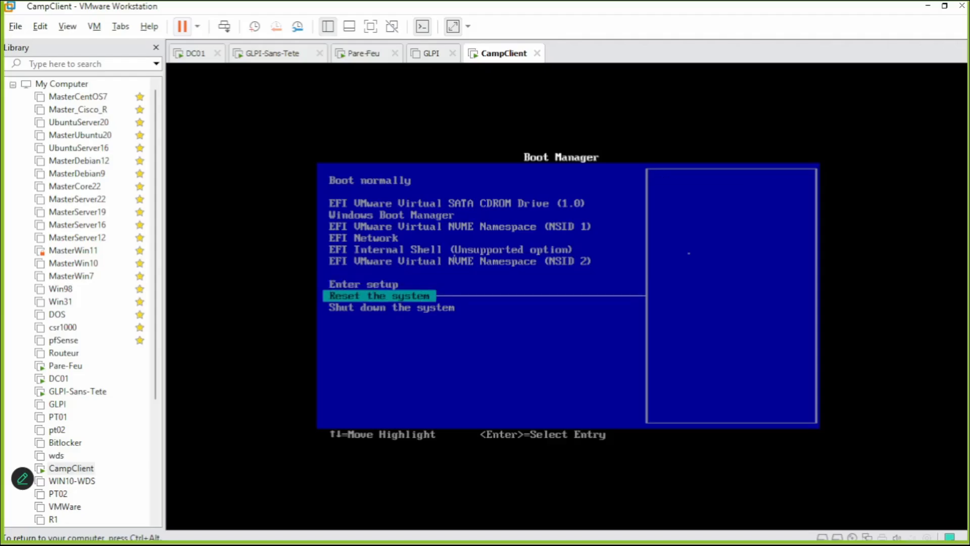
{"action": "key", "text": "Return"}
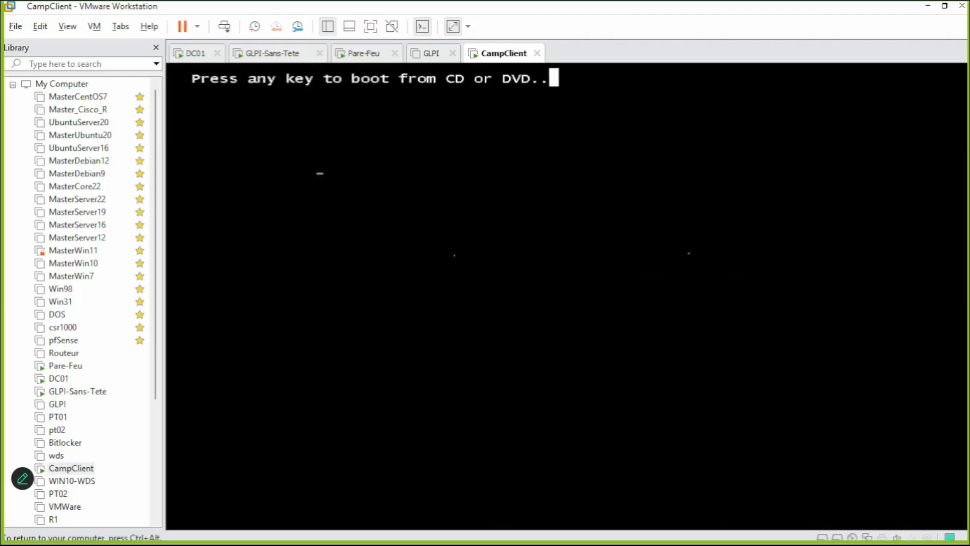
{"action": "key", "text": "Return"}
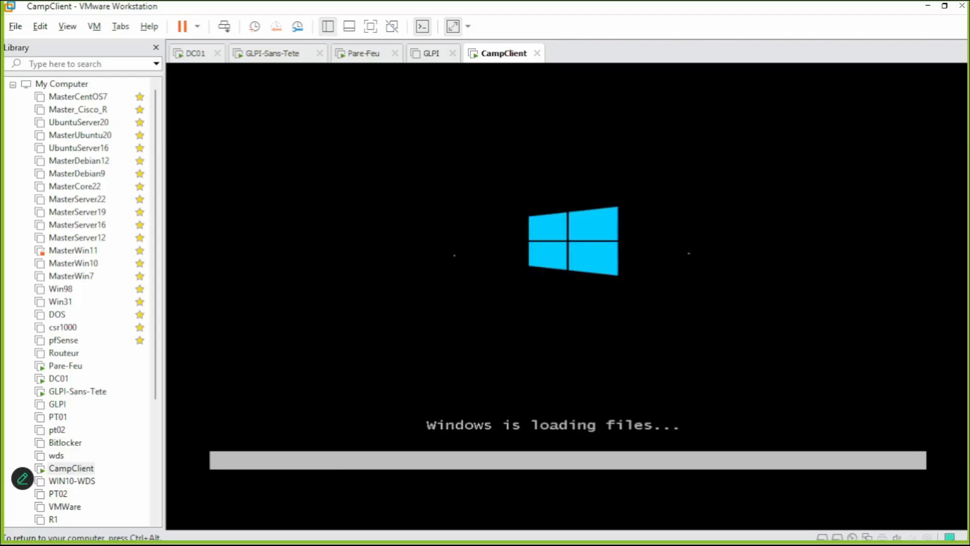
Reset the virtual machine from the power dropdown next to Pause.
{"action": "key", "text": "ctrl+alt"}
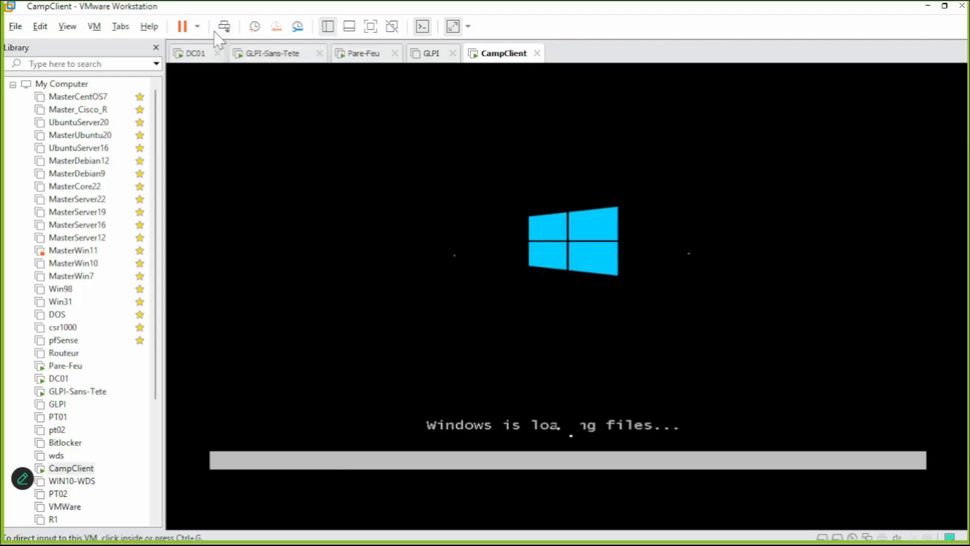
{"action": "left_click", "coordinate": [197, 26]}
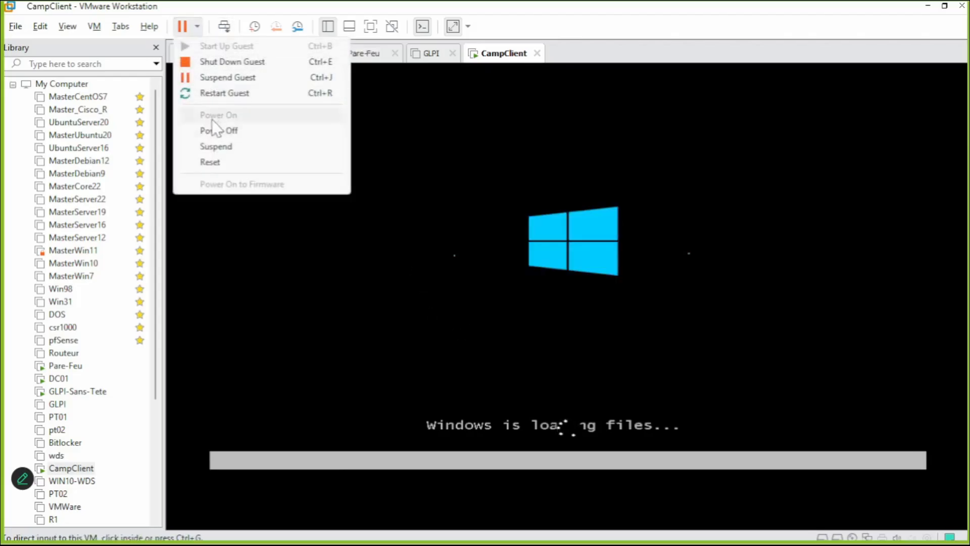
{"action": "left_click", "coordinate": [210, 162]}
{"action": "left_click", "coordinate": [245, 179]}
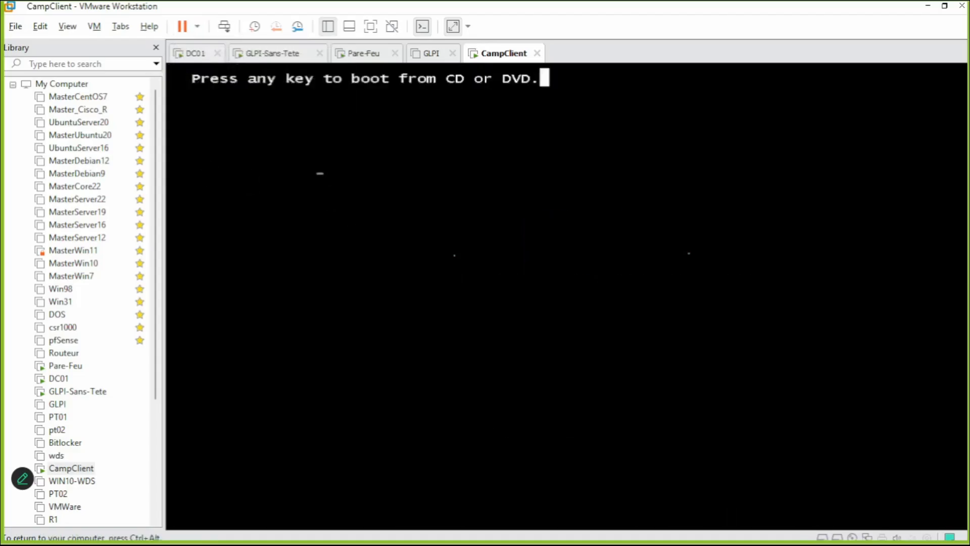
Answer the 'boot from CD or DVD' prompt so Macrium Reflect 7 loads from the rescue disc.
{"action": "key", "text": "Return"}
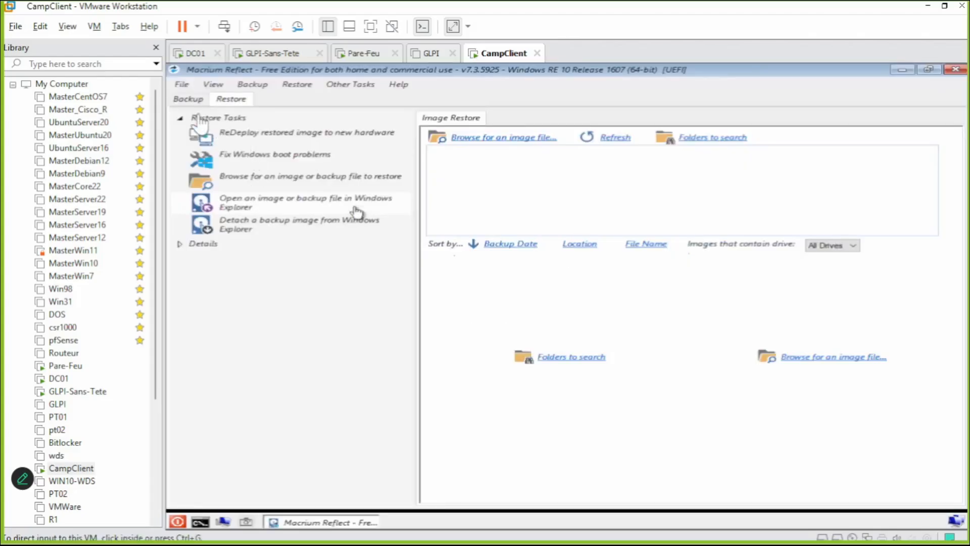
On the Backup tab, exclude MBR Disk 2 and start imaging the 60 GB GPT Disk 1 with all partitions.
{"action": "left_click", "coordinate": [188, 99]}
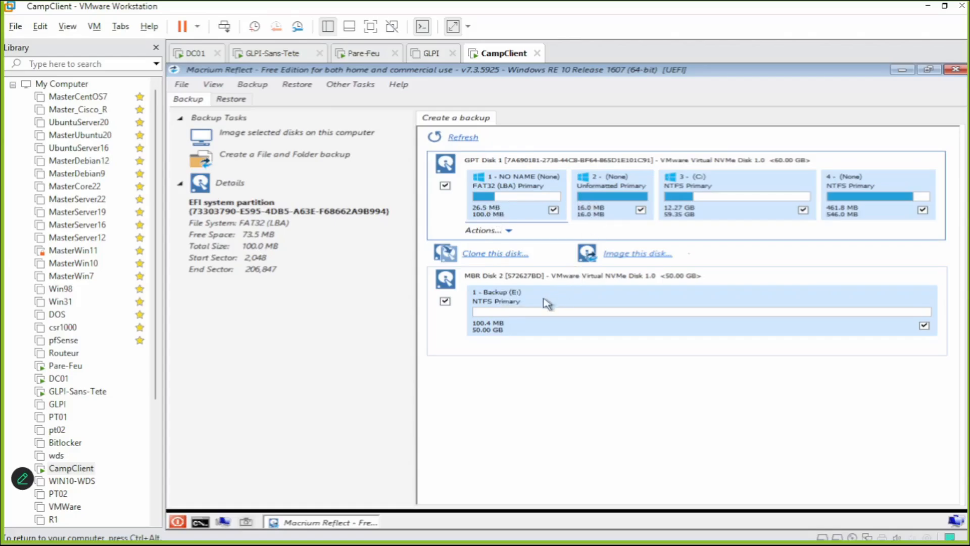
{"action": "left_click", "coordinate": [446, 302]}
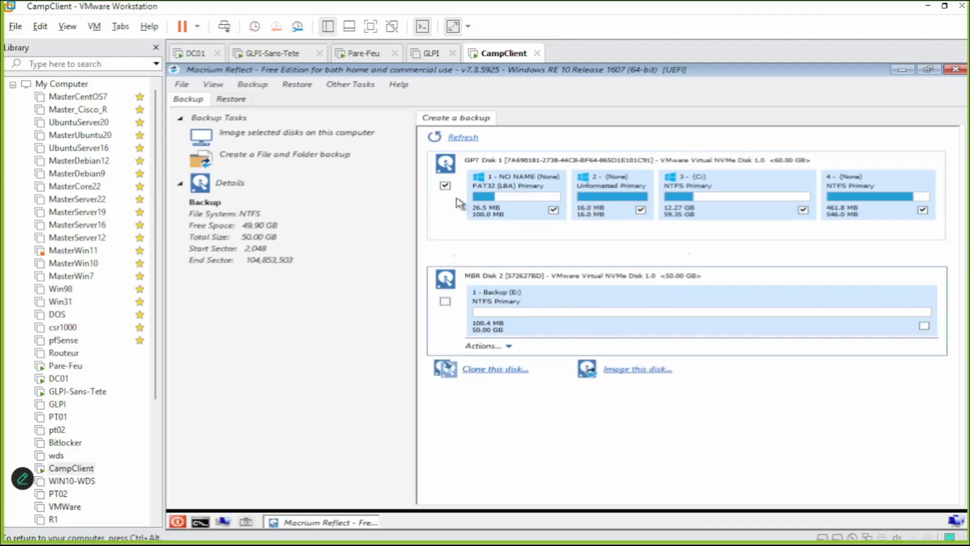
{"action": "left_click", "coordinate": [445, 187]}
{"action": "left_click", "coordinate": [445, 186]}
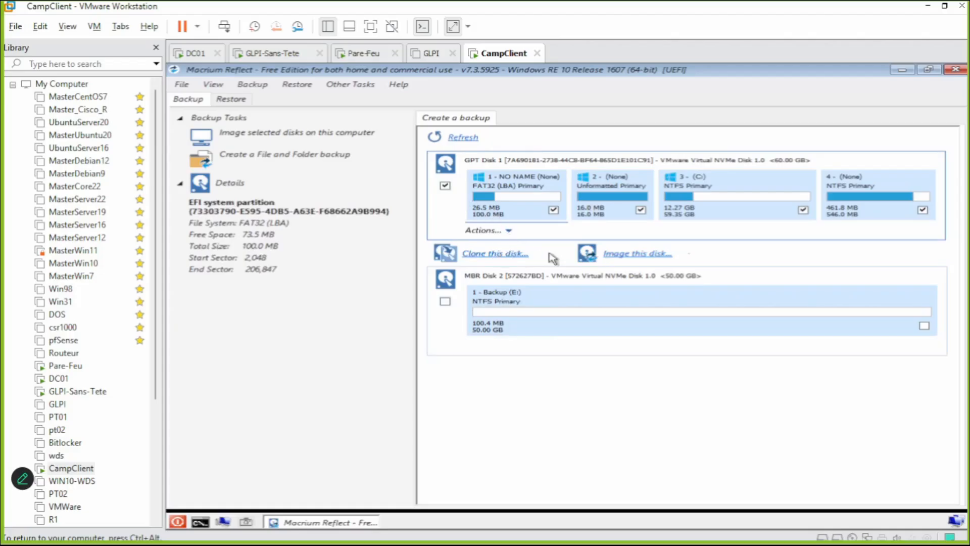
{"action": "left_click", "coordinate": [627, 257]}
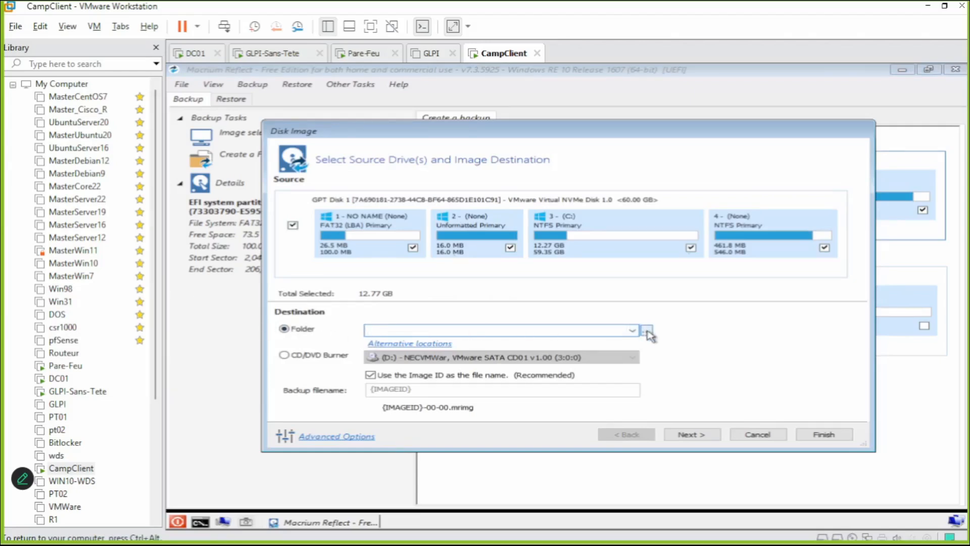
Turn off Image ID naming, name the image legend-pc in Backup (E:), and continue to the summary.
{"action": "left_click", "coordinate": [376, 377]}
{"action": "left_click", "coordinate": [390, 388]}
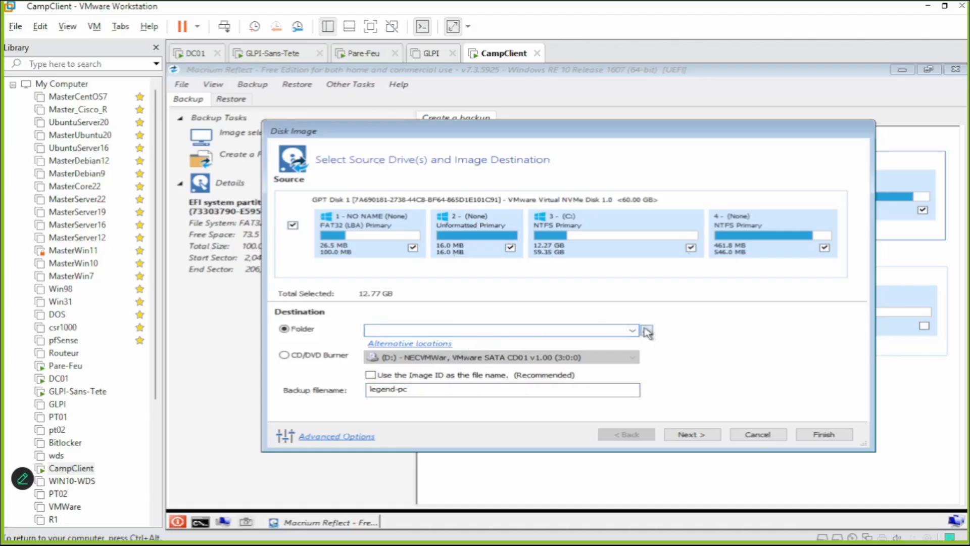
{"action": "left_click", "coordinate": [647, 331]}
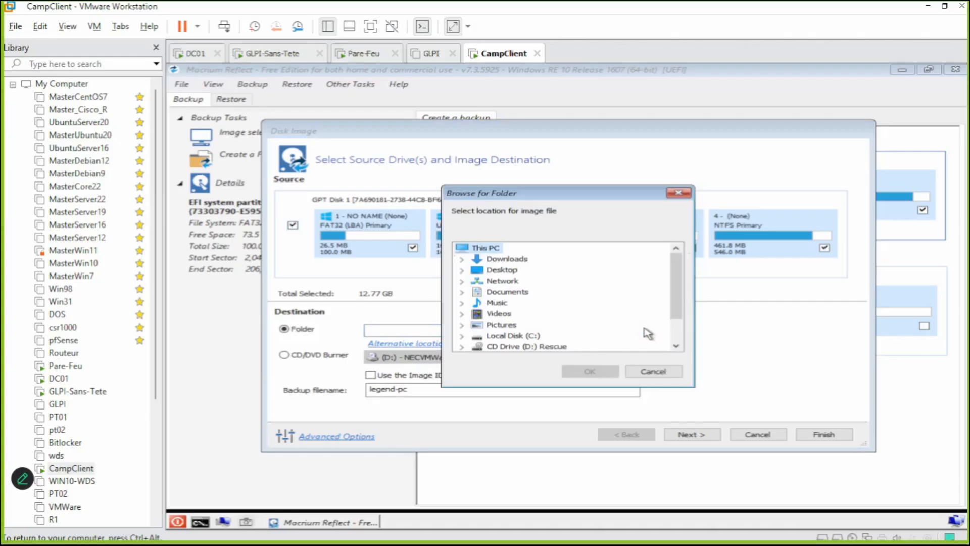
{"action": "left_click_drag", "start_coordinate": [679, 265], "coordinate": [677, 321]}
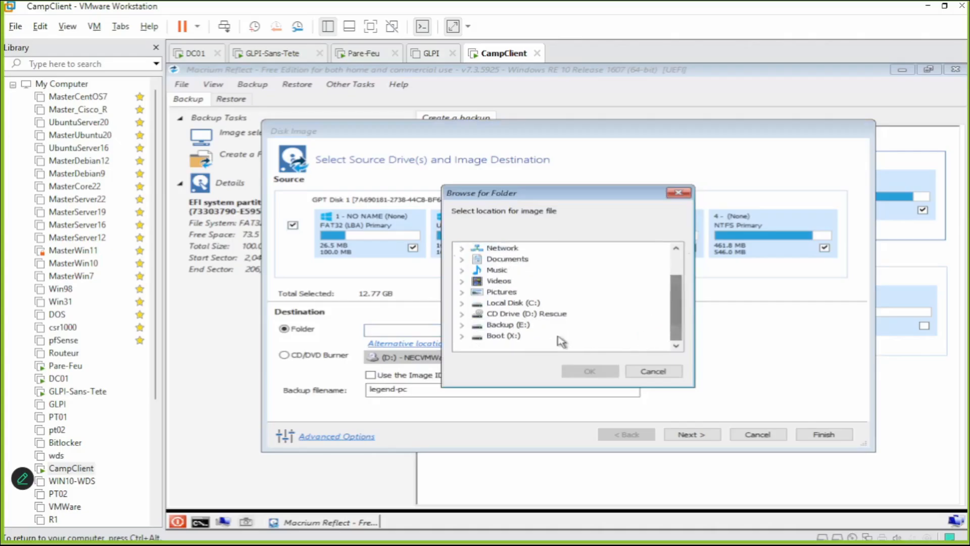
{"action": "left_click", "coordinate": [506, 326]}
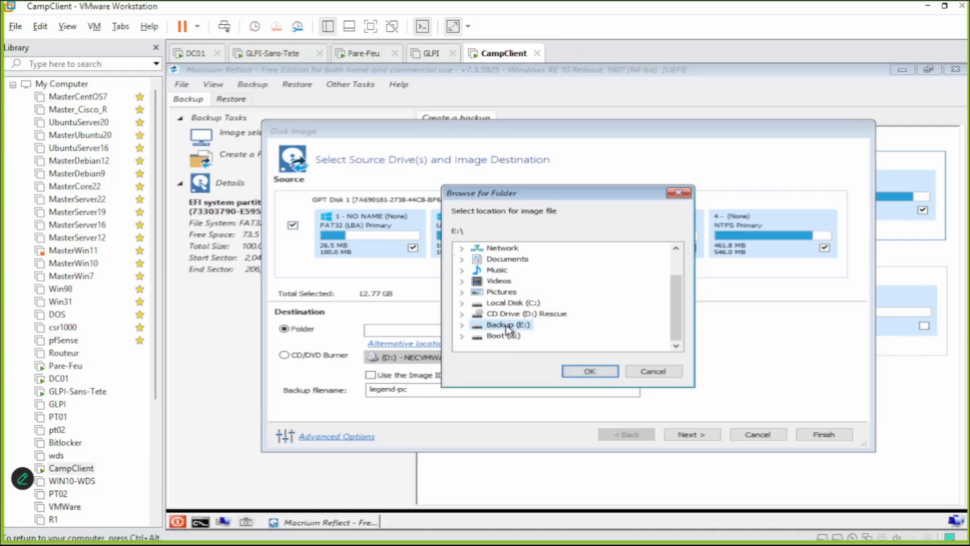
{"action": "left_click", "coordinate": [589, 372]}
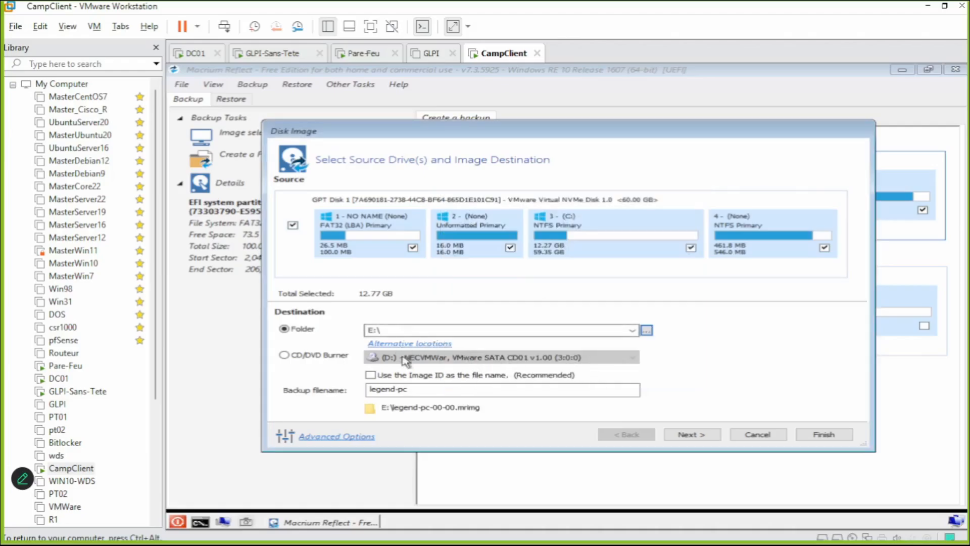
{"action": "left_click_drag", "start_coordinate": [415, 393], "coordinate": [360, 394]}
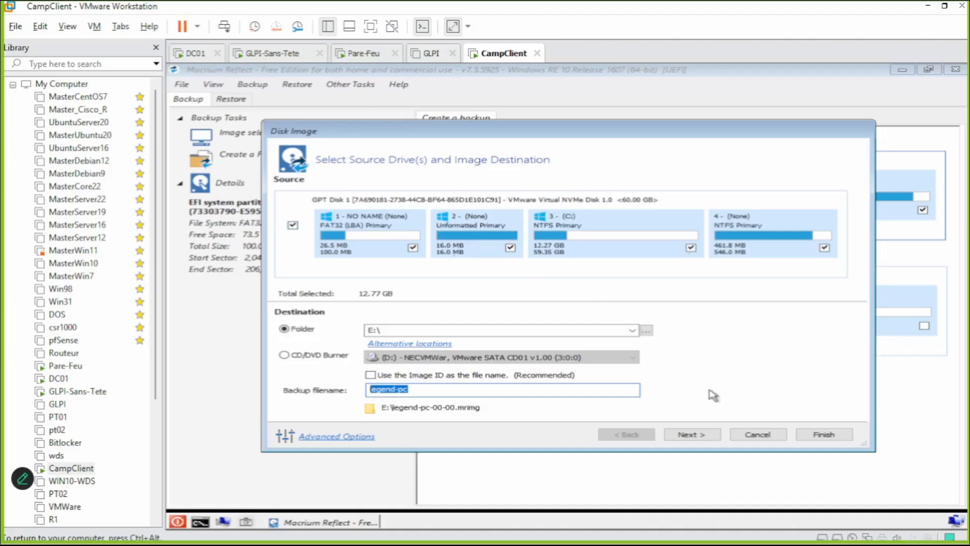
{"action": "left_click", "coordinate": [707, 439]}
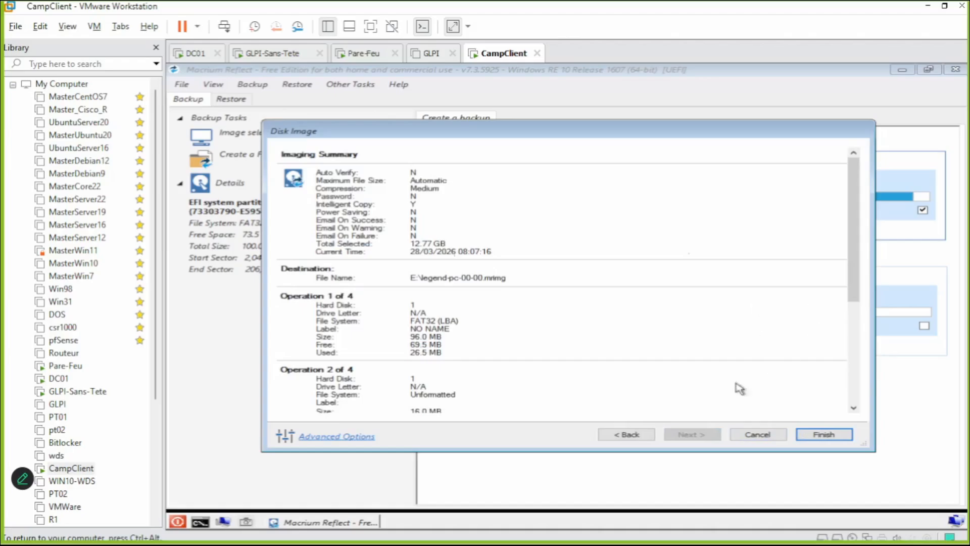
Finish the wizard to write legend-pc-00-00.mrimg, then dismiss the completion message and progress window.
{"action": "left_click", "coordinate": [811, 436]}
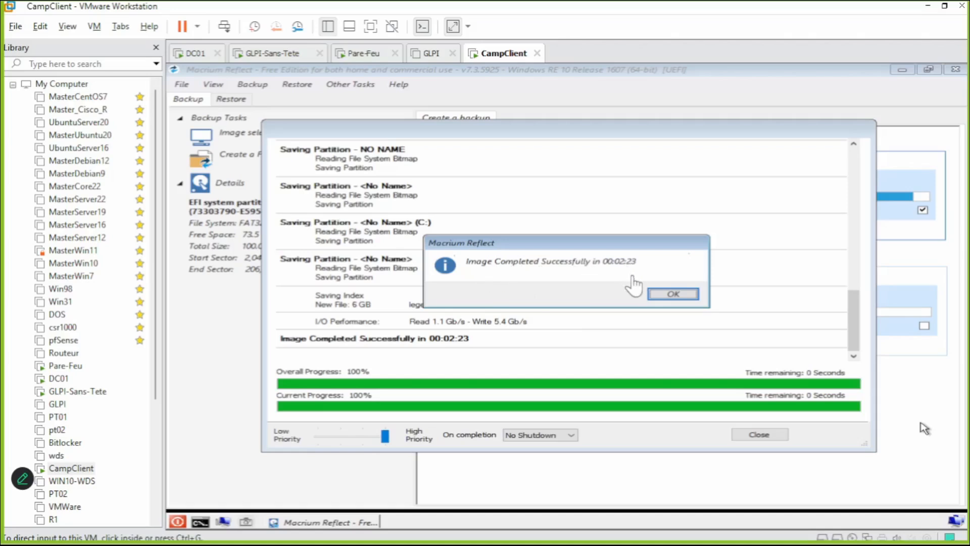
{"action": "left_click", "coordinate": [675, 295]}
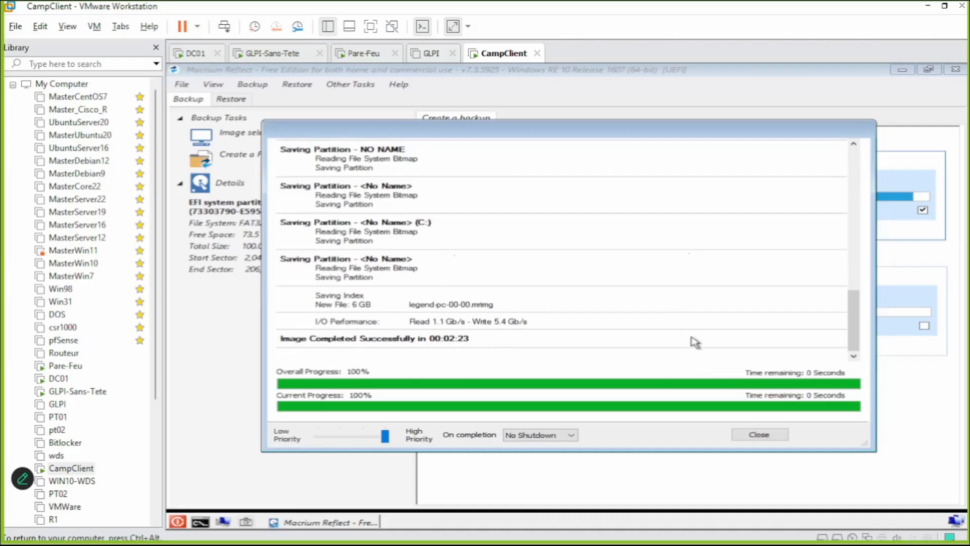
{"action": "left_click", "coordinate": [759, 435]}
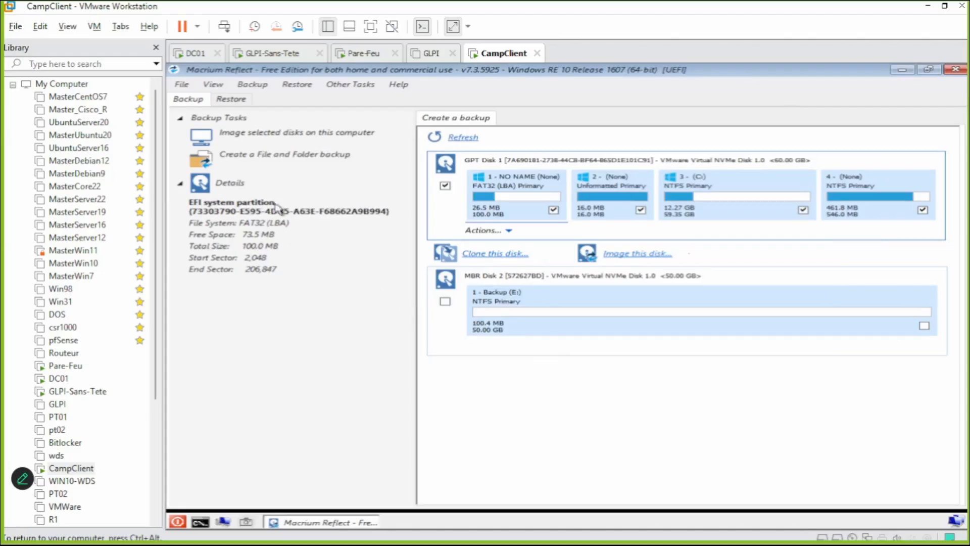
Choose Reboot from the WinPE taskbar's red power icon to restart CampClient.
{"action": "left_click", "coordinate": [177, 522]}
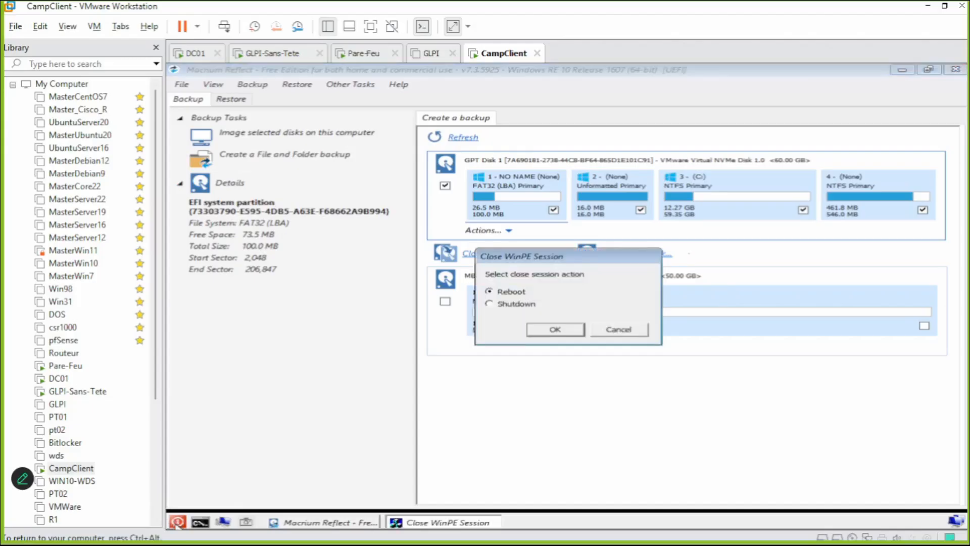
{"action": "left_click", "coordinate": [551, 331]}
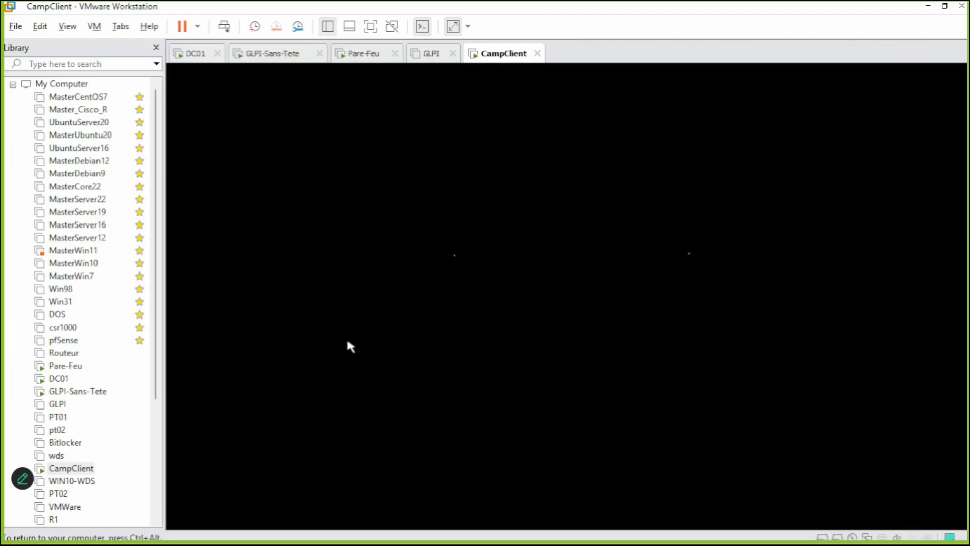
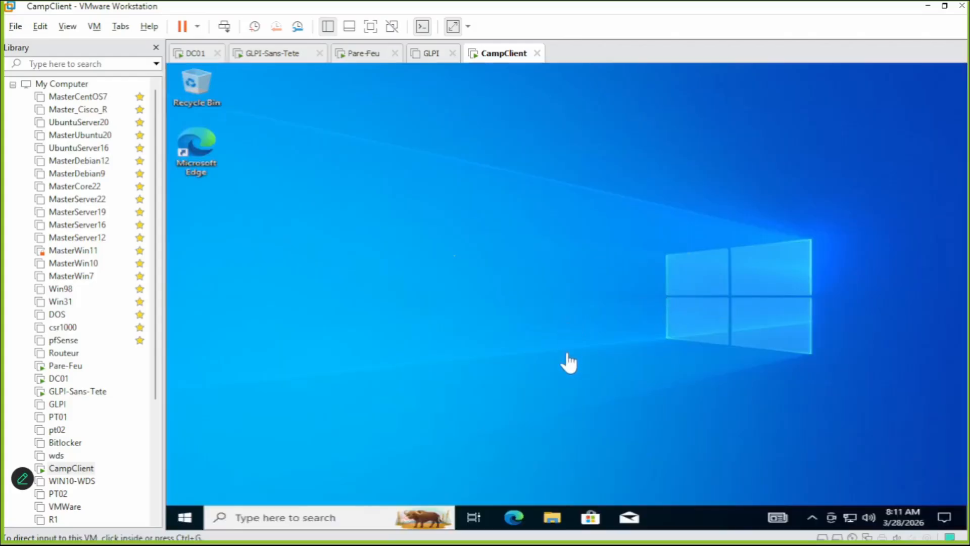
In the guest's File Explorer, check that the .mrimg image is on Backup (E:), then close Explorer.
{"action": "left_click", "coordinate": [556, 516]}
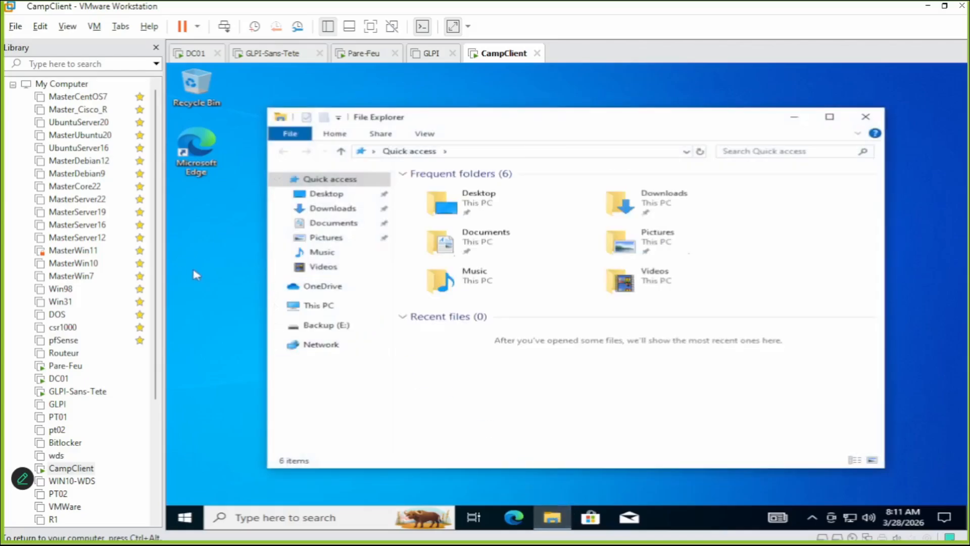
{"action": "left_click", "coordinate": [311, 312]}
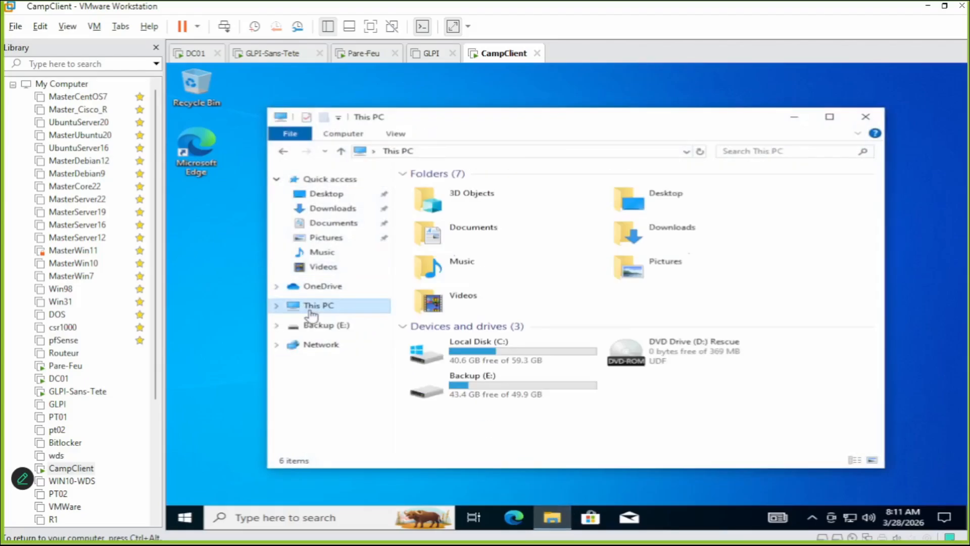
{"action": "left_click", "coordinate": [315, 326]}
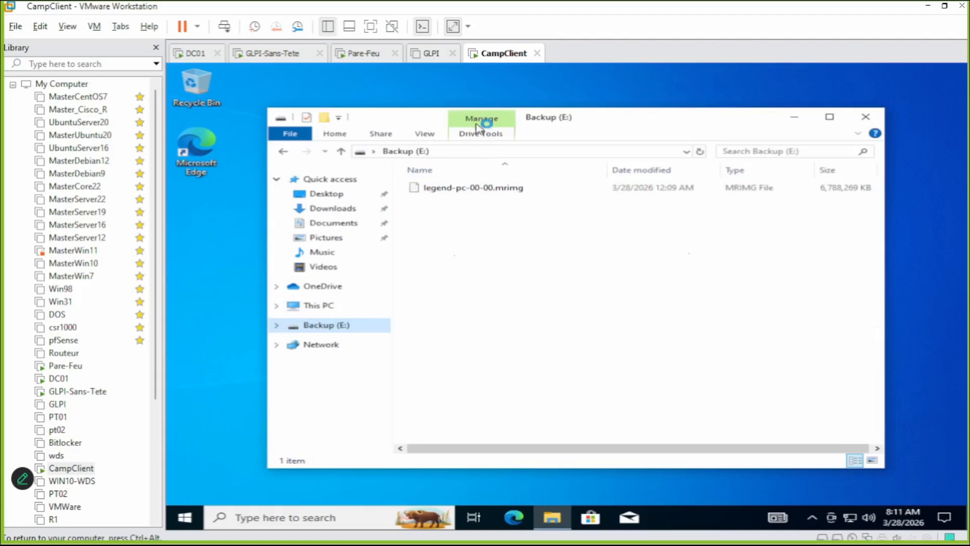
{"action": "left_click", "coordinate": [479, 189]}
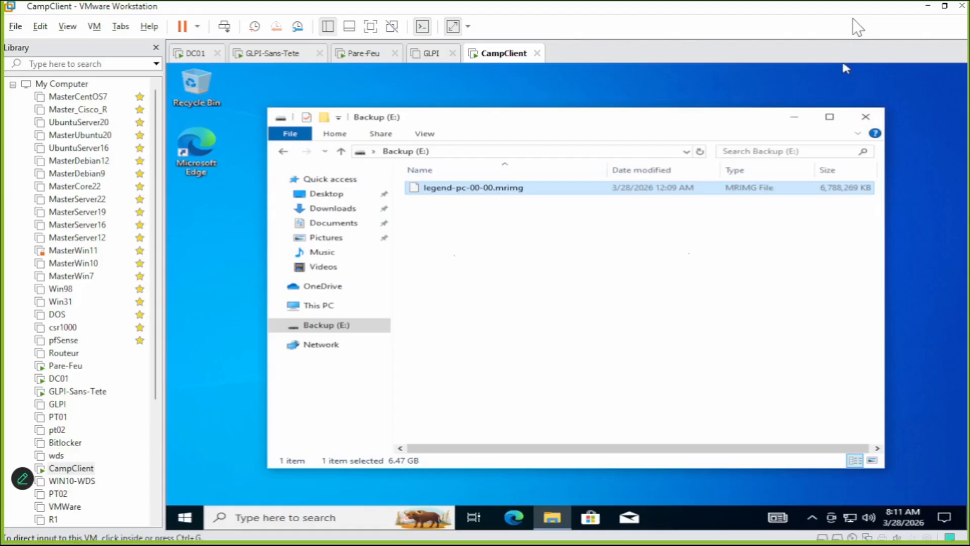
{"action": "left_click", "coordinate": [873, 114]}
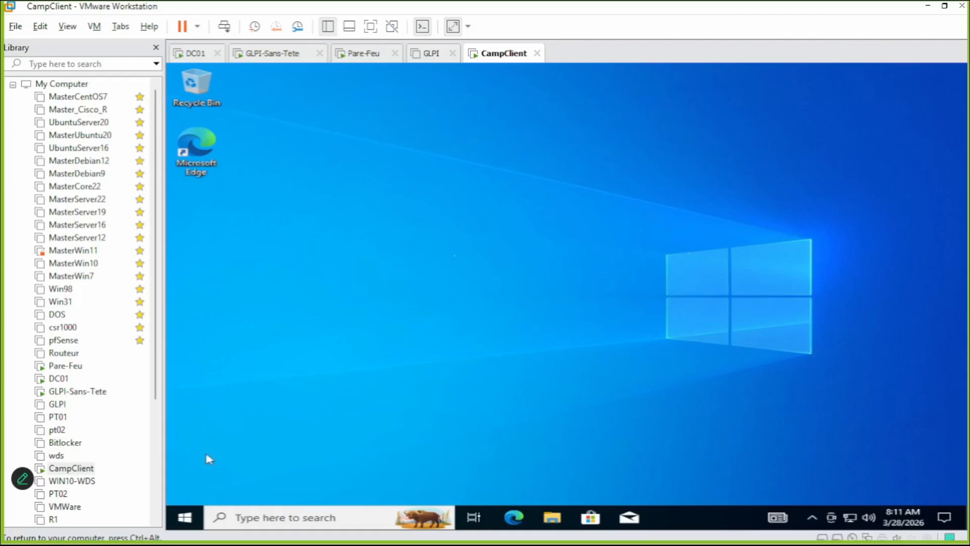
Shut down the CampClient Windows guest from the Start menu's power options.
{"action": "left_click", "coordinate": [194, 526]}
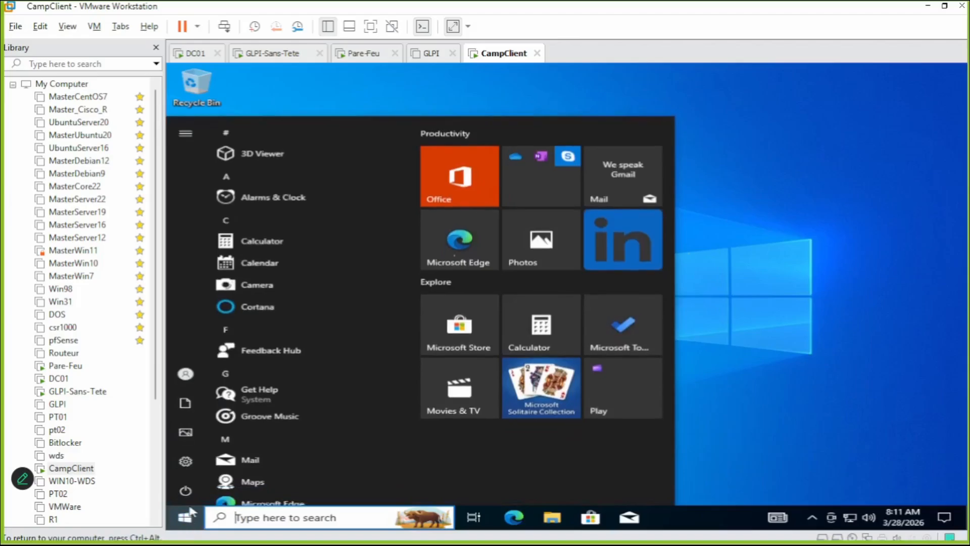
{"action": "mouse_move", "coordinate": [190, 498]}
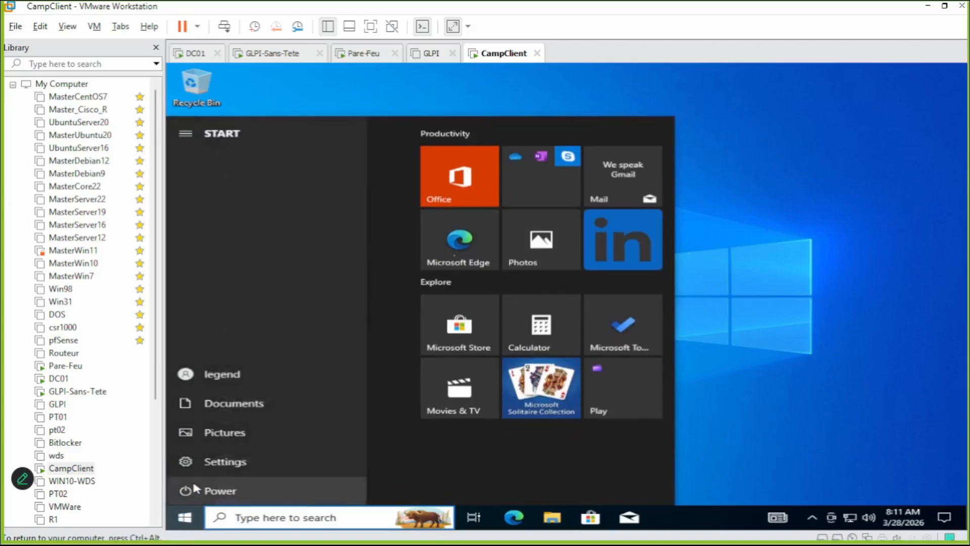
{"action": "left_click", "coordinate": [195, 489]}
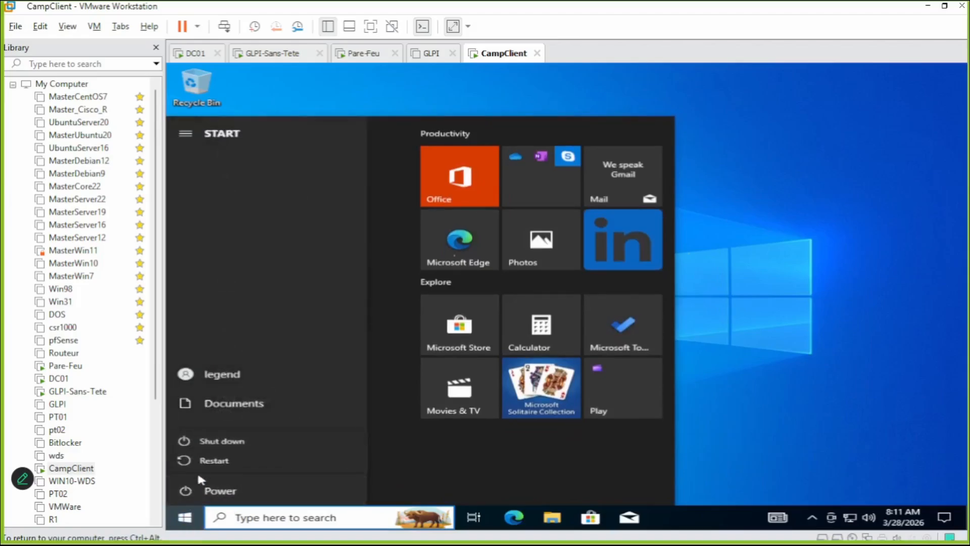
{"action": "left_click", "coordinate": [205, 443]}
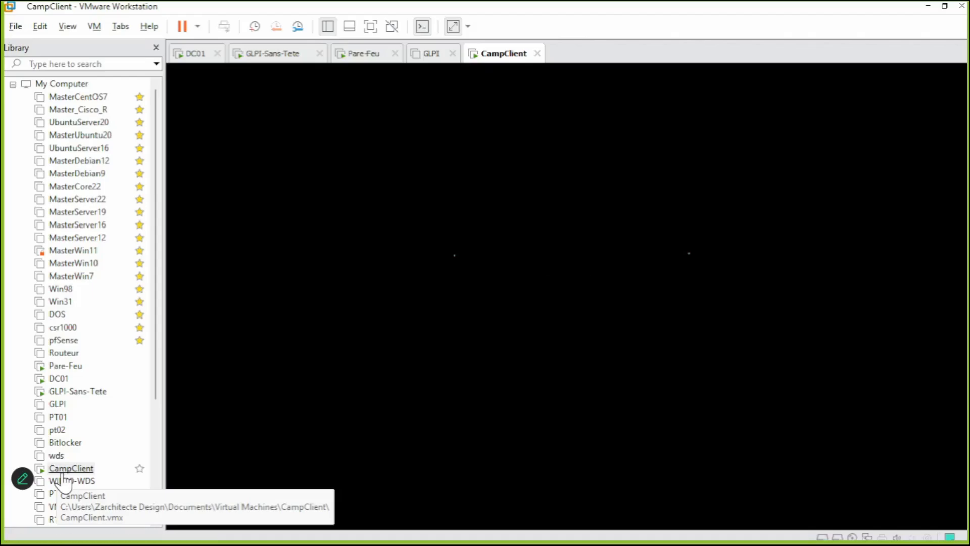
Remove the 60 GB NVMe hard disk in CampClient's virtual machine settings.
{"action": "right_click", "coordinate": [64, 474]}
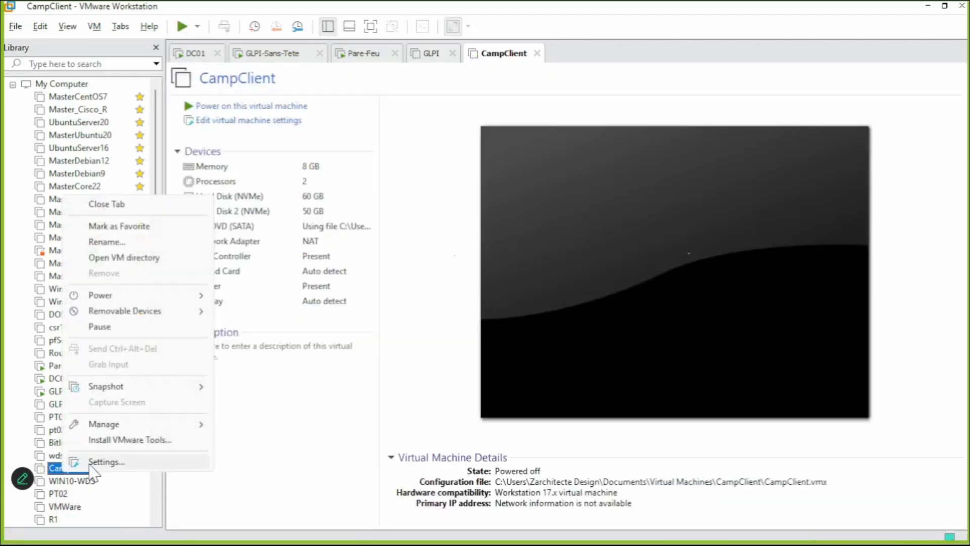
{"action": "left_click", "coordinate": [90, 463]}
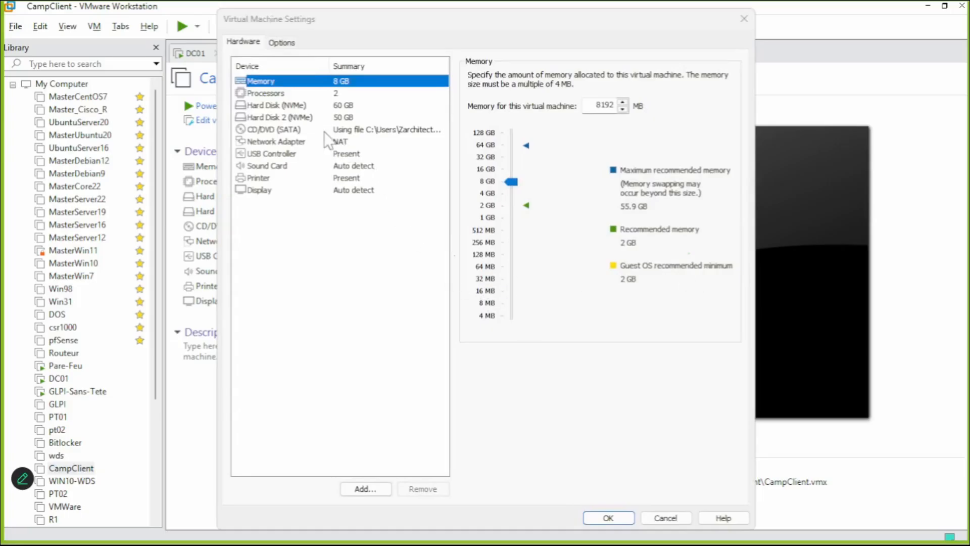
{"action": "left_click", "coordinate": [304, 107]}
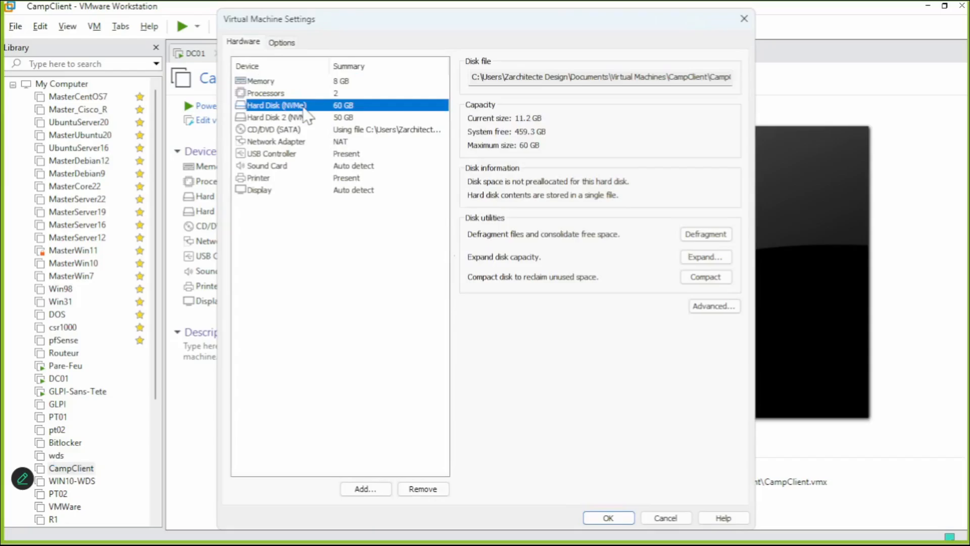
{"action": "left_click", "coordinate": [436, 489]}
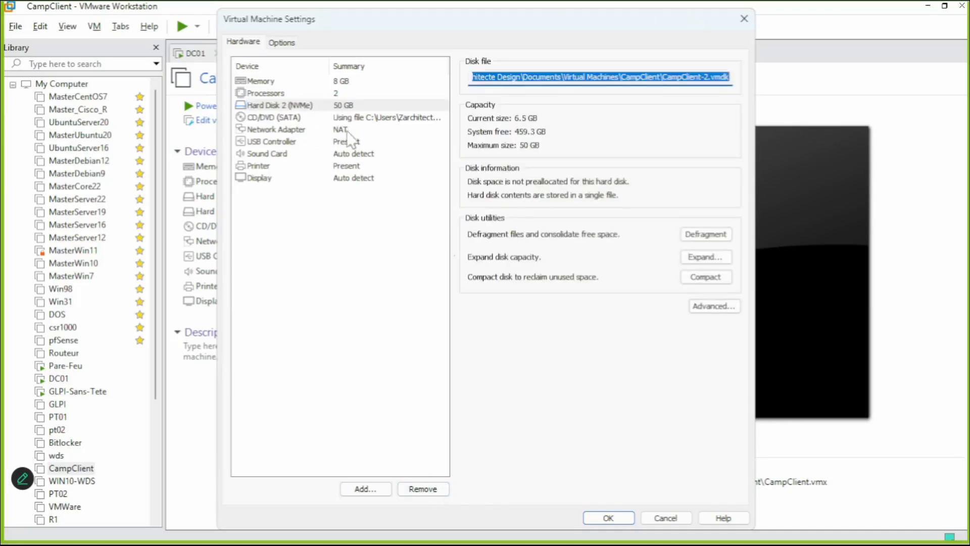
Add a new 100 GB NVMe virtual disk stored as a single file (CampClient-3.vmdk).
{"action": "left_click", "coordinate": [382, 485]}
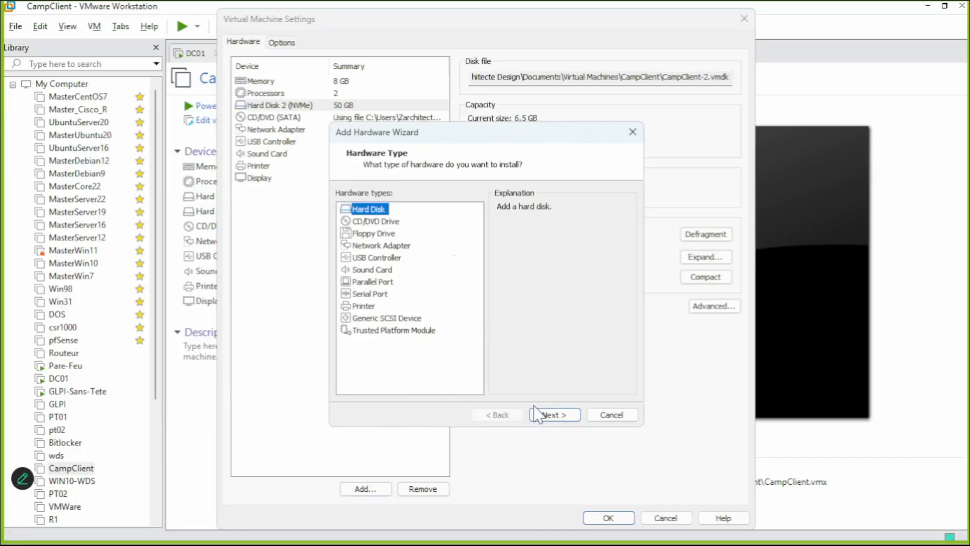
{"action": "left_click", "coordinate": [566, 415]}
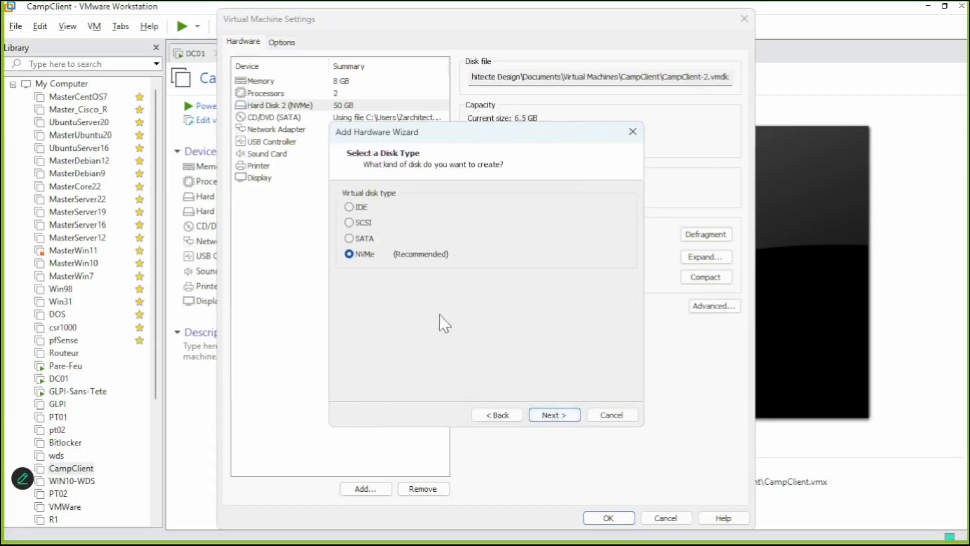
{"action": "left_click", "coordinate": [564, 415]}
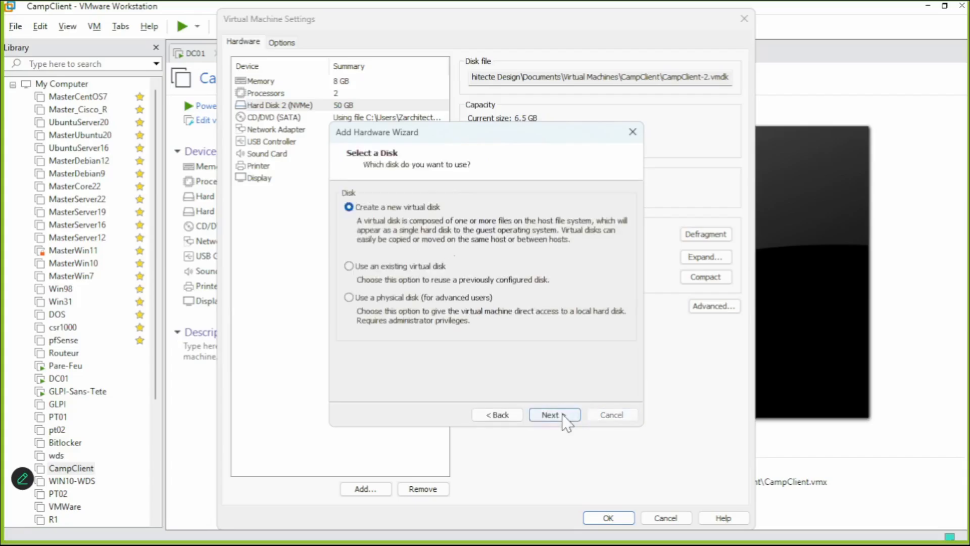
{"action": "left_click", "coordinate": [564, 415]}
{"action": "type", "text": "100"}
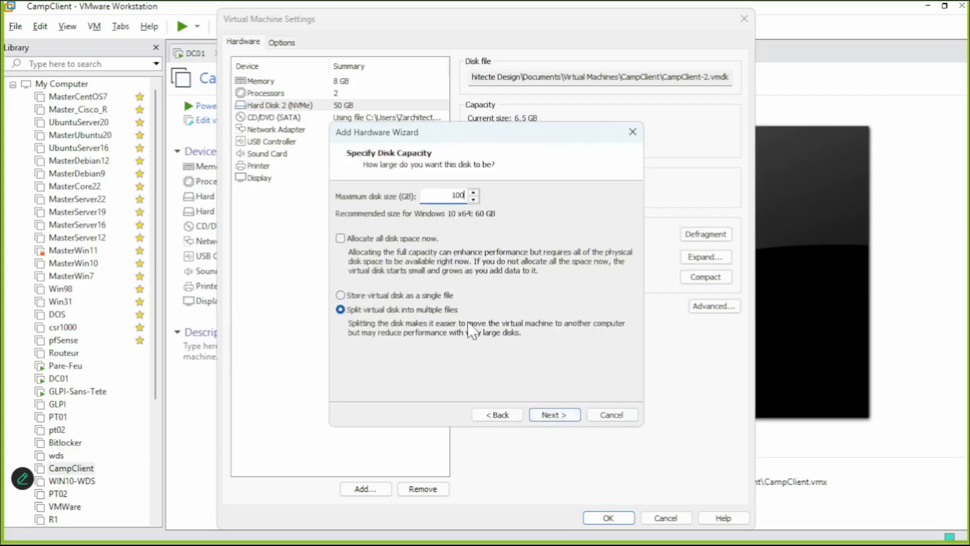
{"action": "left_click", "coordinate": [427, 296]}
{"action": "left_click", "coordinate": [554, 415]}
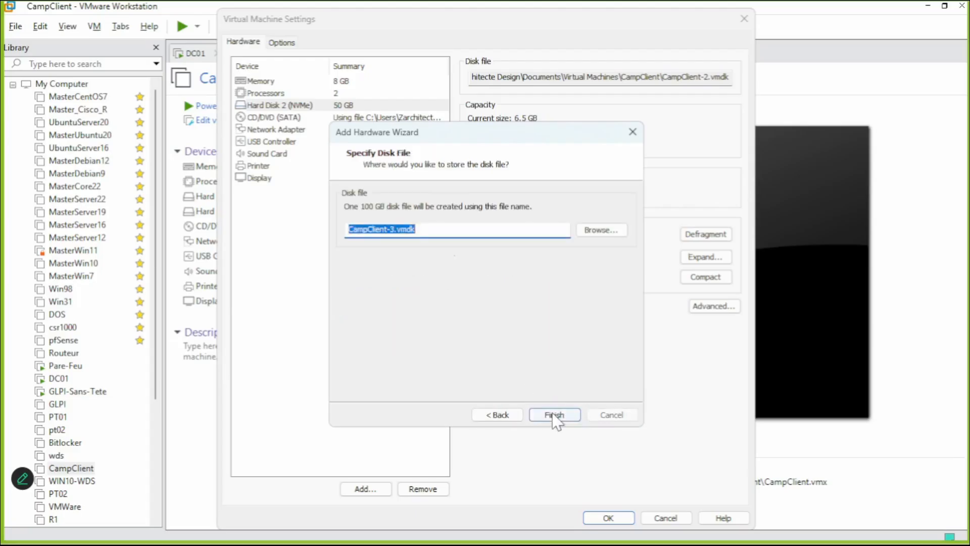
{"action": "left_click", "coordinate": [555, 415]}
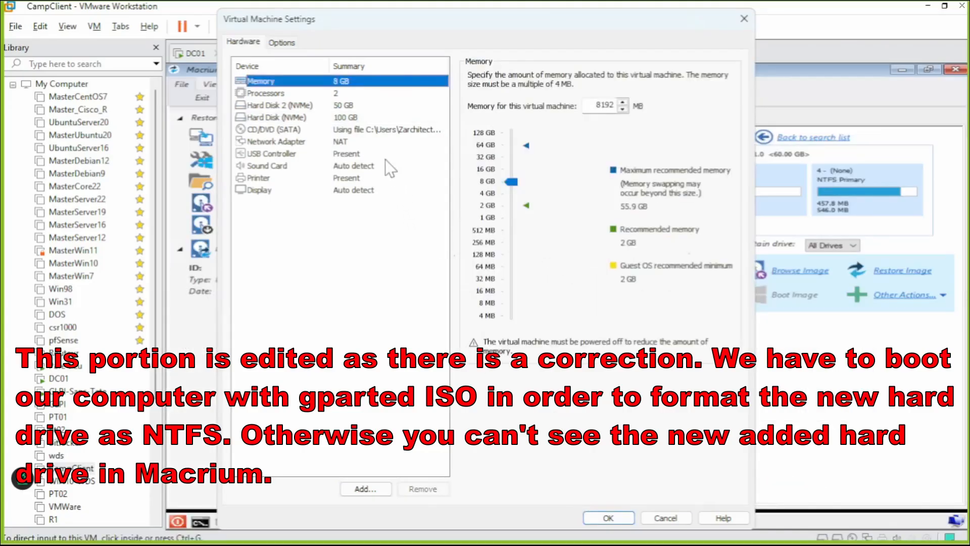
Load gparted-live-1.7.0-1-amd64.iso into the CD/DVD (SATA) drive and save the settings.
{"action": "left_click", "coordinate": [387, 130]}
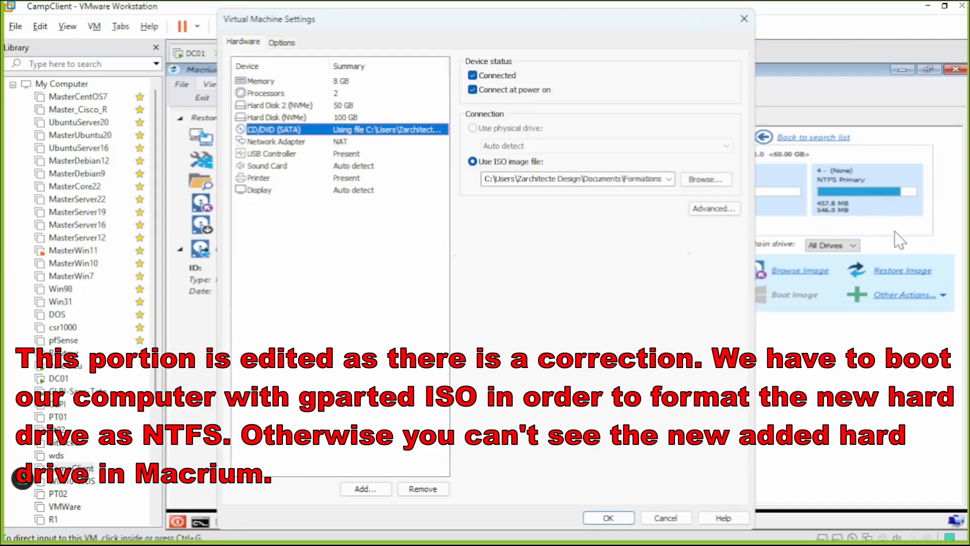
{"action": "left_click", "coordinate": [724, 184]}
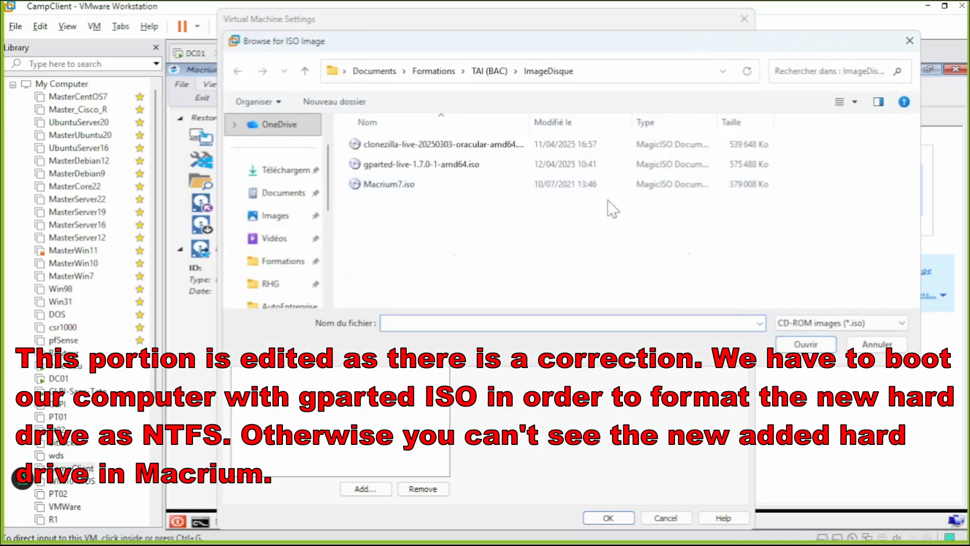
{"action": "left_click", "coordinate": [467, 167]}
{"action": "double_click", "coordinate": [467, 165]}
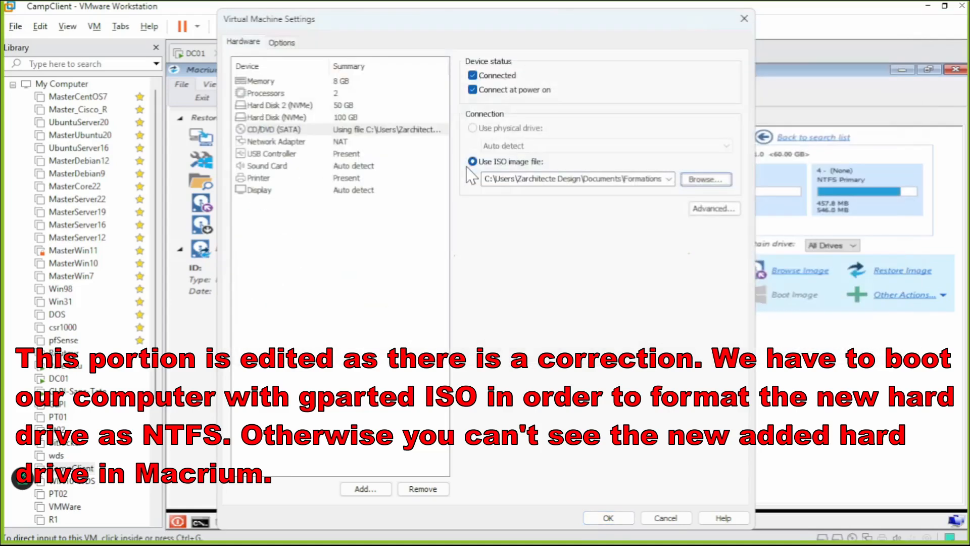
{"action": "left_click", "coordinate": [619, 518]}
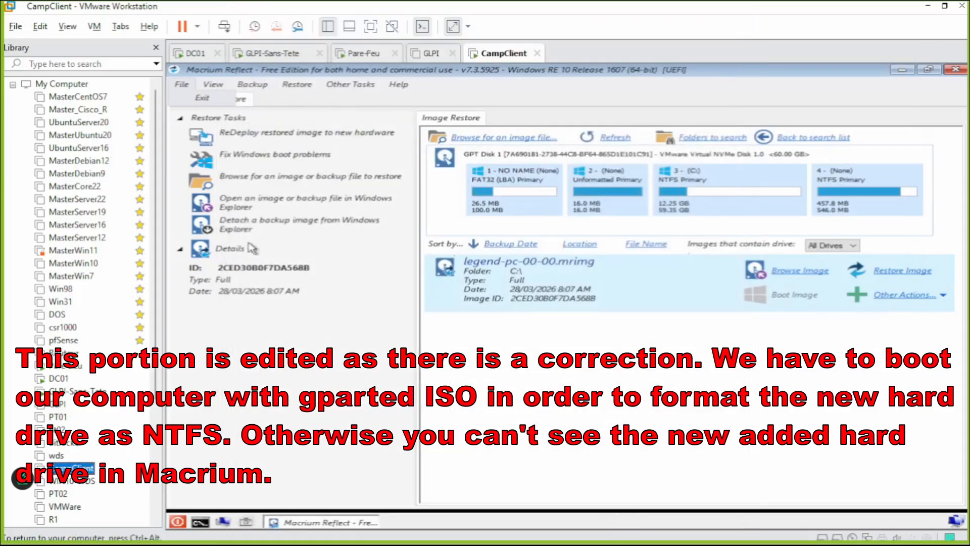
Reset the VM and boot GParted with default keymap, US English and graphical mode.
{"action": "left_click", "coordinate": [197, 26]}
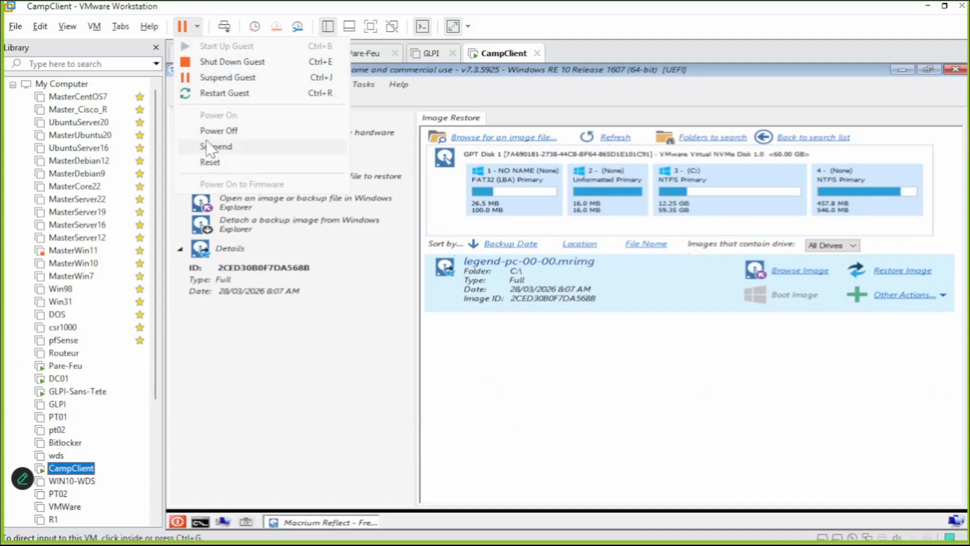
{"action": "left_click", "coordinate": [209, 161]}
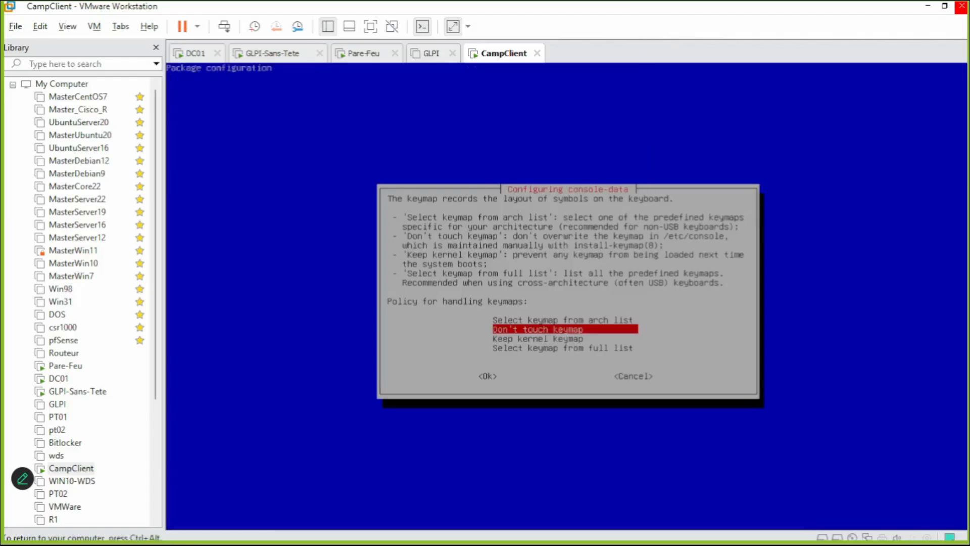
{"action": "key", "text": "Return"}
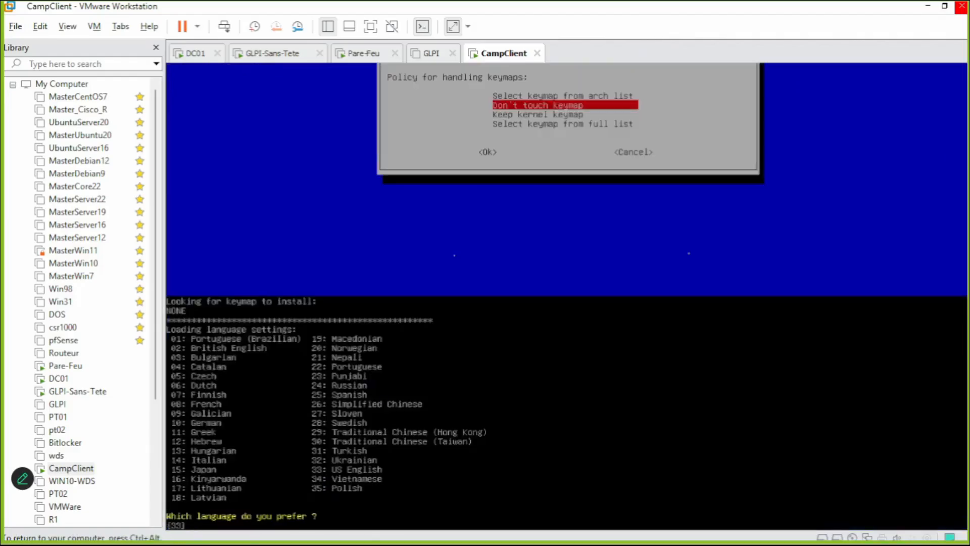
{"action": "key", "text": "Return"}
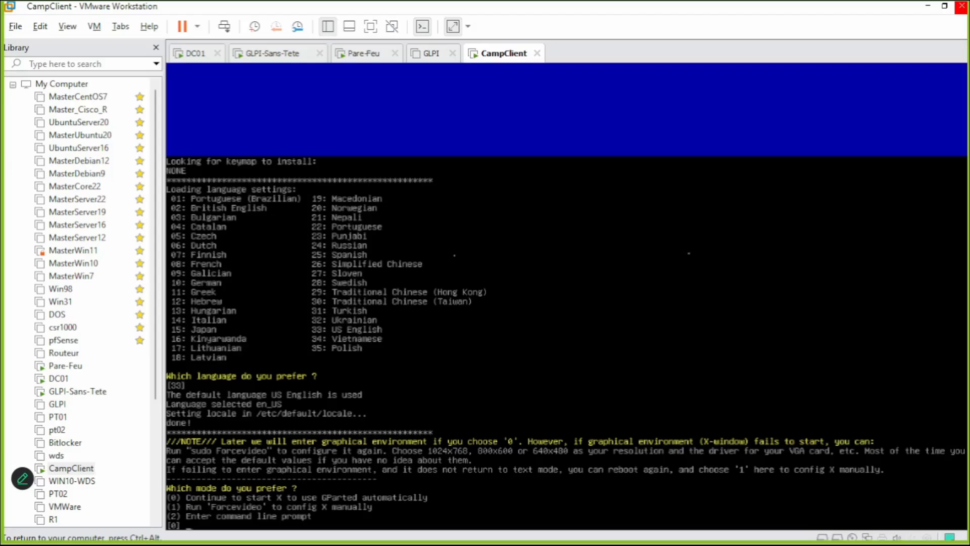
{"action": "key", "text": "Return"}
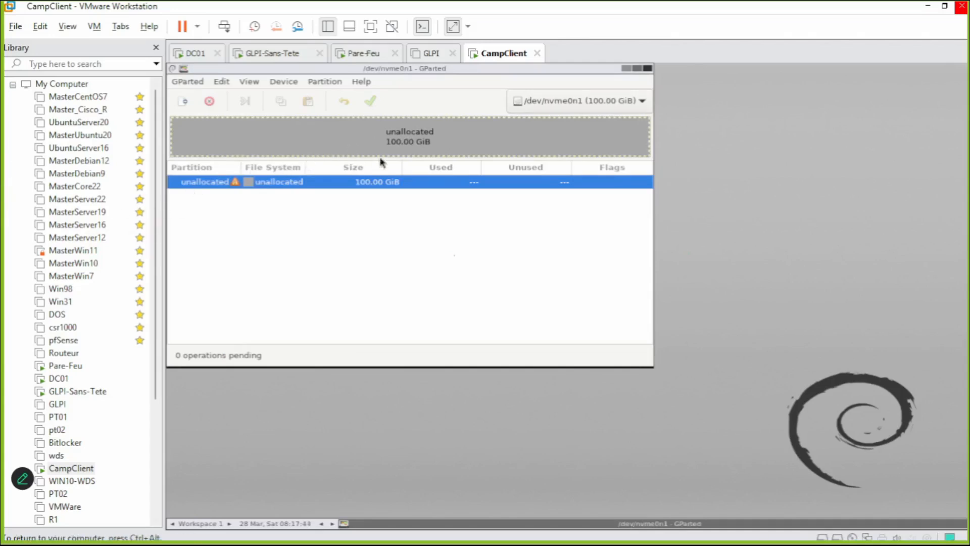
Create a new partition table on /dev/nvme0n1 and let GParted rescan.
{"action": "left_click", "coordinate": [289, 82]}
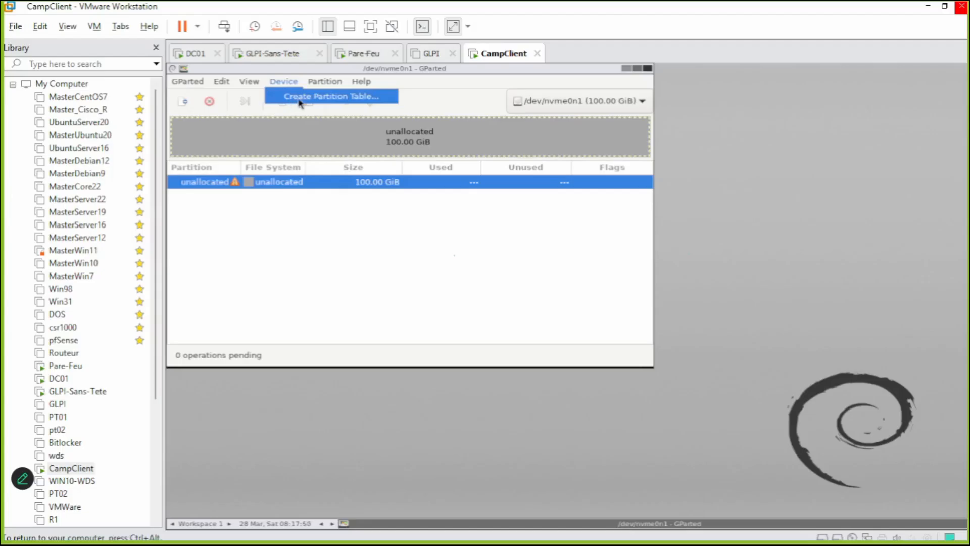
{"action": "left_click", "coordinate": [319, 99]}
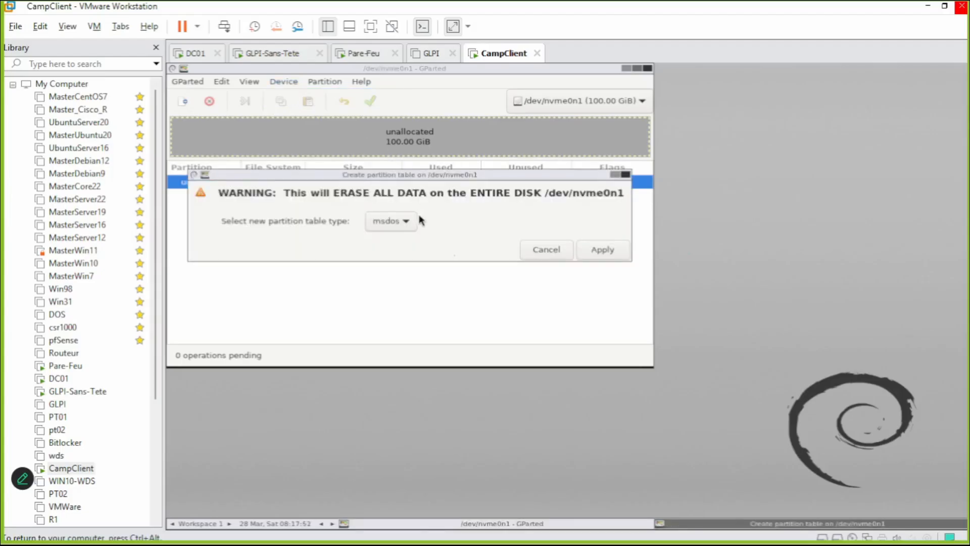
{"action": "left_click", "coordinate": [590, 250]}
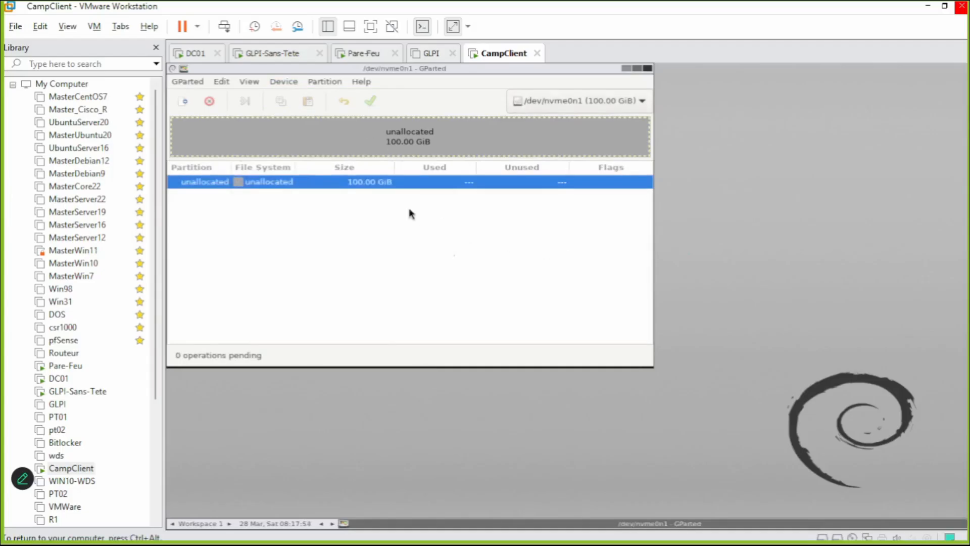
Queue a new 100 GiB primary NTFS partition labelled System in the unallocated space.
{"action": "right_click", "coordinate": [311, 186]}
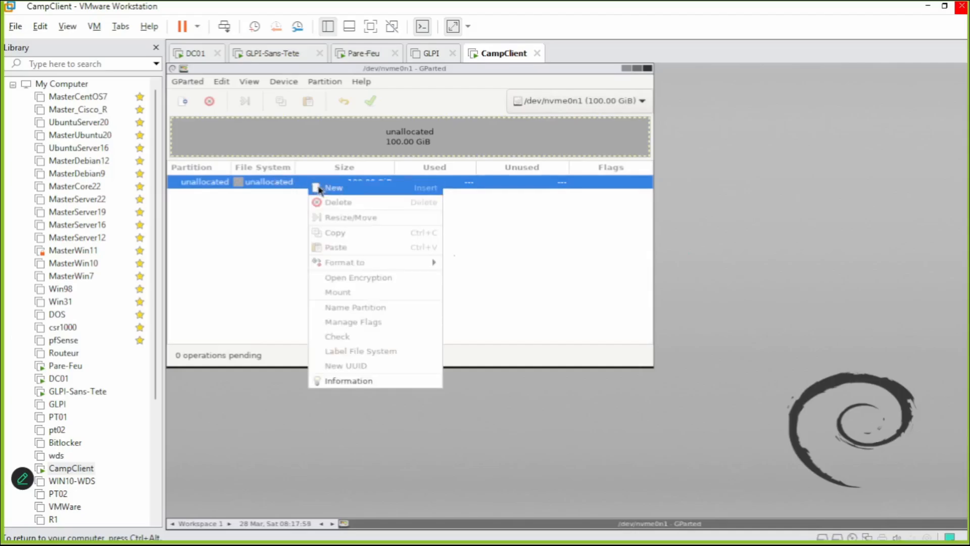
{"action": "left_click", "coordinate": [326, 190]}
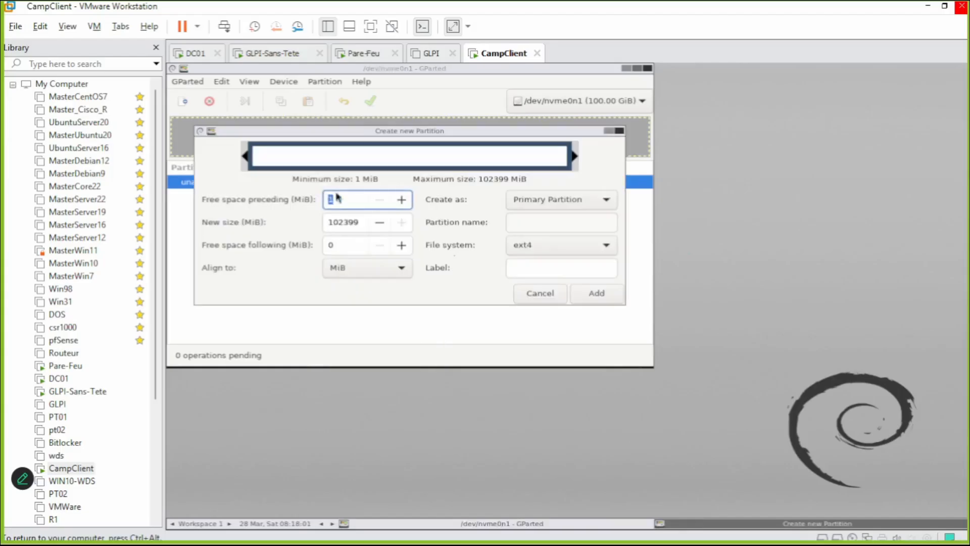
{"action": "left_click", "coordinate": [546, 249]}
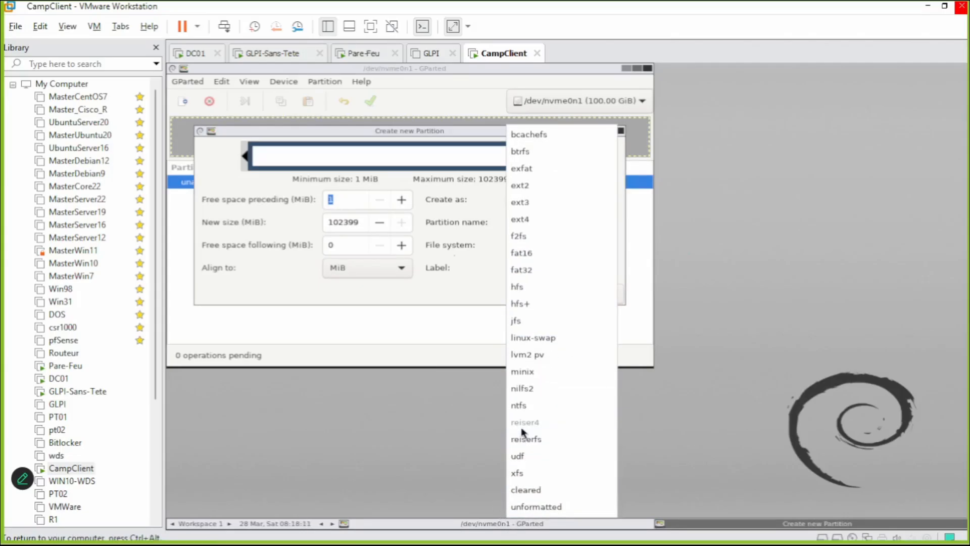
{"action": "left_click", "coordinate": [524, 408]}
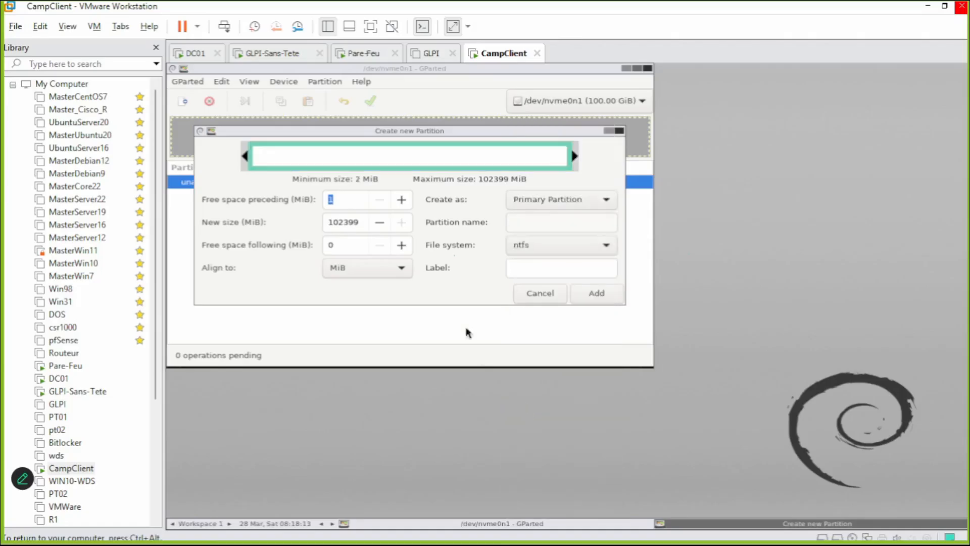
{"action": "left_click", "coordinate": [535, 269]}
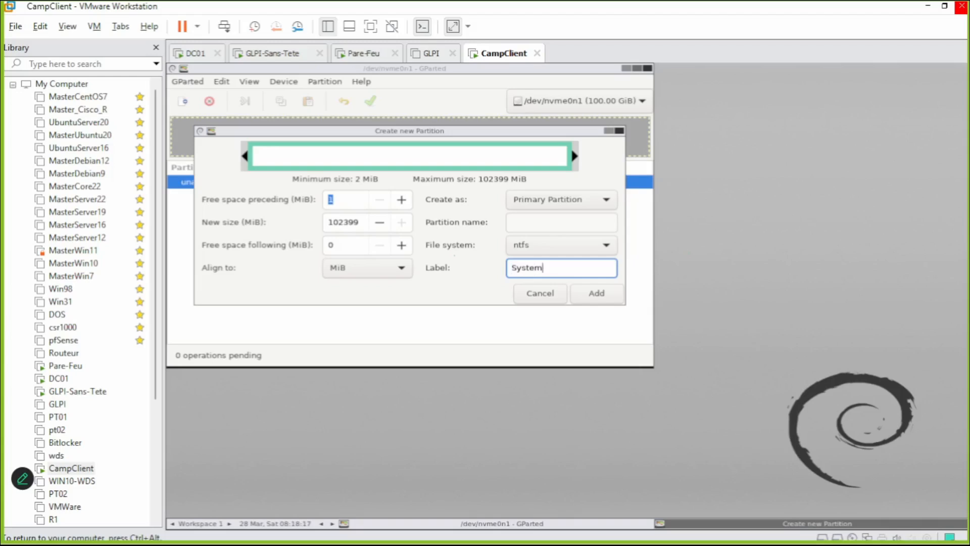
{"action": "left_click", "coordinate": [596, 294]}
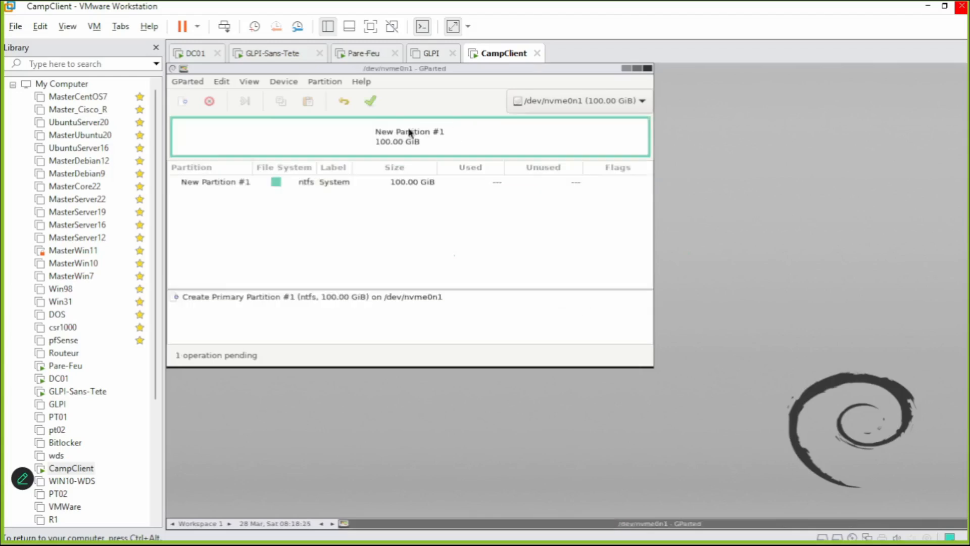
Apply the pending operations, close the report, and exit GParted.
{"action": "left_click", "coordinate": [369, 104]}
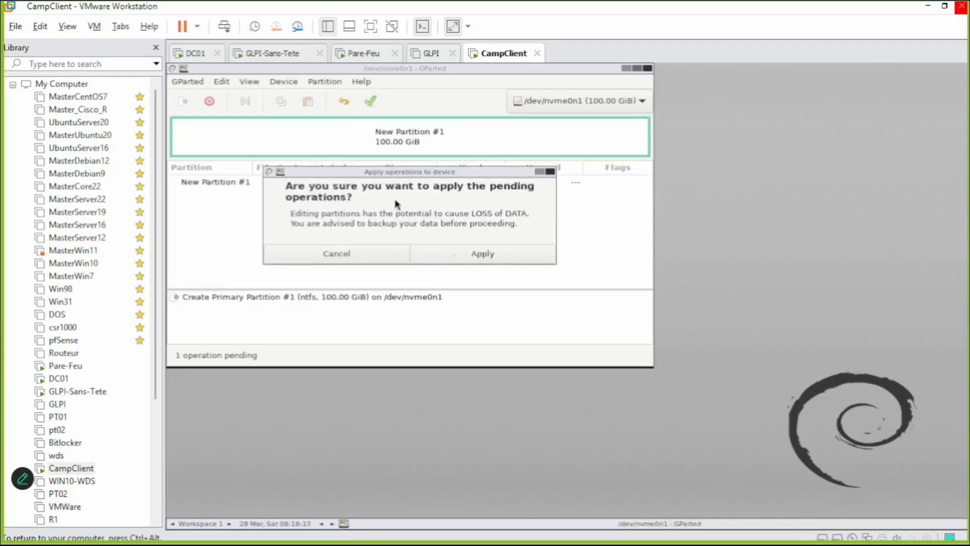
{"action": "left_click", "coordinate": [441, 255]}
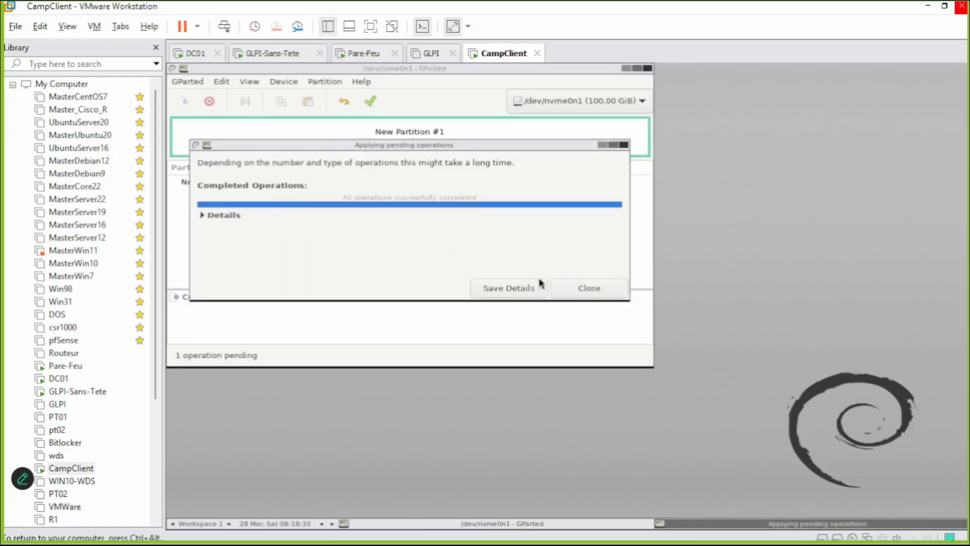
{"action": "left_click", "coordinate": [624, 297]}
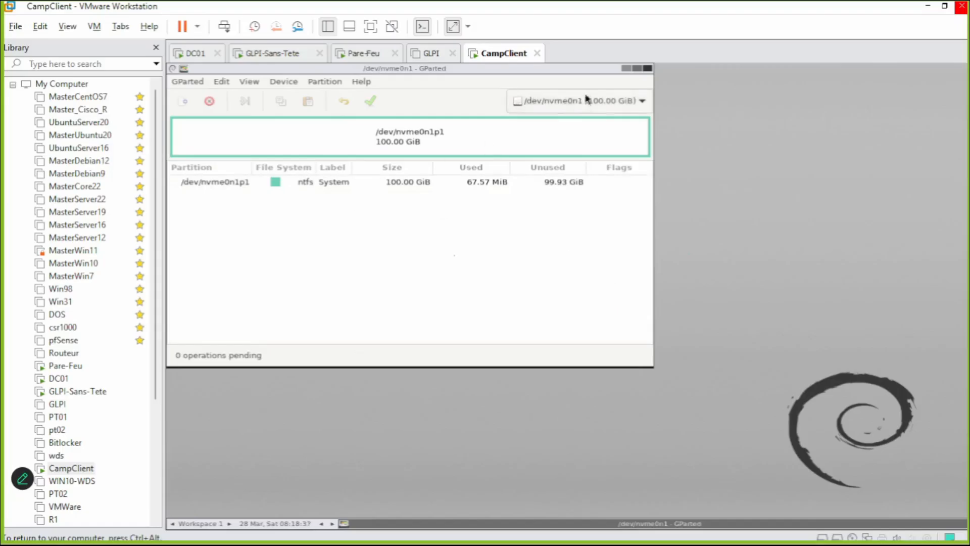
{"action": "left_click", "coordinate": [647, 69]}
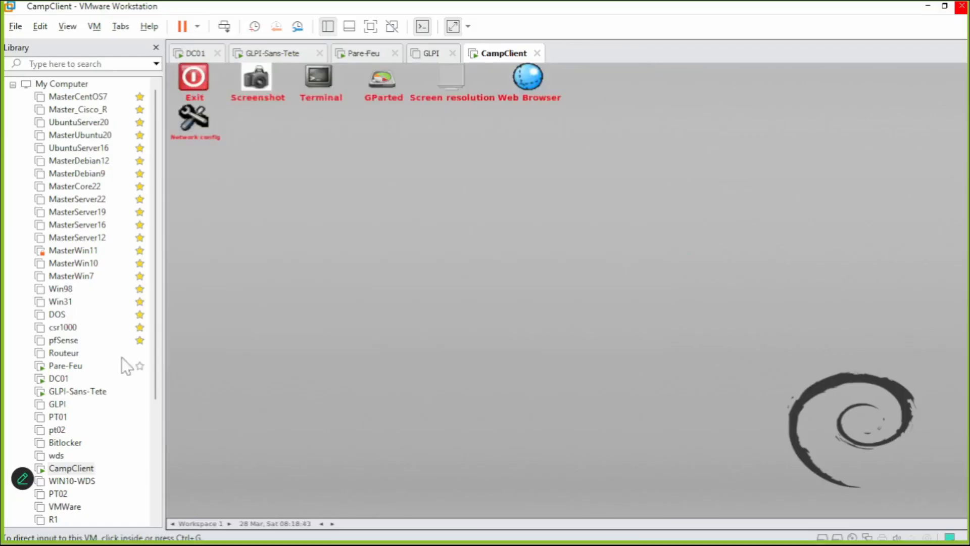
Set CampClient's CD/DVD (SATA) image to Macrium7.iso and override the guest's CD-ROM lock.
{"action": "right_click", "coordinate": [44, 472]}
{"action": "left_click", "coordinate": [74, 470]}
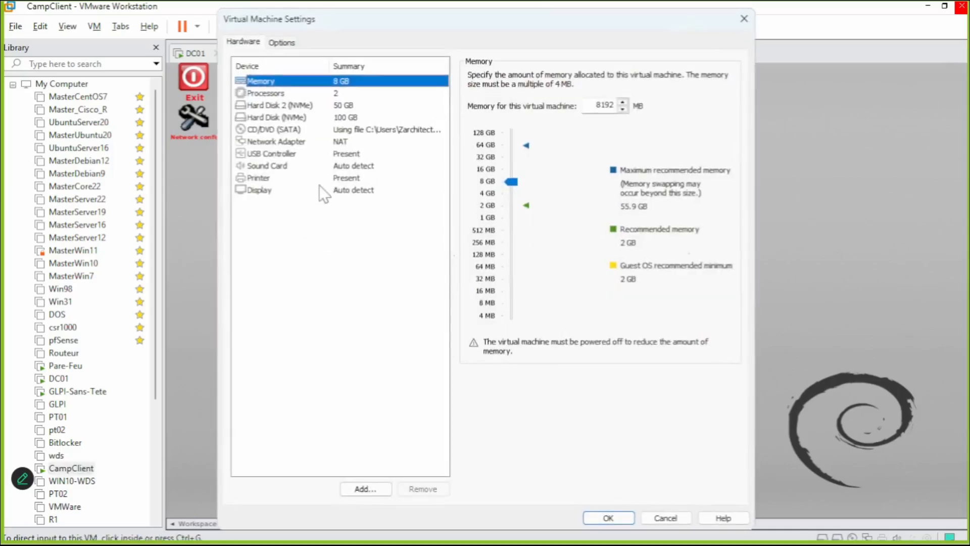
{"action": "left_click", "coordinate": [344, 131]}
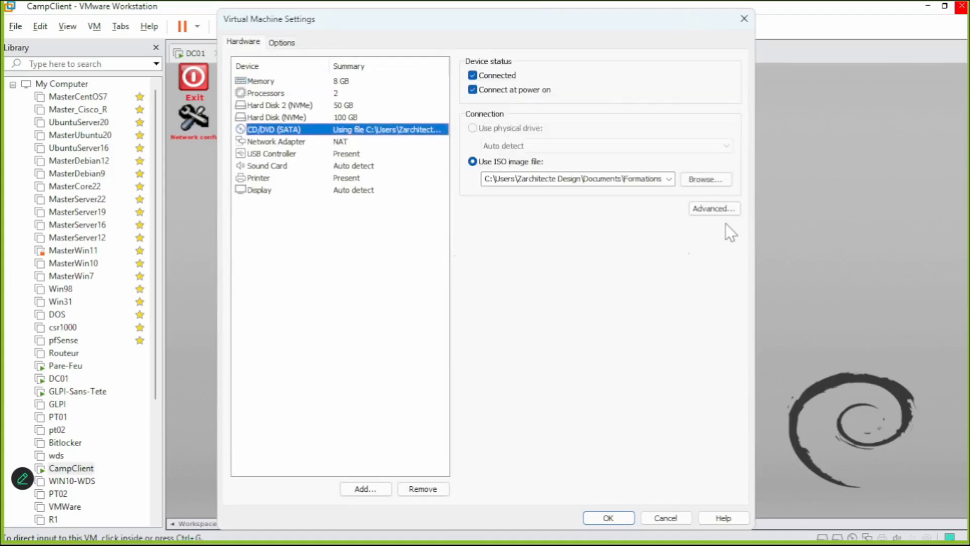
{"action": "left_click", "coordinate": [714, 179]}
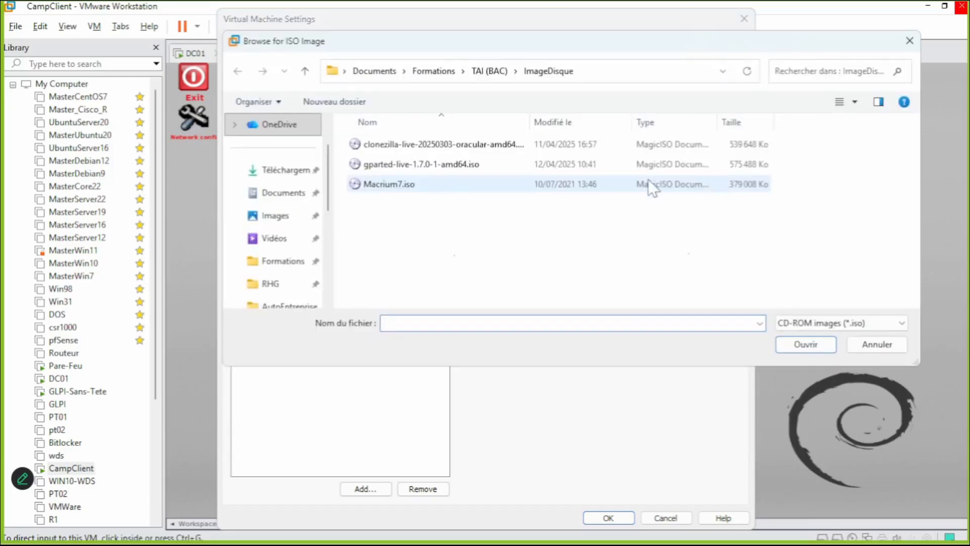
{"action": "double_click", "coordinate": [513, 184]}
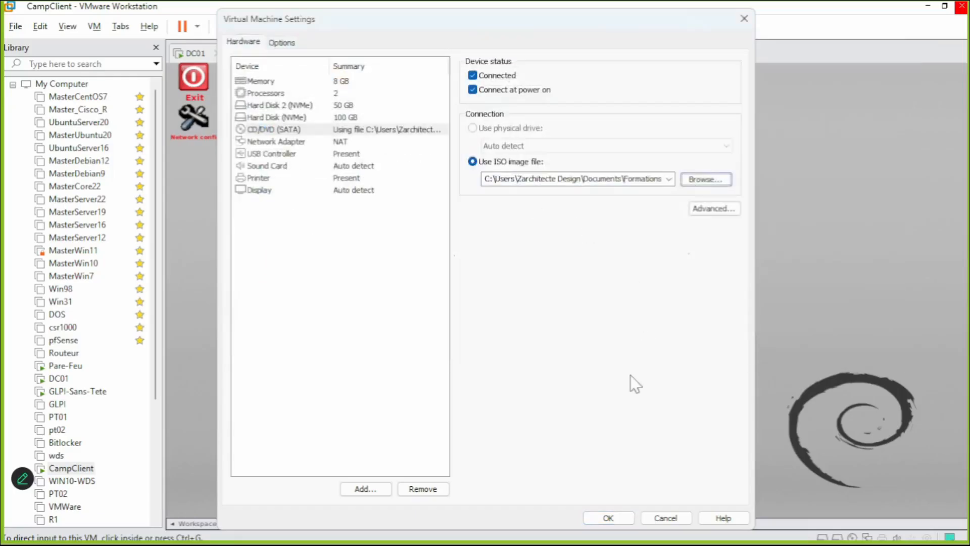
{"action": "left_click", "coordinate": [606, 516]}
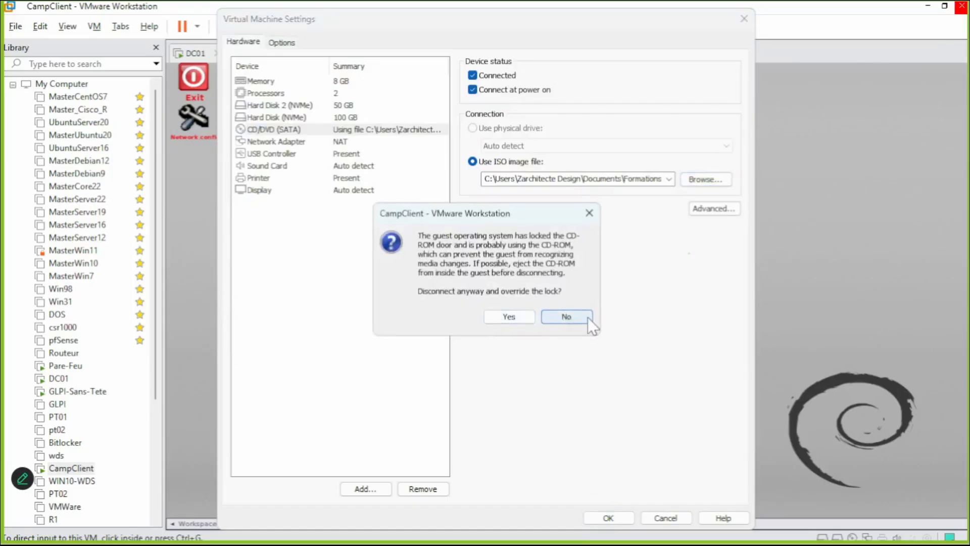
{"action": "left_click", "coordinate": [526, 315]}
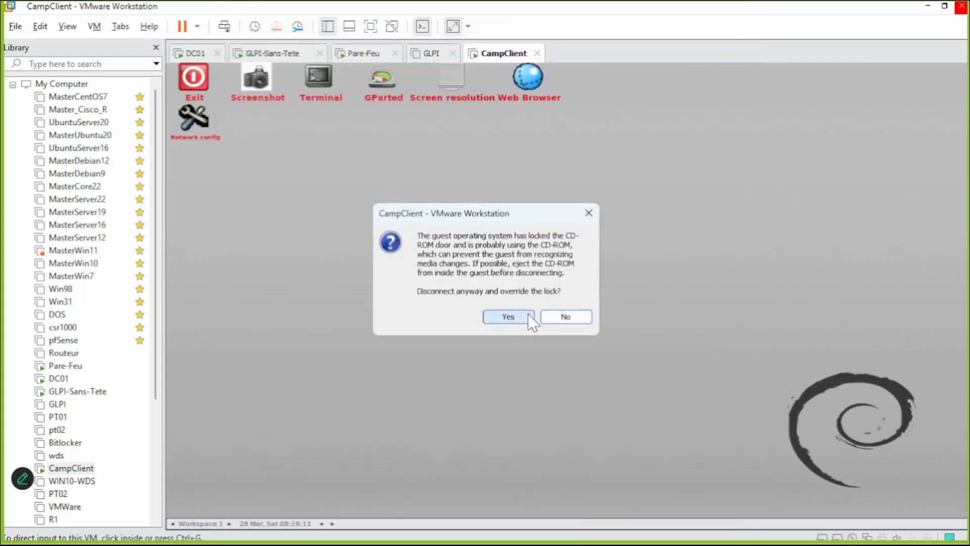
{"action": "left_click", "coordinate": [529, 315]}
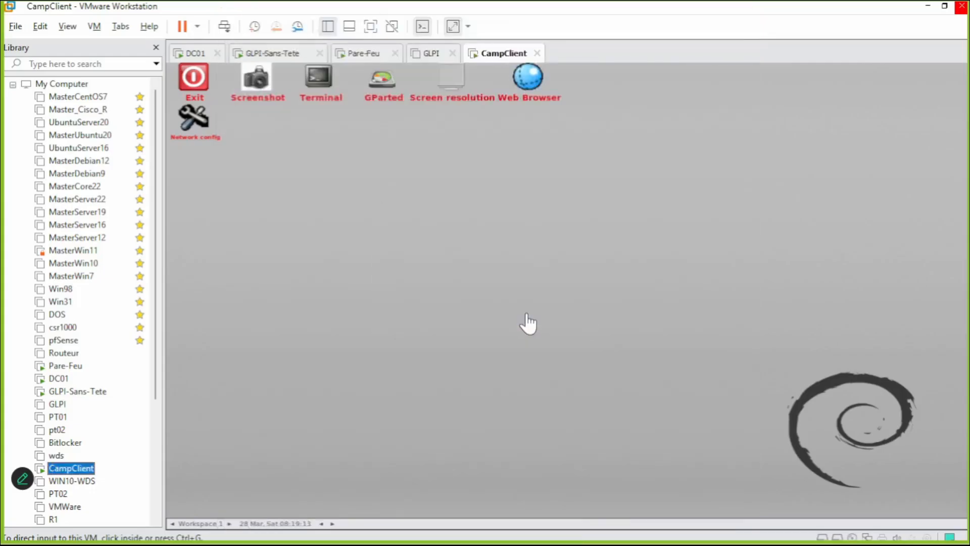
Reset CampClient and watch its EFI boot attempt.
{"action": "left_click", "coordinate": [197, 27]}
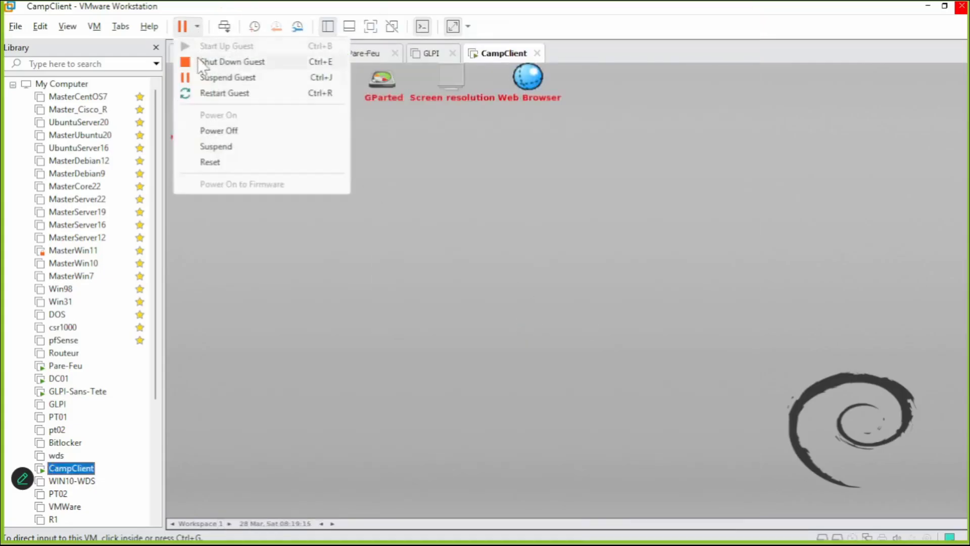
{"action": "left_click", "coordinate": [214, 161]}
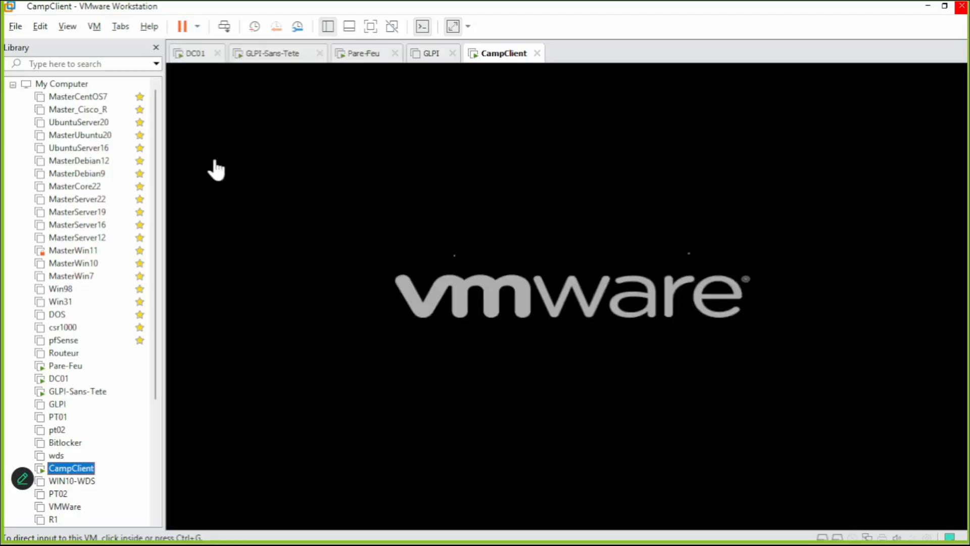
{"action": "left_click", "coordinate": [216, 169]}
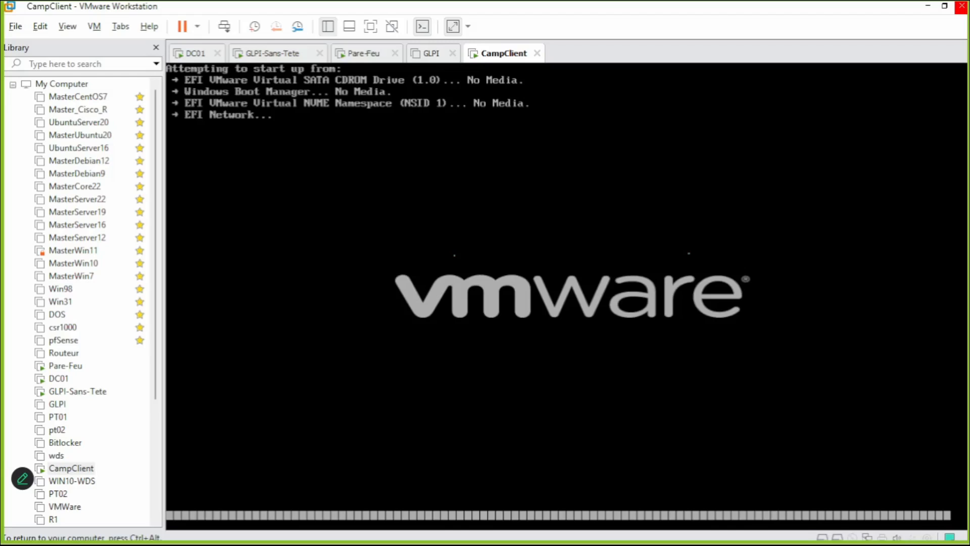
{"action": "key", "text": "ctrl+alt"}
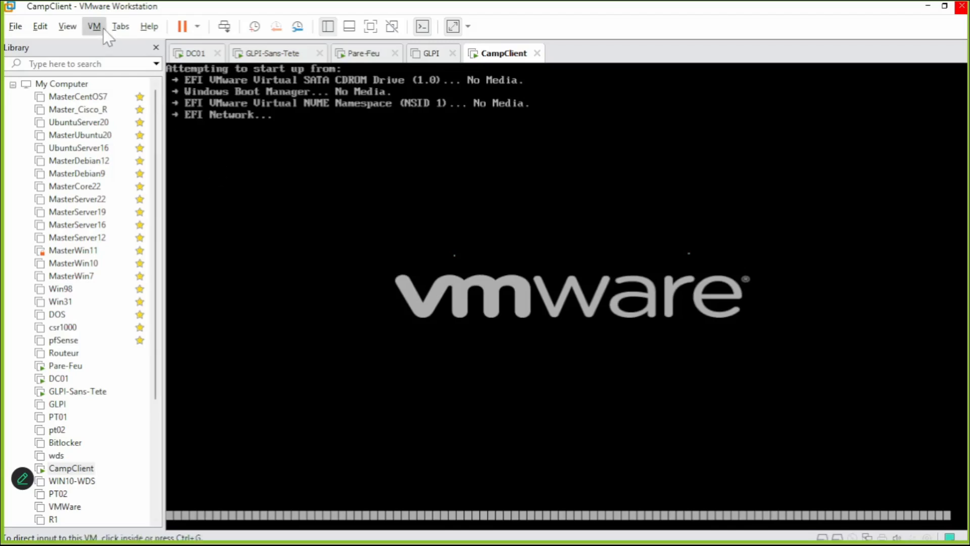
Reset once more, then power off CampClient after it finds no bootable media.
{"action": "left_click", "coordinate": [197, 27]}
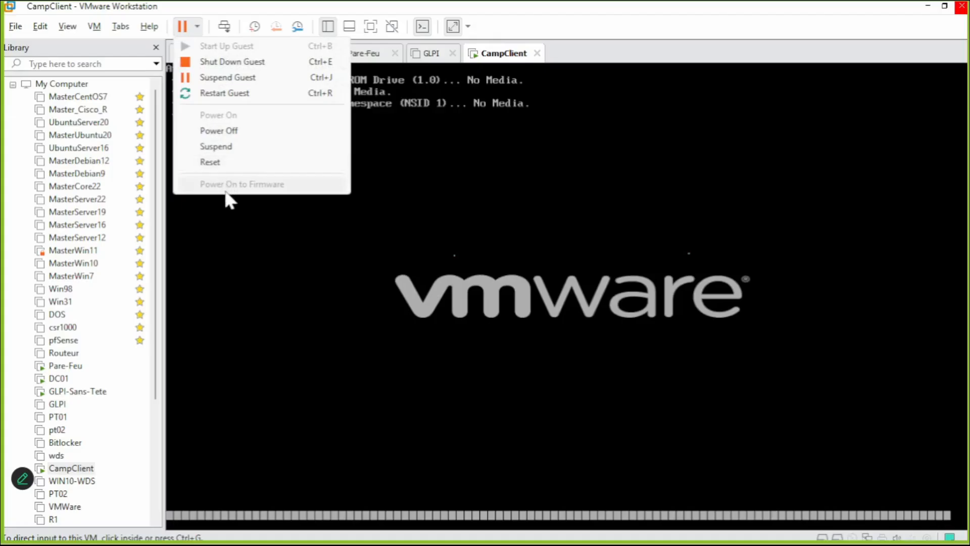
{"action": "left_click", "coordinate": [217, 165]}
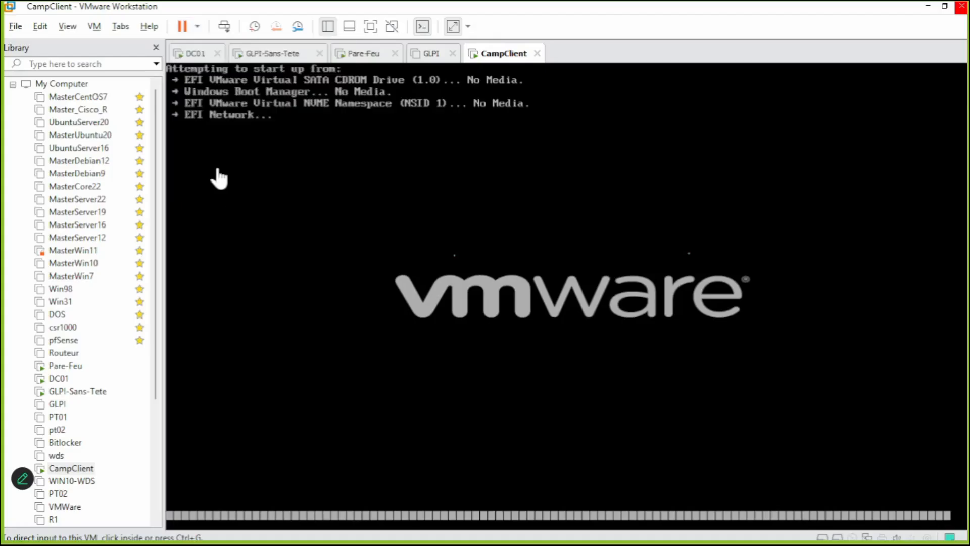
{"action": "left_click", "coordinate": [218, 170]}
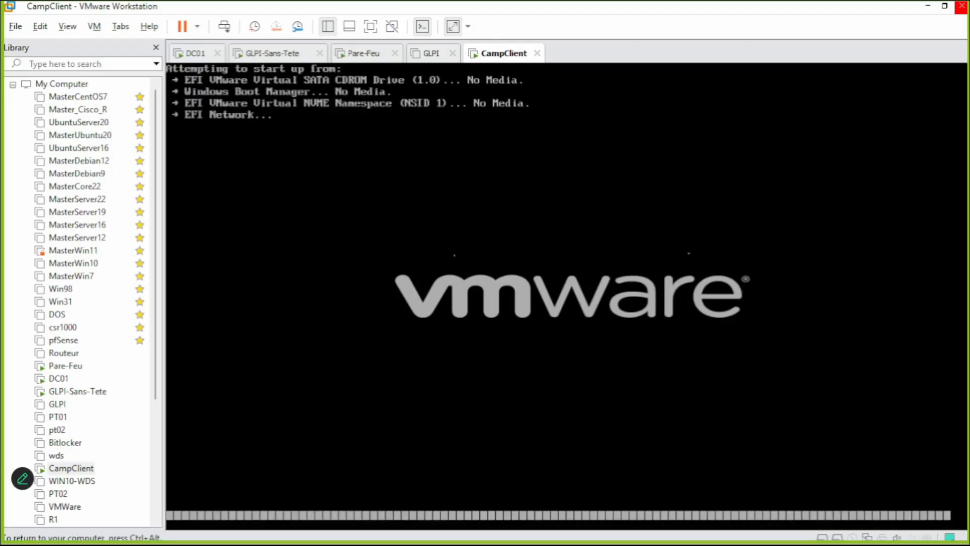
{"action": "key", "text": "ctrl+alt"}
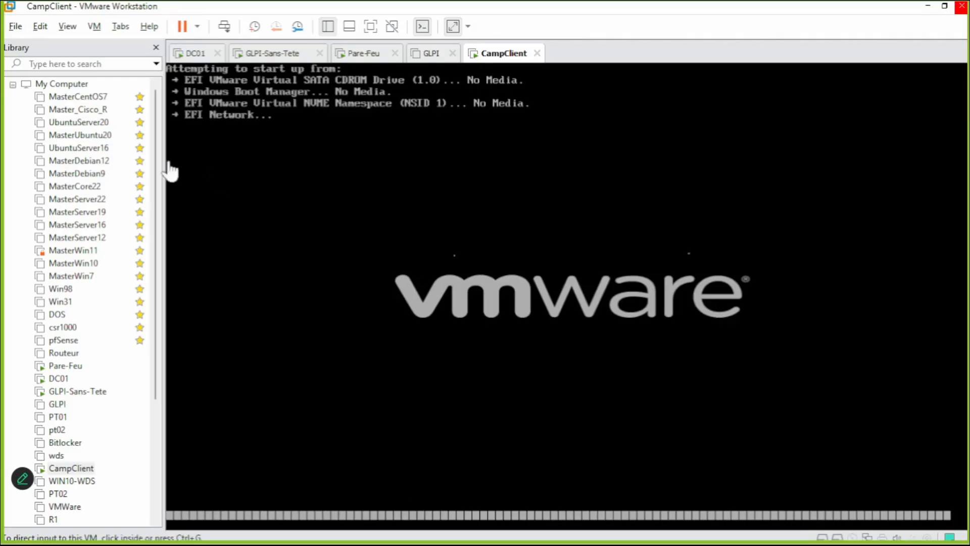
{"action": "left_click", "coordinate": [194, 33]}
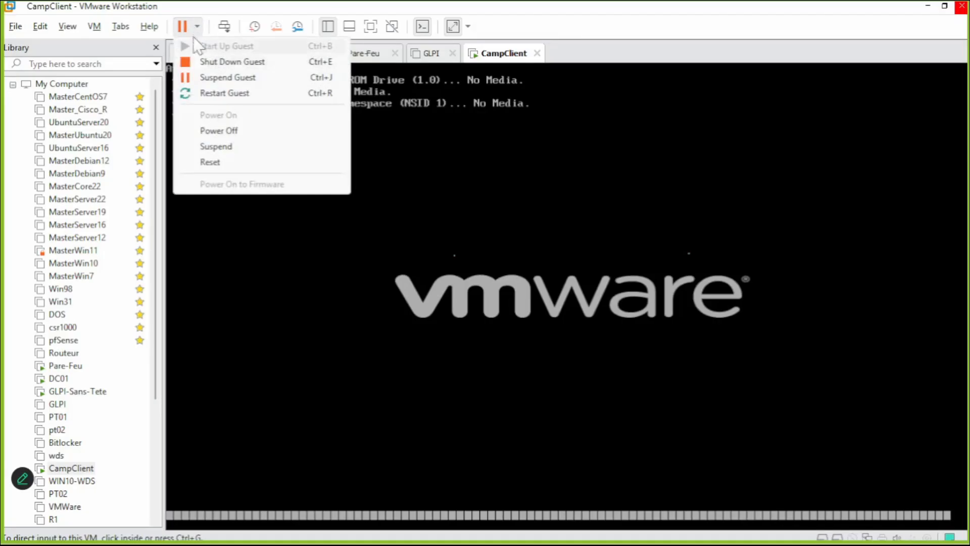
{"action": "left_click", "coordinate": [218, 131]}
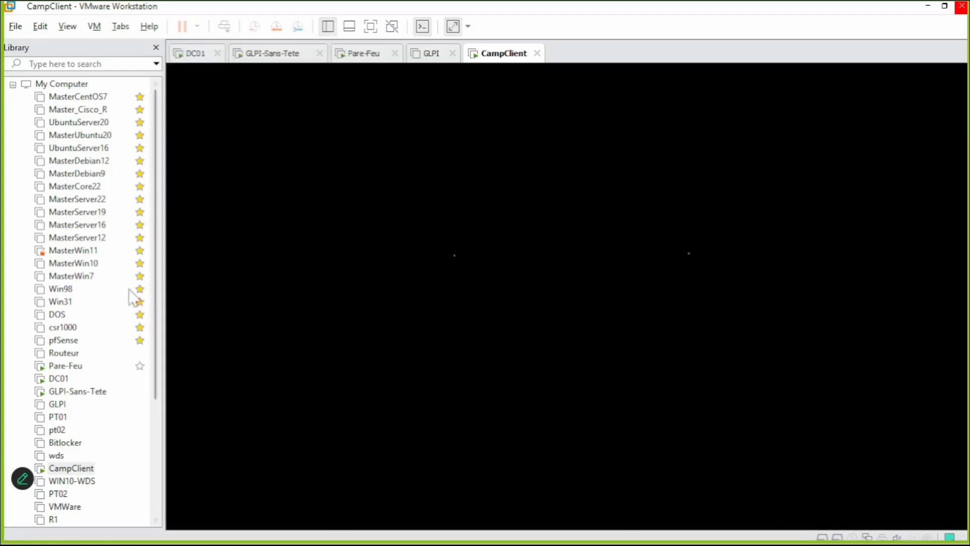
Set CampClient's CD/DVD drive to use the Macrium7.iso image file and save the settings.
{"action": "right_click", "coordinate": [90, 470]}
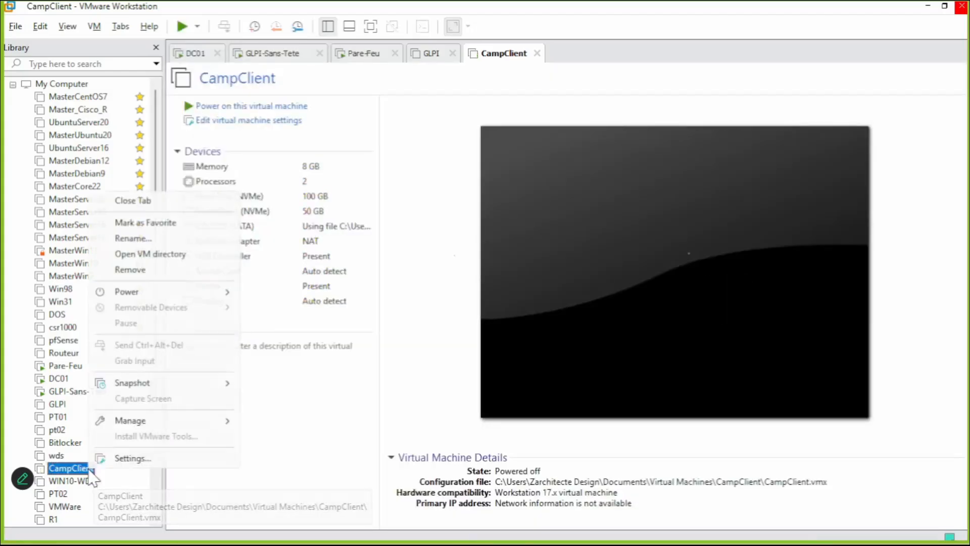
{"action": "left_click", "coordinate": [111, 460]}
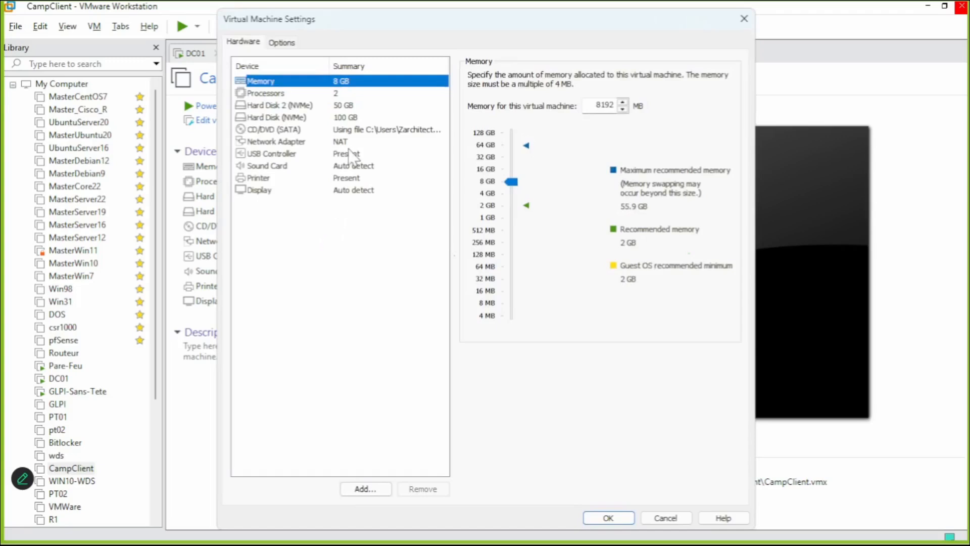
{"action": "left_click", "coordinate": [360, 132]}
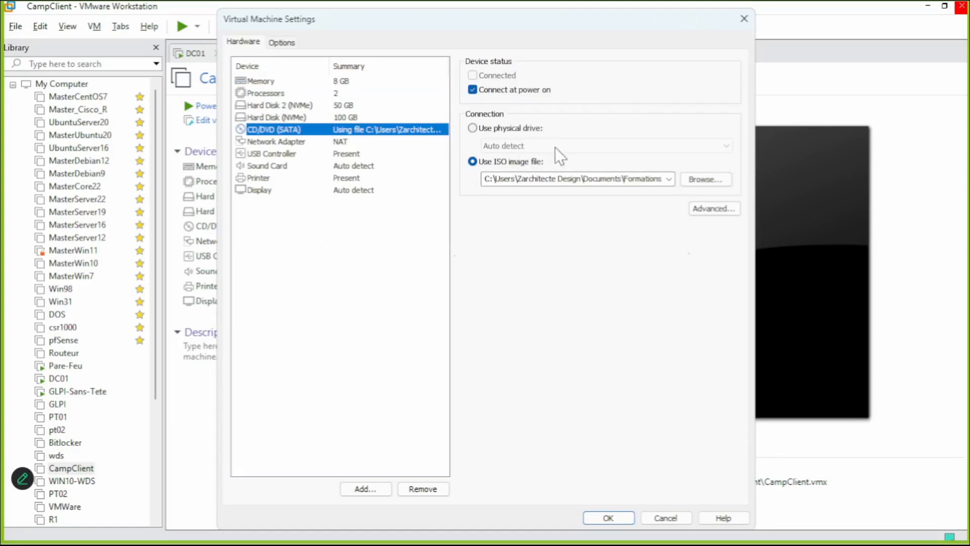
{"action": "left_click", "coordinate": [695, 182]}
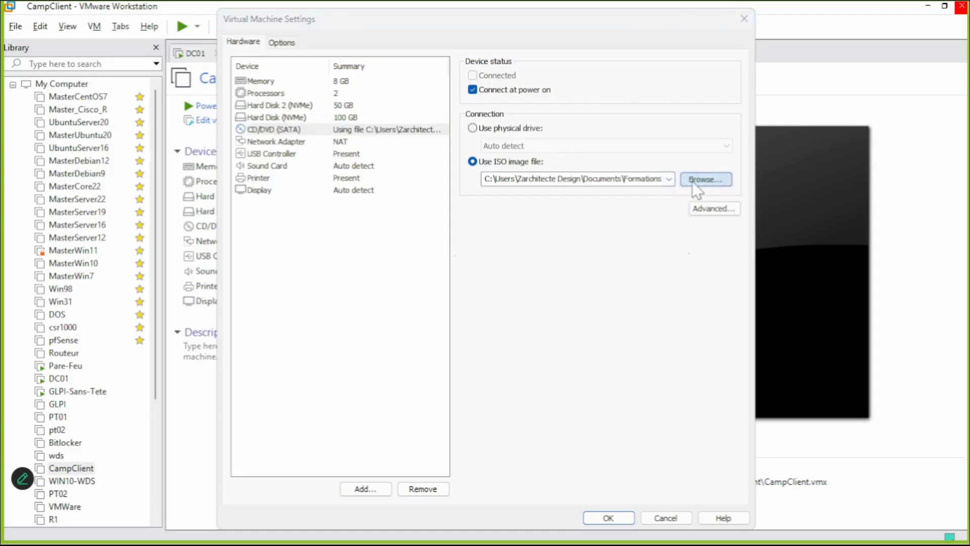
{"action": "double_click", "coordinate": [422, 184]}
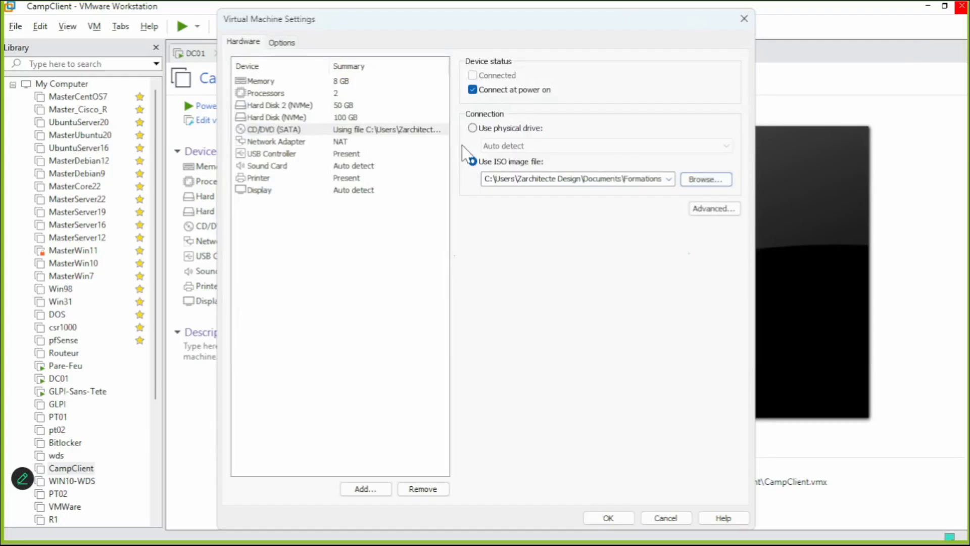
{"action": "left_click", "coordinate": [474, 128]}
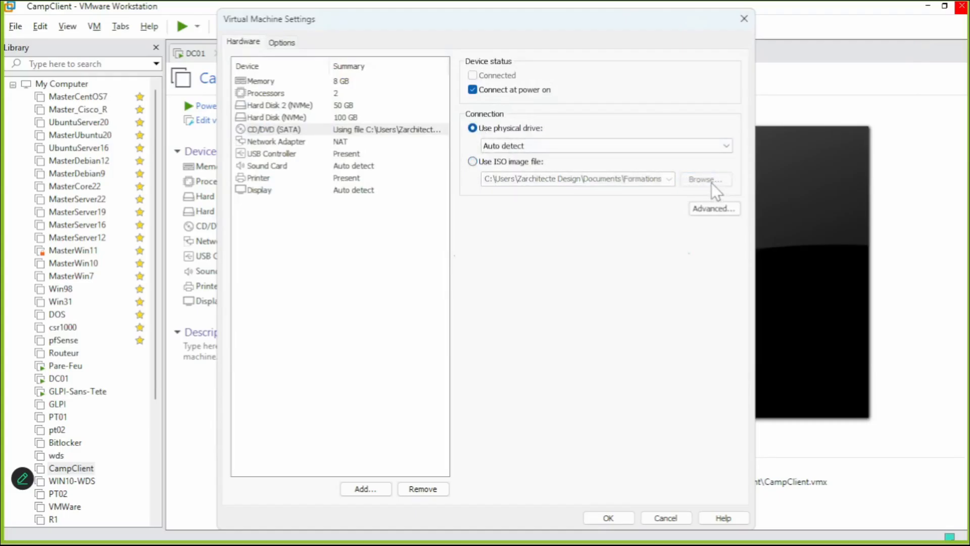
{"action": "left_click", "coordinate": [529, 163]}
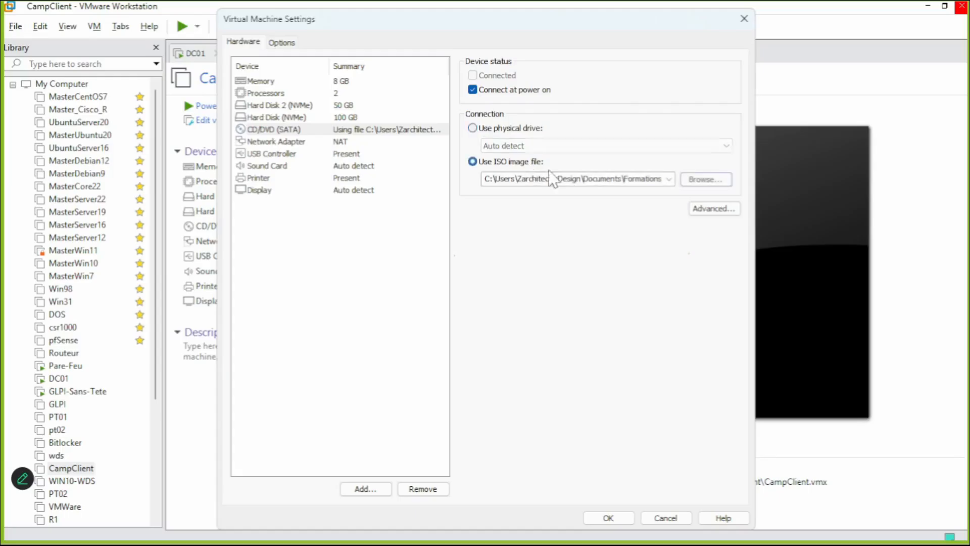
{"action": "left_click_drag", "start_coordinate": [637, 184], "coordinate": [672, 180]}
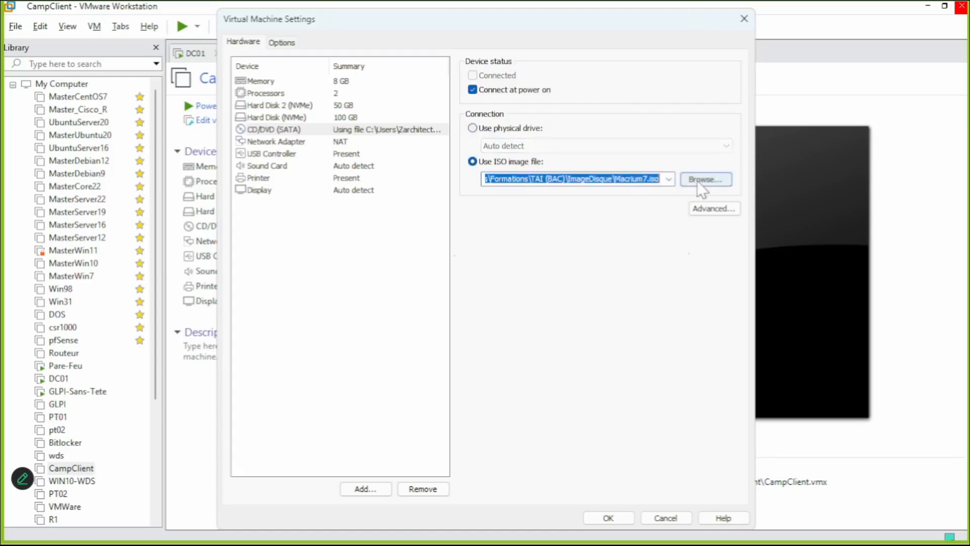
{"action": "left_click", "coordinate": [612, 517]}
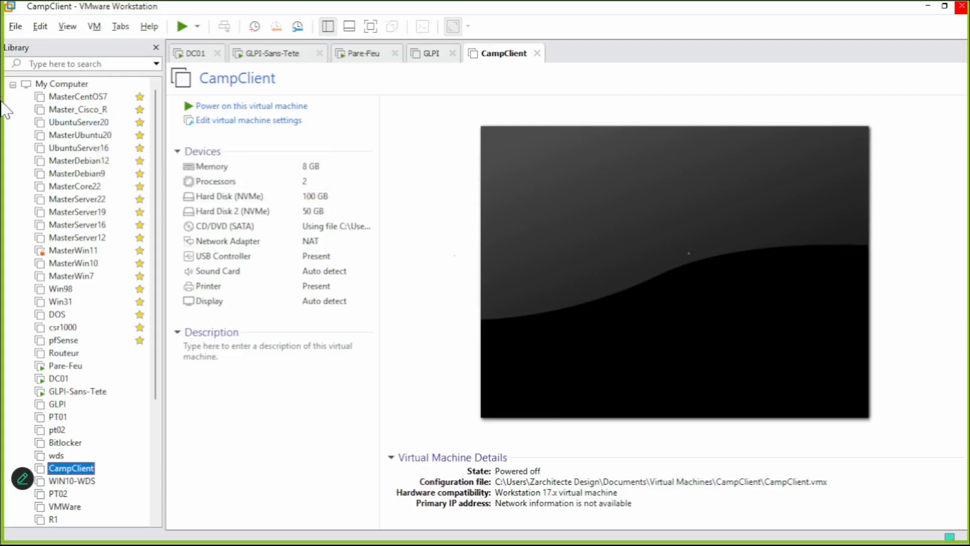
{"action": "key", "text": "alt"}
Power on CampClient and press a key to boot from the Macrium7.iso CD.
{"action": "left_click", "coordinate": [182, 25]}
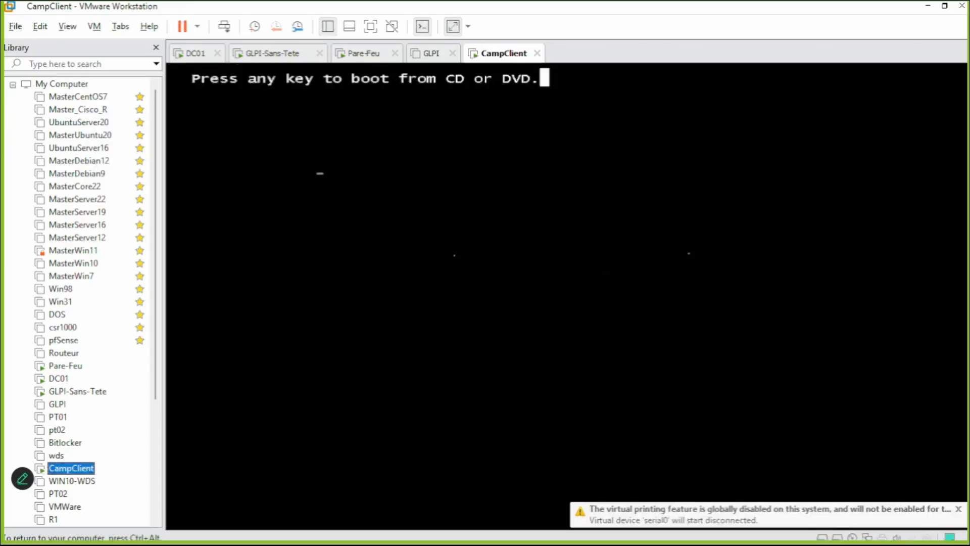
{"action": "key", "text": "Return"}
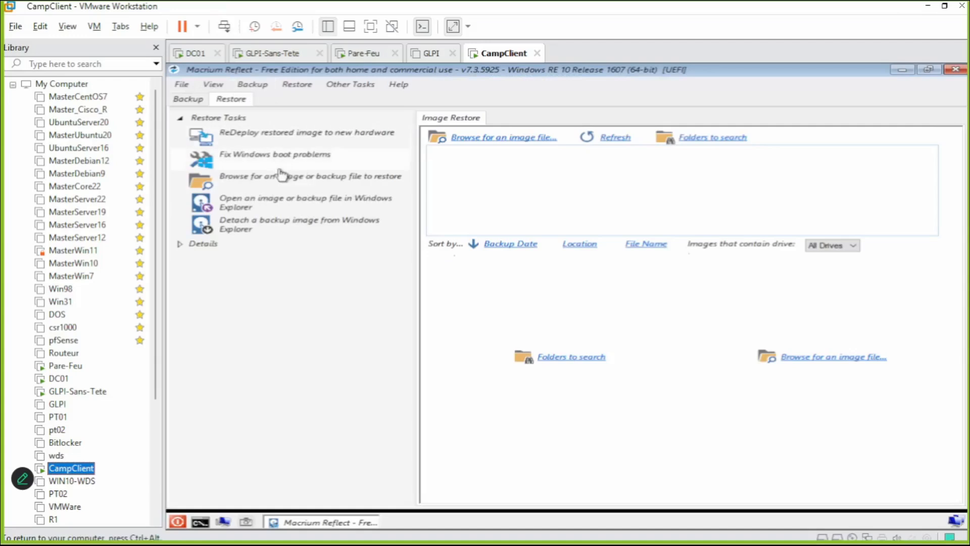
Open the legend-pc-00-00 image from Backup (D:) and start restoring it.
{"action": "left_click", "coordinate": [282, 186]}
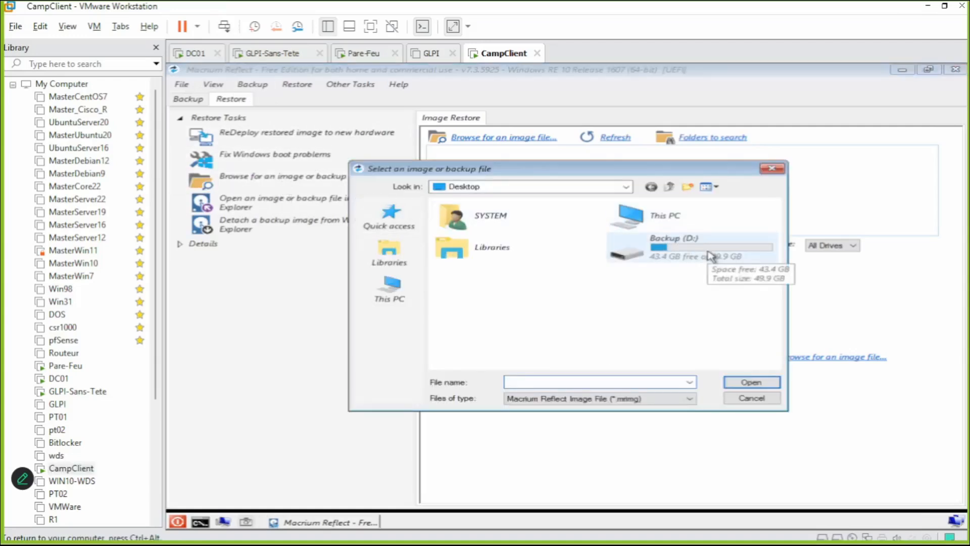
{"action": "double_click", "coordinate": [673, 245]}
{"action": "left_click", "coordinate": [505, 219]}
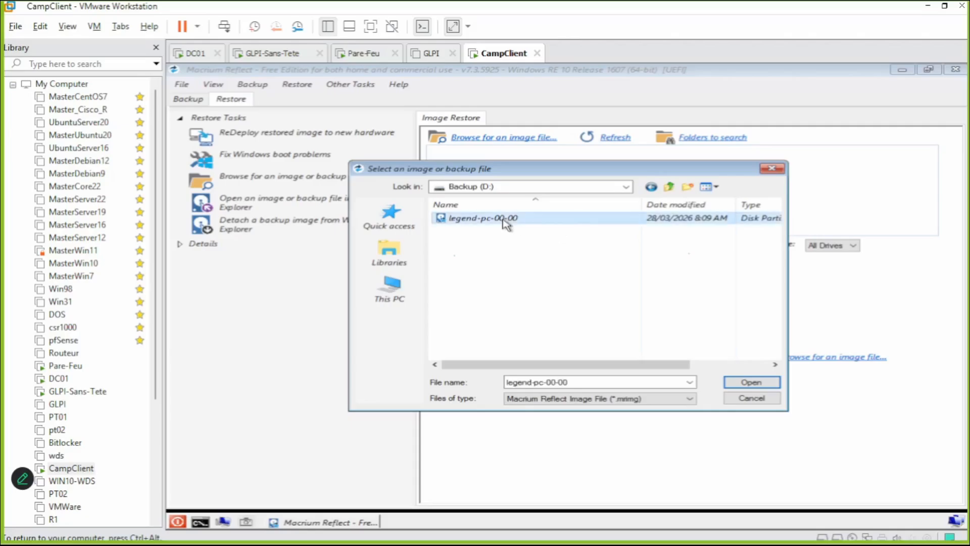
{"action": "left_click", "coordinate": [750, 383]}
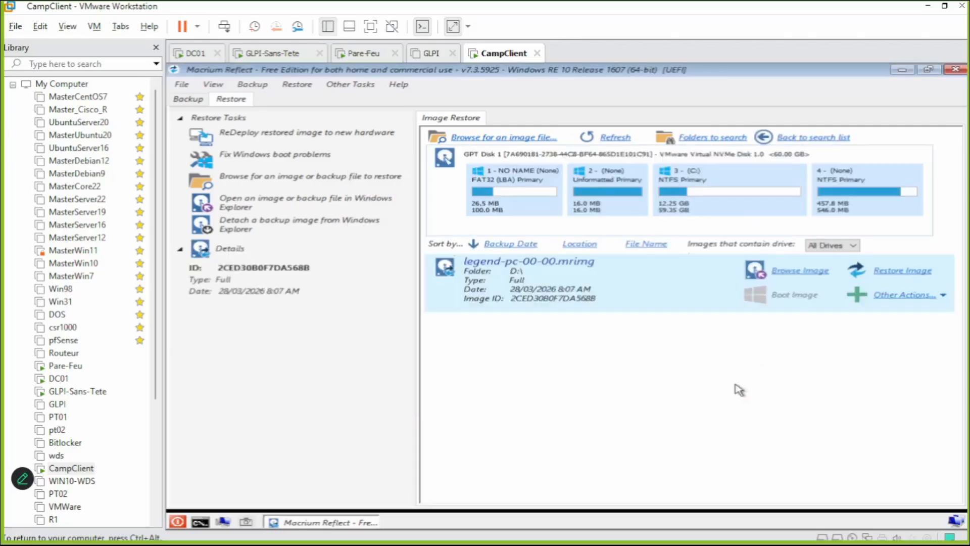
{"action": "left_click", "coordinate": [898, 271]}
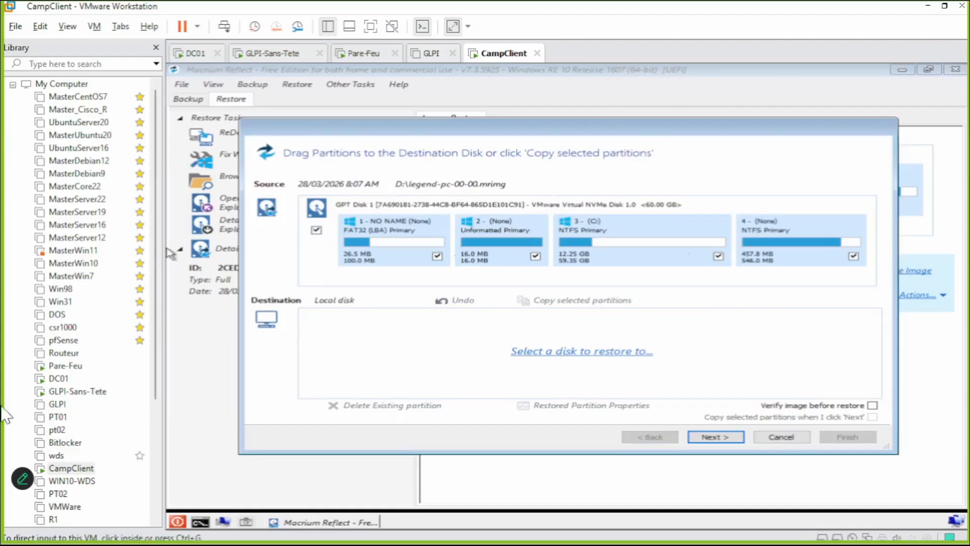
Restore the image onto the 100 GB MBR Disk 1, confirming drive C: gets overwritten.
{"action": "left_click", "coordinate": [554, 356]}
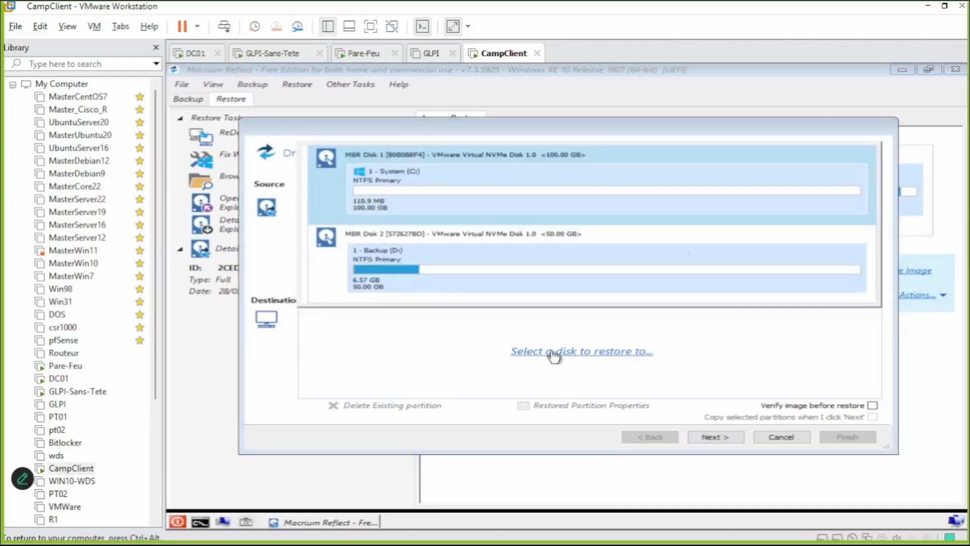
{"action": "left_click", "coordinate": [385, 184]}
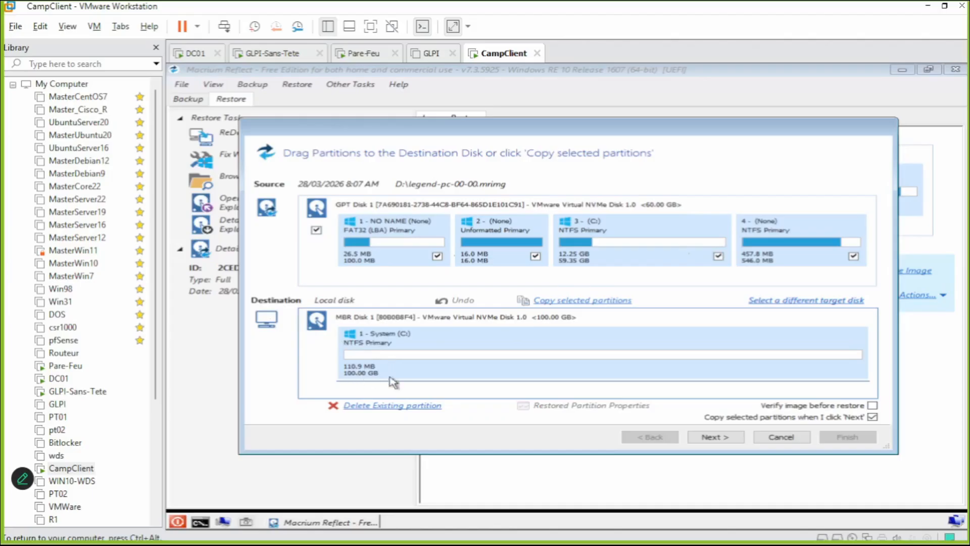
{"action": "left_click", "coordinate": [722, 437]}
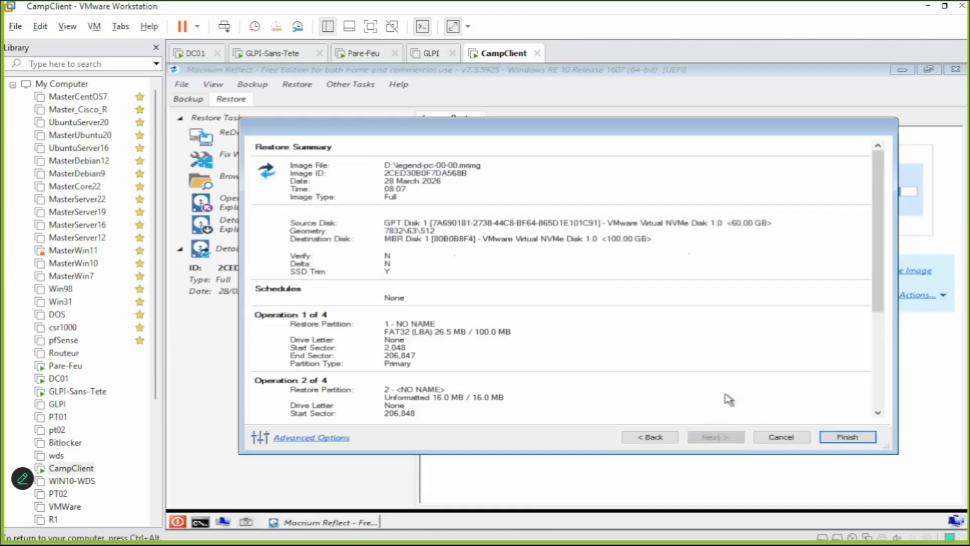
{"action": "left_click", "coordinate": [843, 437]}
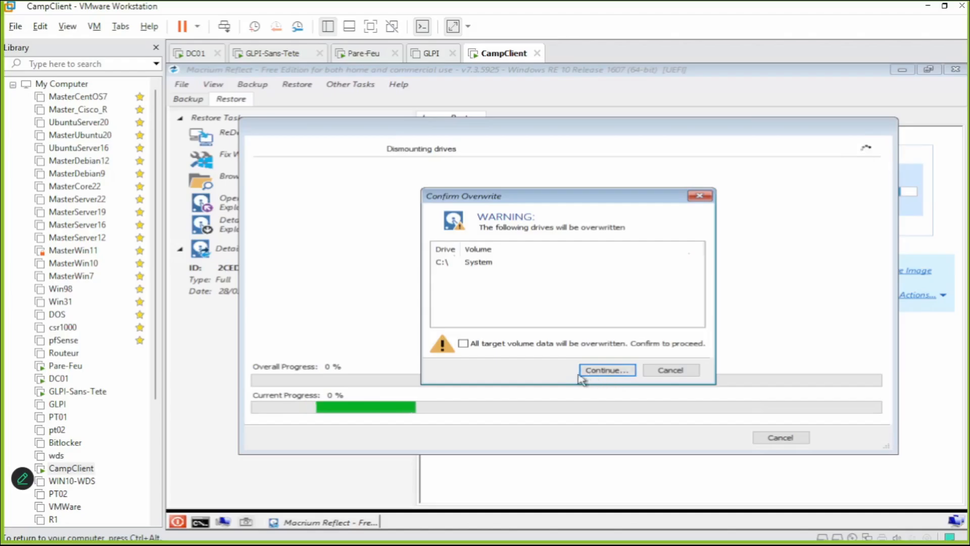
{"action": "left_click", "coordinate": [463, 344]}
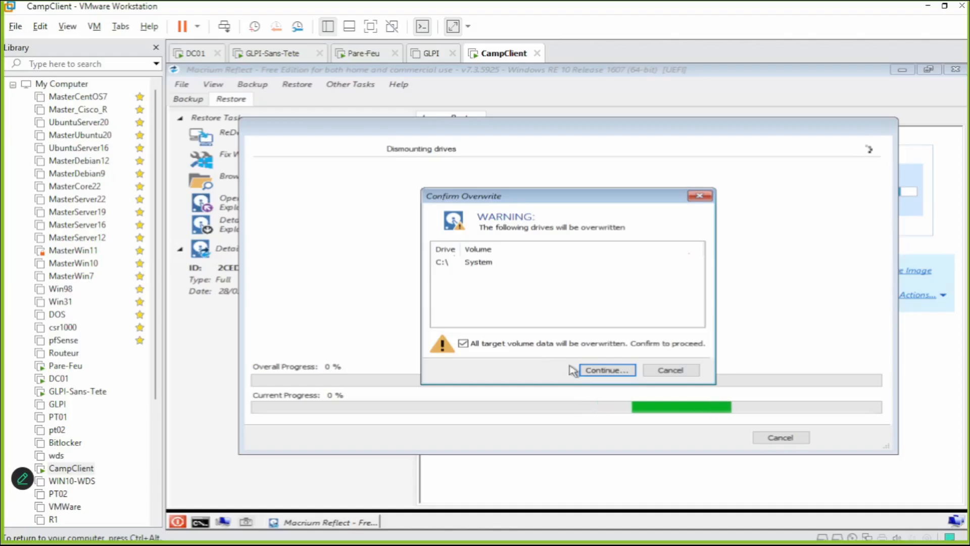
{"action": "left_click", "coordinate": [594, 372]}
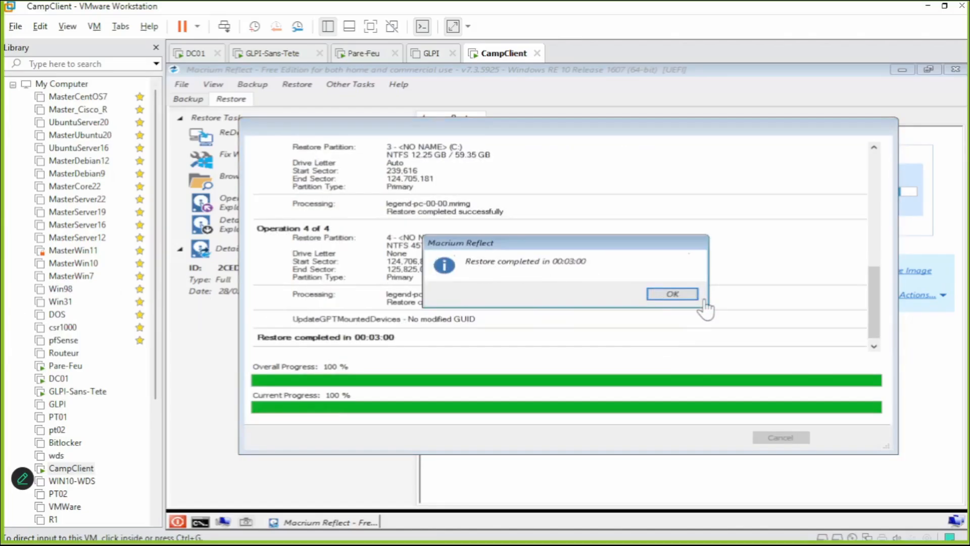
Dismiss the restore-completed message and close the progress window.
{"action": "left_click", "coordinate": [679, 295]}
{"action": "left_click", "coordinate": [679, 296]}
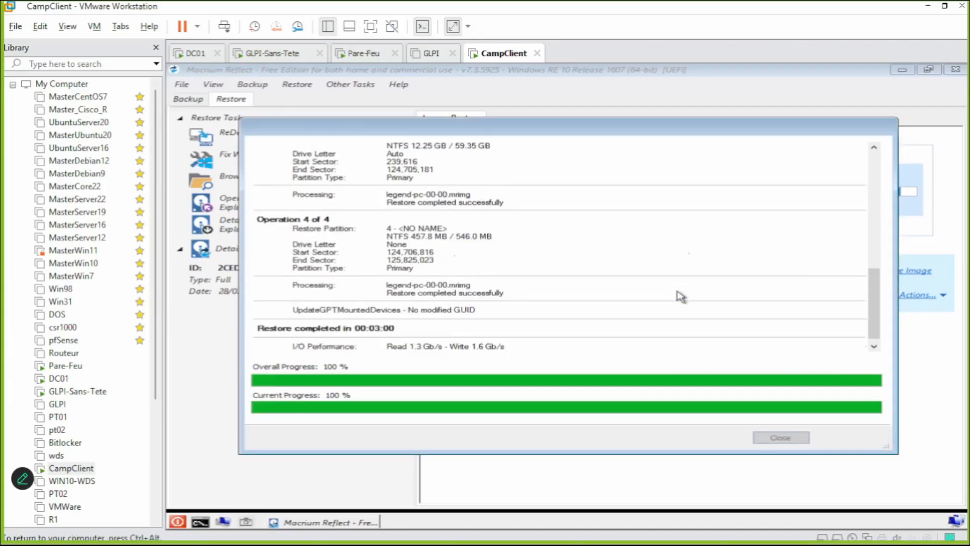
{"action": "left_click", "coordinate": [781, 438]}
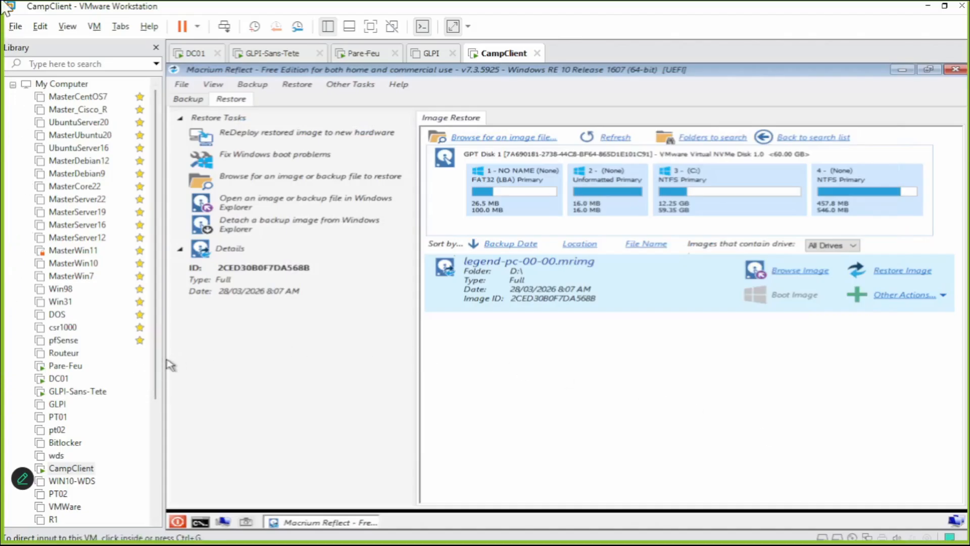
Reset CampClient so it boots from the restored disk to the Windows desktop.
{"action": "left_click", "coordinate": [197, 27]}
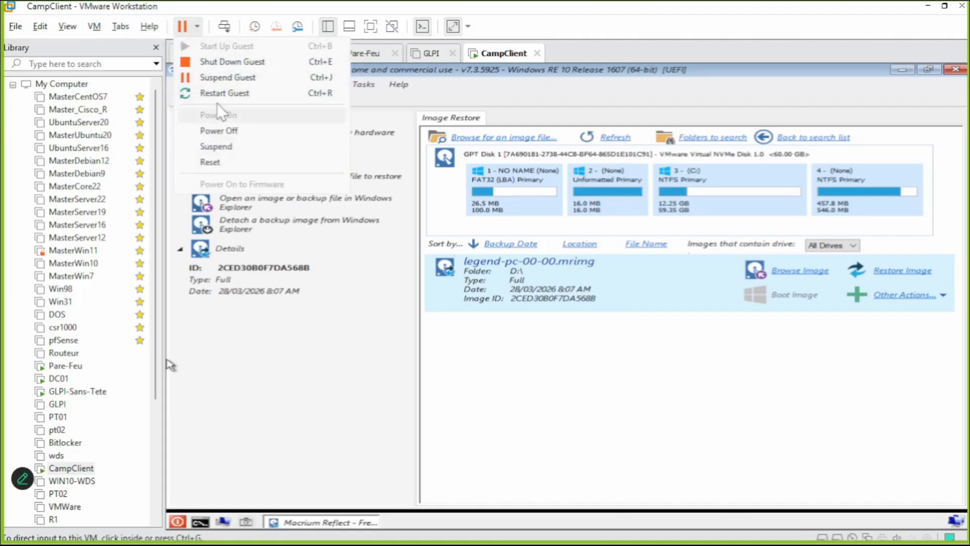
{"action": "left_click", "coordinate": [217, 165]}
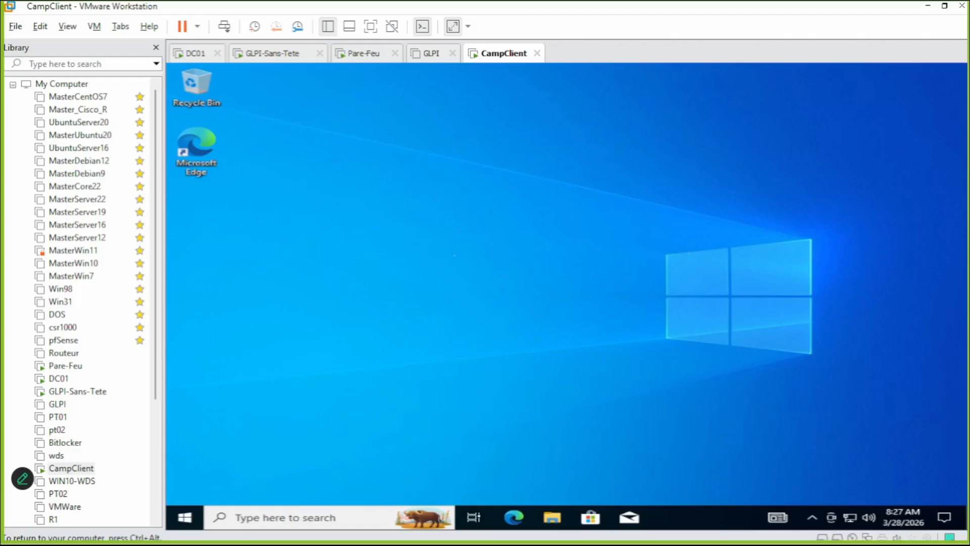
{"action": "key", "text": "ctrl+alt"}
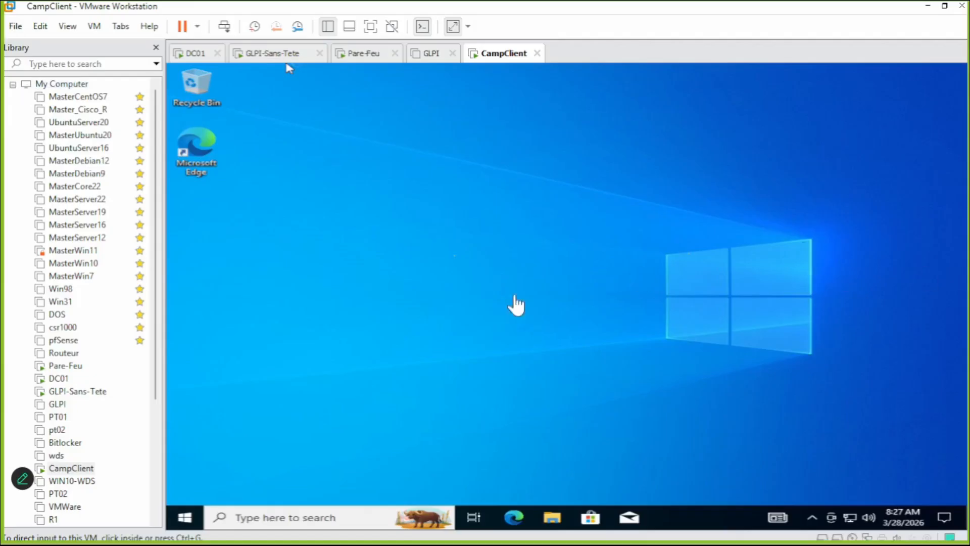
{"action": "left_click", "coordinate": [223, 471]}
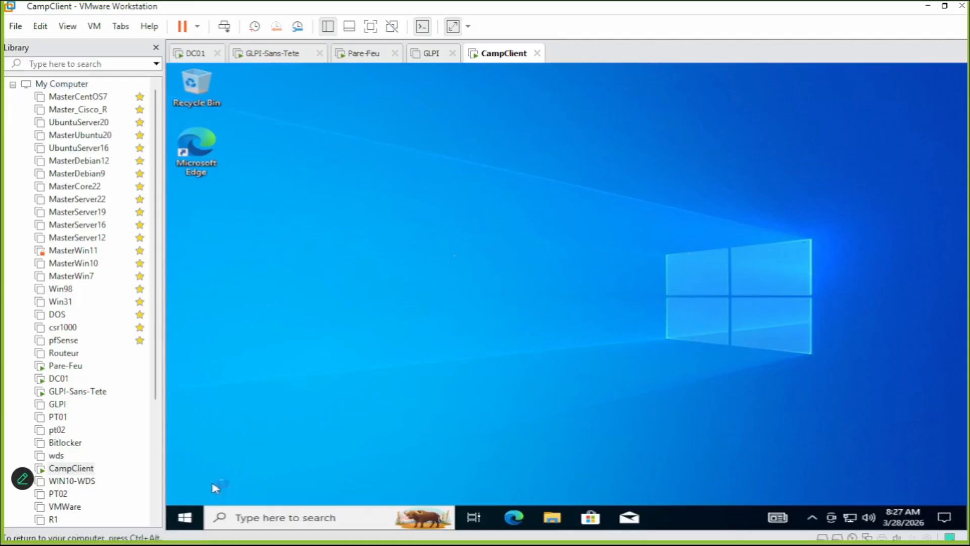
Open Disk Management maximized in the guest and inspect the 59.35 GB C: and 40.00 GB unallocated space.
{"action": "right_click", "coordinate": [185, 518]}
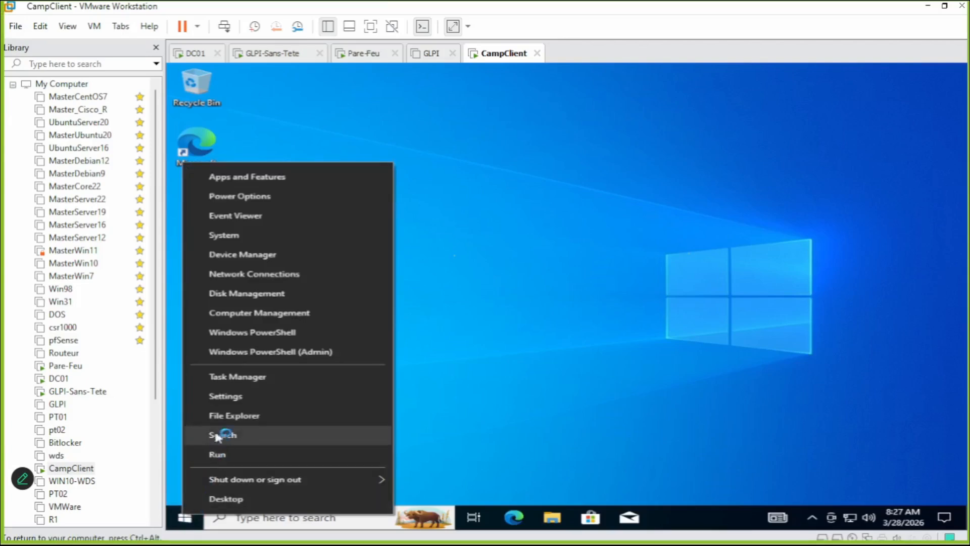
{"action": "left_click", "coordinate": [268, 295]}
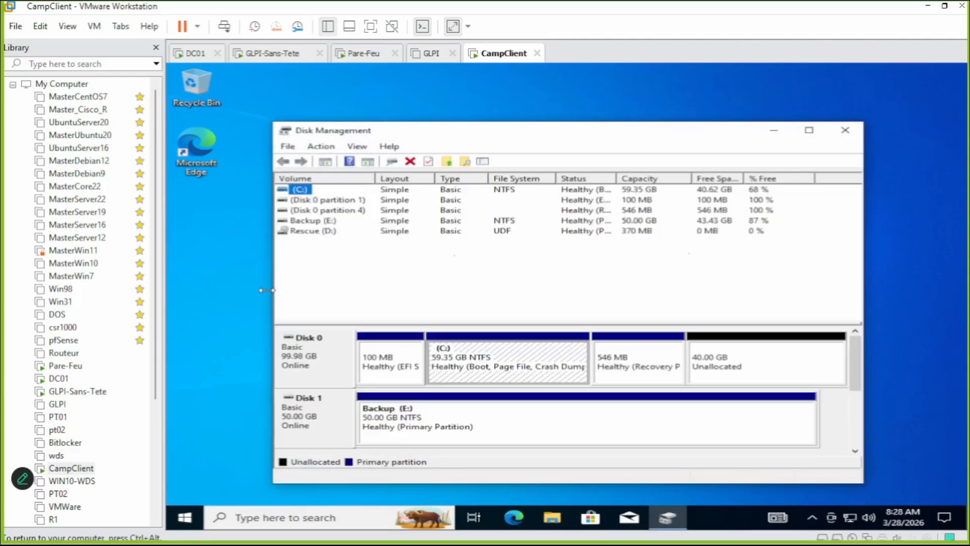
{"action": "key", "text": "ctrl+alt"}
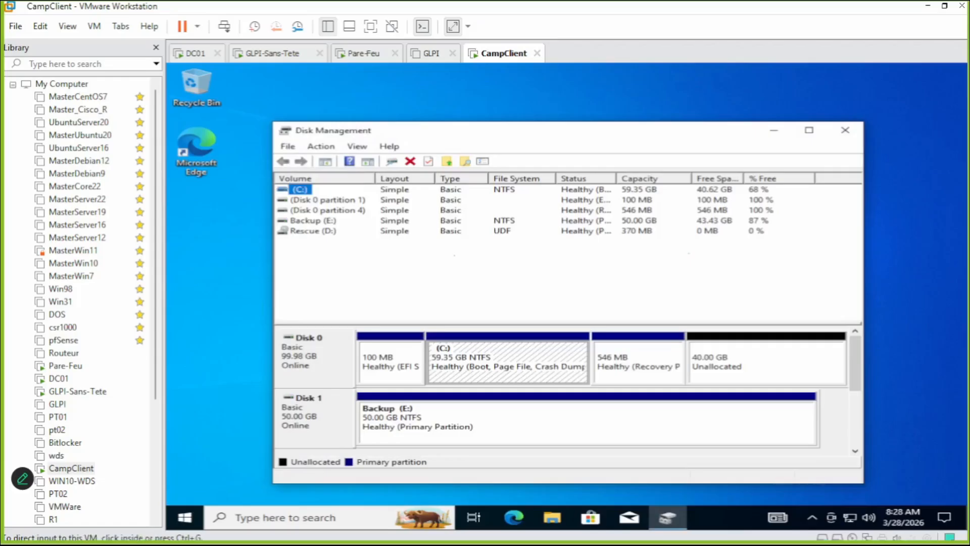
{"action": "left_click", "coordinate": [939, 192]}
{"action": "left_click", "coordinate": [809, 130]}
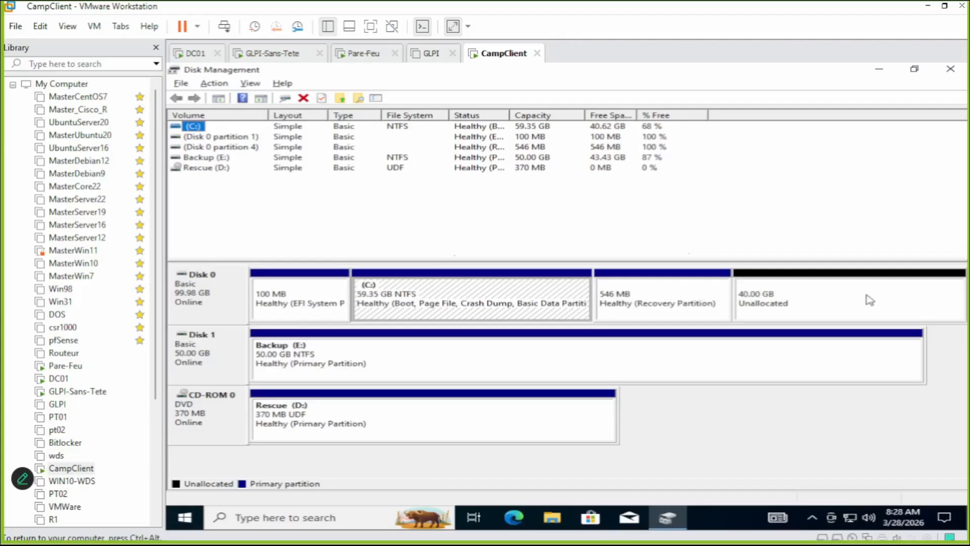
{"action": "left_click", "coordinate": [830, 297]}
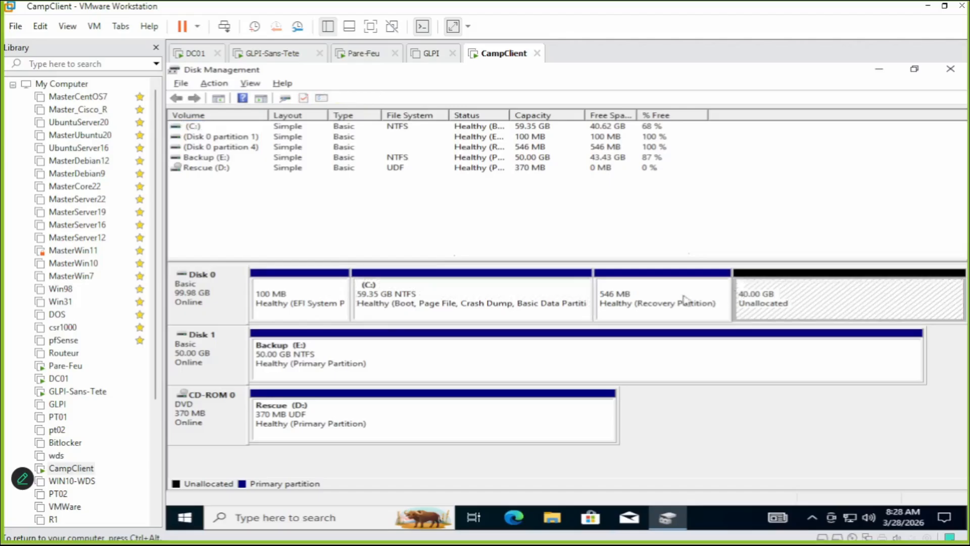
{"action": "left_click", "coordinate": [530, 294]}
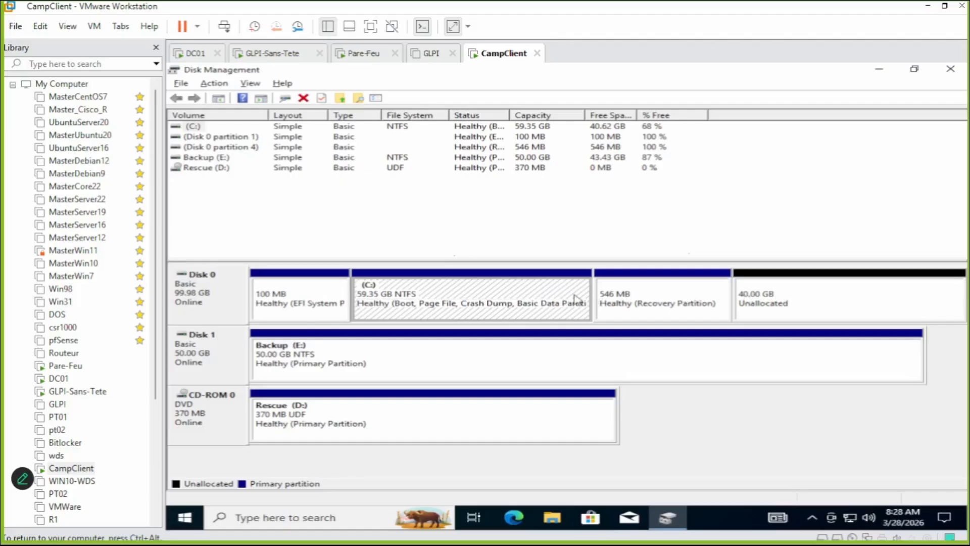
{"action": "right_click", "coordinate": [574, 298]}
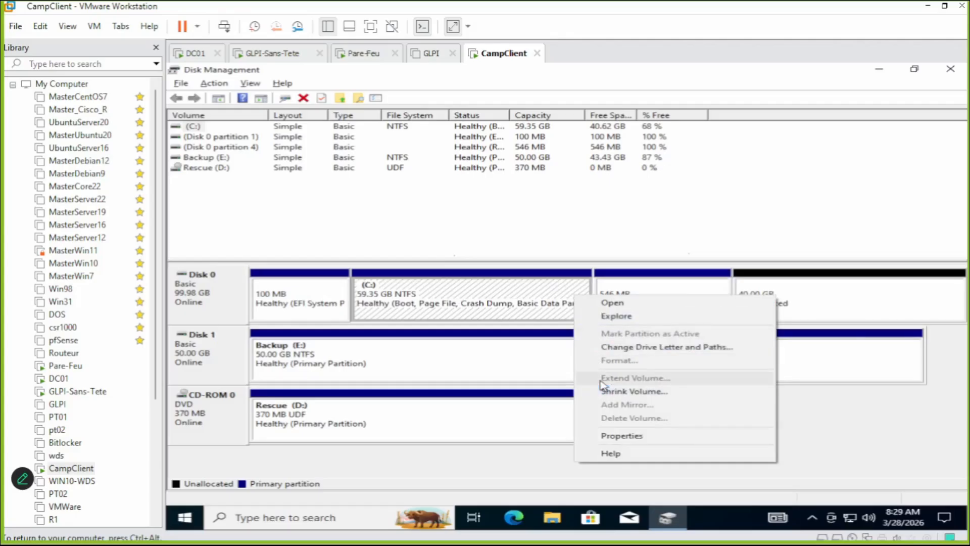
{"action": "left_click", "coordinate": [906, 295]}
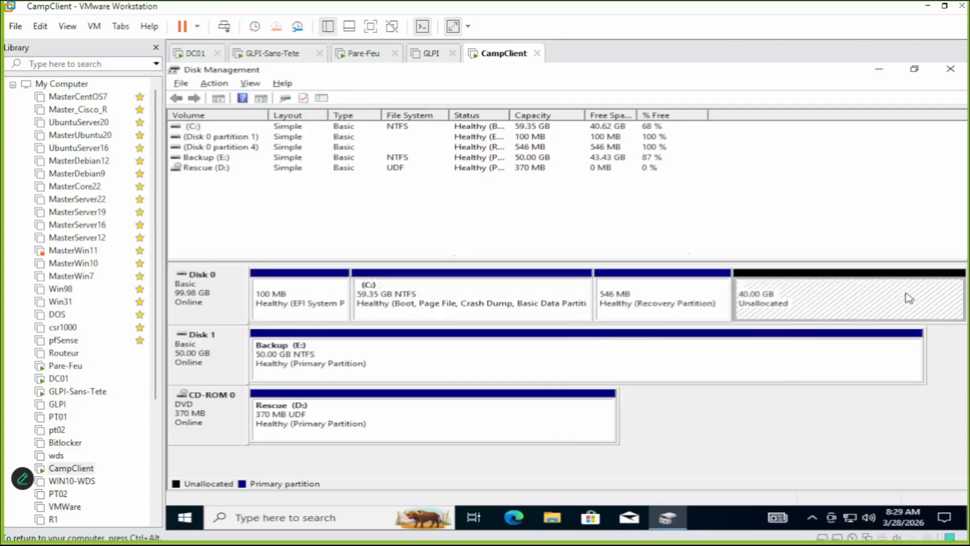
{"action": "left_click", "coordinate": [672, 300]}
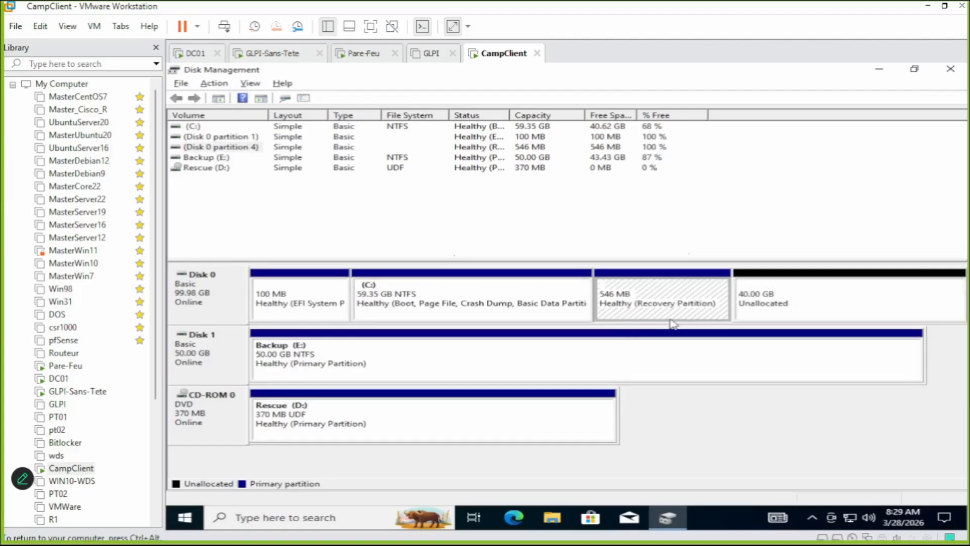
{"action": "left_click", "coordinate": [759, 298]}
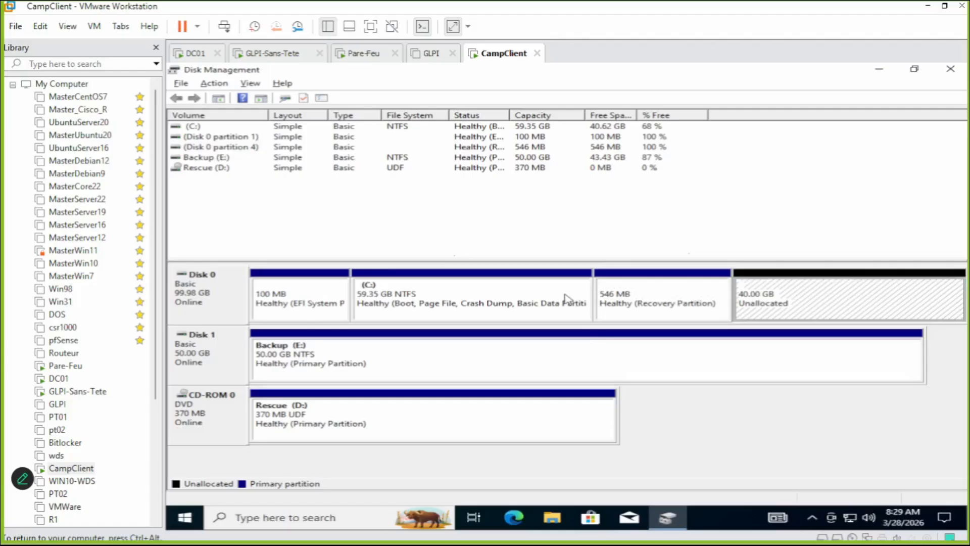
{"action": "right_click", "coordinate": [808, 299]}
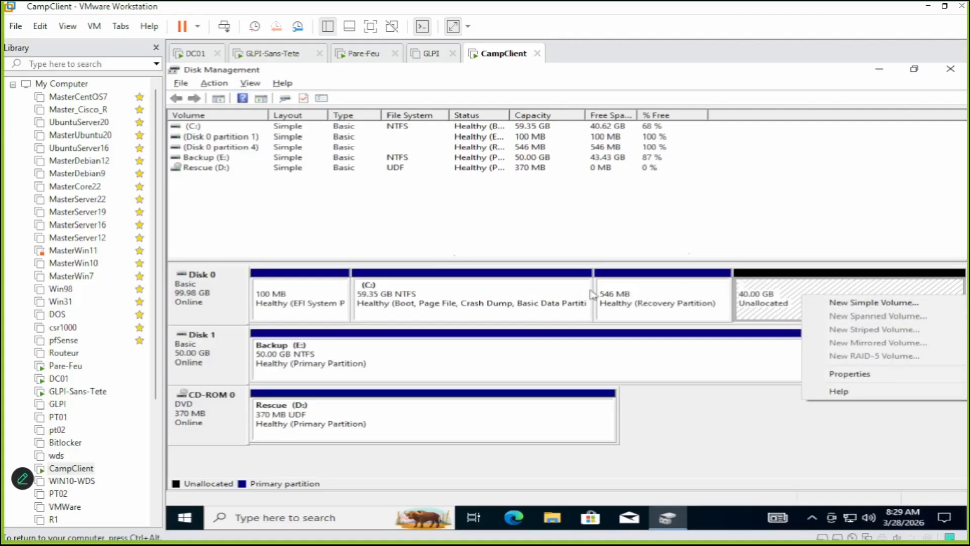
{"action": "left_click", "coordinate": [479, 299]}
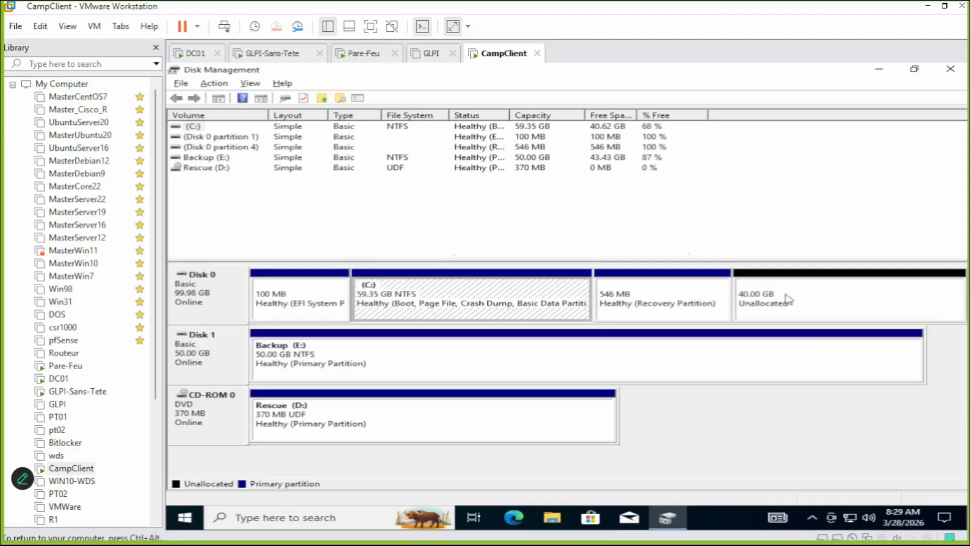
{"action": "left_click", "coordinate": [913, 298]}
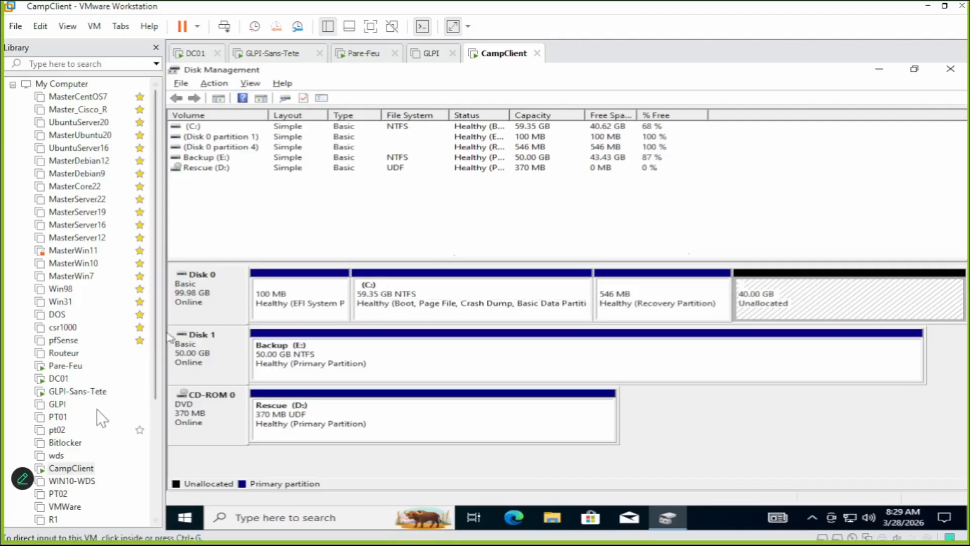
{"action": "right_click", "coordinate": [84, 473]}
Load Macrium7.iso as CampClient's CD/DVD (SATA) disc image and save the settings.
{"action": "key", "text": "Escape"}
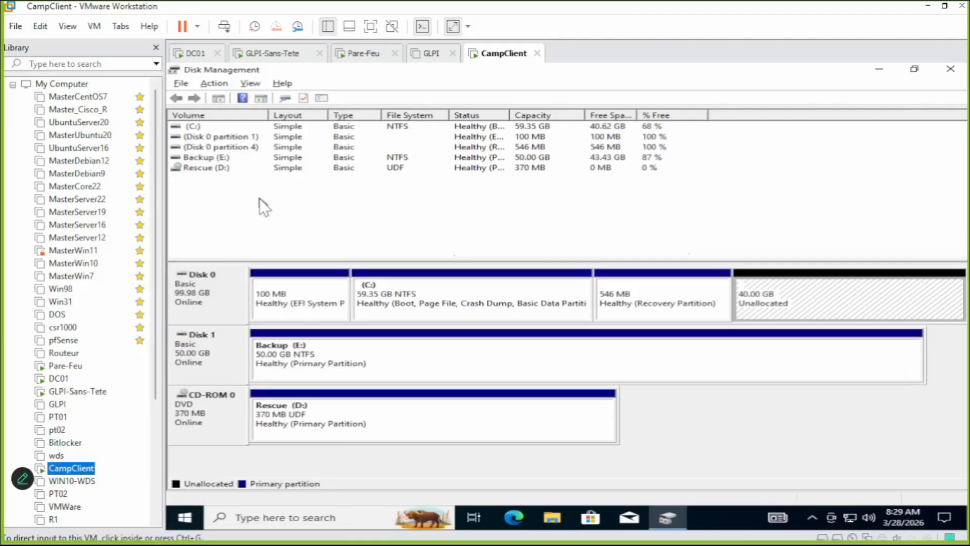
{"action": "key", "text": "ctrl+d"}
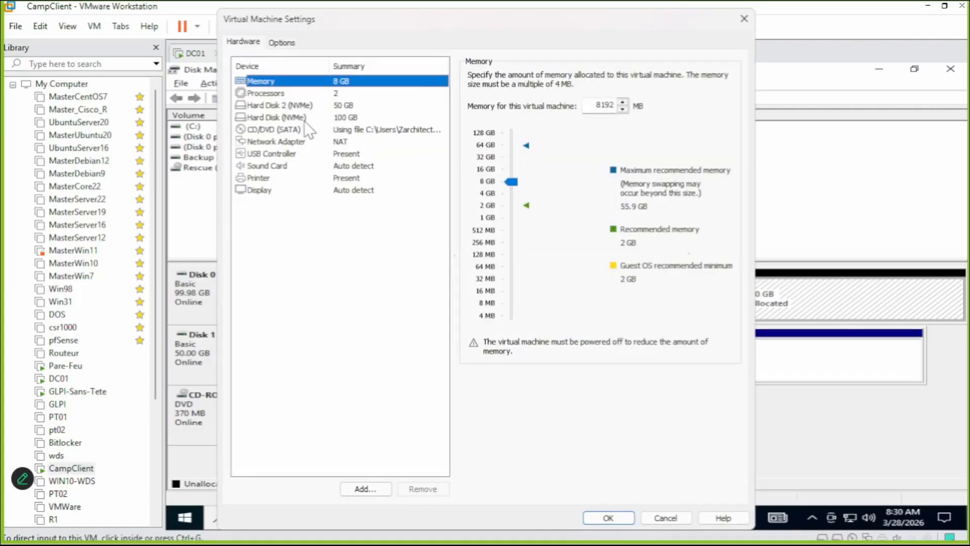
{"action": "left_click", "coordinate": [309, 131]}
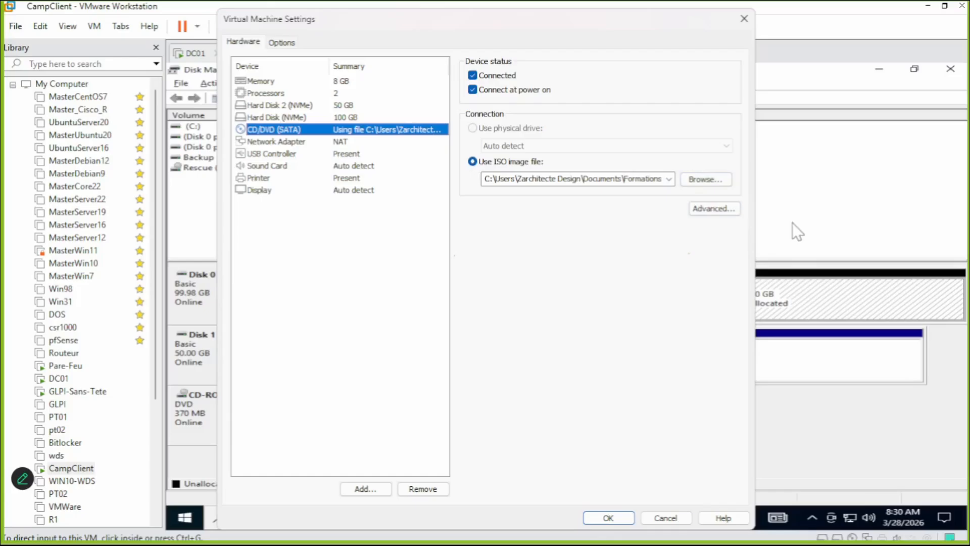
{"action": "left_click", "coordinate": [713, 183]}
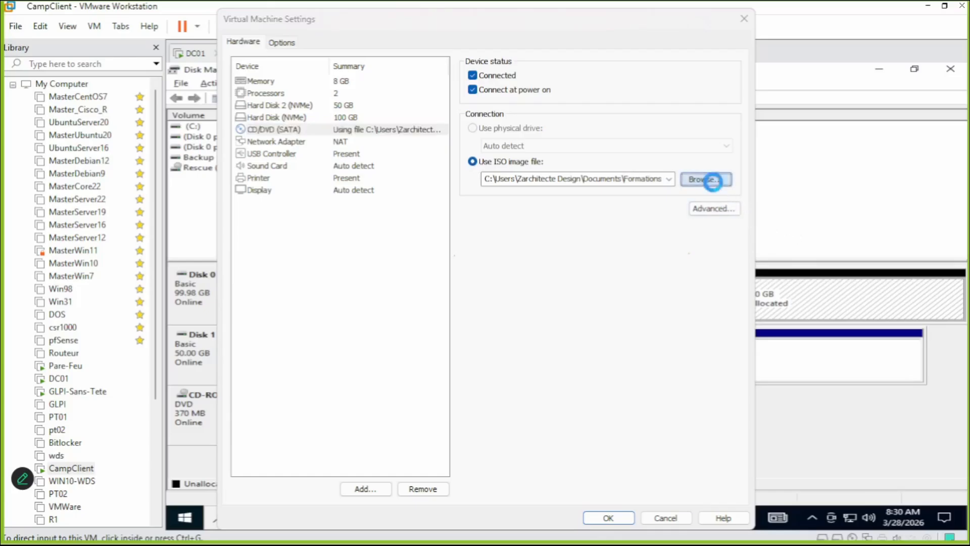
{"action": "double_click", "coordinate": [509, 185]}
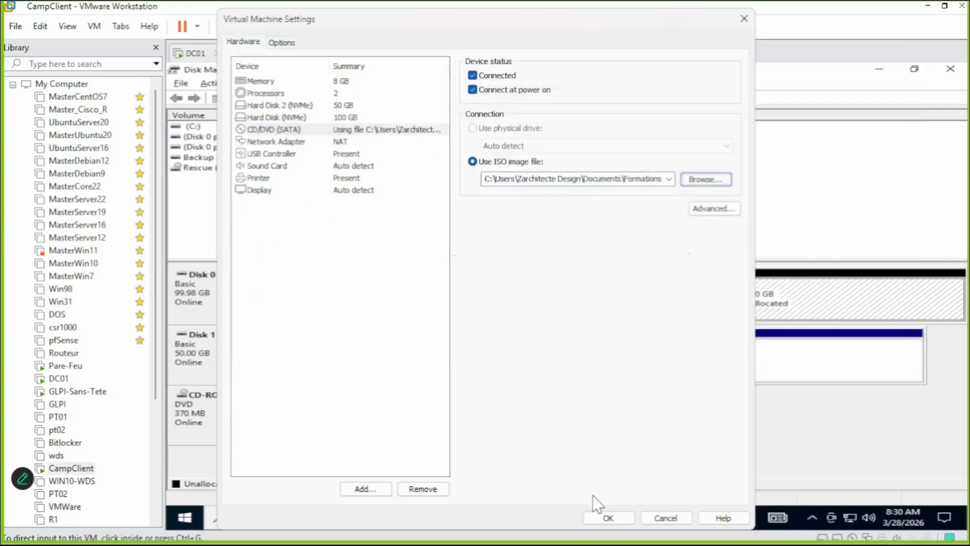
{"action": "left_click", "coordinate": [608, 517]}
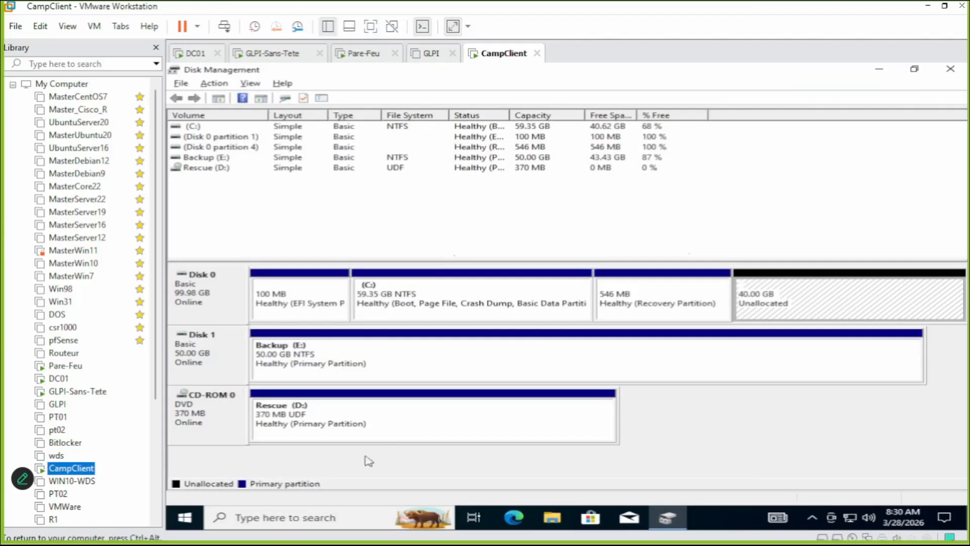
{"action": "left_click", "coordinate": [186, 523]}
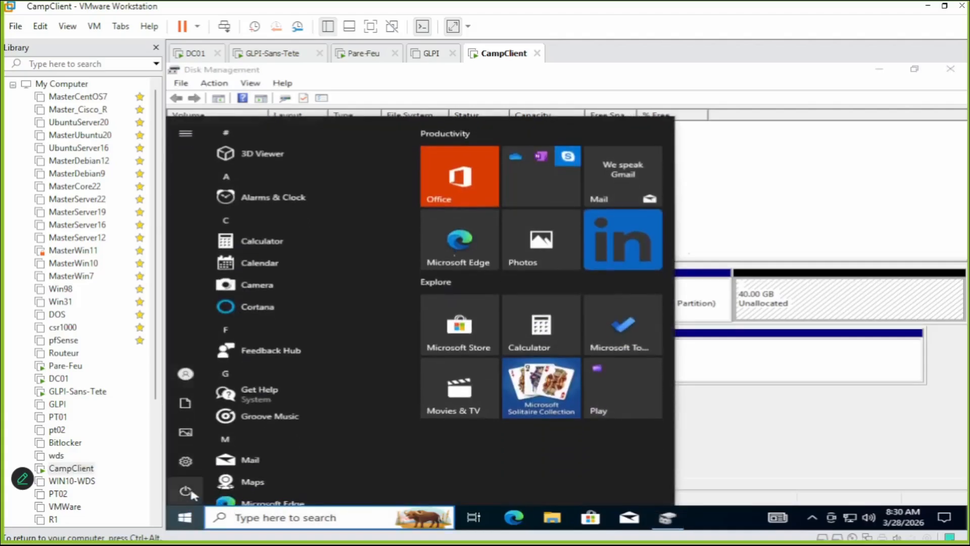
Restart the CampClient Windows guest, then power off the virtual machine from the toolbar.
{"action": "left_click", "coordinate": [192, 493]}
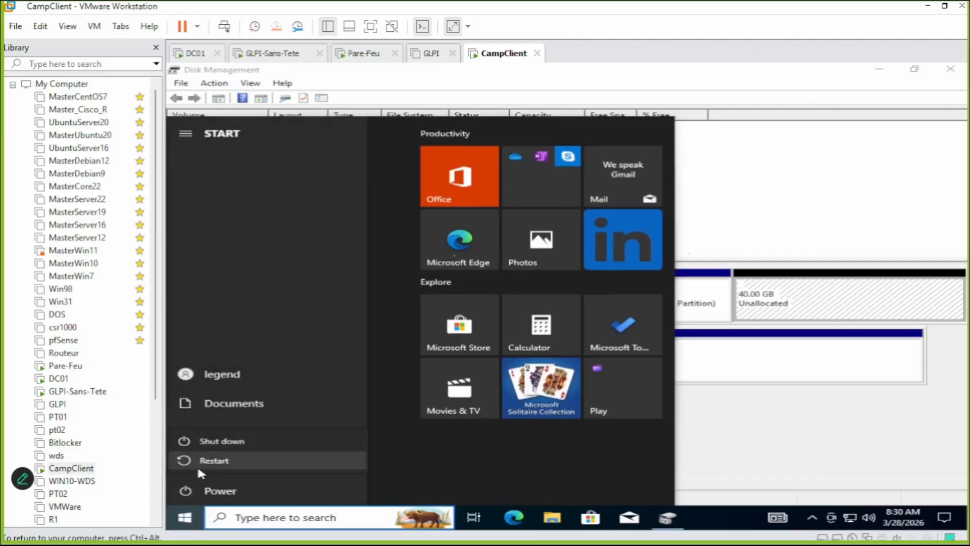
{"action": "left_click", "coordinate": [200, 462]}
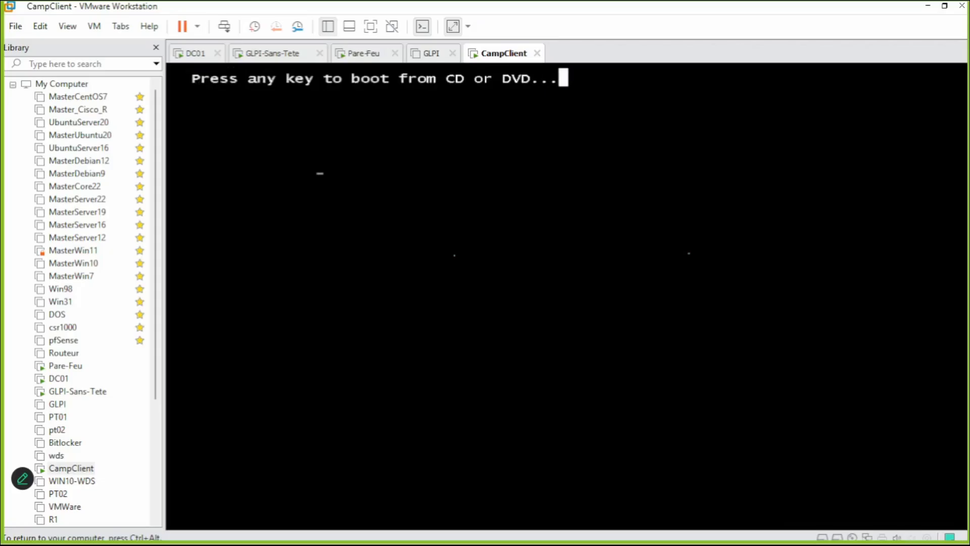
{"action": "key", "text": "ctrl+alt"}
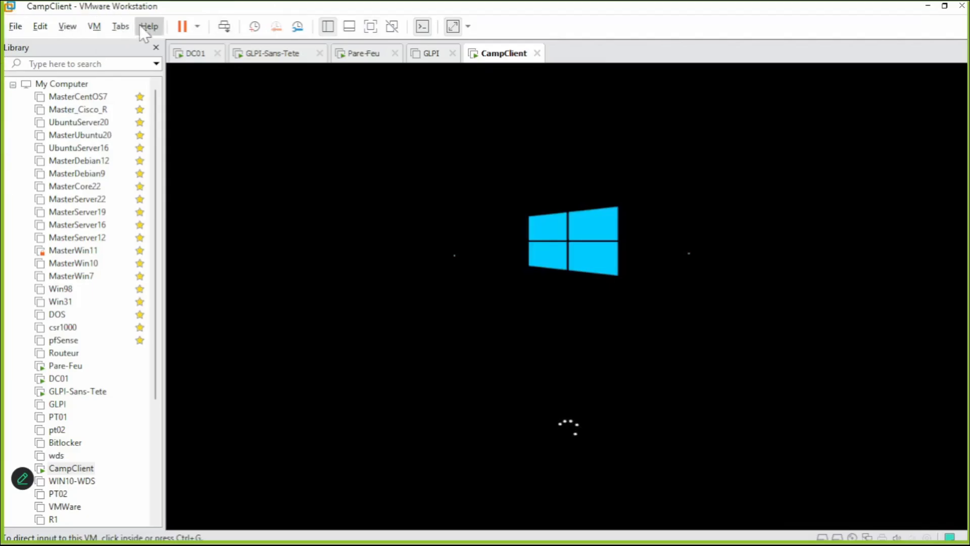
{"action": "left_click", "coordinate": [198, 26]}
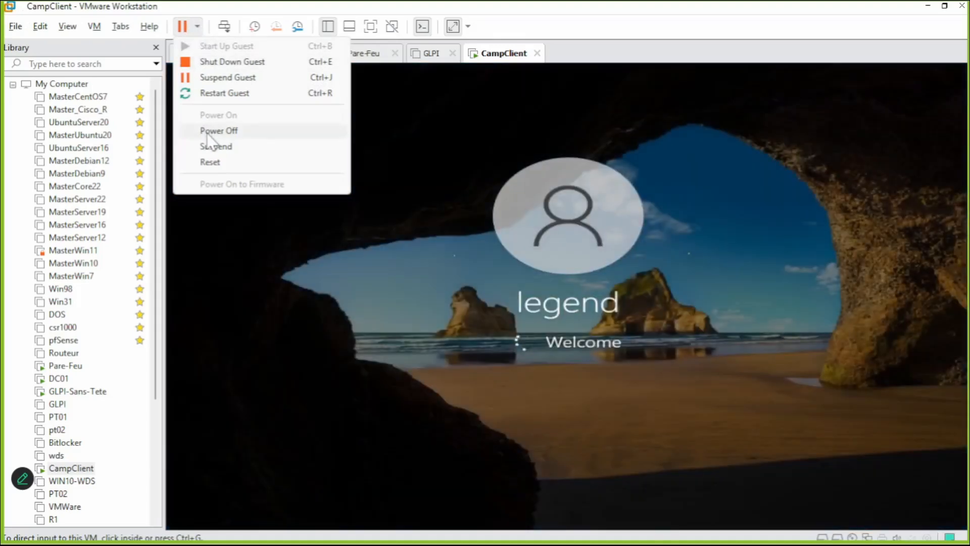
{"action": "left_click", "coordinate": [212, 131]}
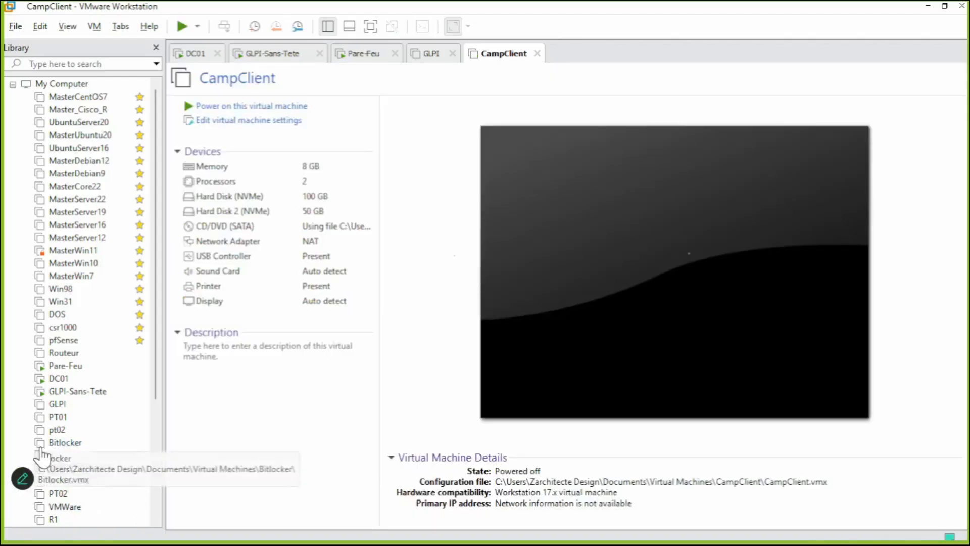
Set CampClient's CD/DVD (SATA) image to gparted-live-1.7.0-1-amd64.iso and save the settings.
{"action": "right_click", "coordinate": [69, 470]}
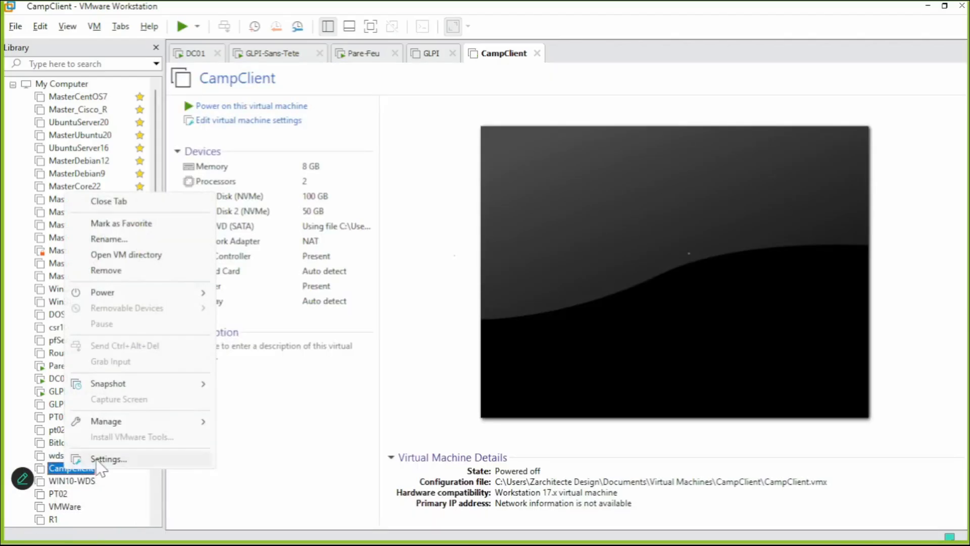
{"action": "left_click", "coordinate": [100, 467]}
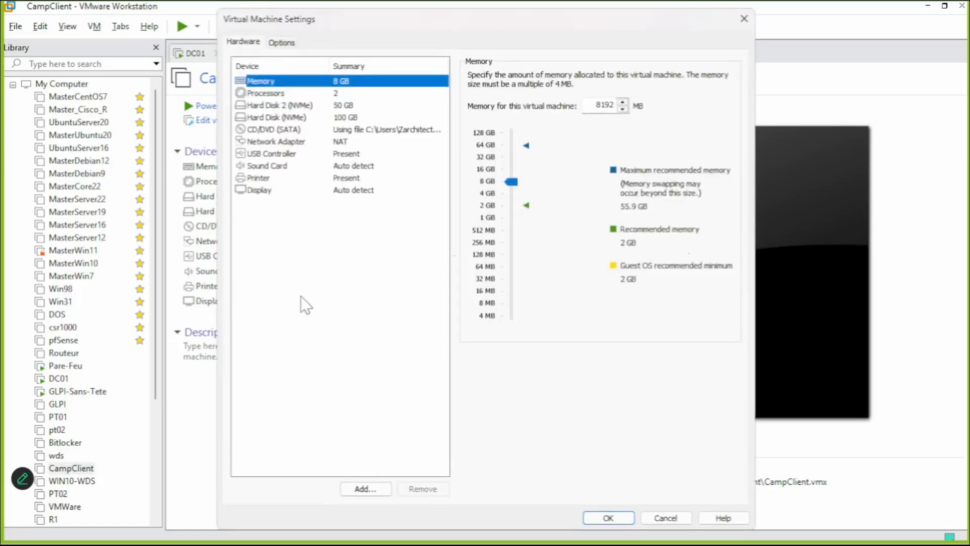
{"action": "left_click", "coordinate": [386, 130]}
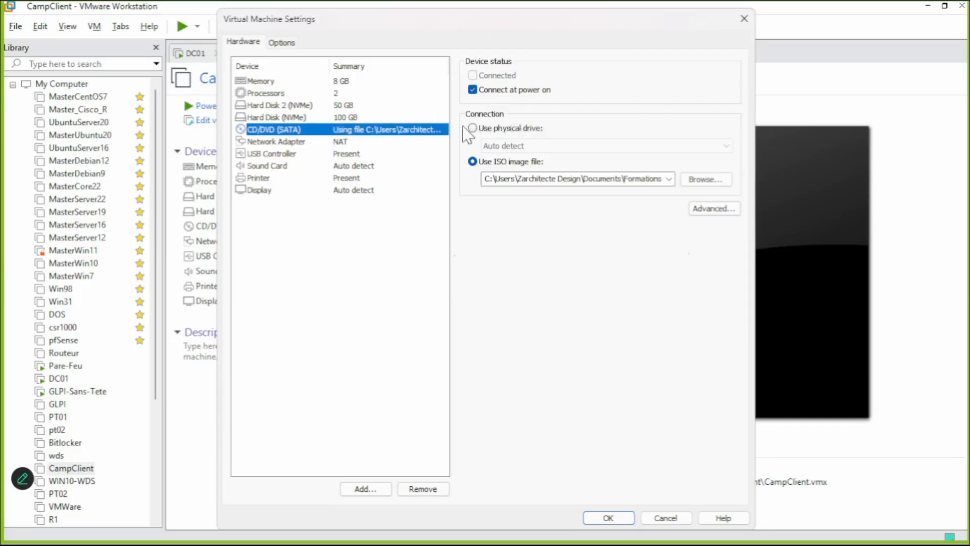
{"action": "left_click", "coordinate": [727, 179]}
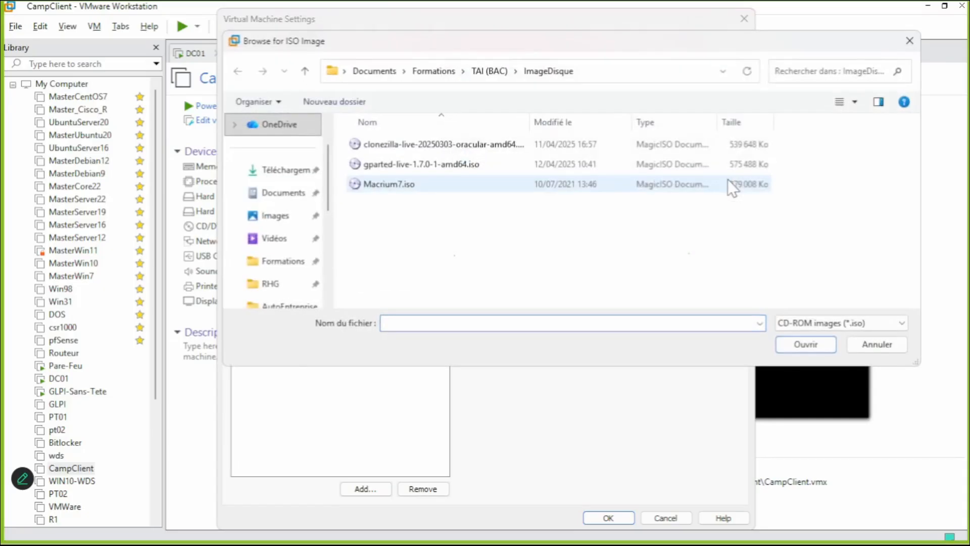
{"action": "left_click", "coordinate": [429, 165]}
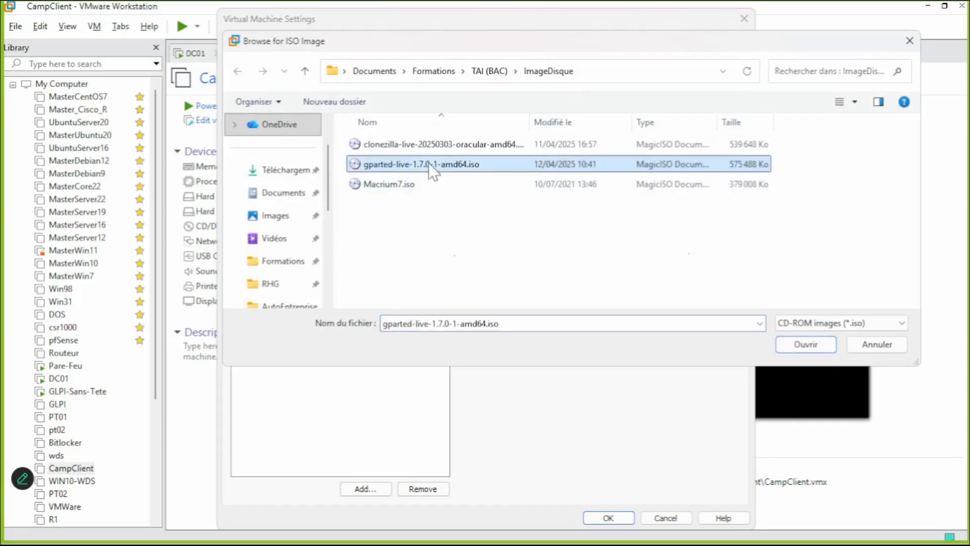
{"action": "double_click", "coordinate": [429, 162]}
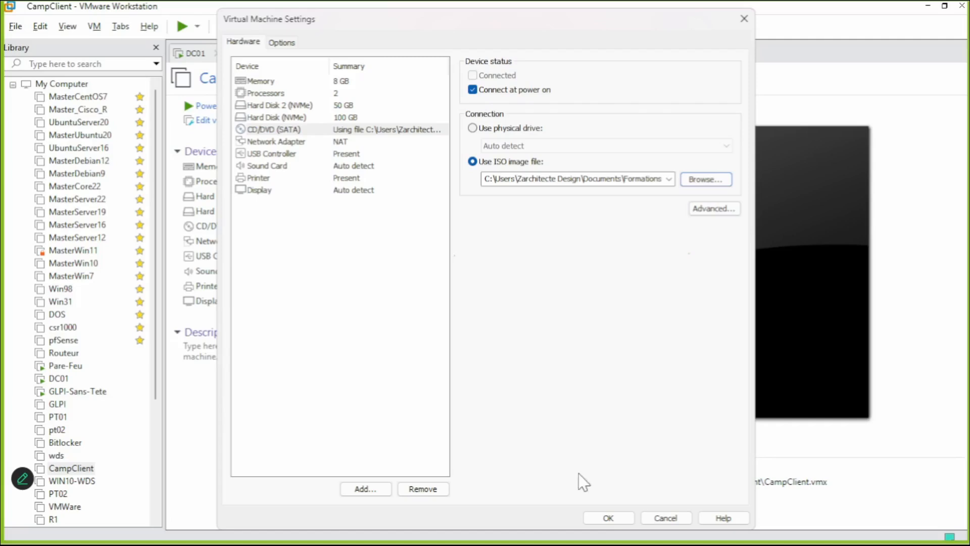
{"action": "left_click", "coordinate": [609, 518]}
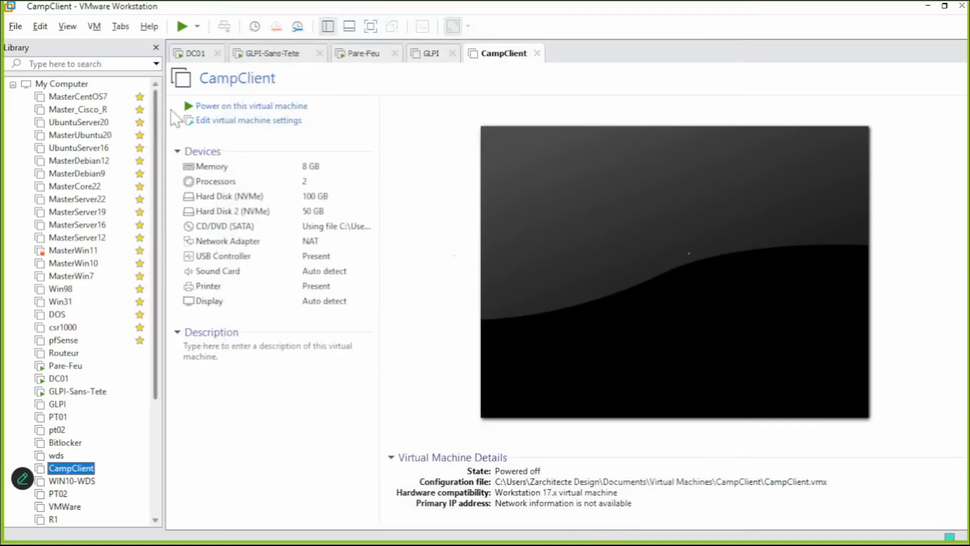
Power on CampClient into GParted Live, keeping the default keymap and US English language.
{"action": "left_click", "coordinate": [181, 26]}
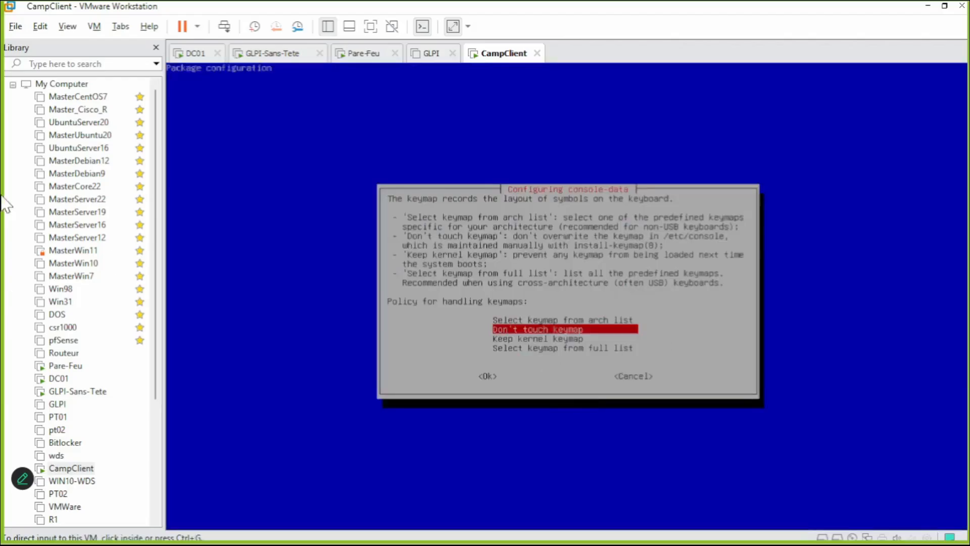
{"action": "left_click", "coordinate": [238, 219]}
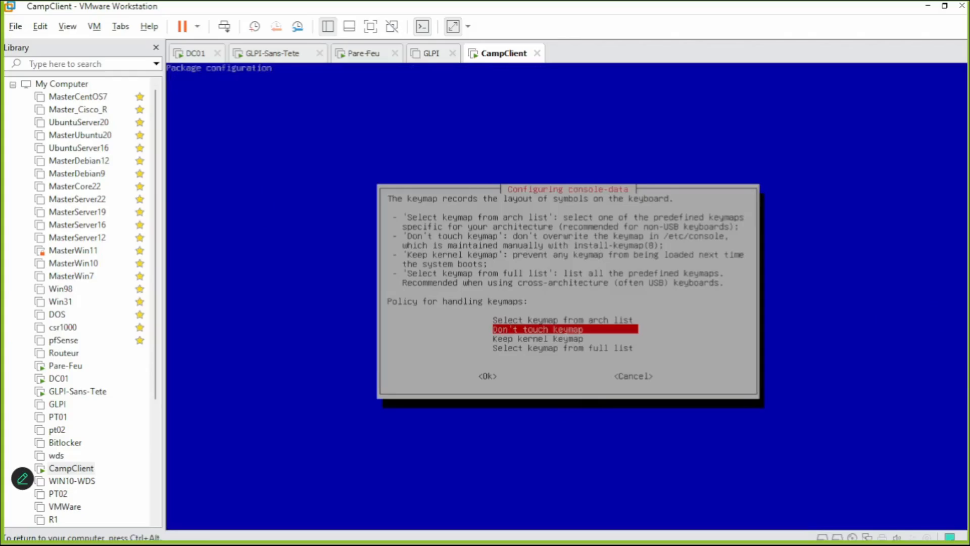
{"action": "key", "text": "Return"}
{"action": "key", "text": "Return"}
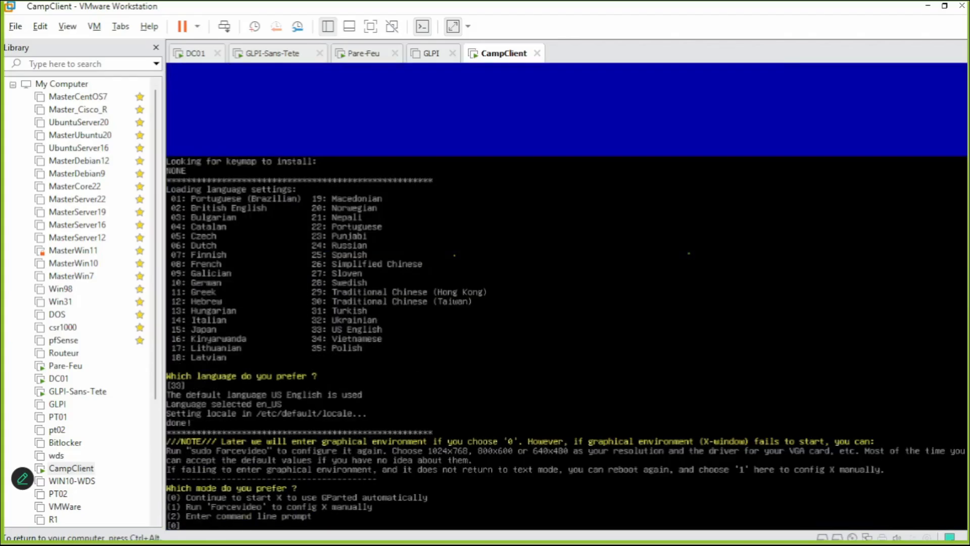
{"action": "key", "text": "Return"}
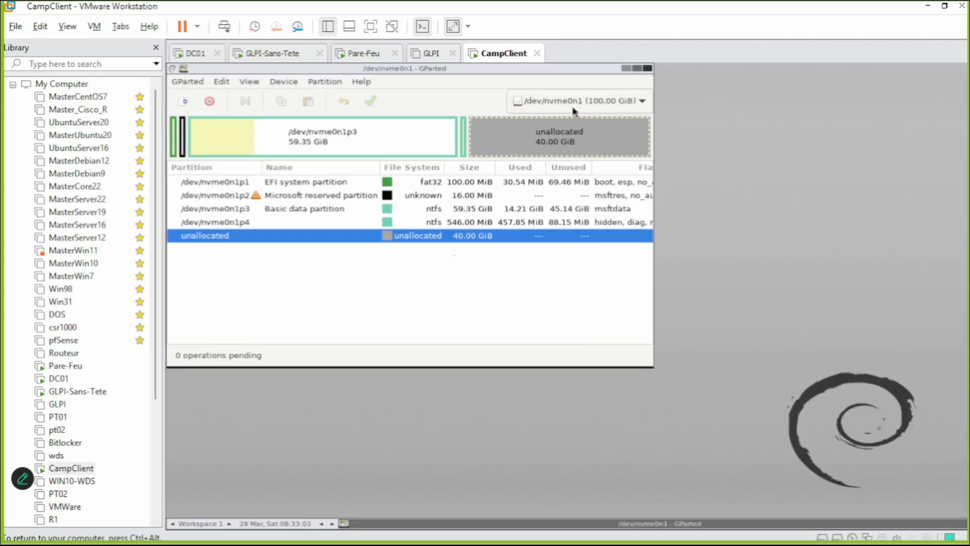
Queue moving nvme0n1p4 with 0 free space following and 40962 MiB preceding.
{"action": "left_click", "coordinate": [466, 136]}
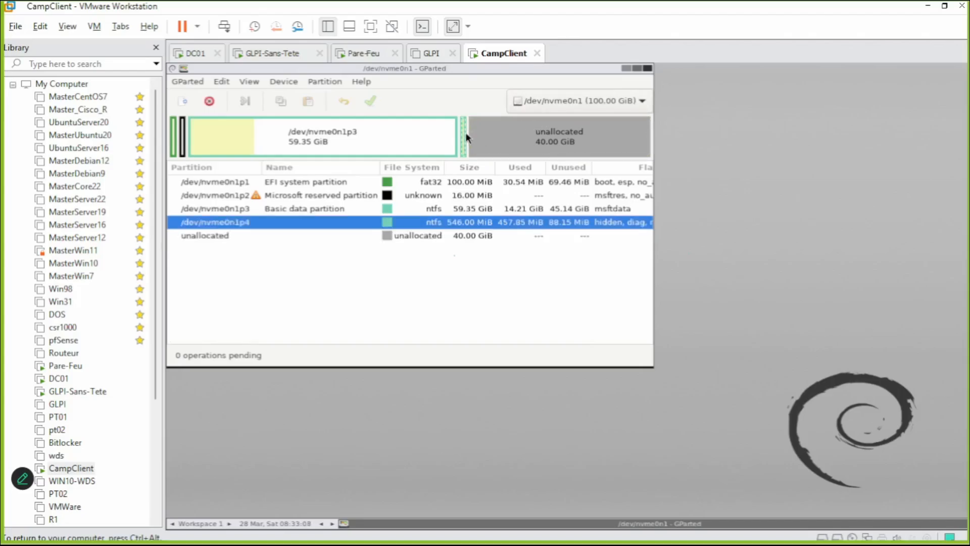
{"action": "right_click", "coordinate": [466, 135]}
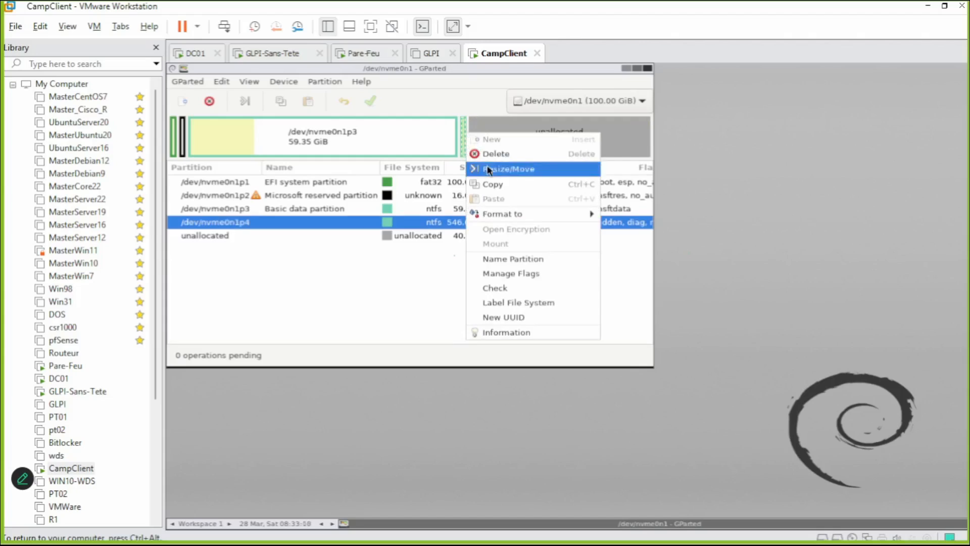
{"action": "left_click", "coordinate": [528, 171]}
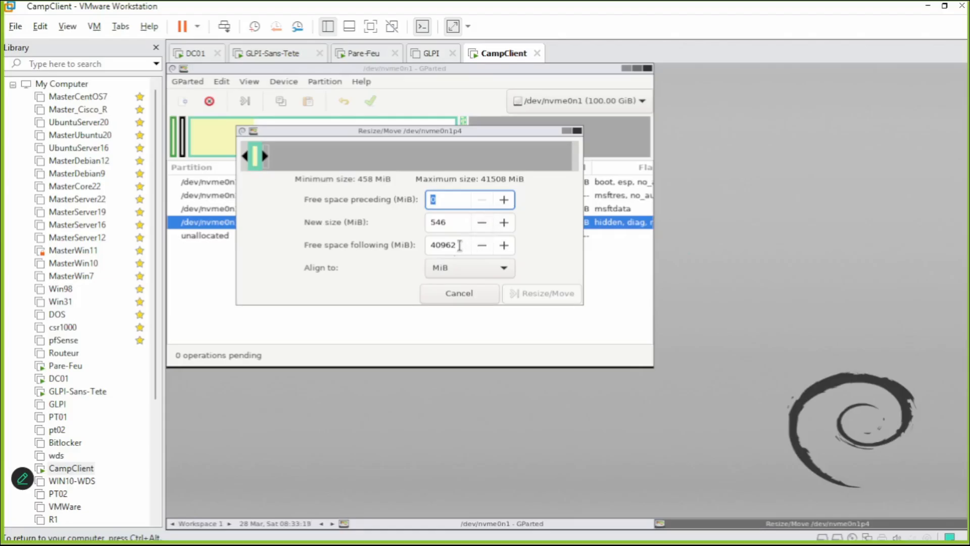
{"action": "left_click", "coordinate": [459, 246]}
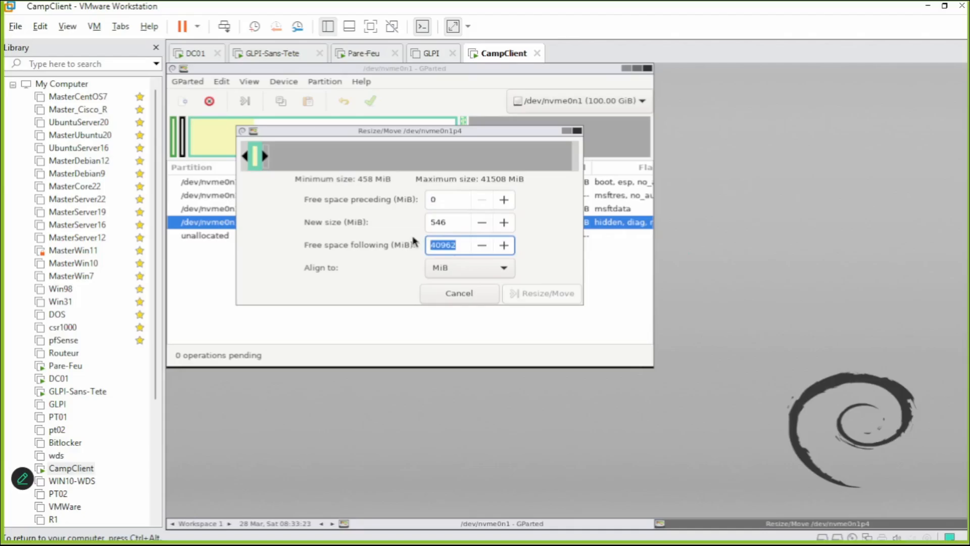
{"action": "type", "text": "0"}
{"action": "left_click", "coordinate": [455, 198]}
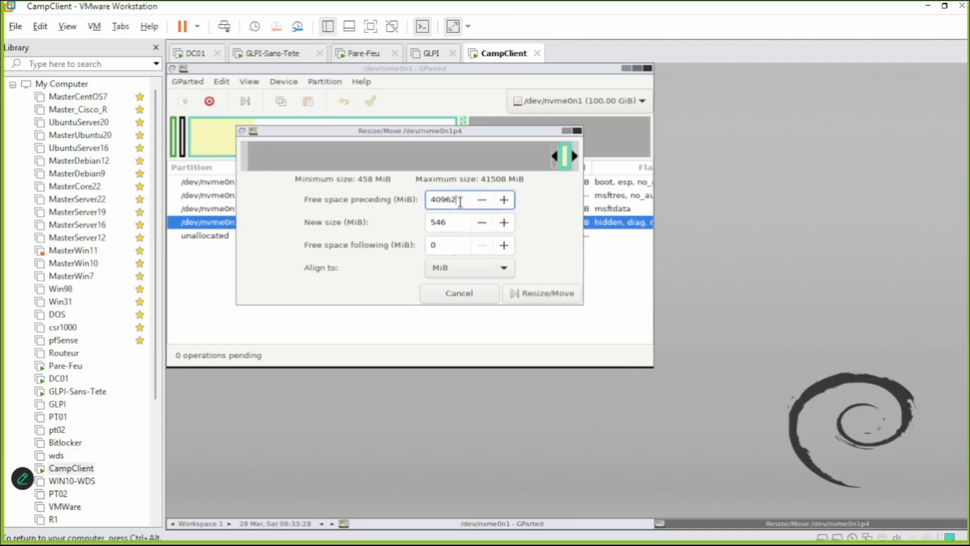
{"action": "left_click", "coordinate": [451, 245]}
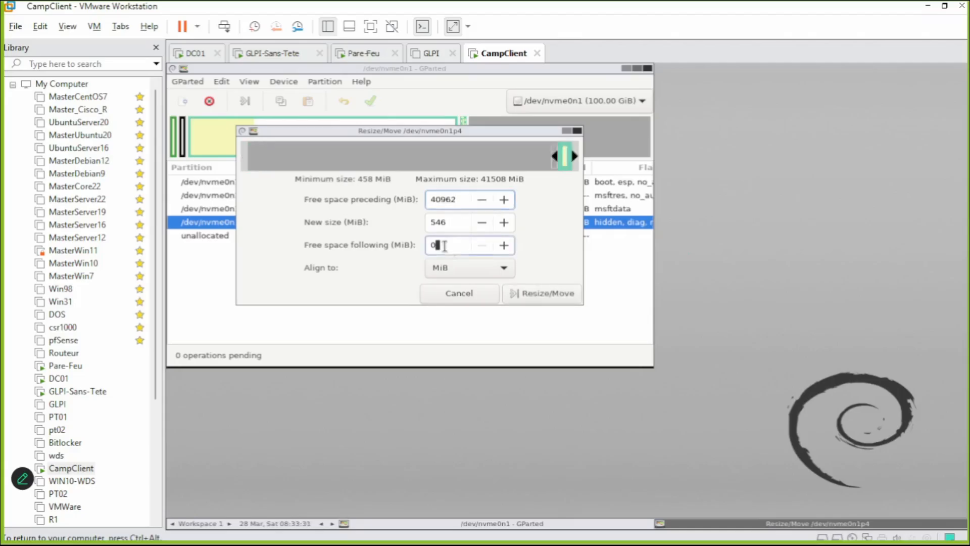
{"action": "left_click_drag", "start_coordinate": [451, 246], "coordinate": [393, 243]}
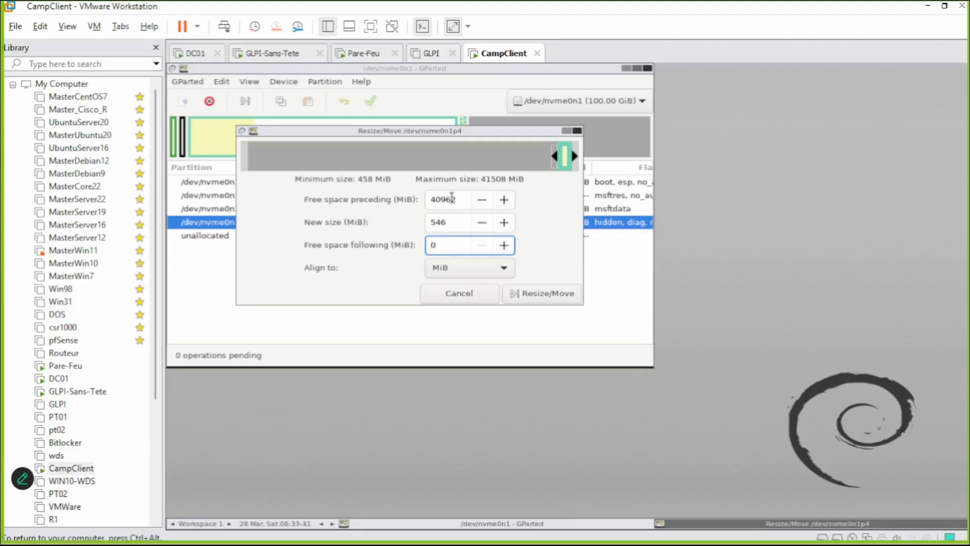
{"action": "left_click", "coordinate": [538, 297]}
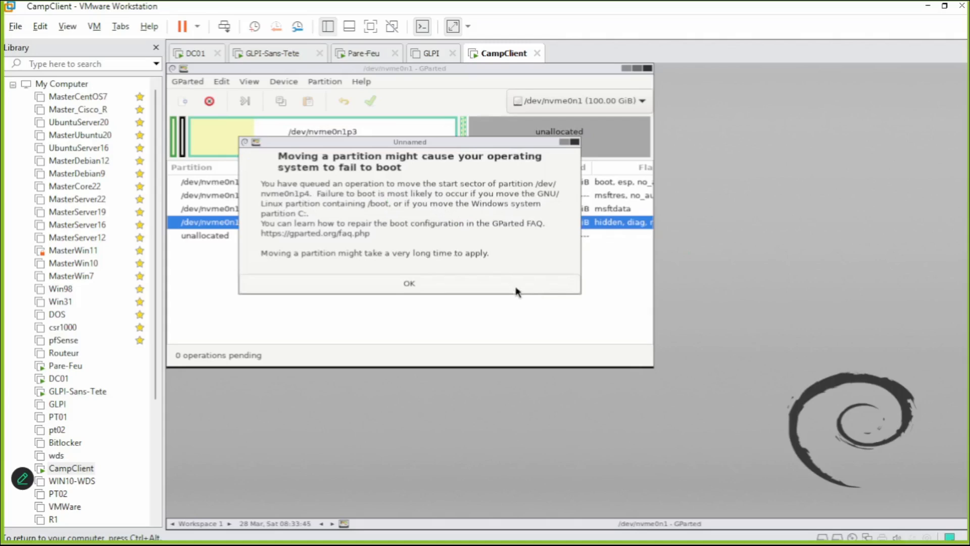
Dismiss the boot warning and apply the pending nvme0n1p4 move in GParted.
{"action": "left_click", "coordinate": [517, 289]}
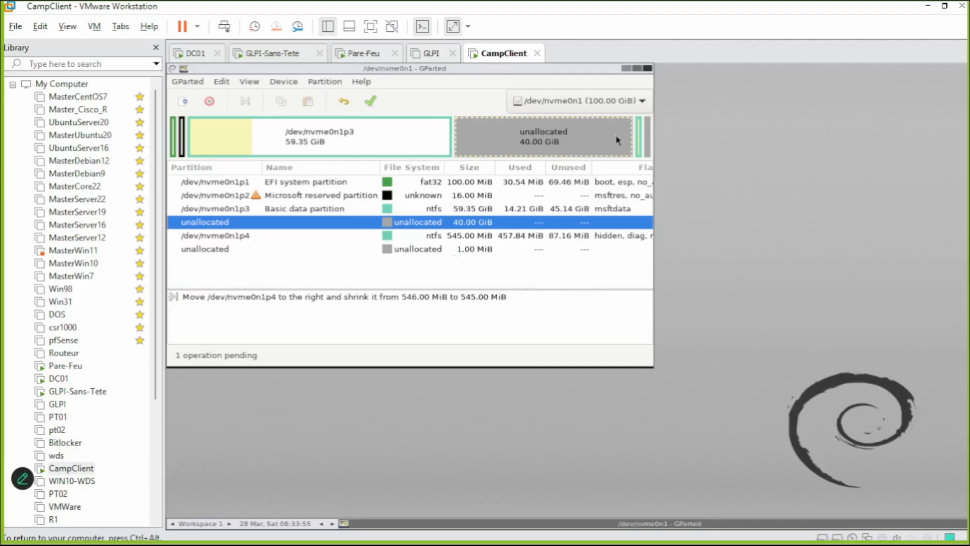
{"action": "left_click", "coordinate": [647, 140]}
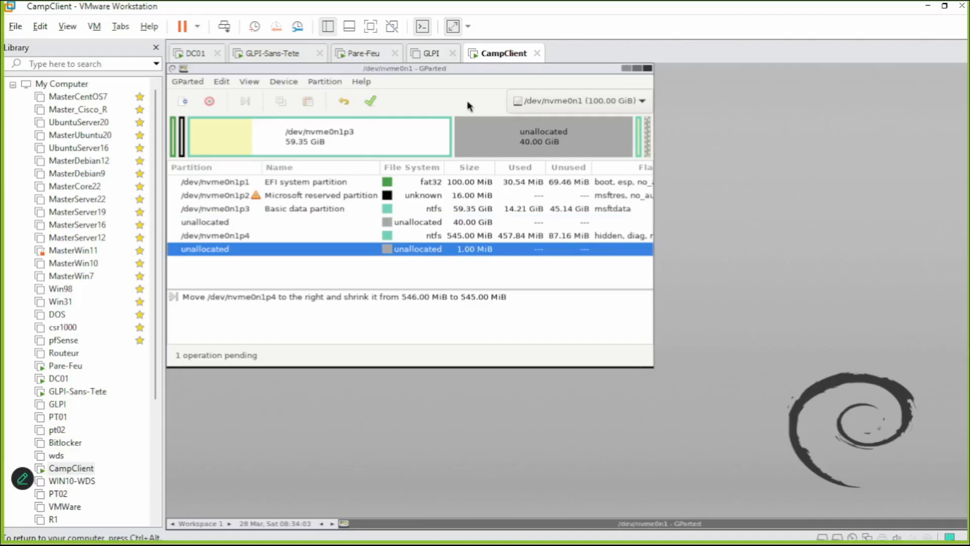
{"action": "left_click", "coordinate": [370, 102]}
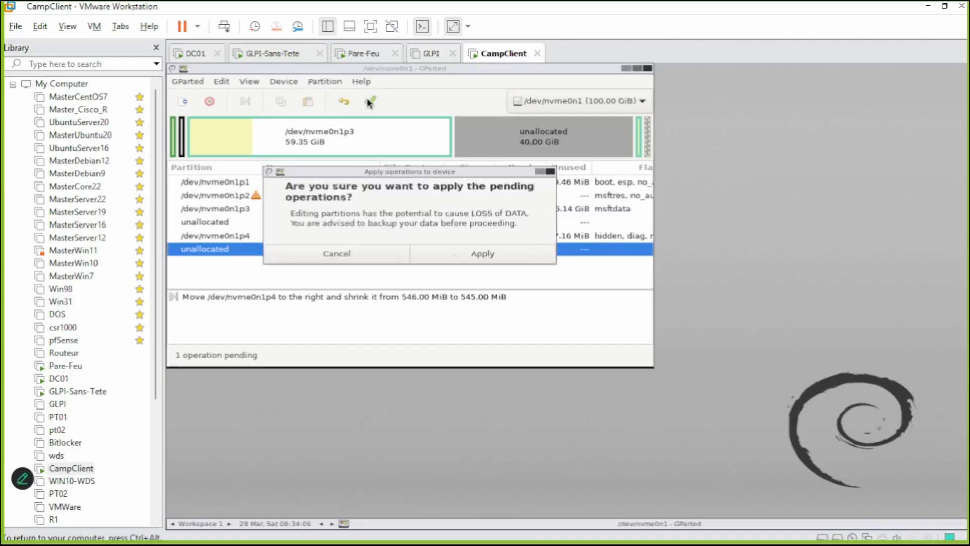
{"action": "left_click", "coordinate": [468, 254]}
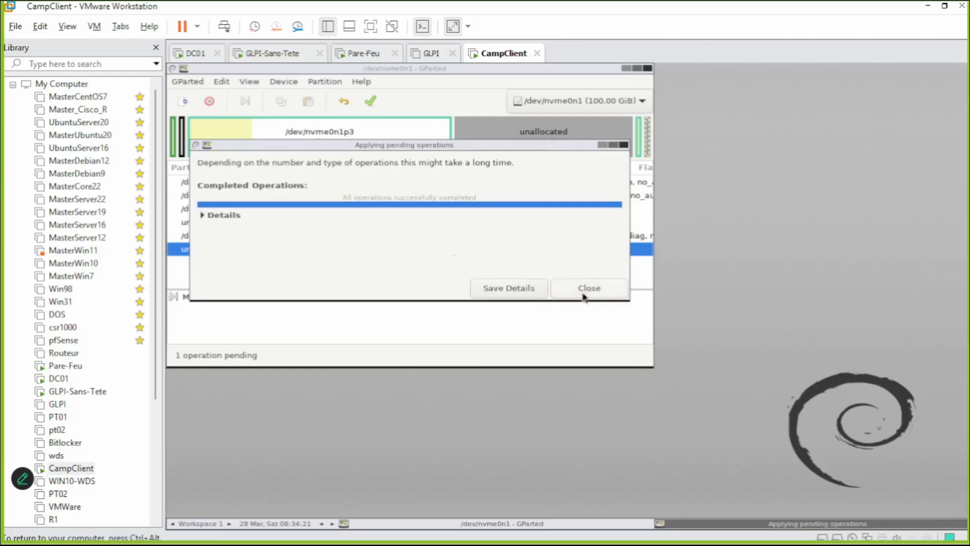
{"action": "left_click", "coordinate": [584, 289]}
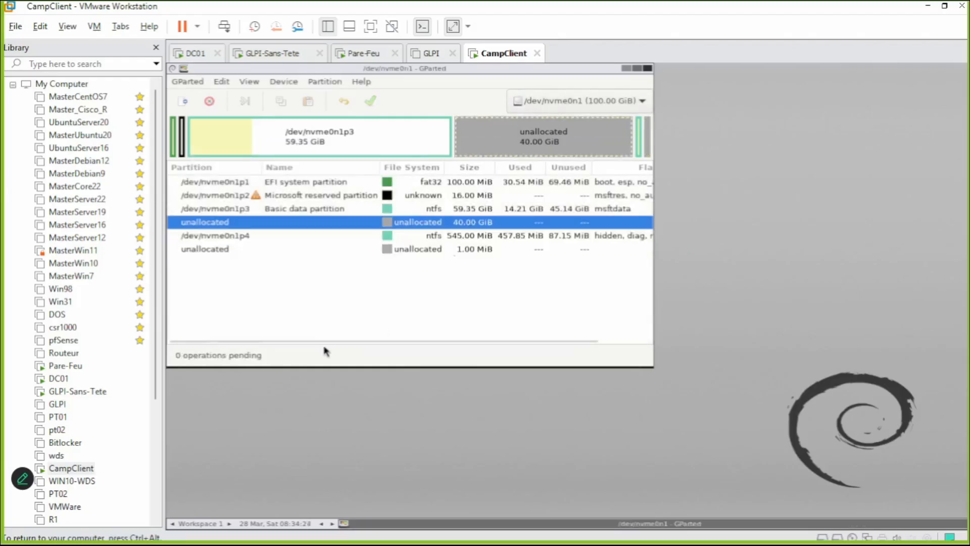
Power off CampClient from the VM power dropdown and confirm.
{"action": "left_click", "coordinate": [197, 33]}
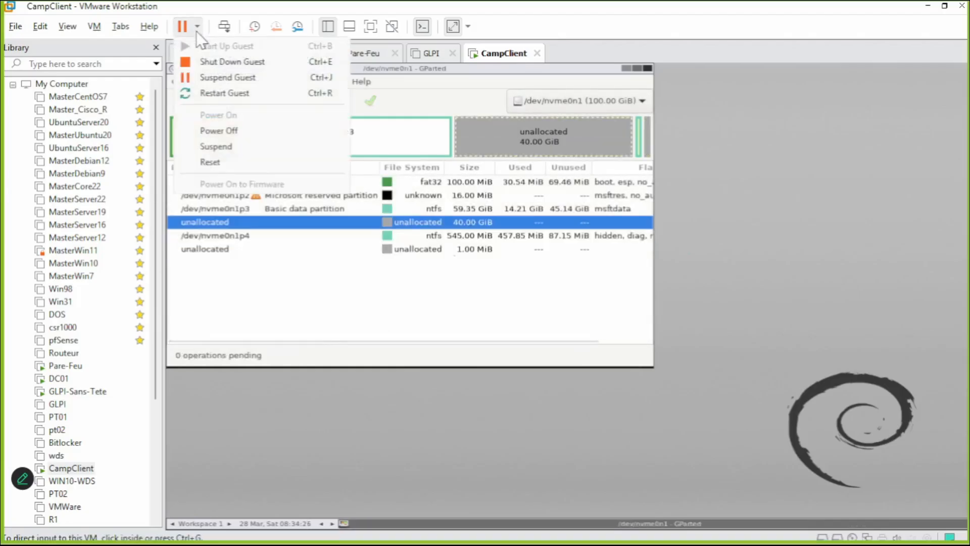
{"action": "left_click", "coordinate": [197, 32]}
{"action": "left_click", "coordinate": [197, 32]}
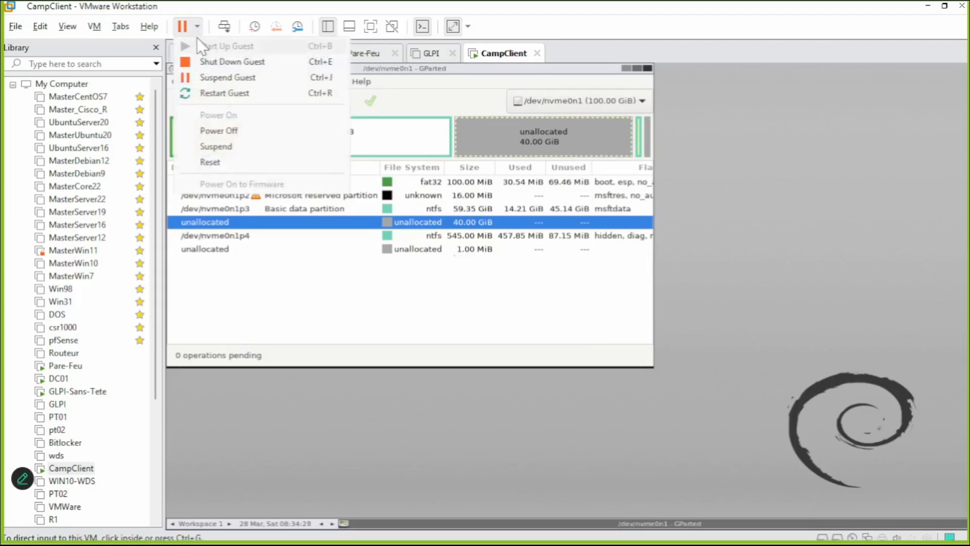
{"action": "left_click", "coordinate": [214, 135]}
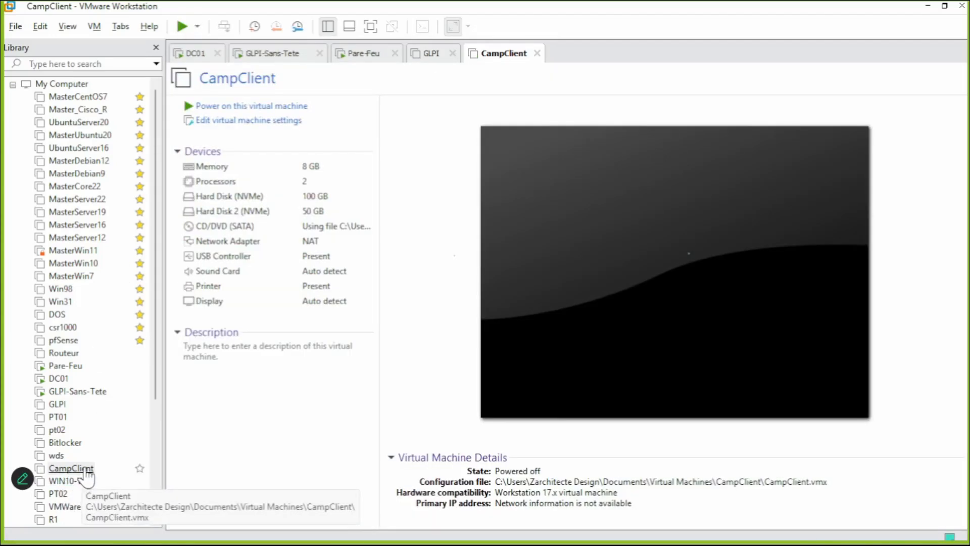
Switch CampClient's CD/DVD drive from the GParted ISO to the auto-detected physical drive.
{"action": "right_click", "coordinate": [88, 475]}
{"action": "left_click", "coordinate": [116, 455]}
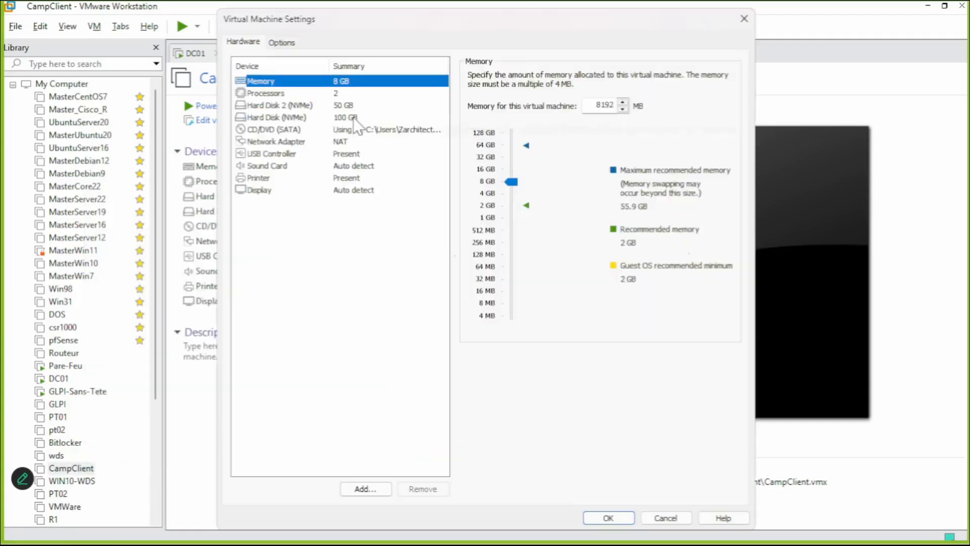
{"action": "left_click", "coordinate": [362, 129]}
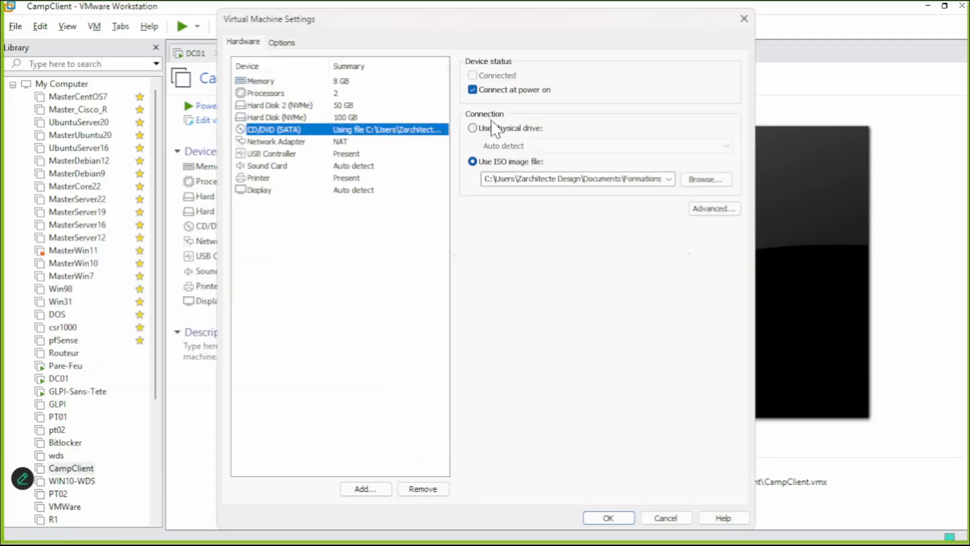
{"action": "left_click", "coordinate": [493, 131]}
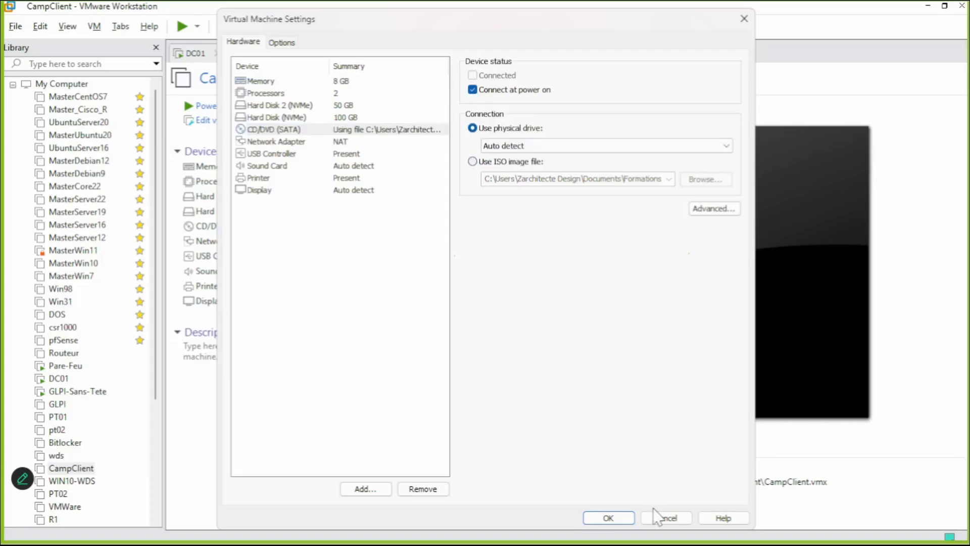
{"action": "left_click", "coordinate": [608, 515]}
{"action": "left_click", "coordinate": [611, 518]}
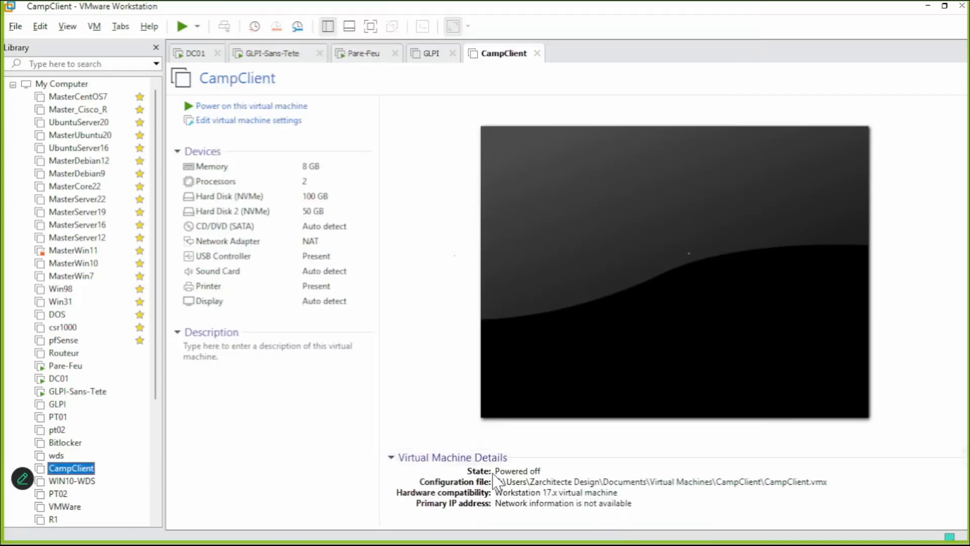
Power on CampClient into Windows, open Disk Management, and bring up the C: partition's actions.
{"action": "left_click", "coordinate": [187, 31]}
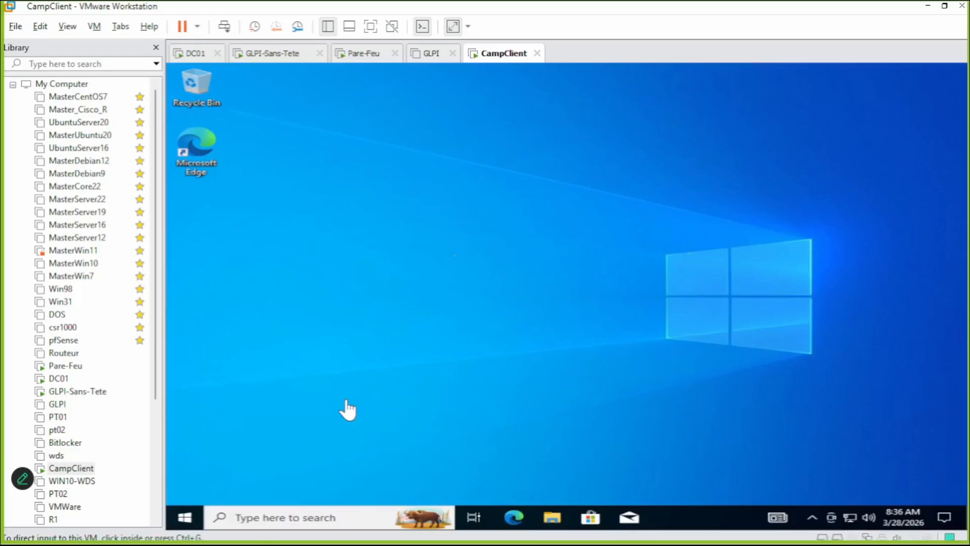
{"action": "right_click", "coordinate": [198, 515]}
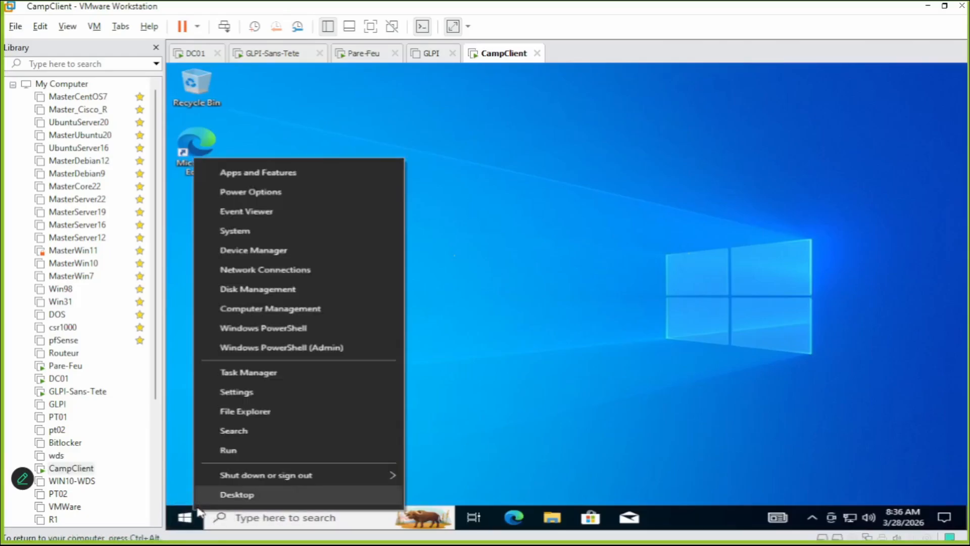
{"action": "left_click", "coordinate": [278, 286]}
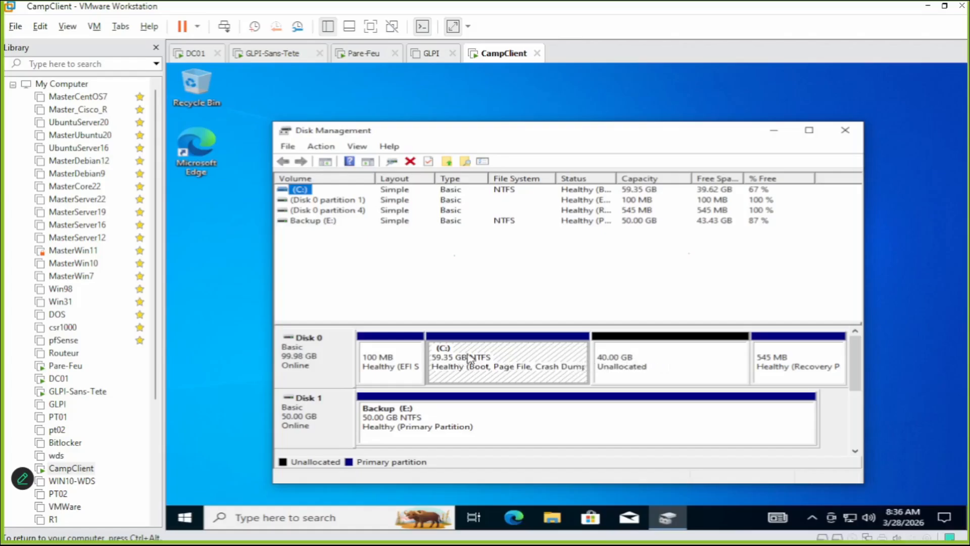
{"action": "right_click", "coordinate": [548, 358]}
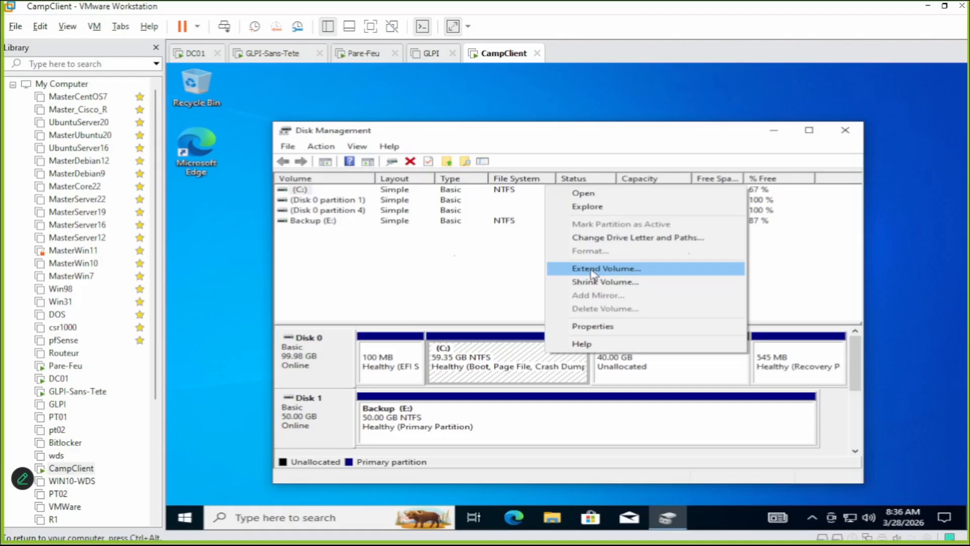
Extend C: with all 40961 MB of unallocated space, bringing it to 99.35 GB.
{"action": "left_click", "coordinate": [525, 361]}
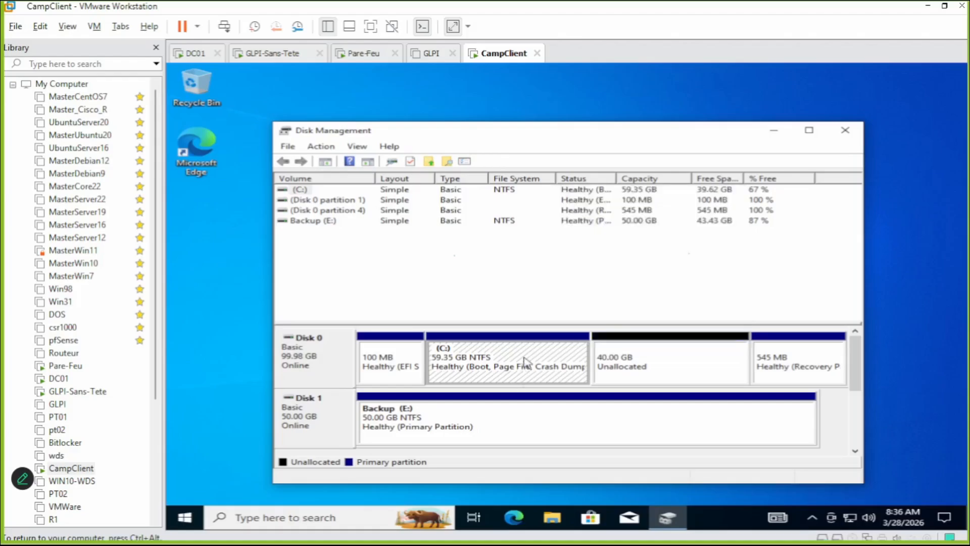
{"action": "right_click", "coordinate": [559, 356]}
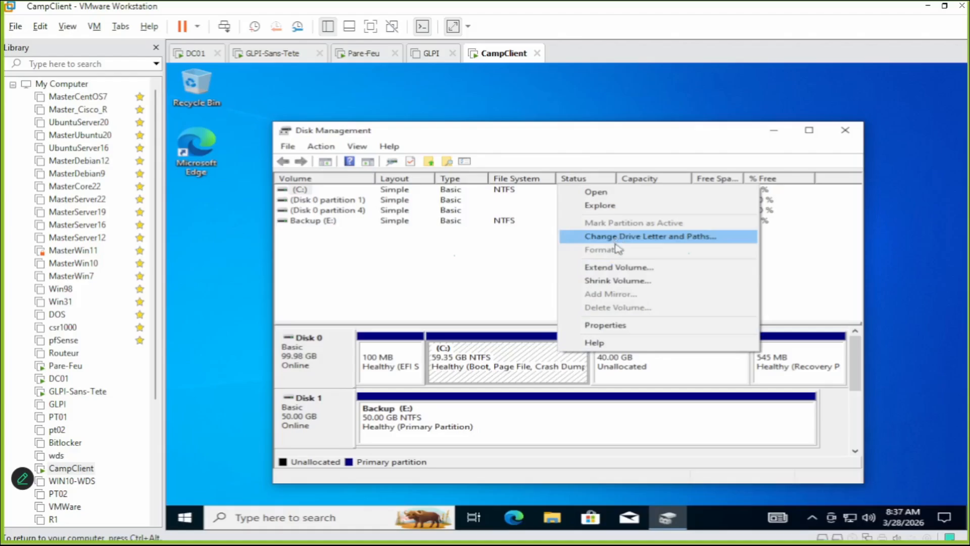
{"action": "left_click", "coordinate": [625, 269]}
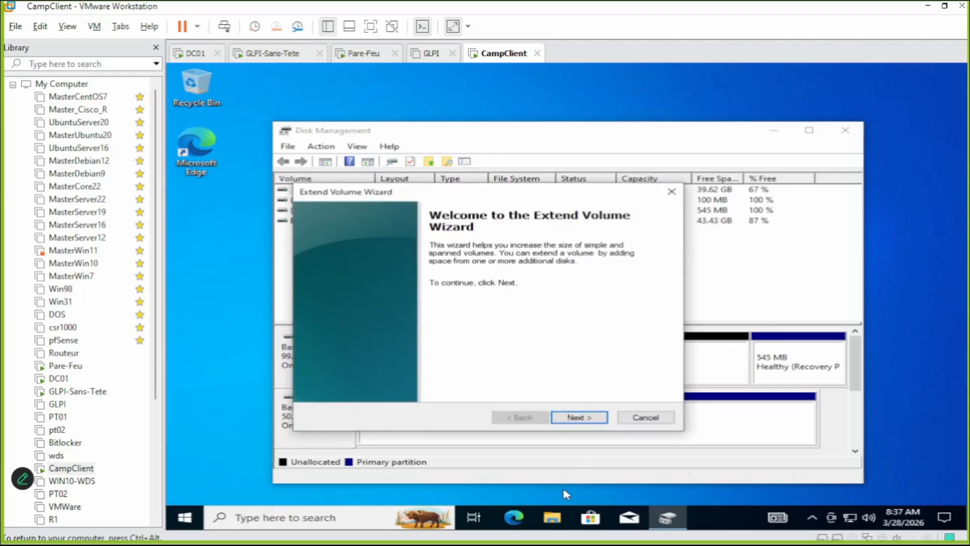
{"action": "left_click", "coordinate": [604, 421]}
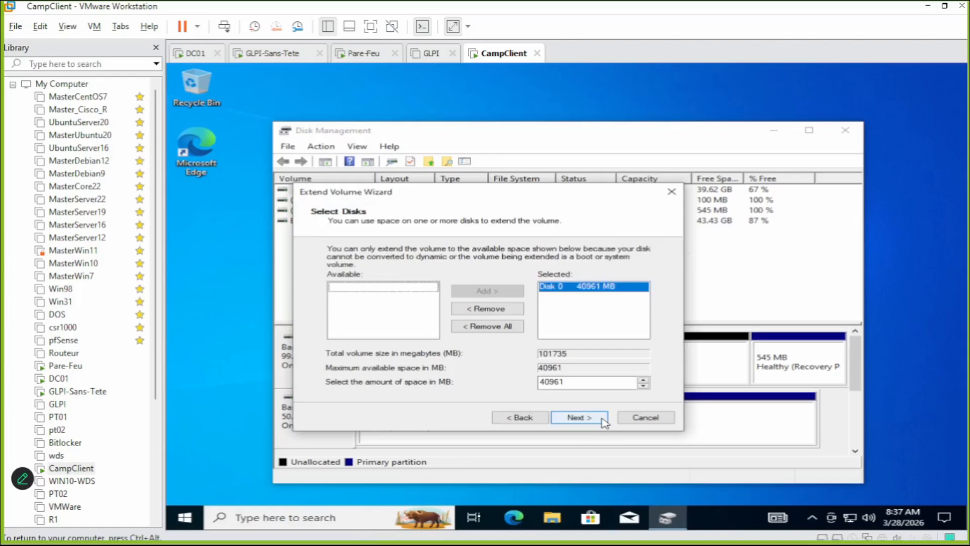
{"action": "left_click", "coordinate": [604, 420]}
{"action": "left_click", "coordinate": [602, 420]}
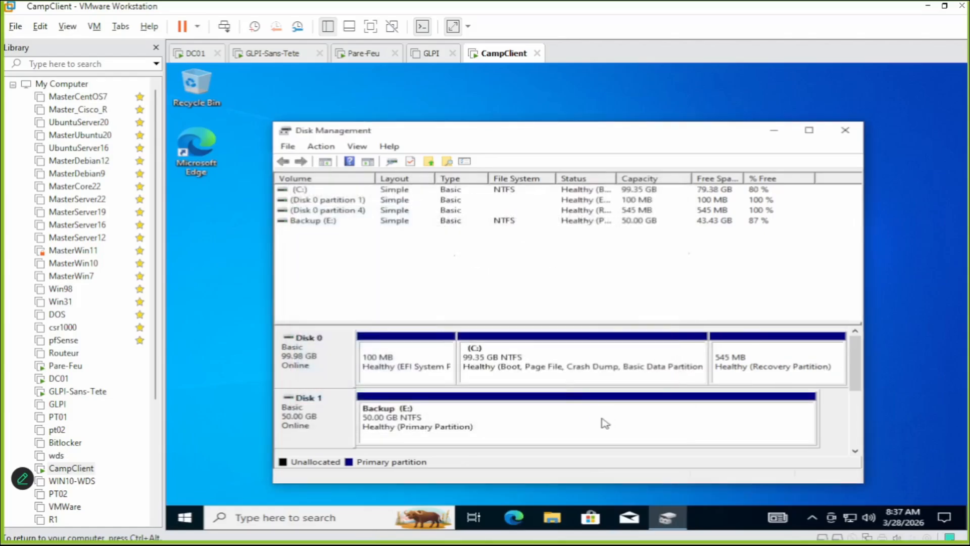
{"action": "left_click", "coordinate": [474, 361]}
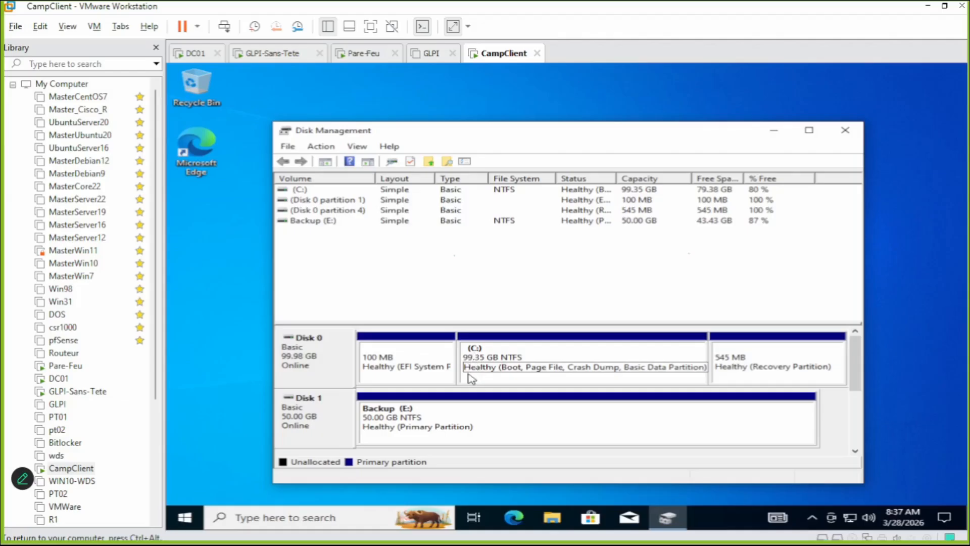
{"action": "left_click", "coordinate": [515, 393]}
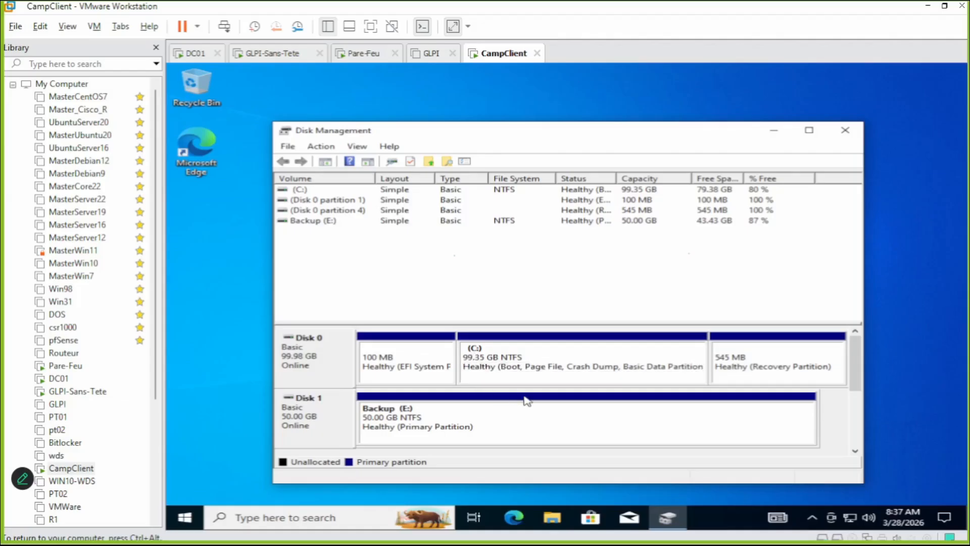